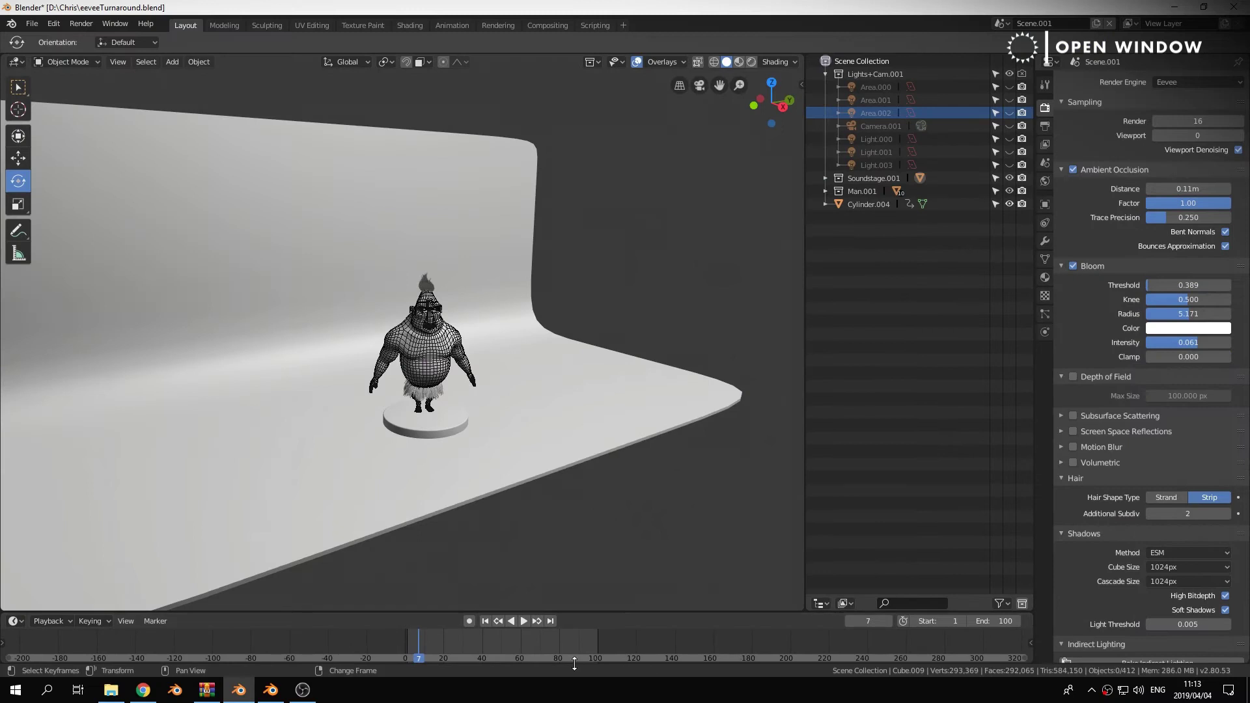
- Play the turntable animation of the character on the soundstage and stop it at frame 97
scroll(554, 646, "up", 3)
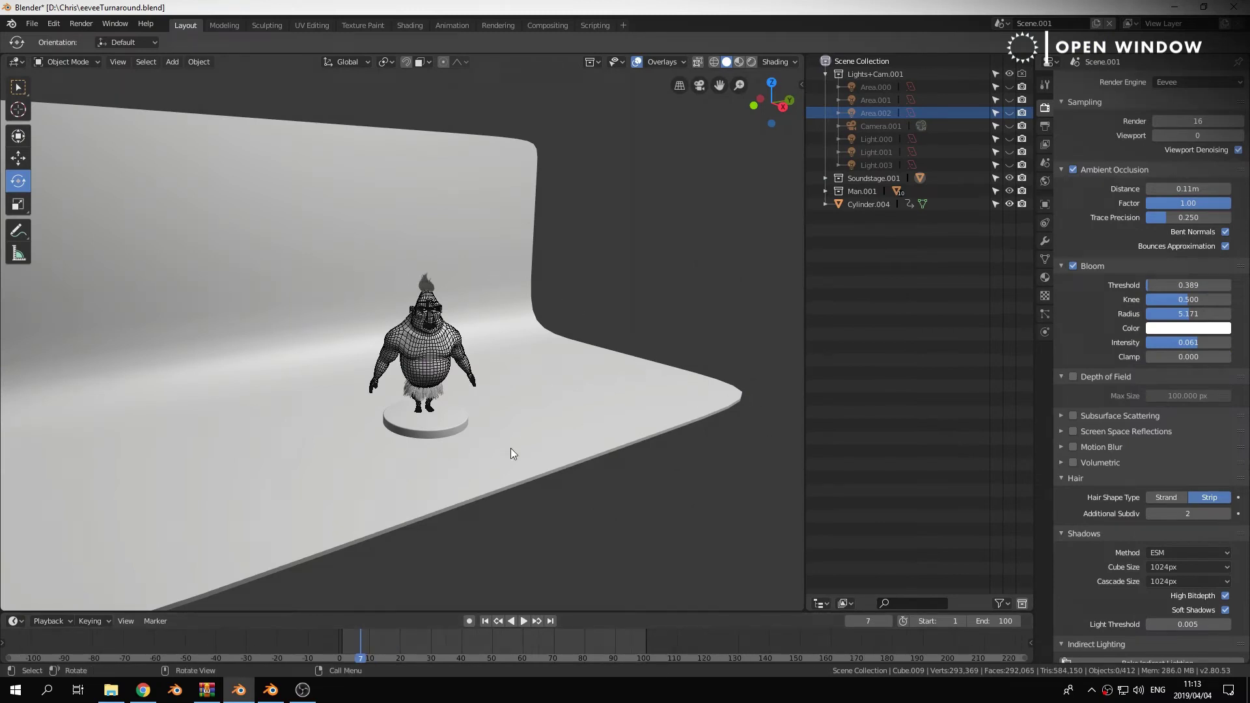
key("KP_3")
left_click(399, 506)
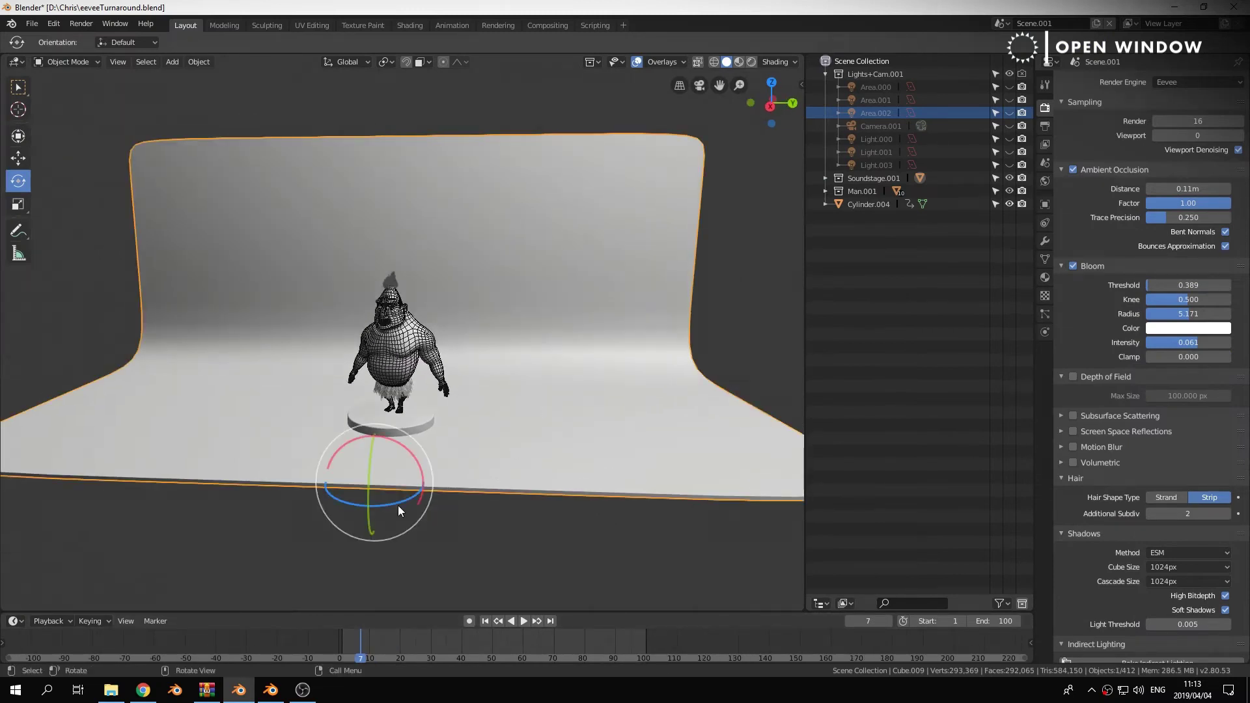
key("KP_4")
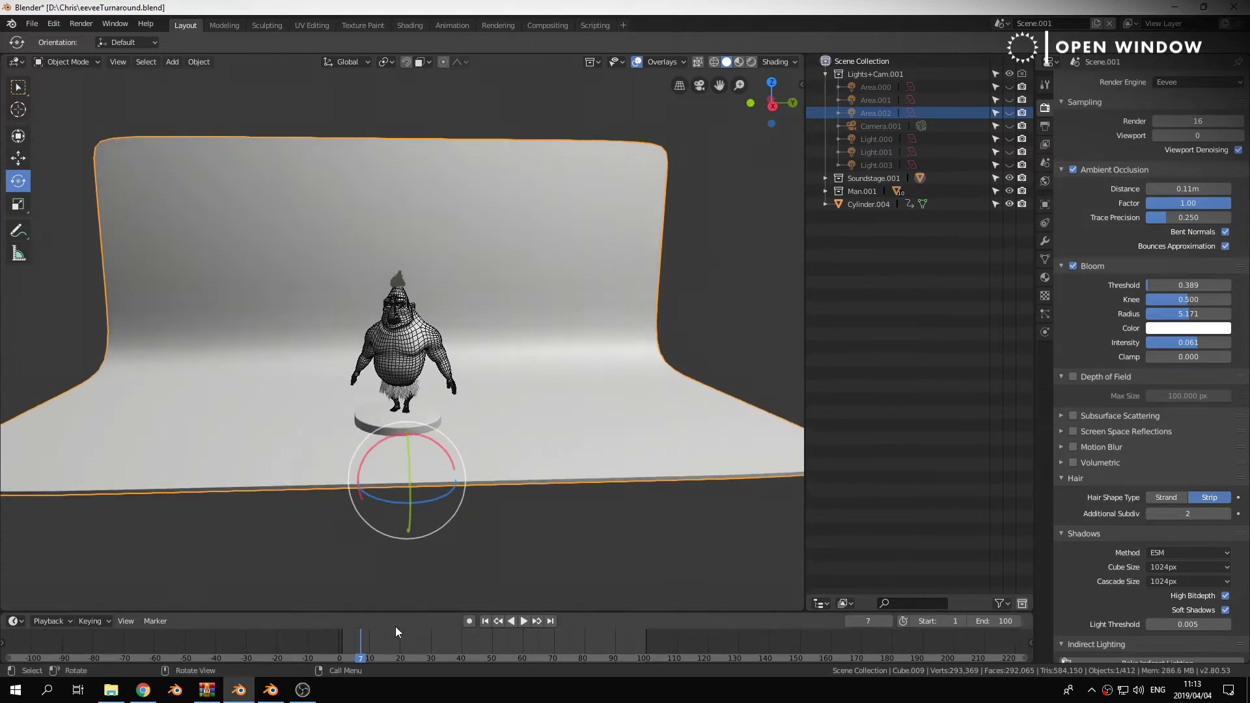
key("space")
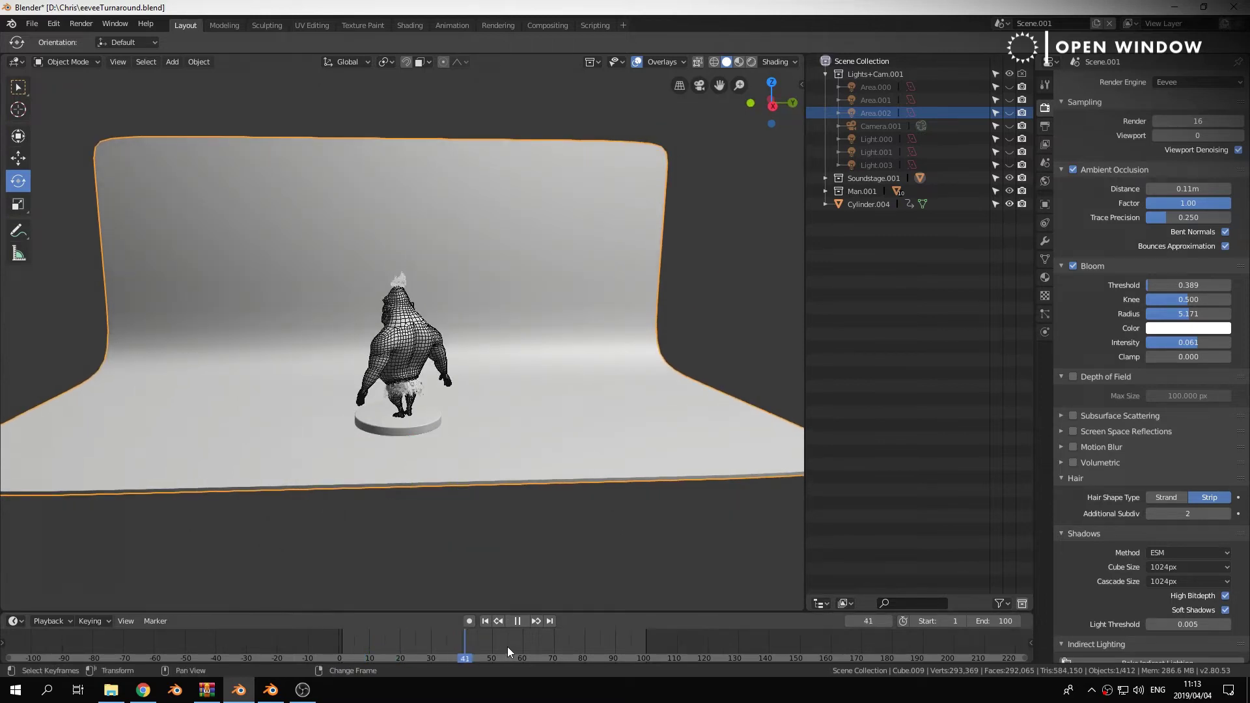
left_click(638, 634)
key("space")
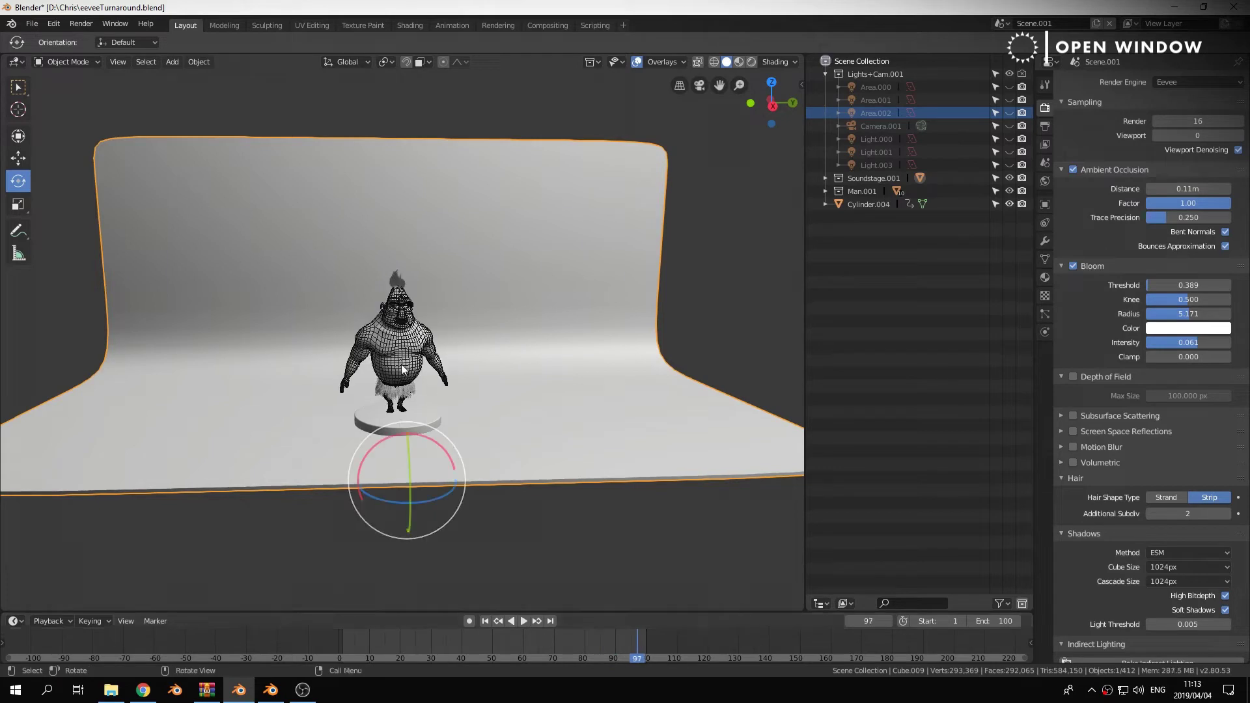
- Turn off the wireframe display on the character's body mesh and leave everything deselected
left_click(393, 350)
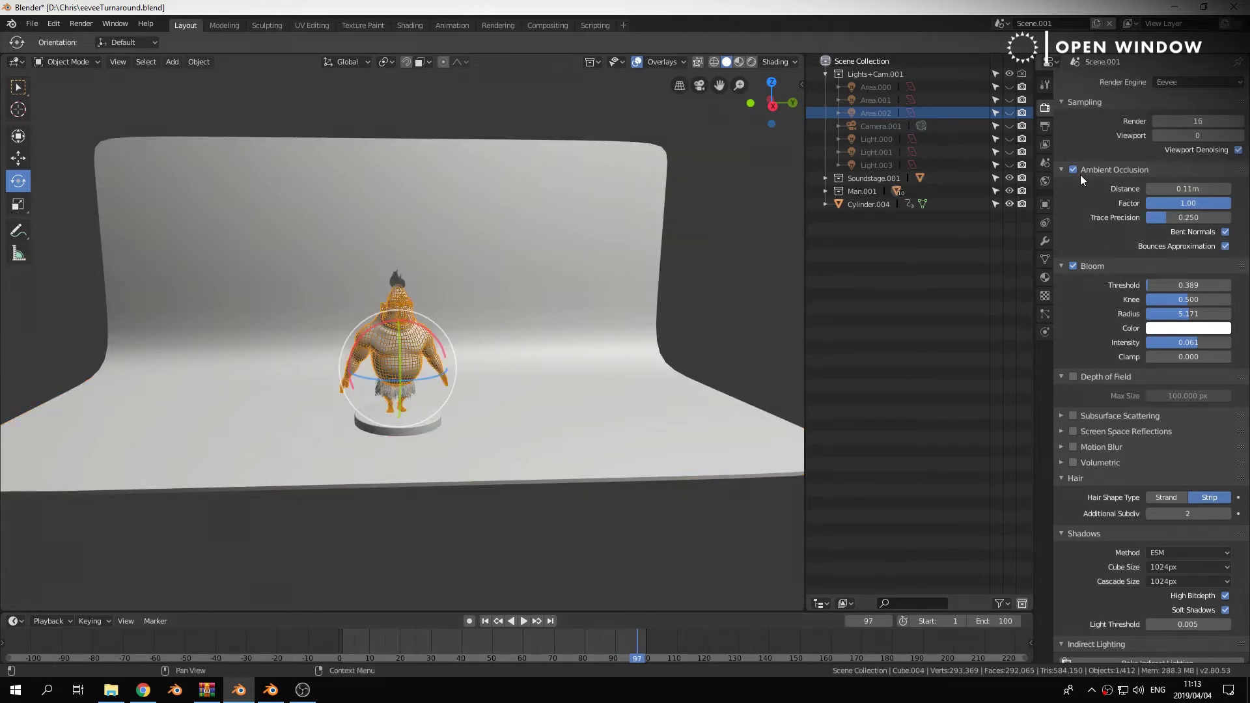
left_click(1045, 207)
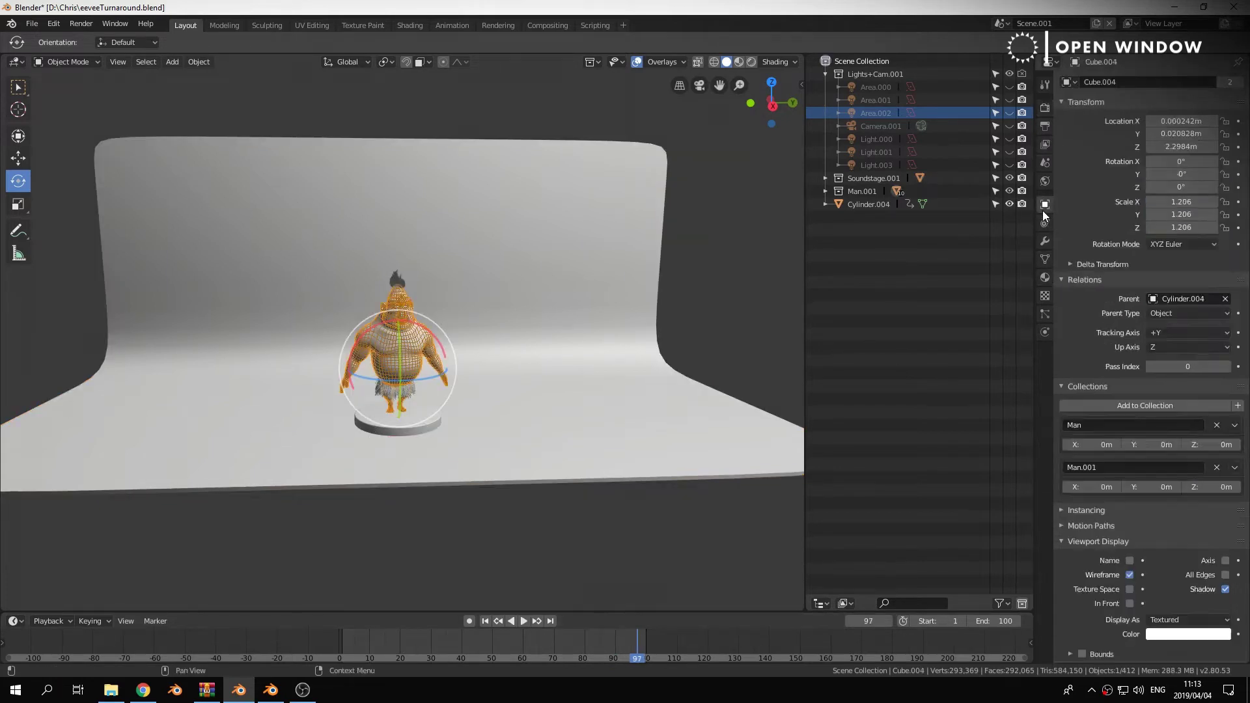
left_click(1127, 575)
key("a")
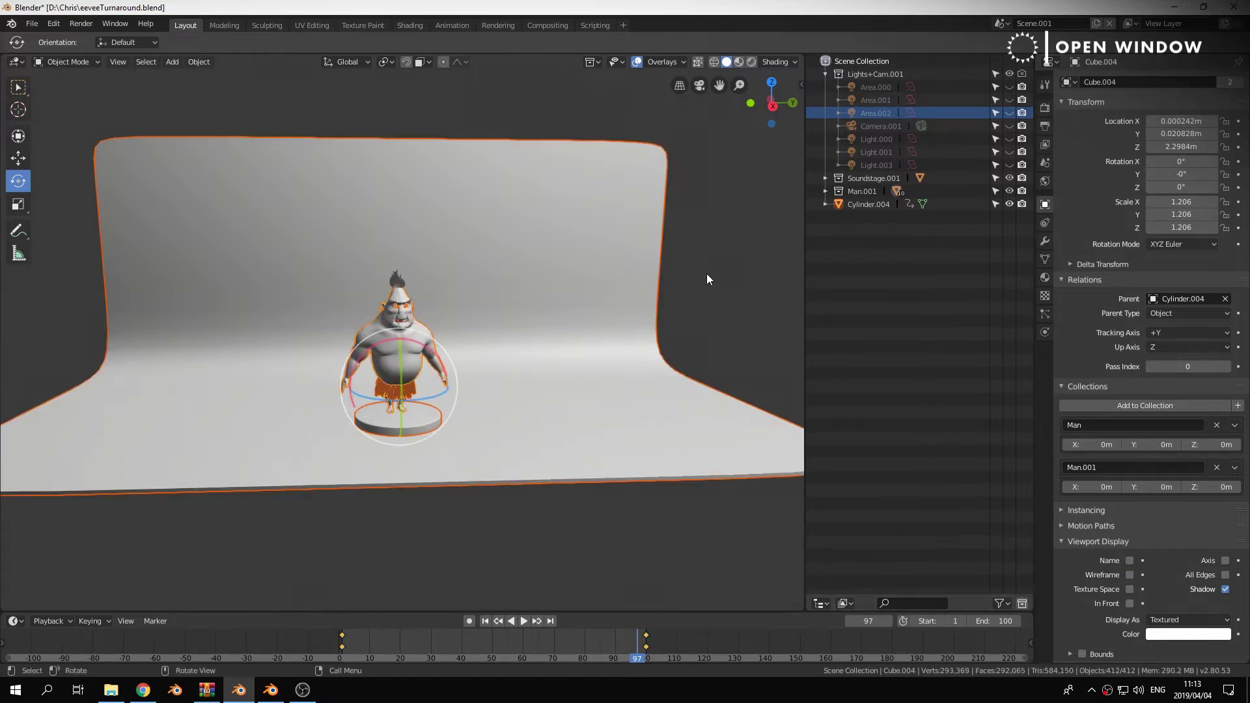
key("alt+a")
- From the camera view, reset the Subsurface value of the character's GREY material to 0
key("KP_0")
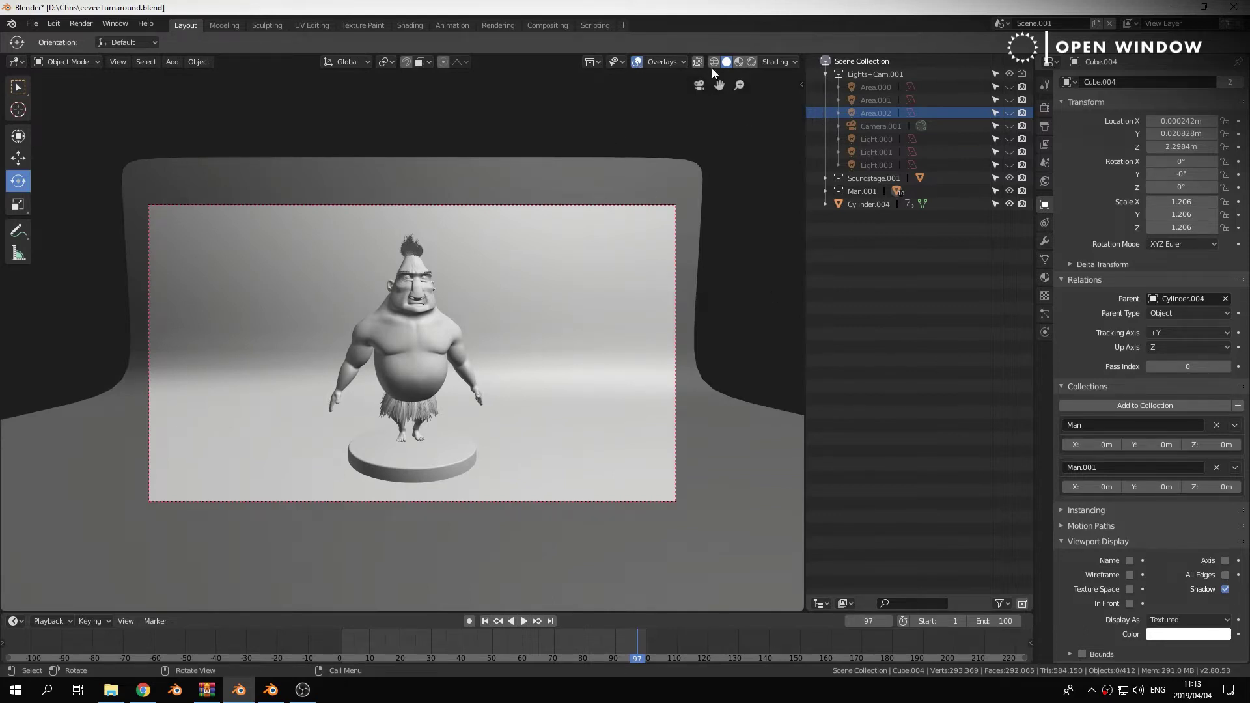
left_click(1045, 108)
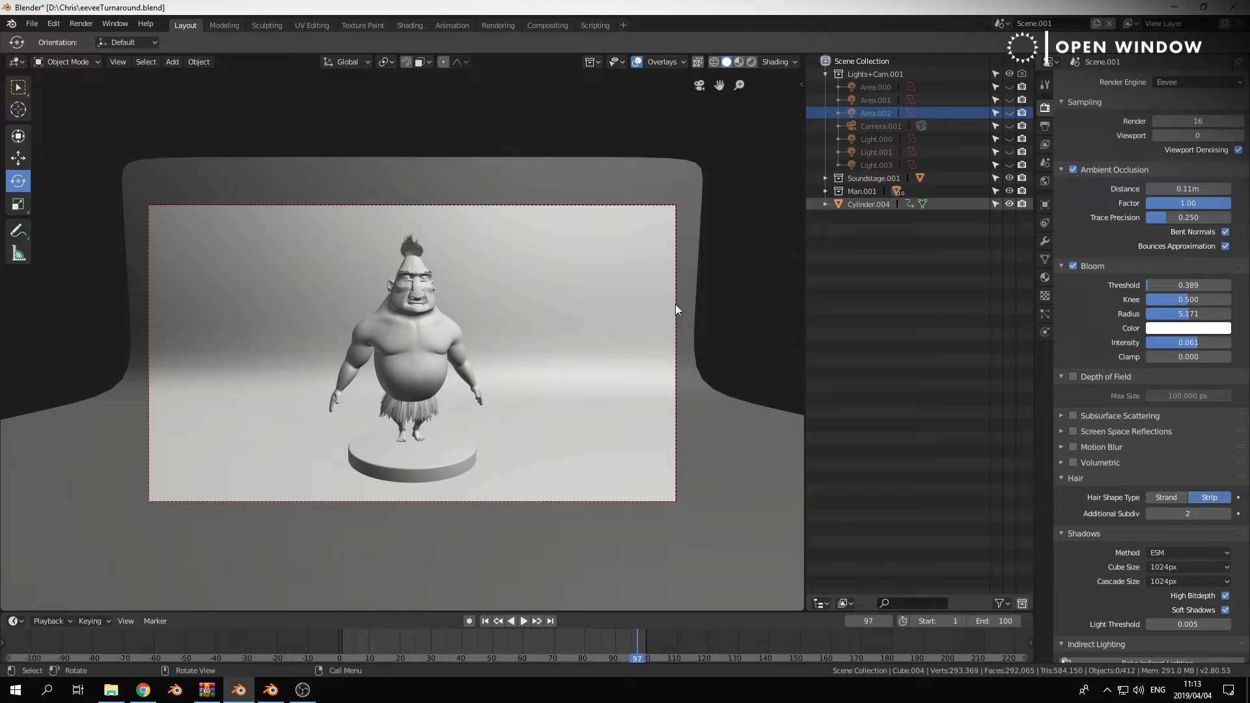
scroll(619, 310, "up", 3)
left_click(432, 340)
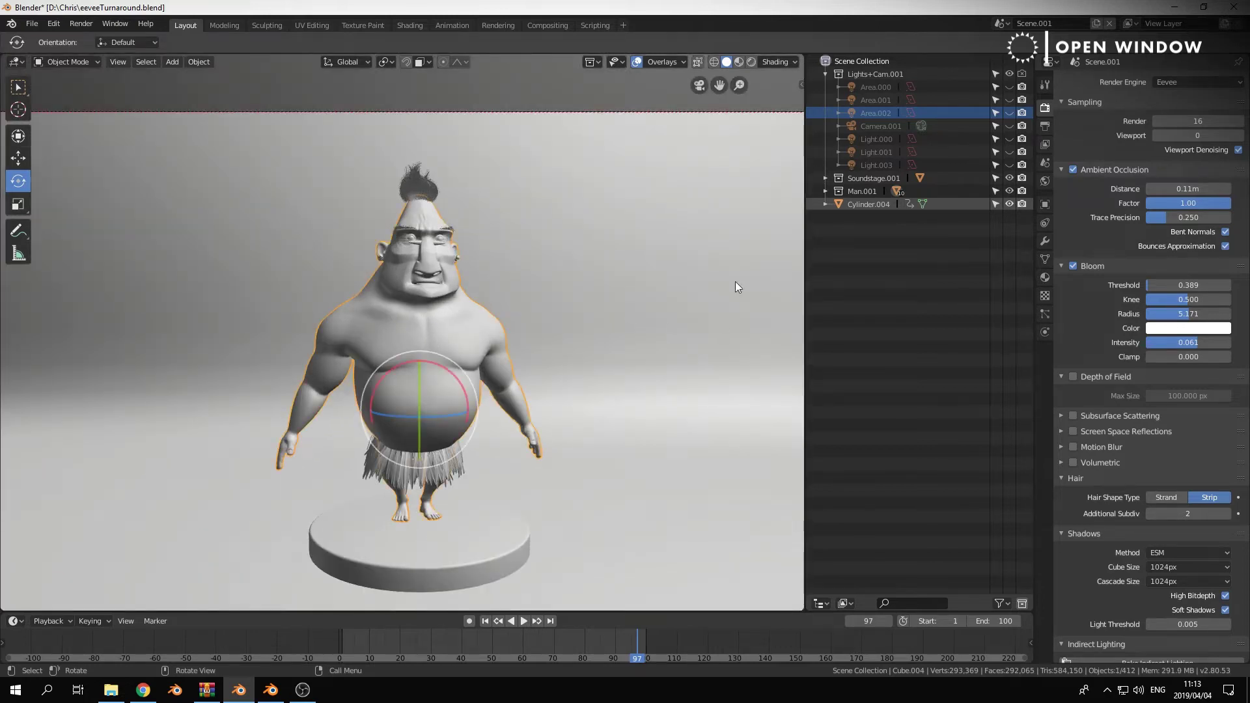
left_click(1046, 277)
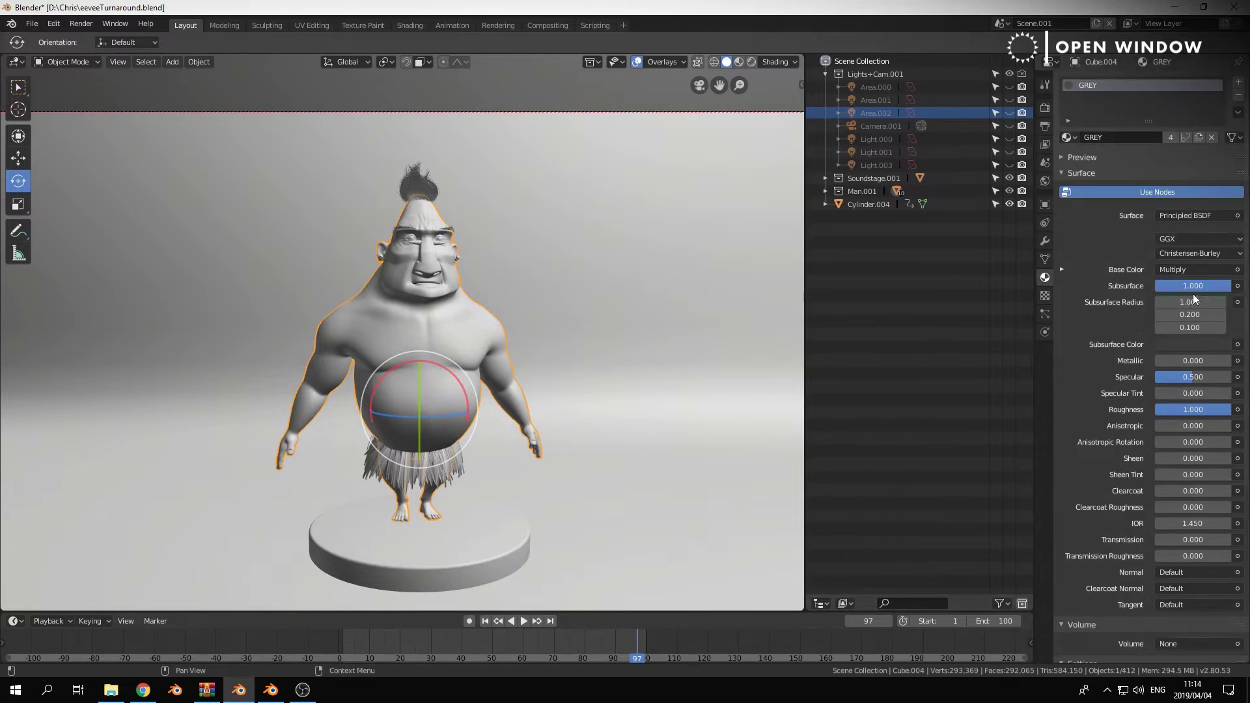
key("BackSpace")
key("z")
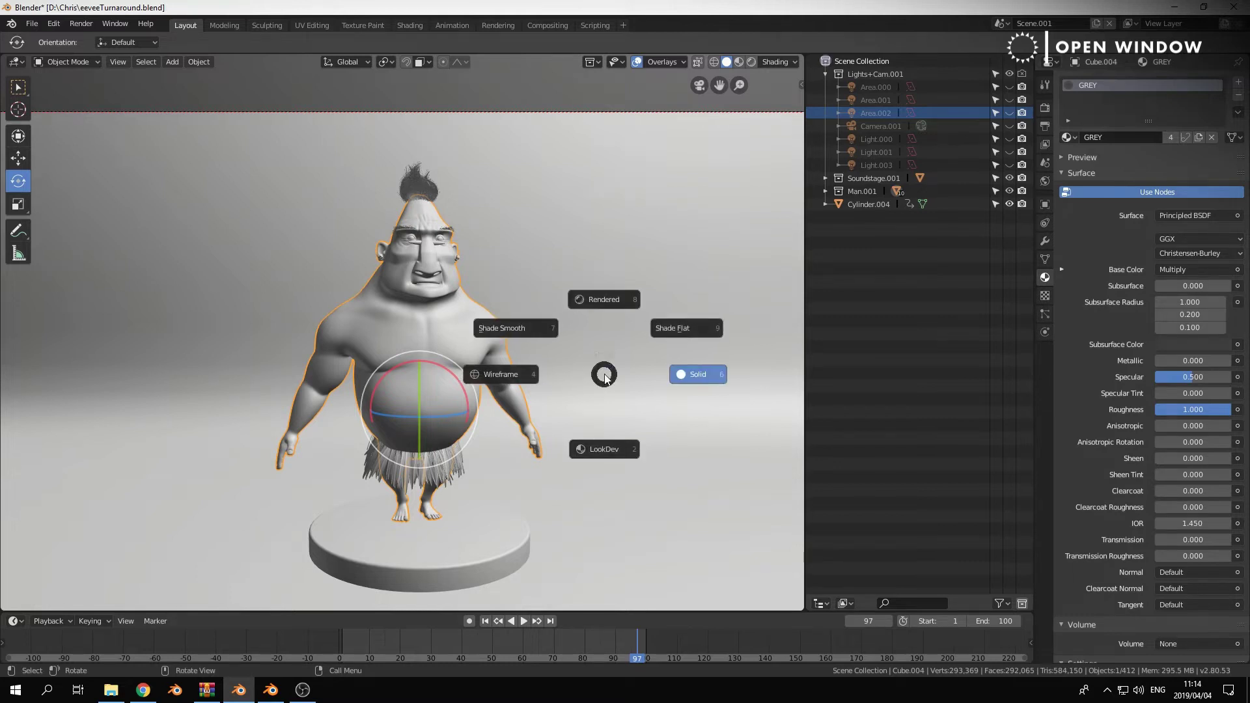
left_click(605, 377)
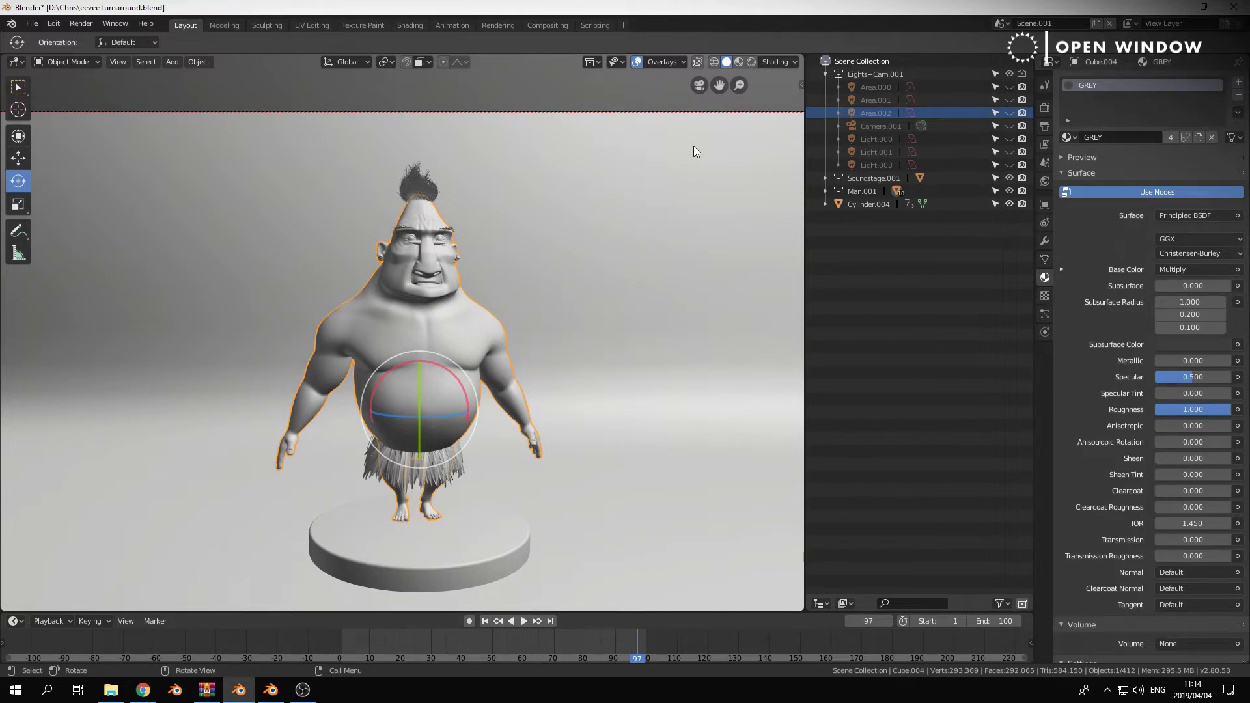
- Add an area light to the scene and switch the viewport to rendered shading
key("shift+a")
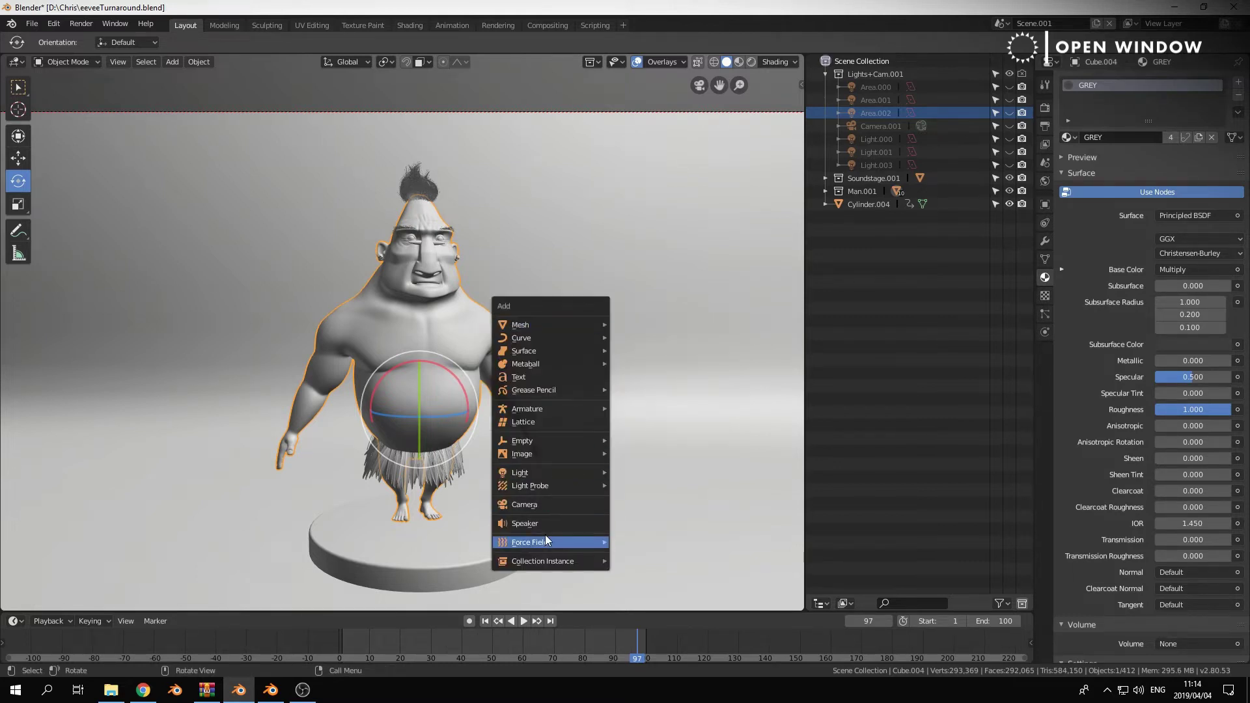
mouse_move(559, 476)
left_click(651, 515)
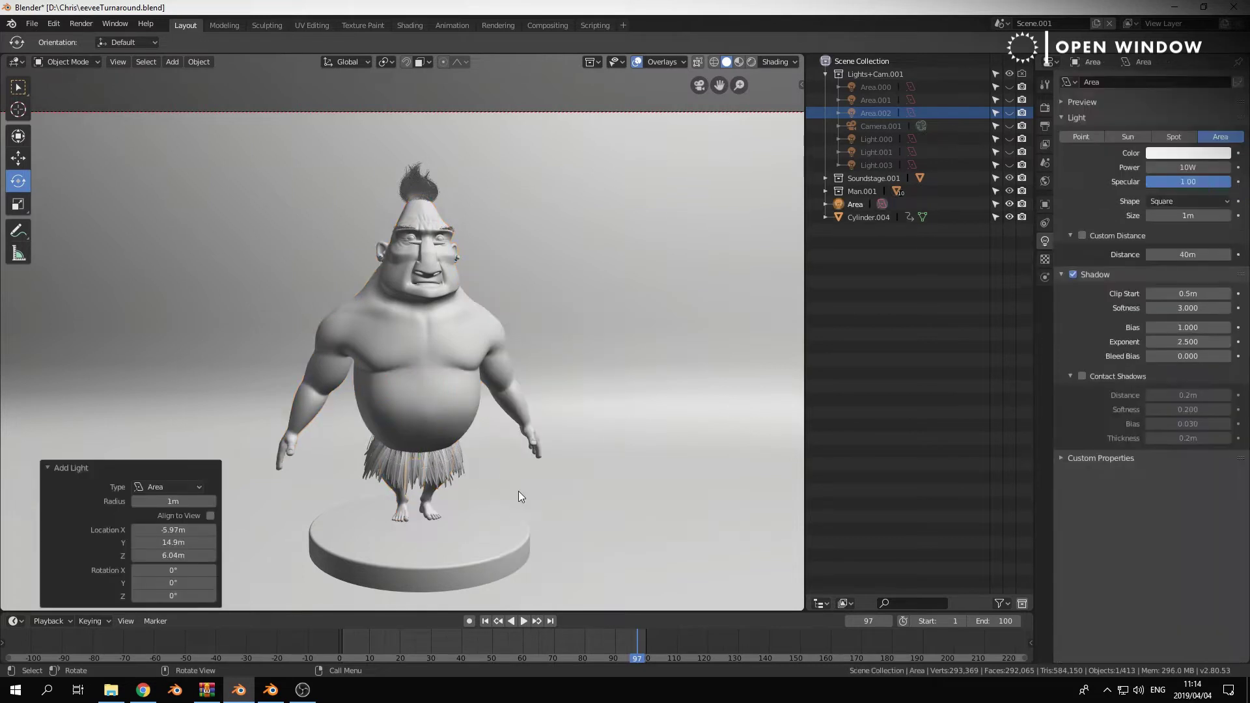
key("Home")
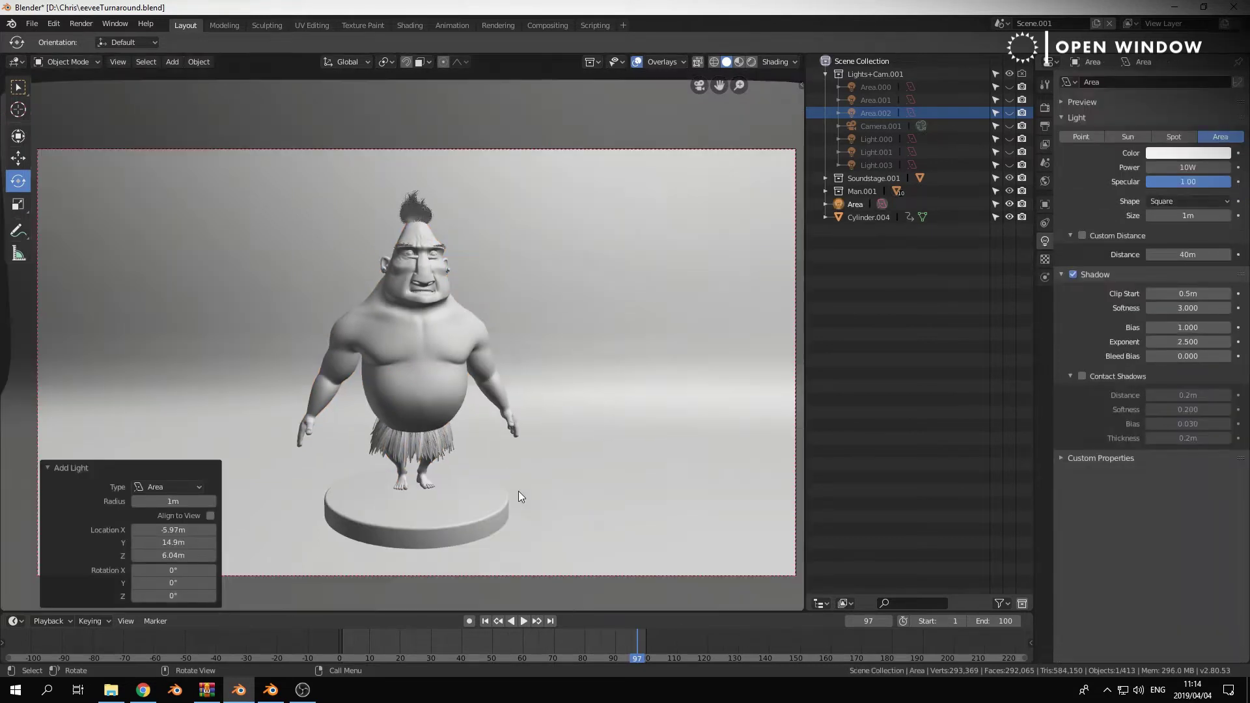
left_click(750, 63)
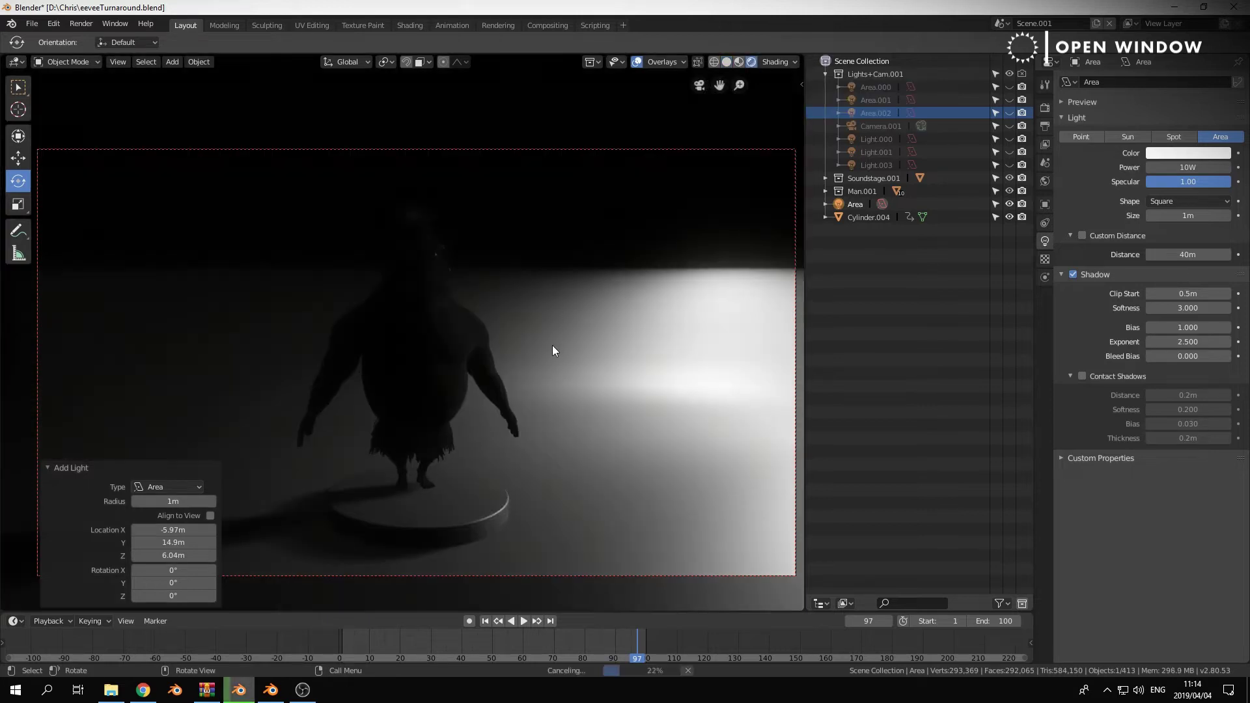
- Position the area light above the character: move it about -15.1 m in Y, about 5.92 m in X and about 2.98 m up
scroll(557, 341, "down", 4)
middle_click_drag(546, 341, 565, 334)
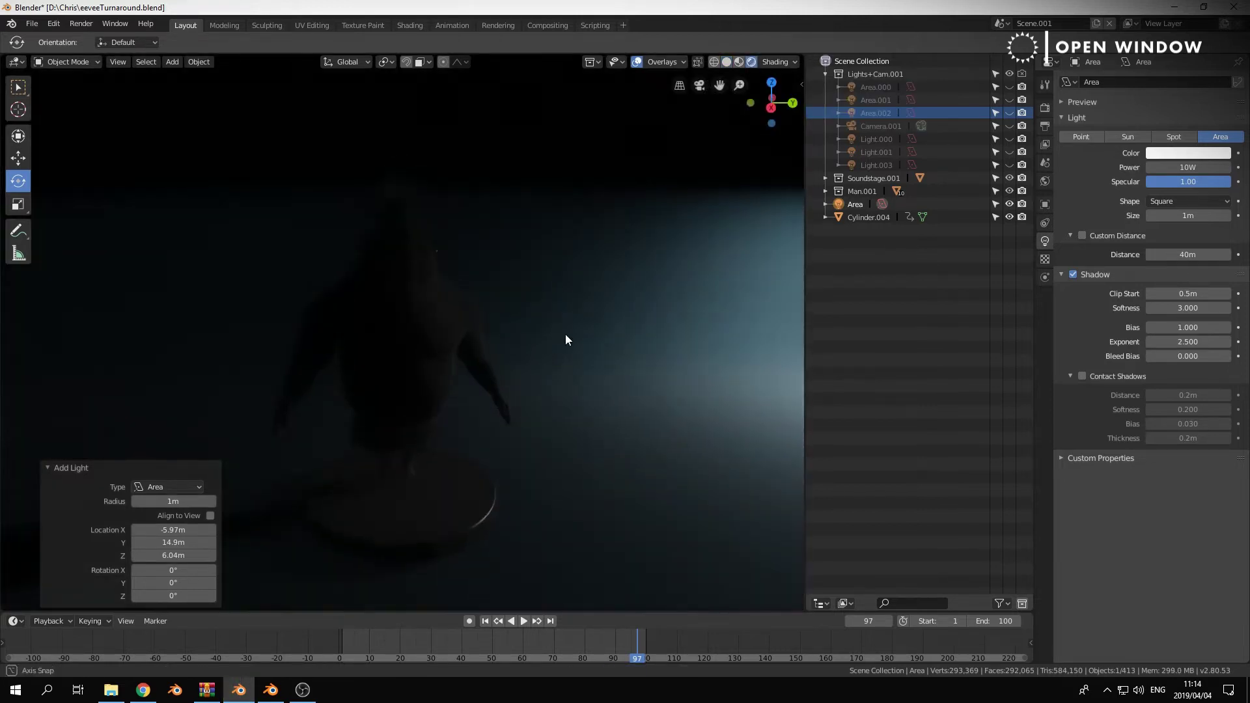
scroll(650, 301, "down", 3)
key("g")
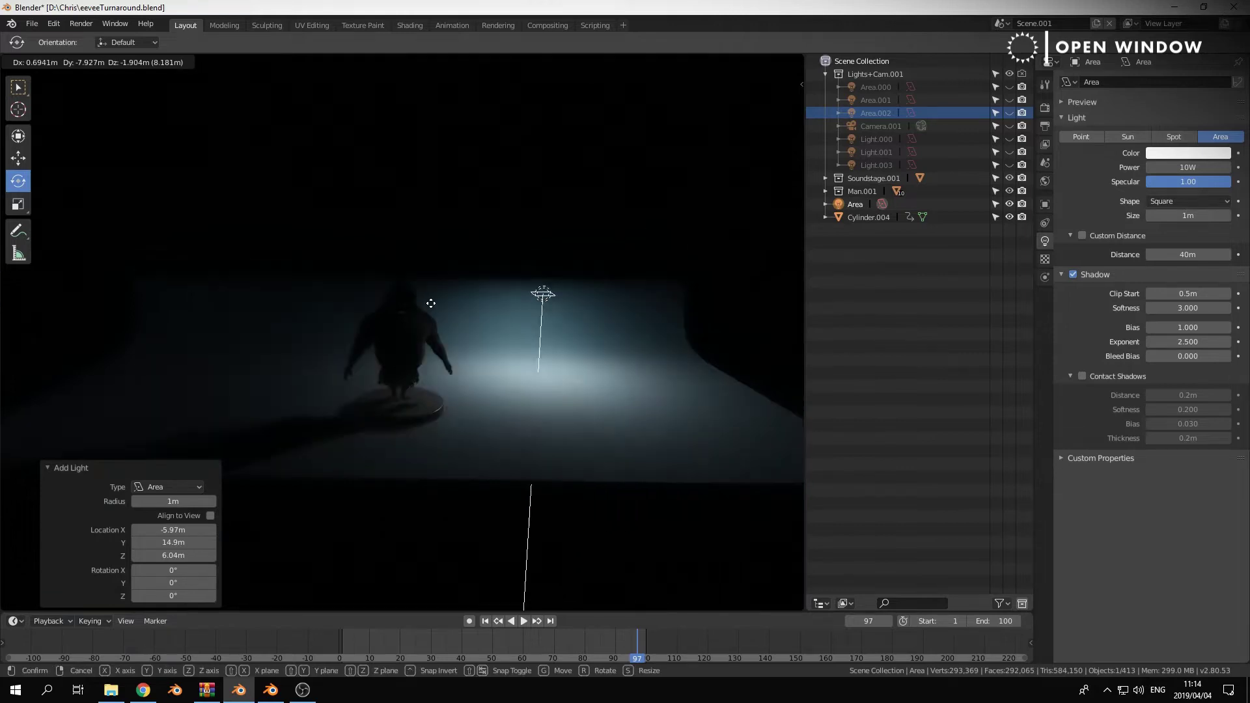
left_click(412, 273)
middle_click_drag(313, 324, 506, 254)
key("g")
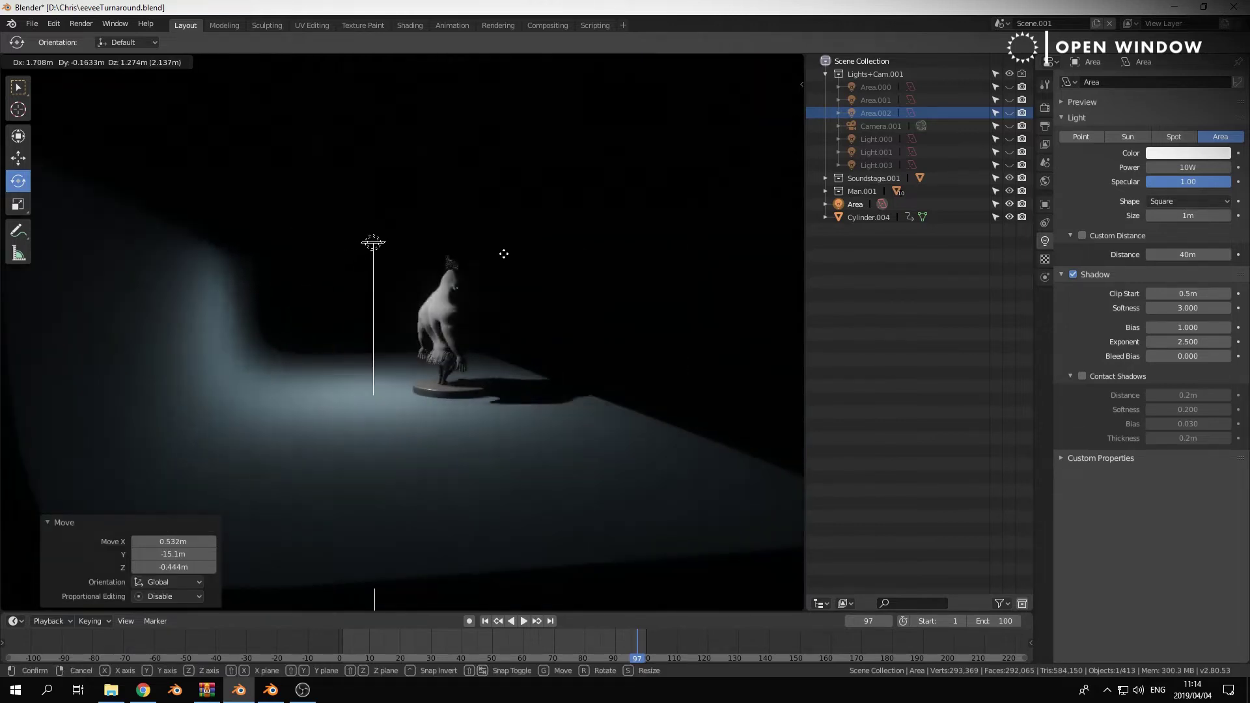
left_click(551, 231)
middle_click_drag(514, 339, 502, 335)
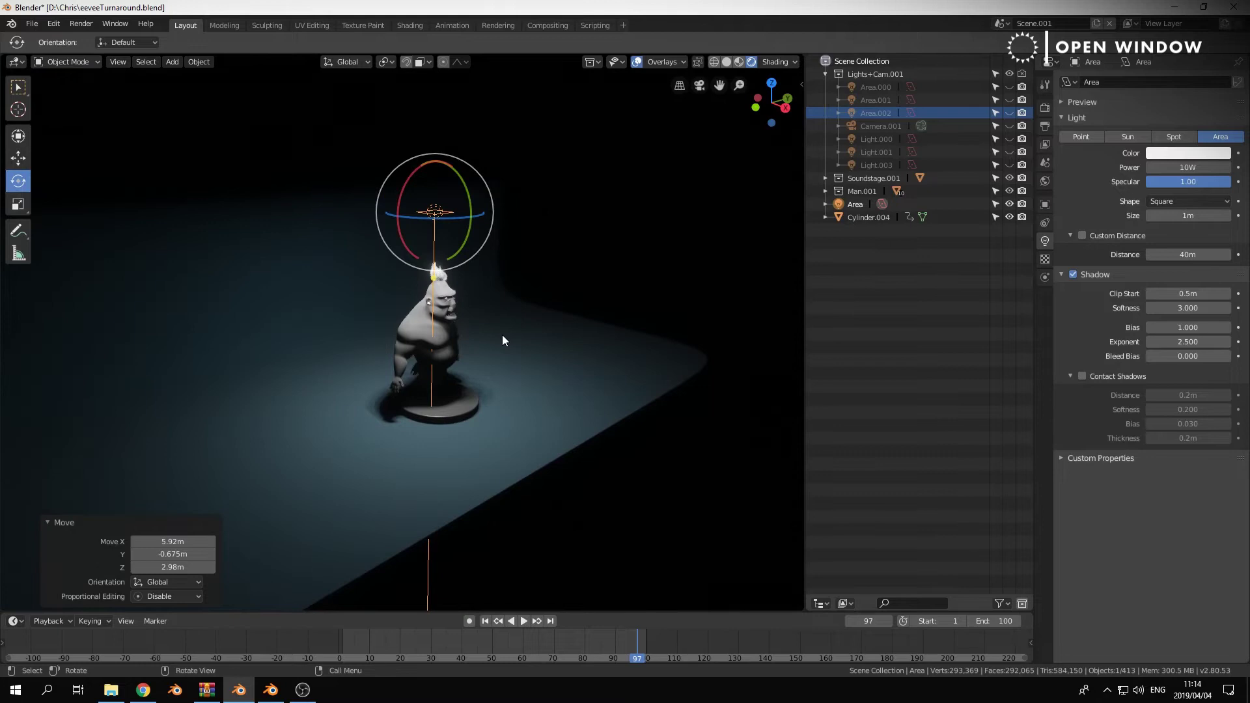
- In the camera view, raise the area light about 1.67 m and shift it about 1.24 m in Y, out of the frame
key("KP_0")
scroll(503, 336, "up", 3)
key("g")
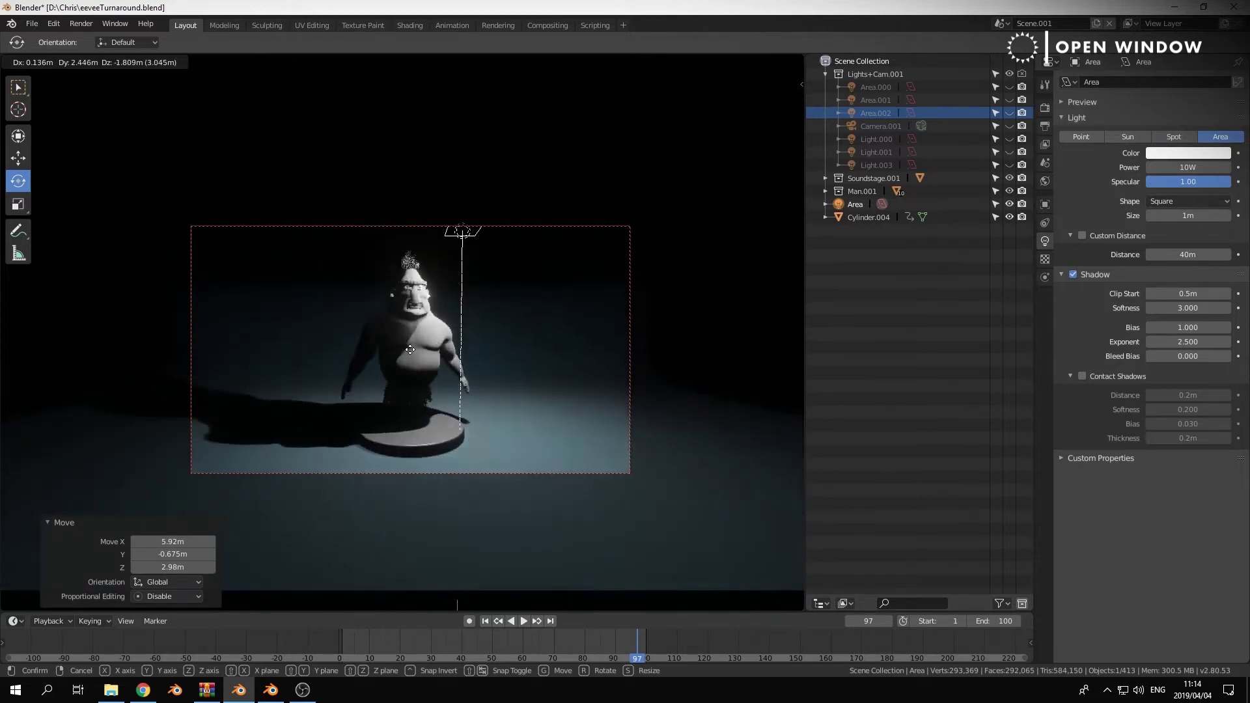
left_click(460, 246)
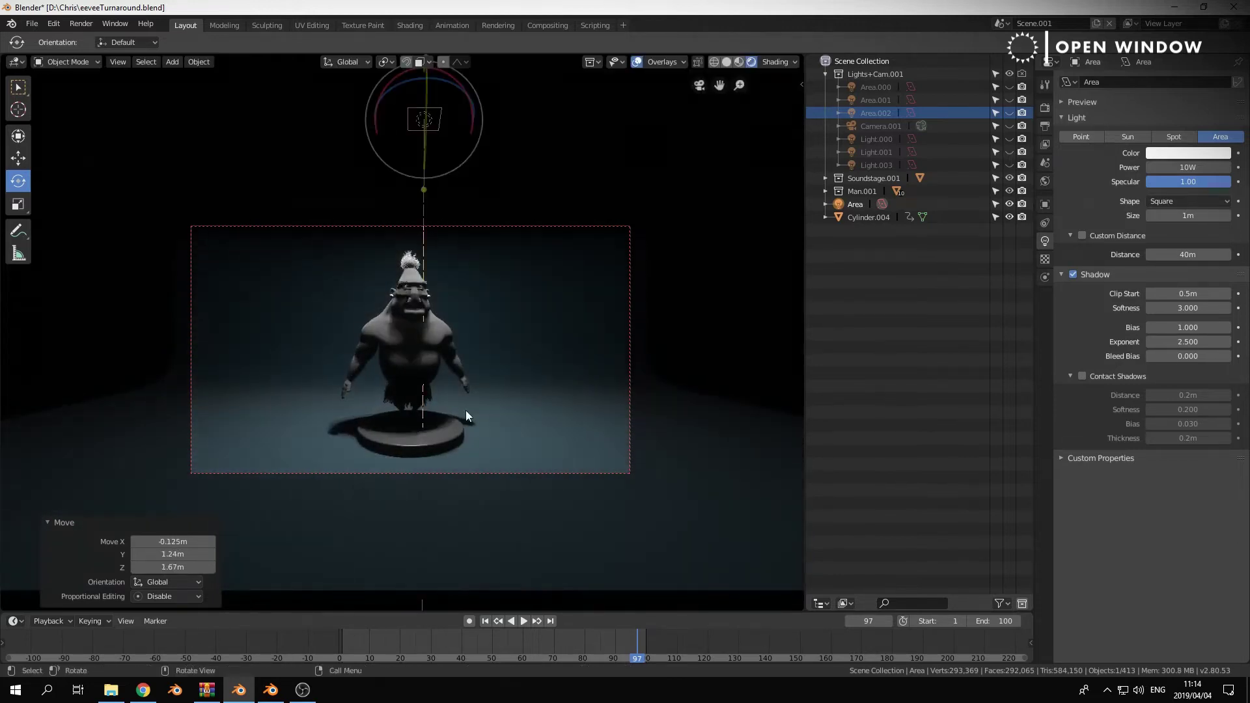
key("KP_Decimal")
key("KP_0")
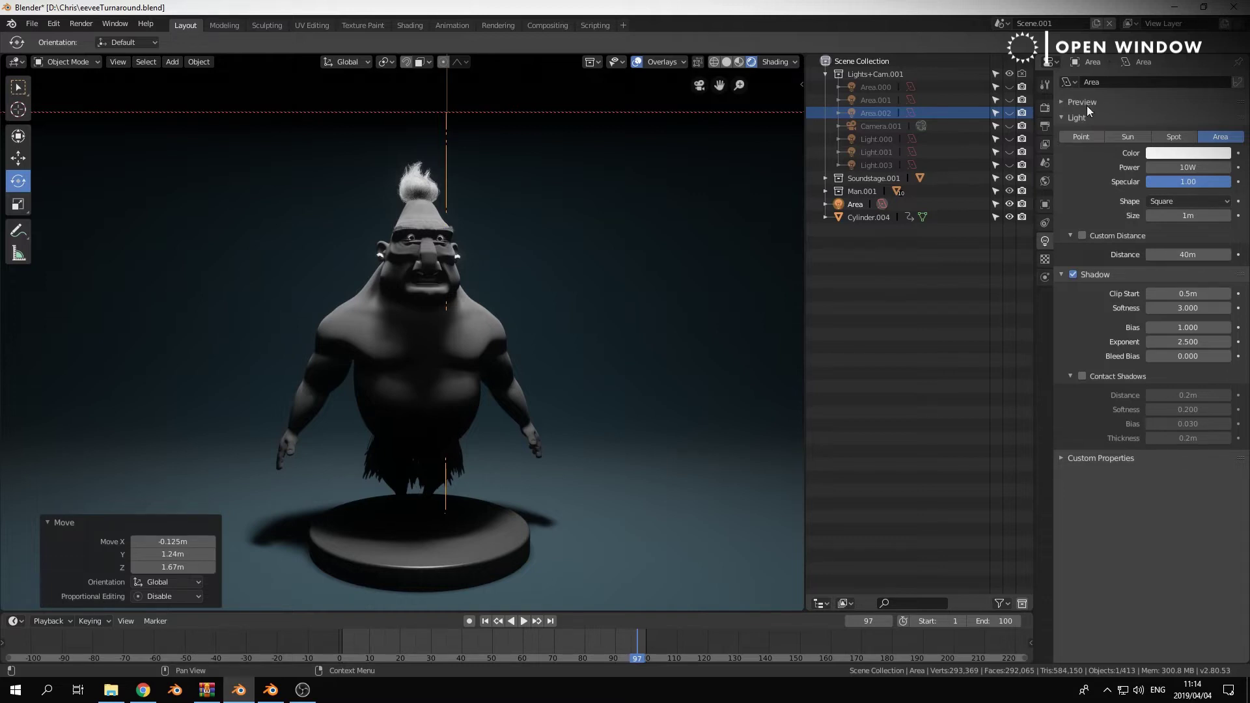
- Disable Ambient Occlusion and Bloom in the Eevee render settings and collapse the effect sections, including Depth of Field
left_click(1045, 108)
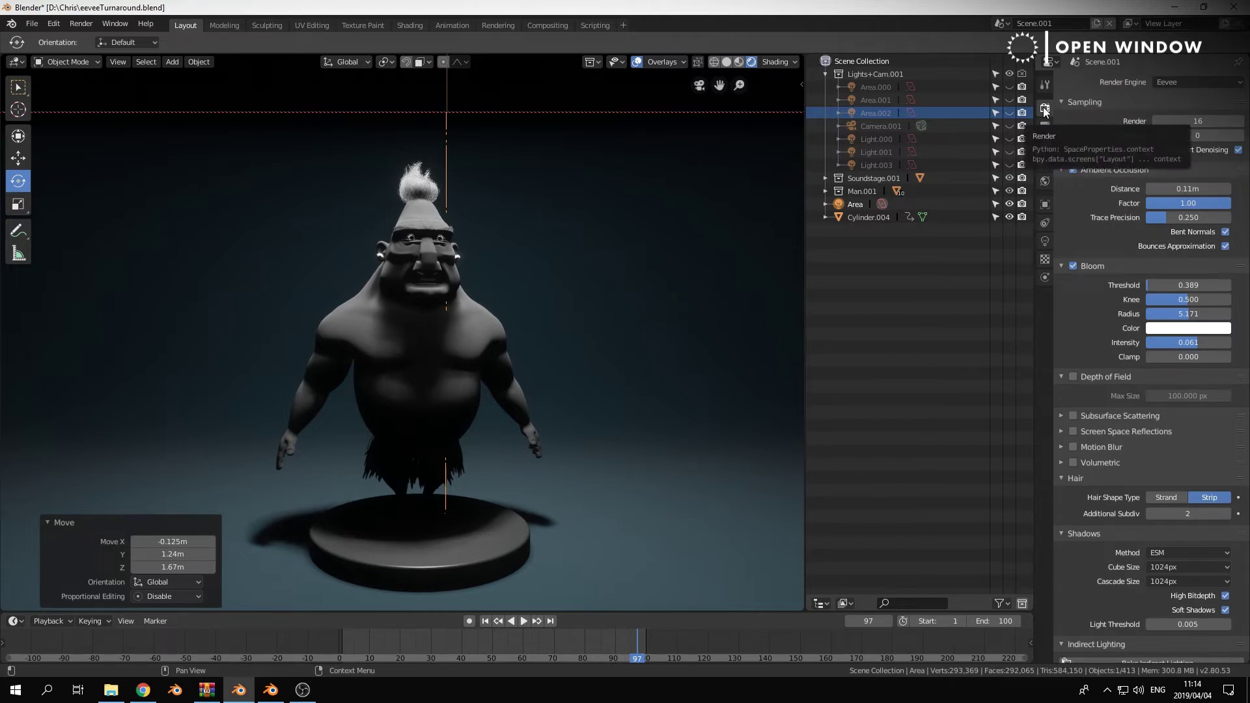
left_click(1061, 170)
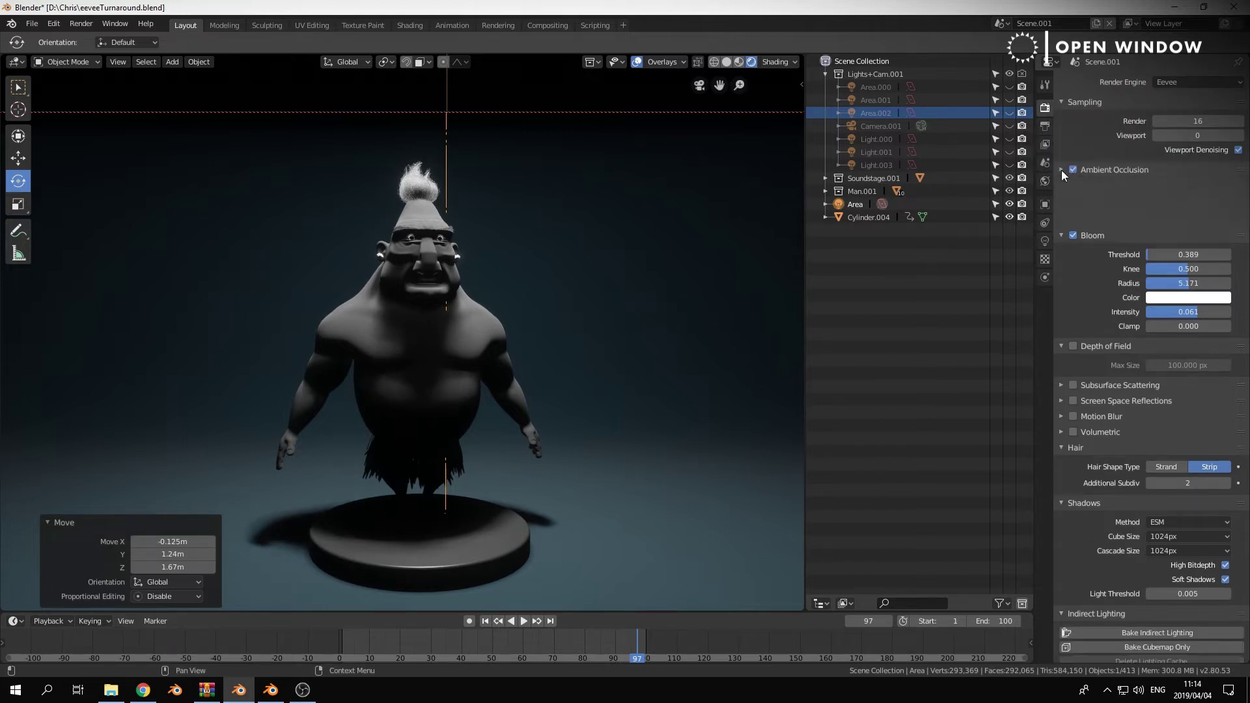
left_click(1061, 186)
left_click(1075, 171)
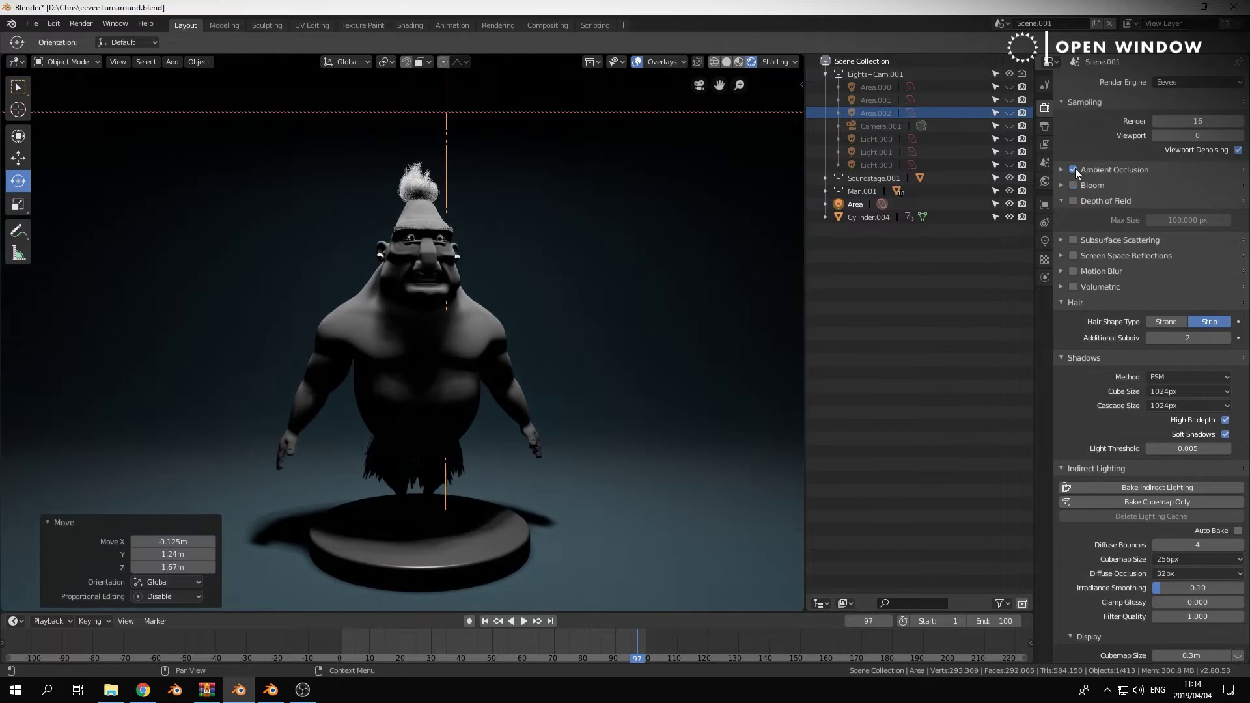
left_click(1059, 199)
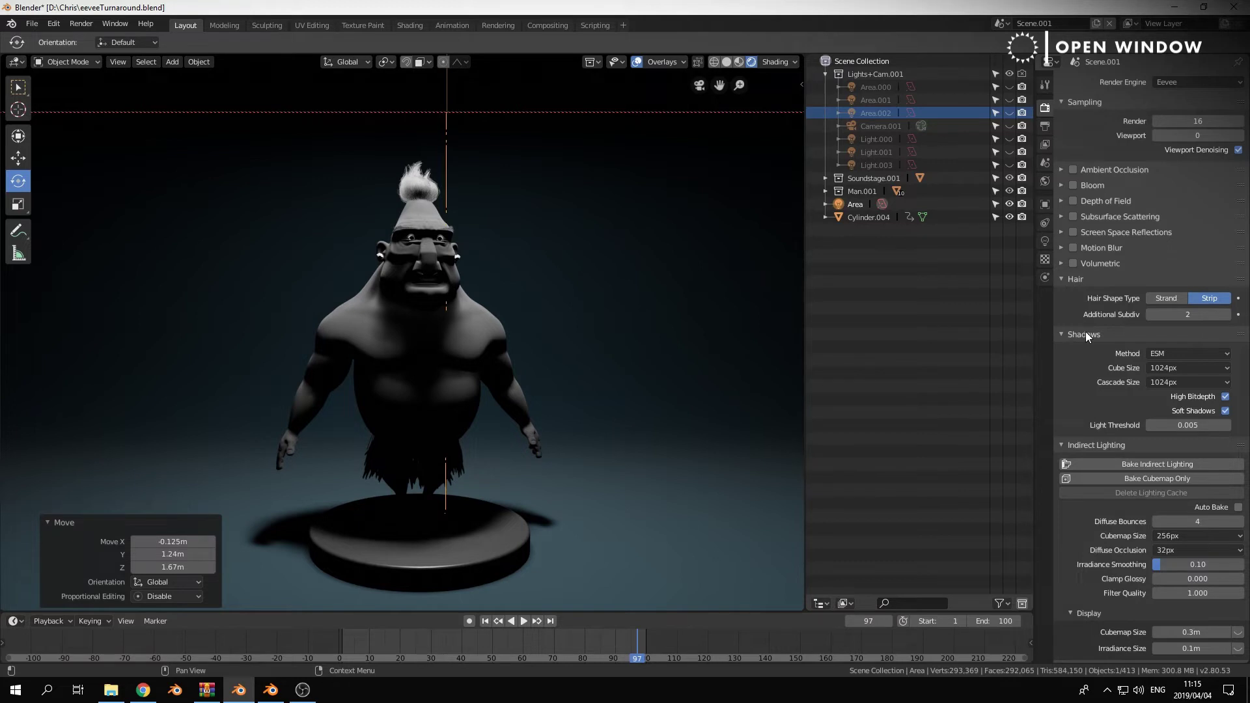
- Switch Soft Shadows and High Bitdepth off and back on to compare their effect on the shadows
left_click(1225, 411)
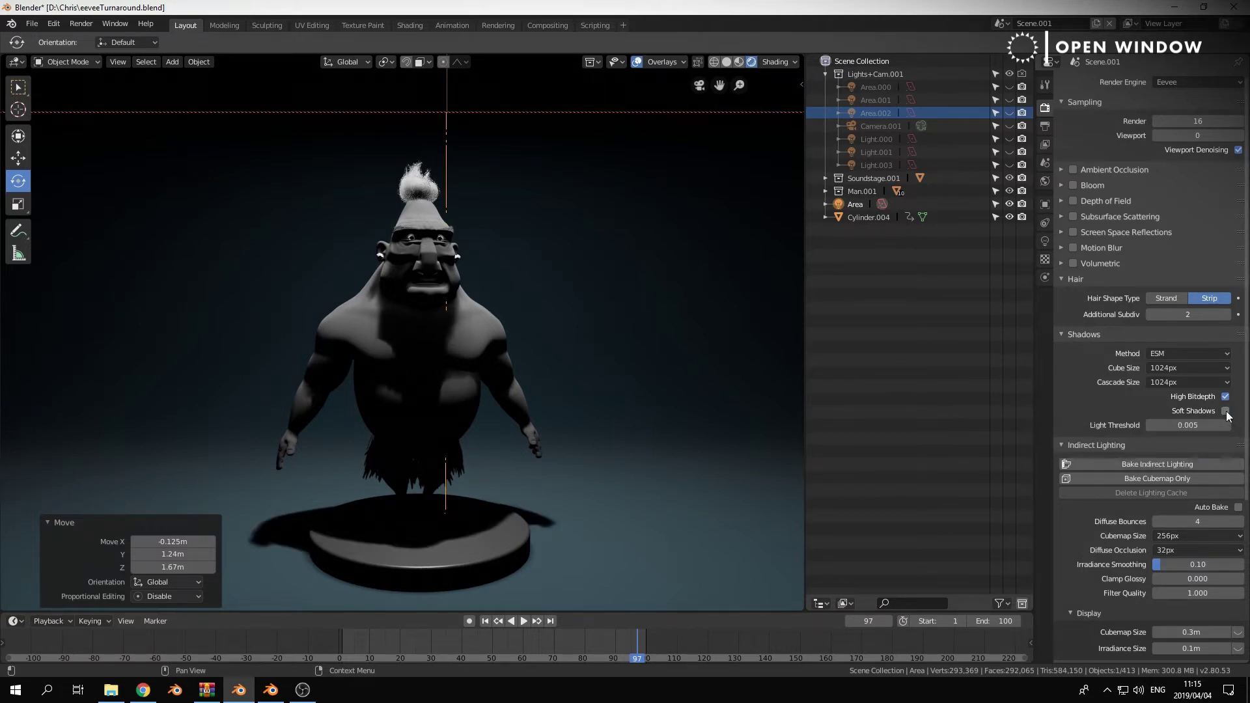
left_click(1226, 412)
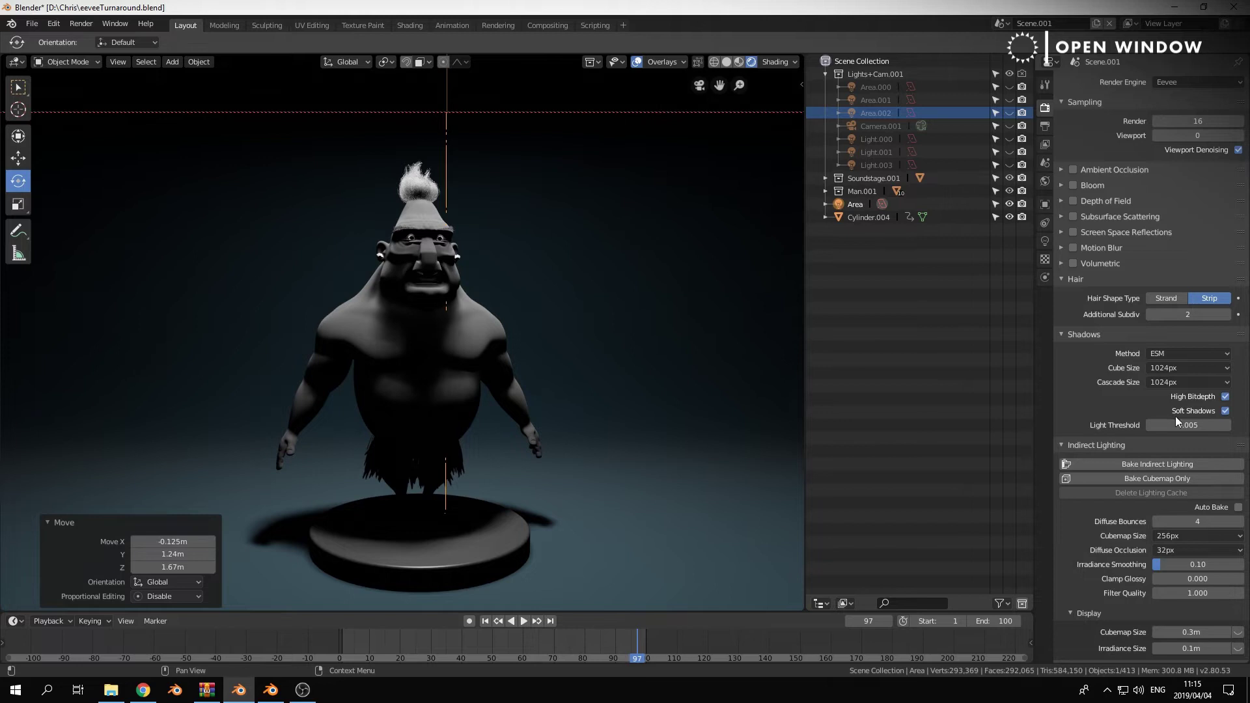
left_click(1227, 397)
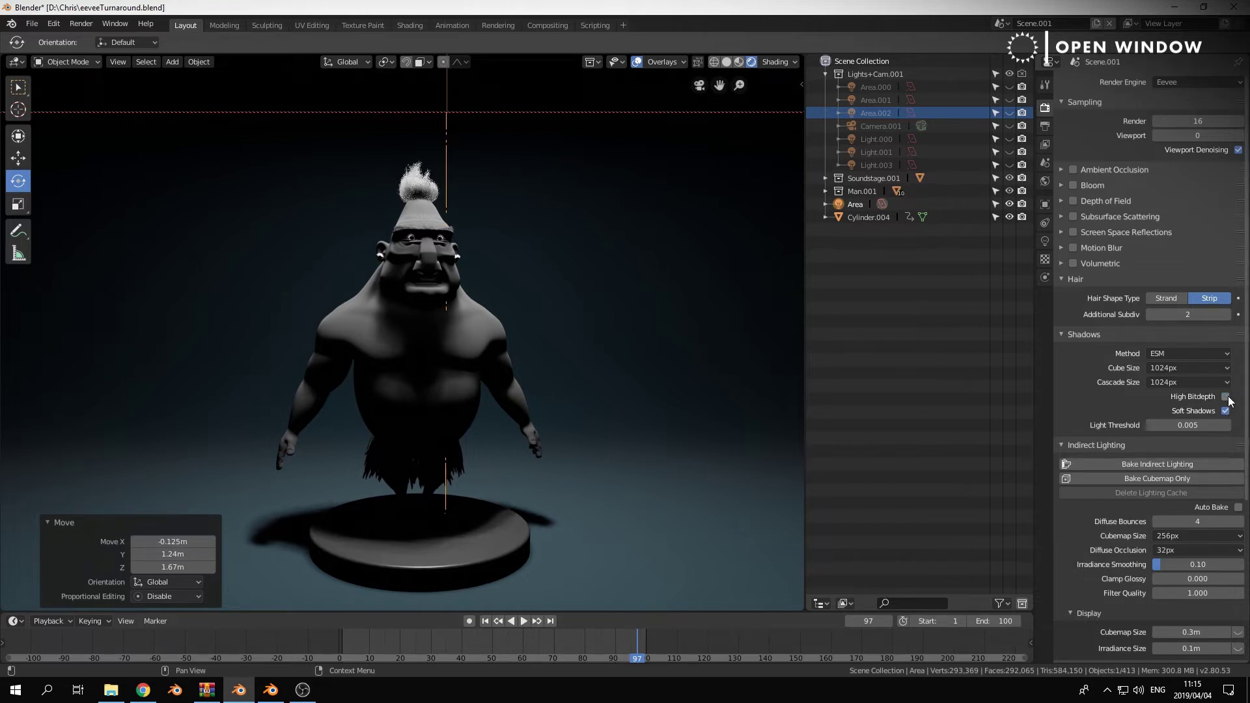
left_click(1228, 397)
left_click(1227, 396)
left_click(1229, 397)
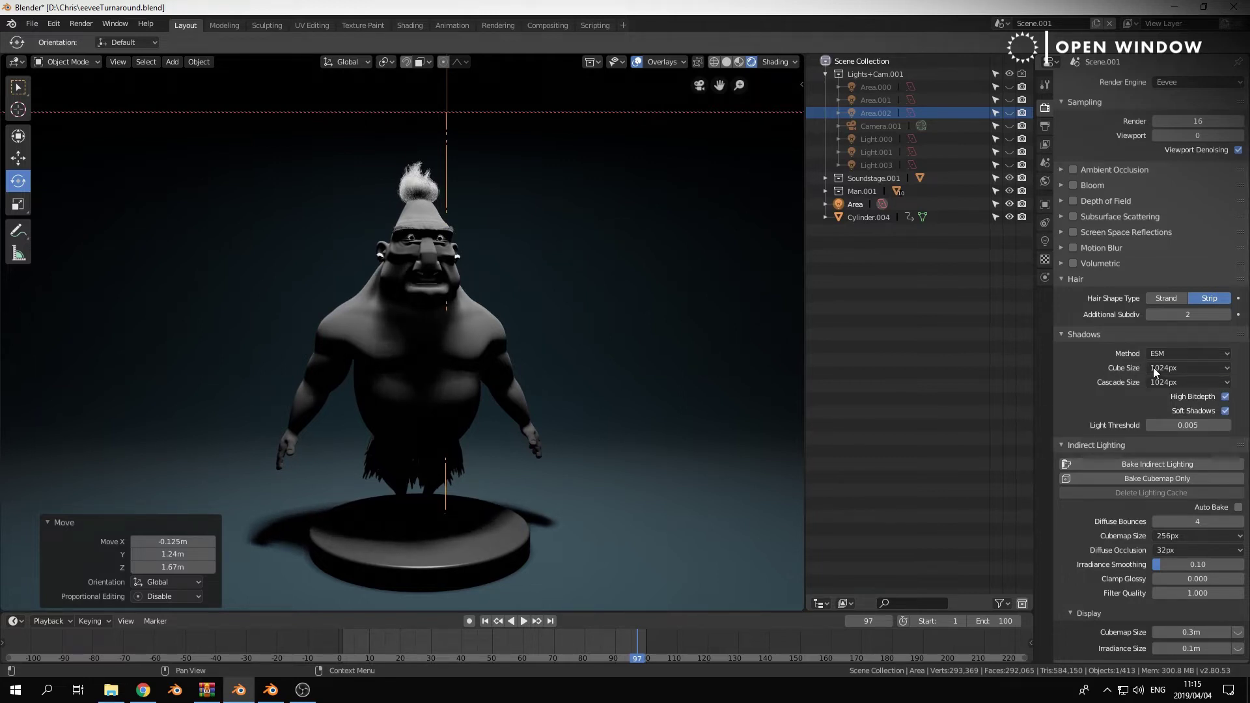
- Try a shadow Cube Size of 512px and restore it to 1024px
left_click(1195, 367)
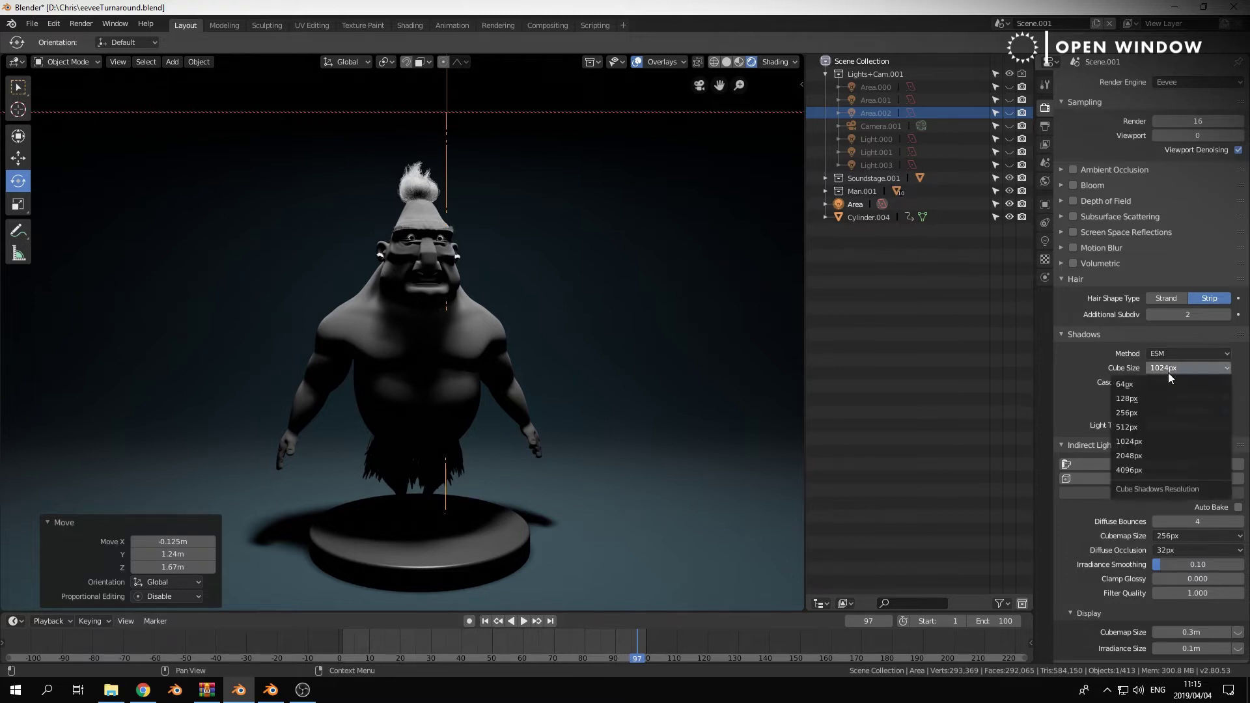
left_click(1134, 427)
left_click(1179, 368)
left_click(1140, 443)
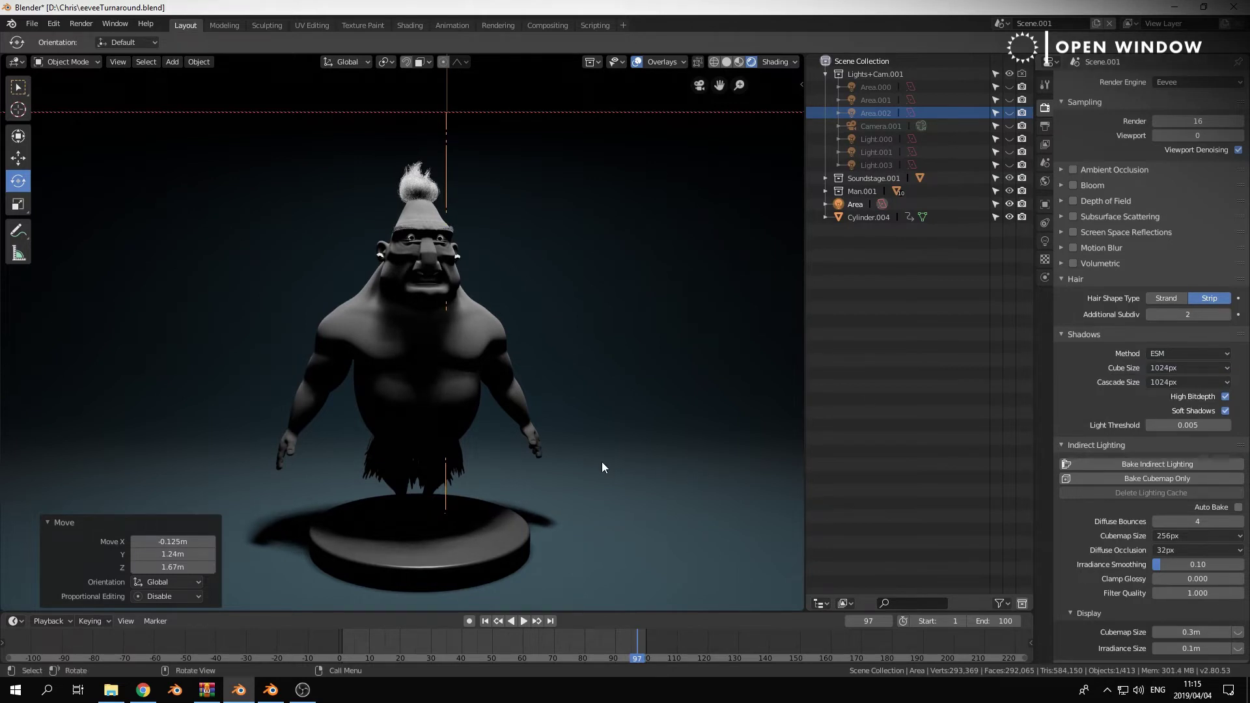
- Open the area light's properties with its Shadow settings expanded and set the light's power to 25 W
scroll(603, 463, "down", 3)
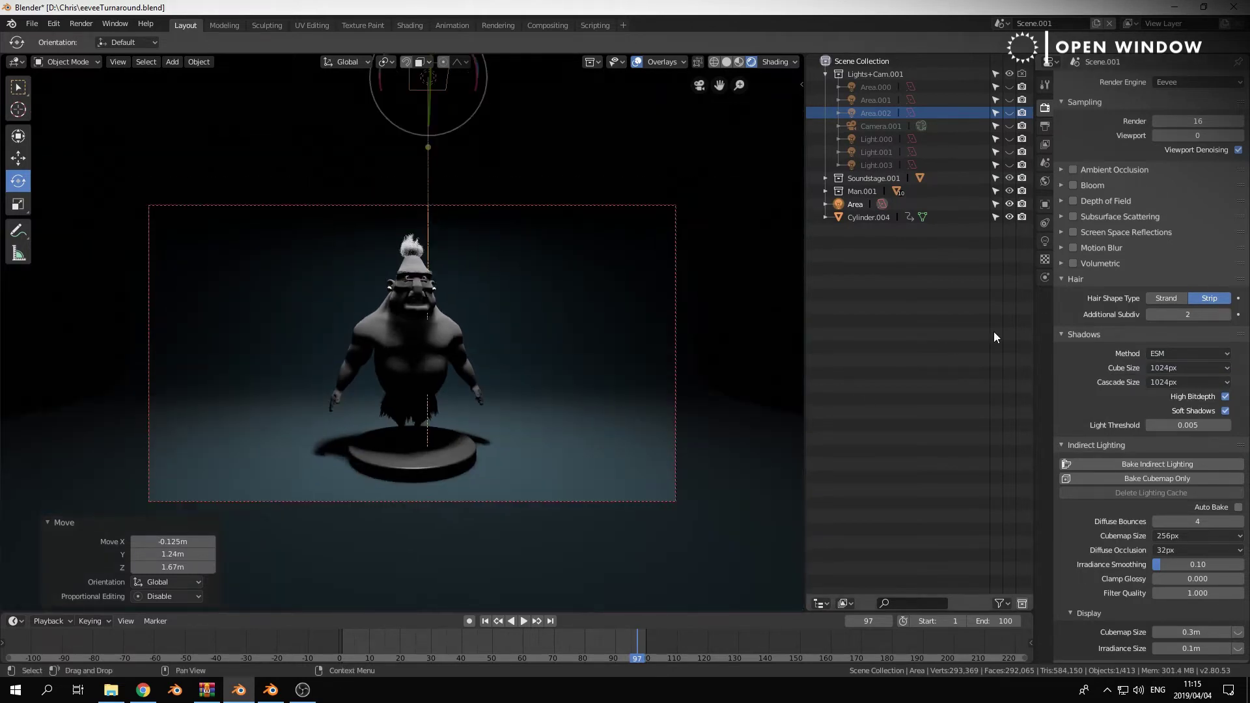
left_click(1044, 241)
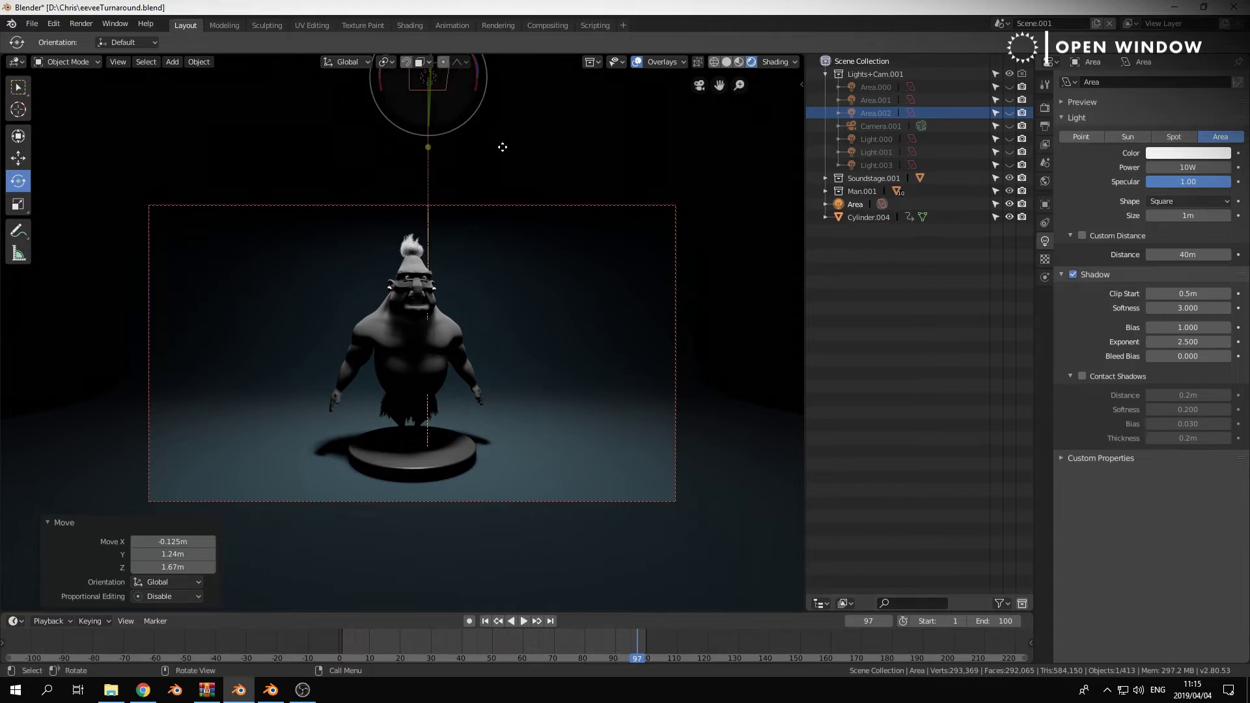
left_click(1062, 273)
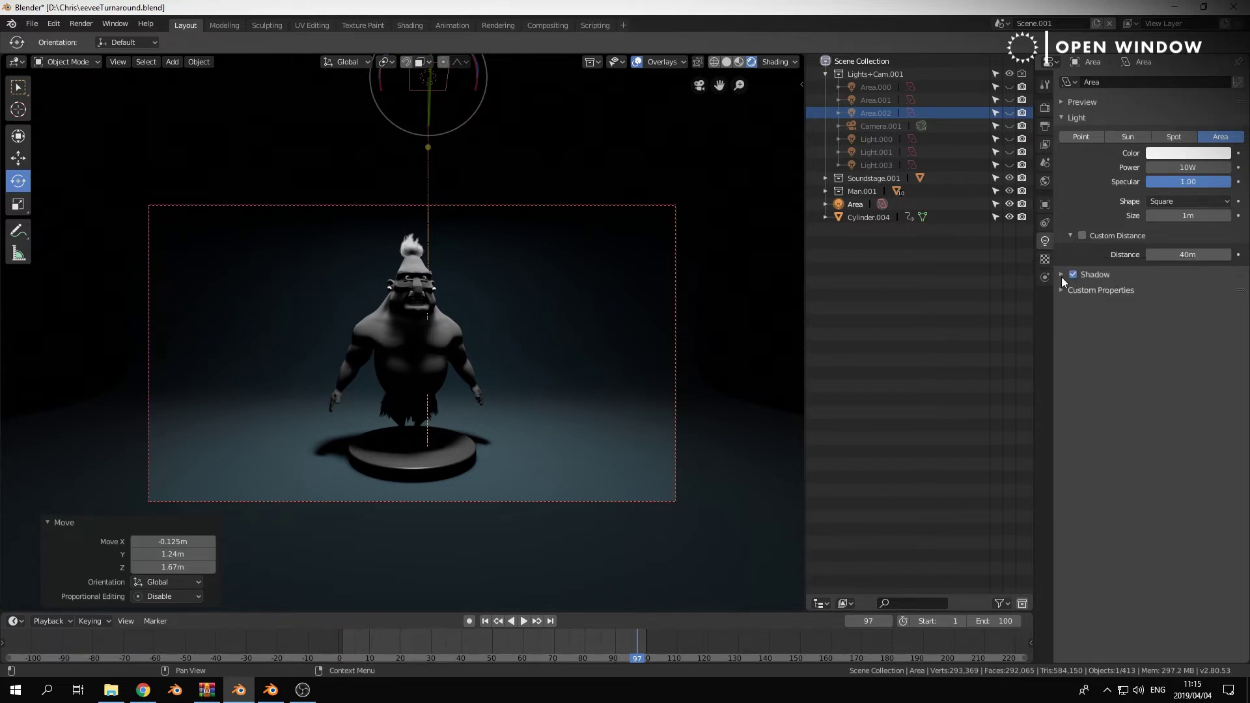
left_click(1062, 276)
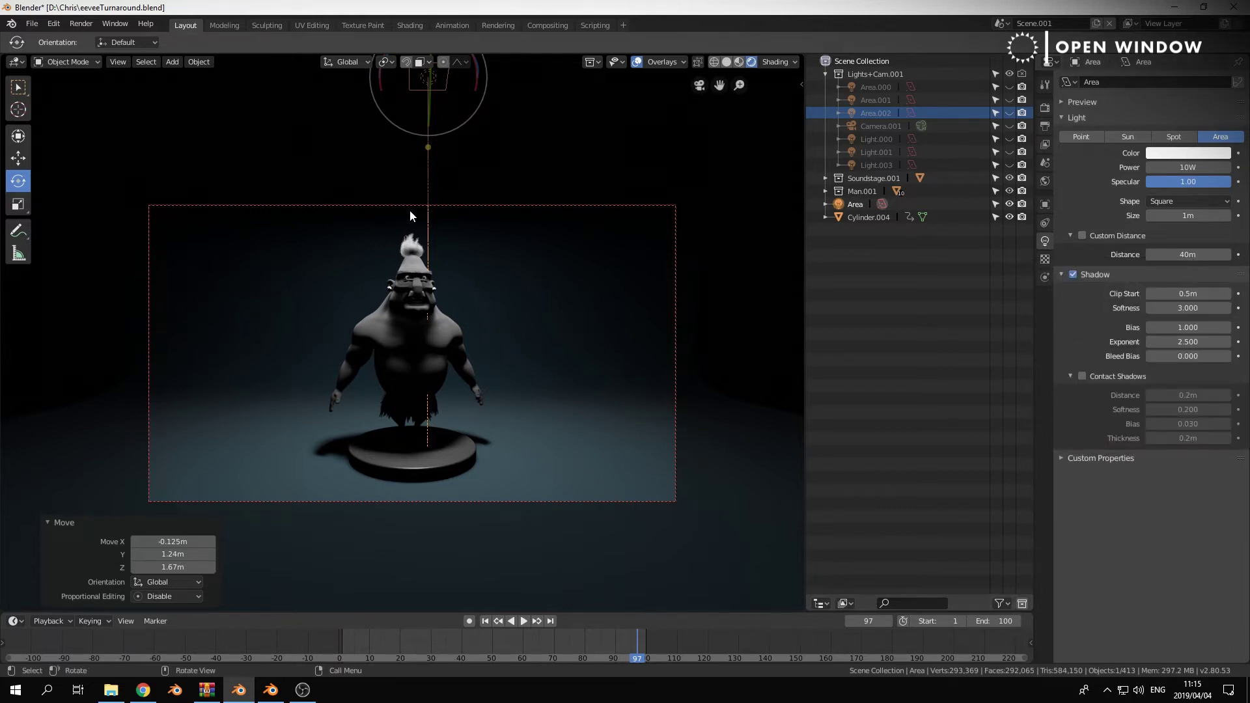
left_click(1074, 275)
left_click_drag(1186, 167, 1195, 167)
left_click(1195, 167)
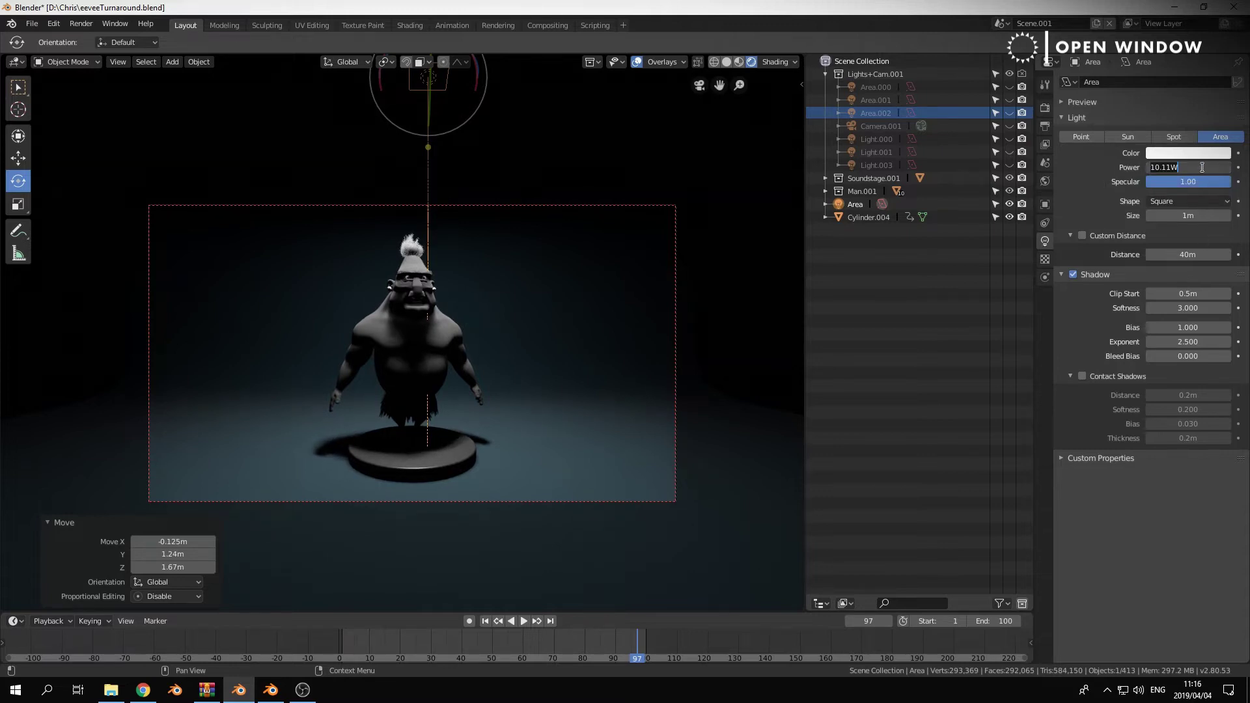
type("25")
key("Return")
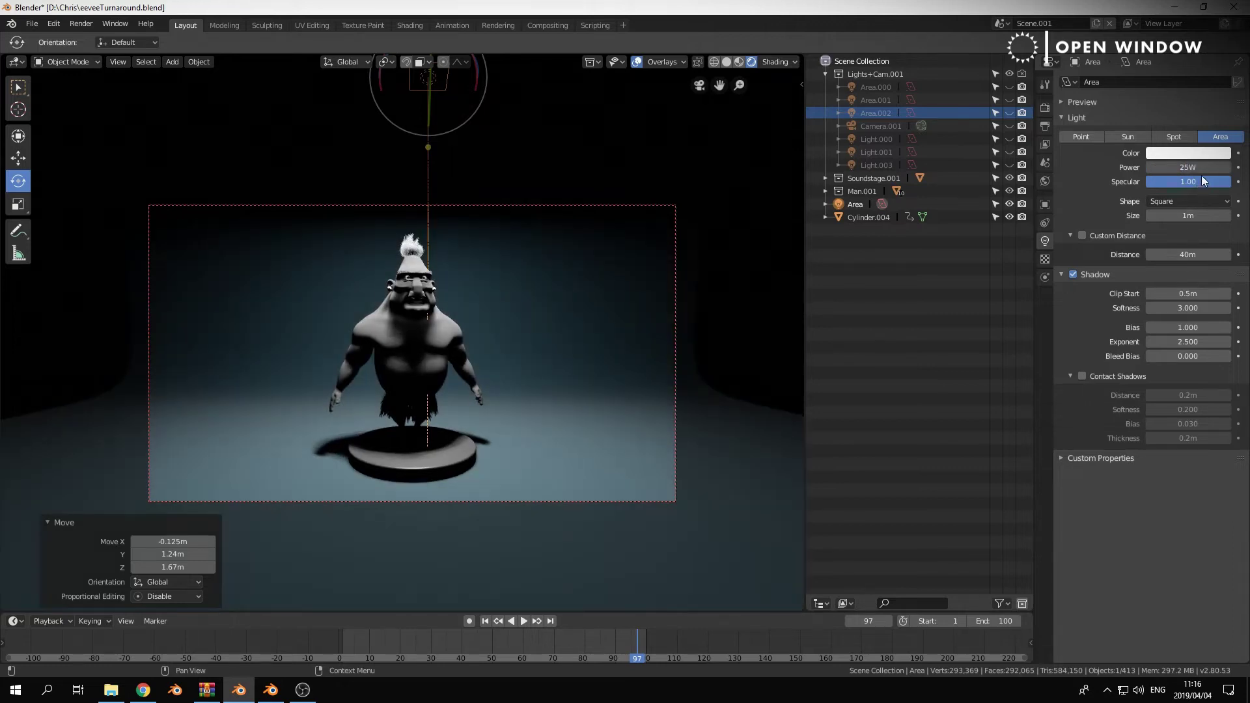
- Move the area light down beside the character and rotate it about 85.3° in the camera view to light him from the side
key("r")
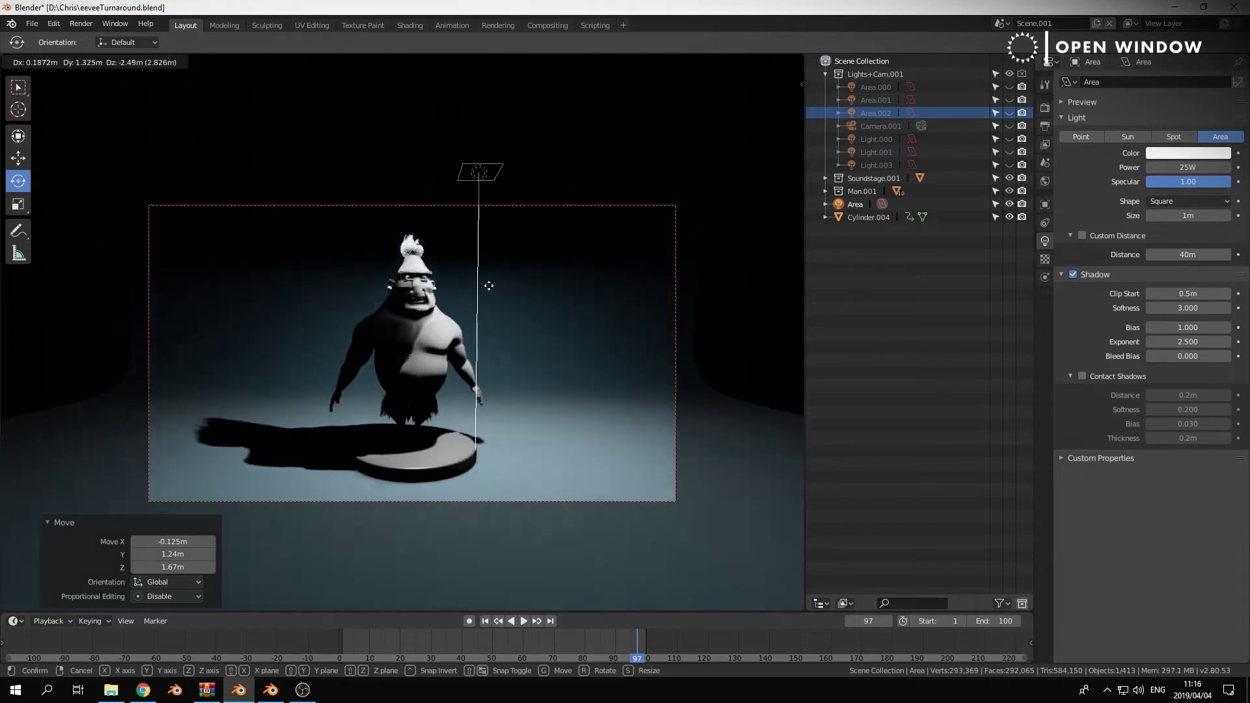
left_click(667, 314)
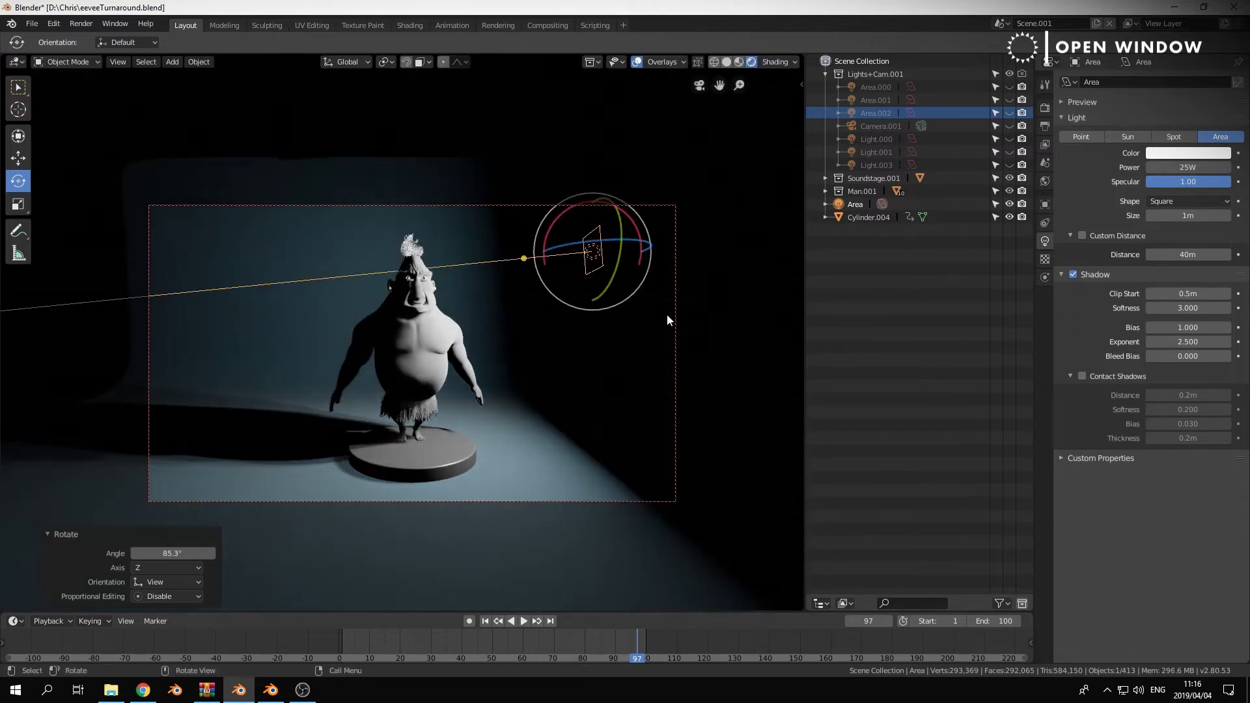
- Try scaling the area light up to about 8 times and about 3.5 times its size, cancelling each attempt
scroll(615, 281, "down", 2)
key("s")
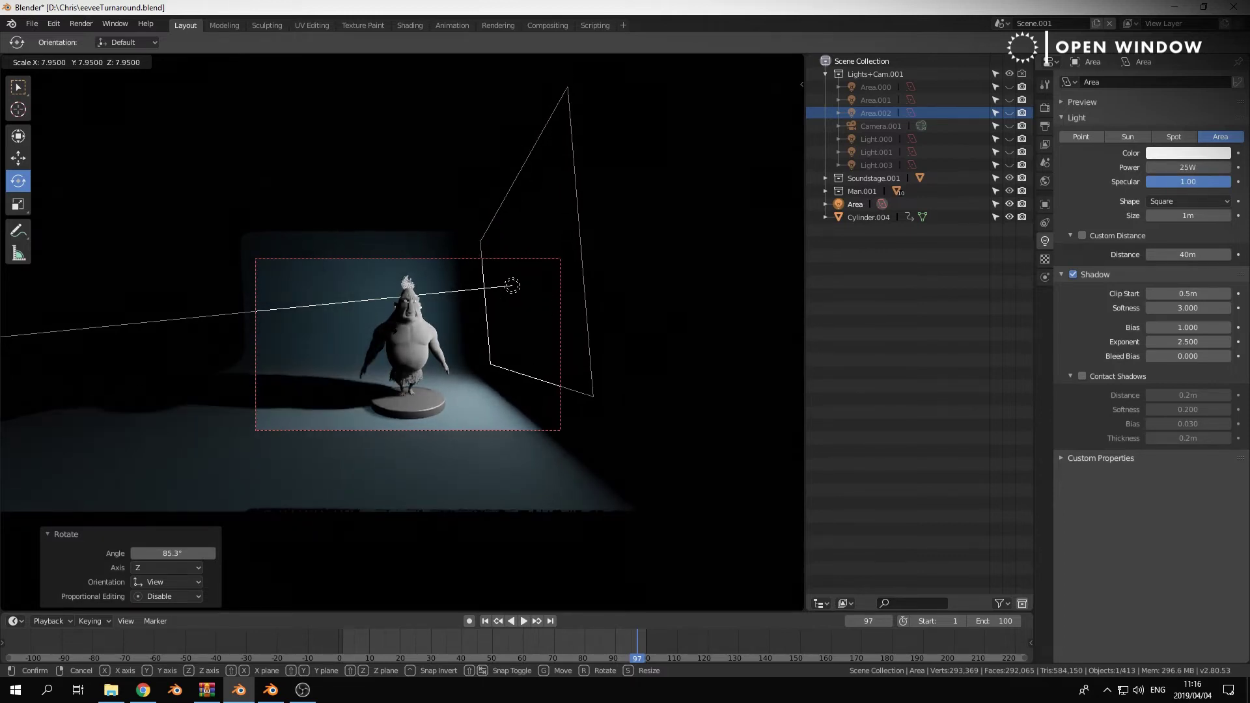
key("Escape")
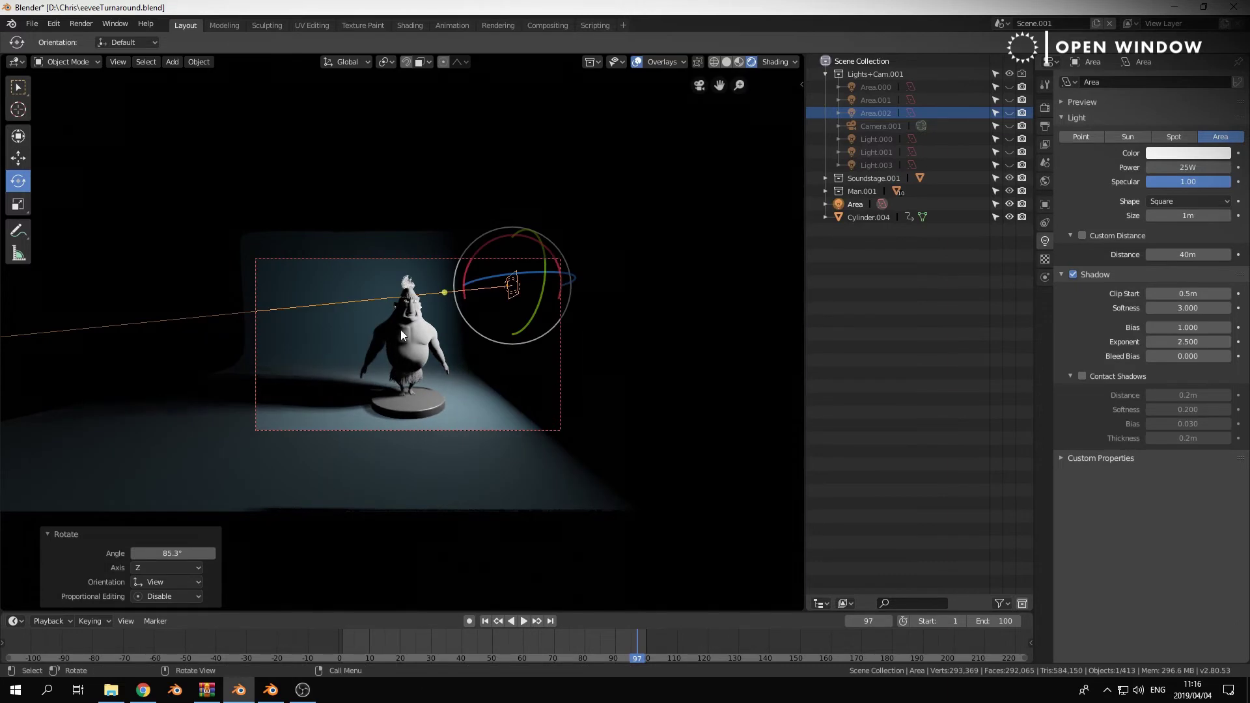
scroll(404, 360, "up", 4)
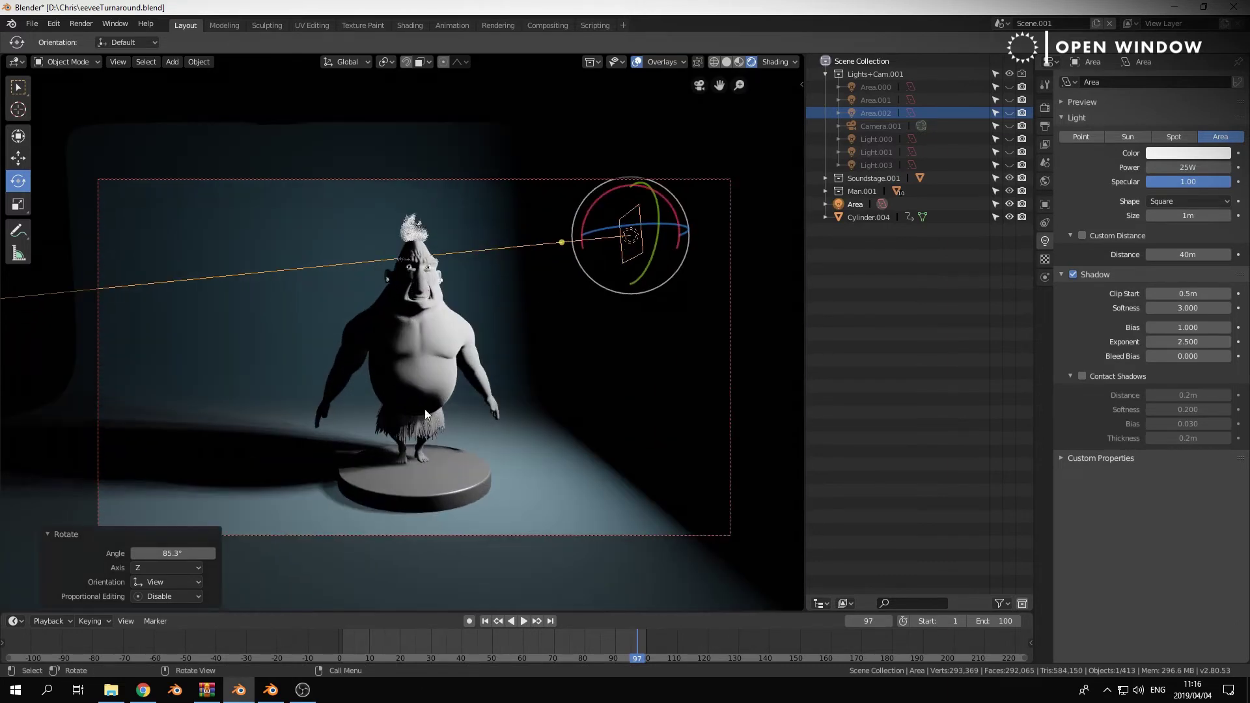
key("s")
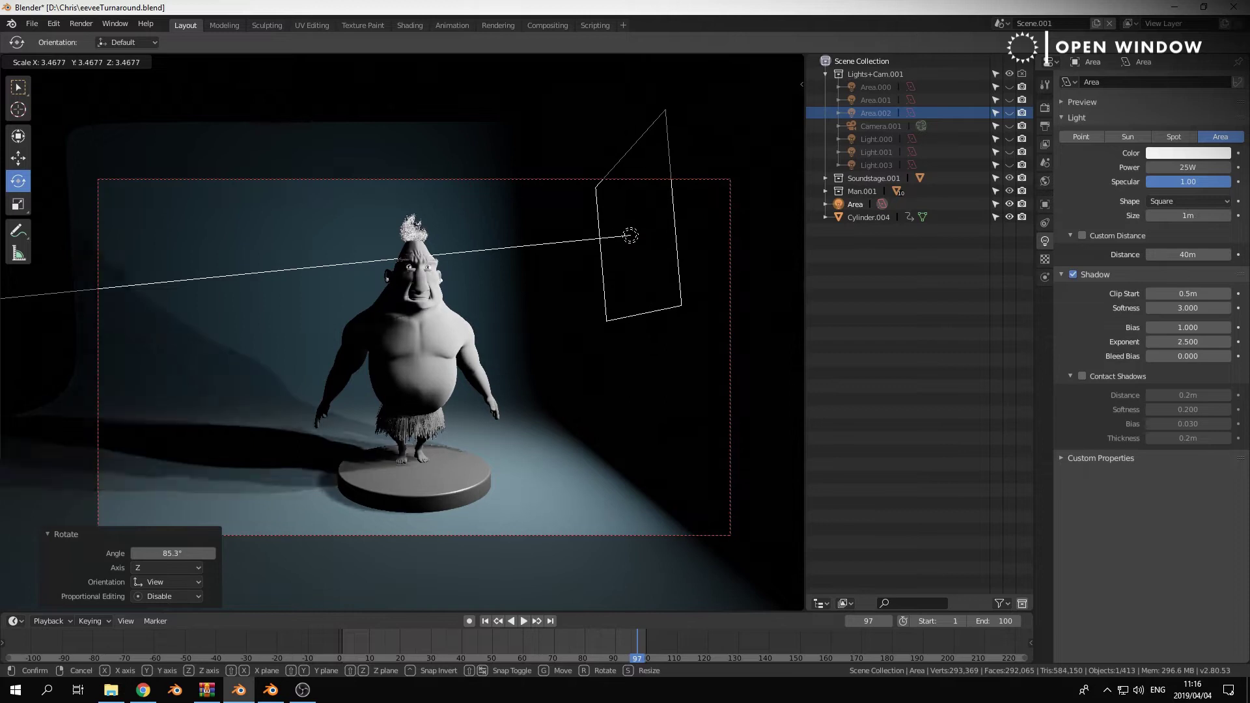
key("Escape")
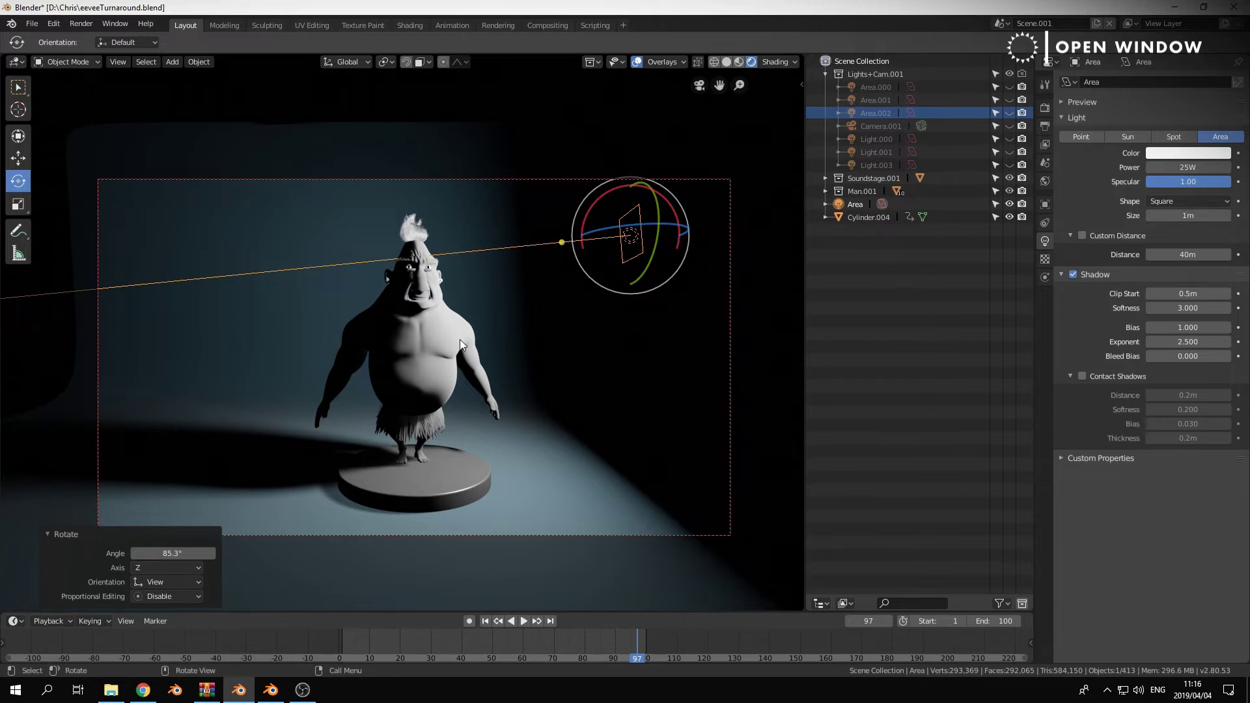
- In the top view, rotate the area light about 31.3° toward the character and move it about 3.58 m in both X and Y
key("KP_7")
key("r")
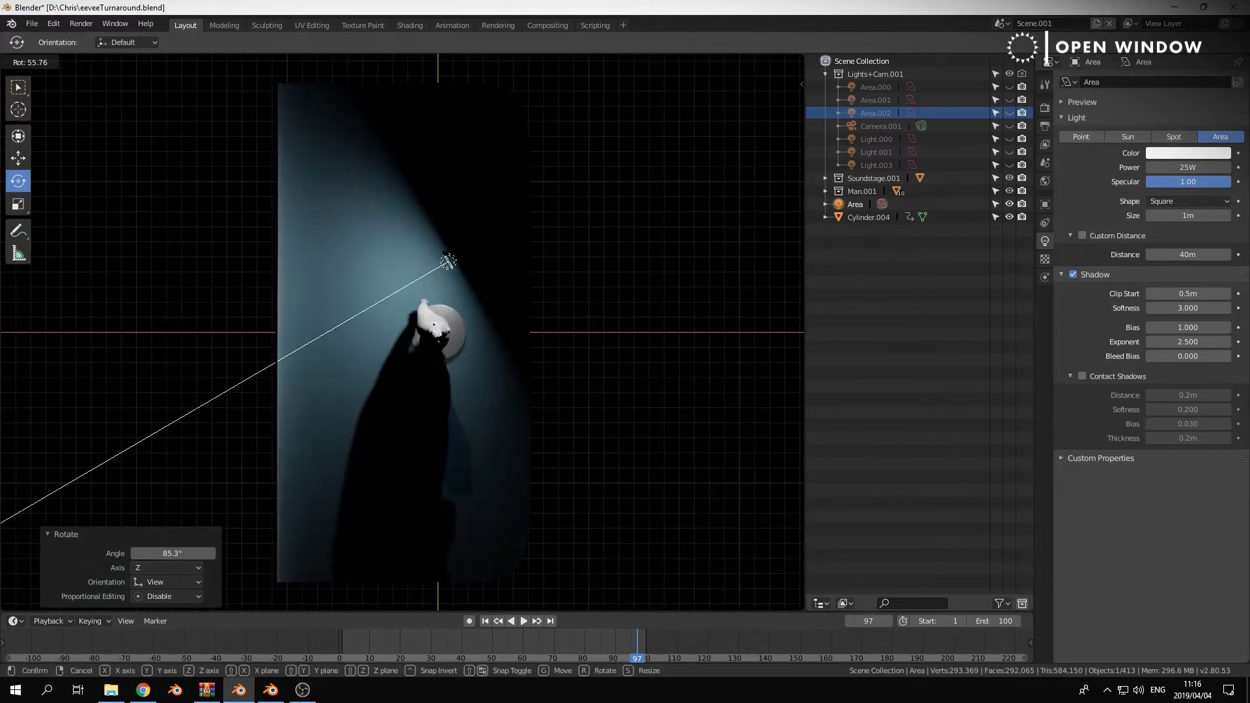
key("Escape")
key("r")
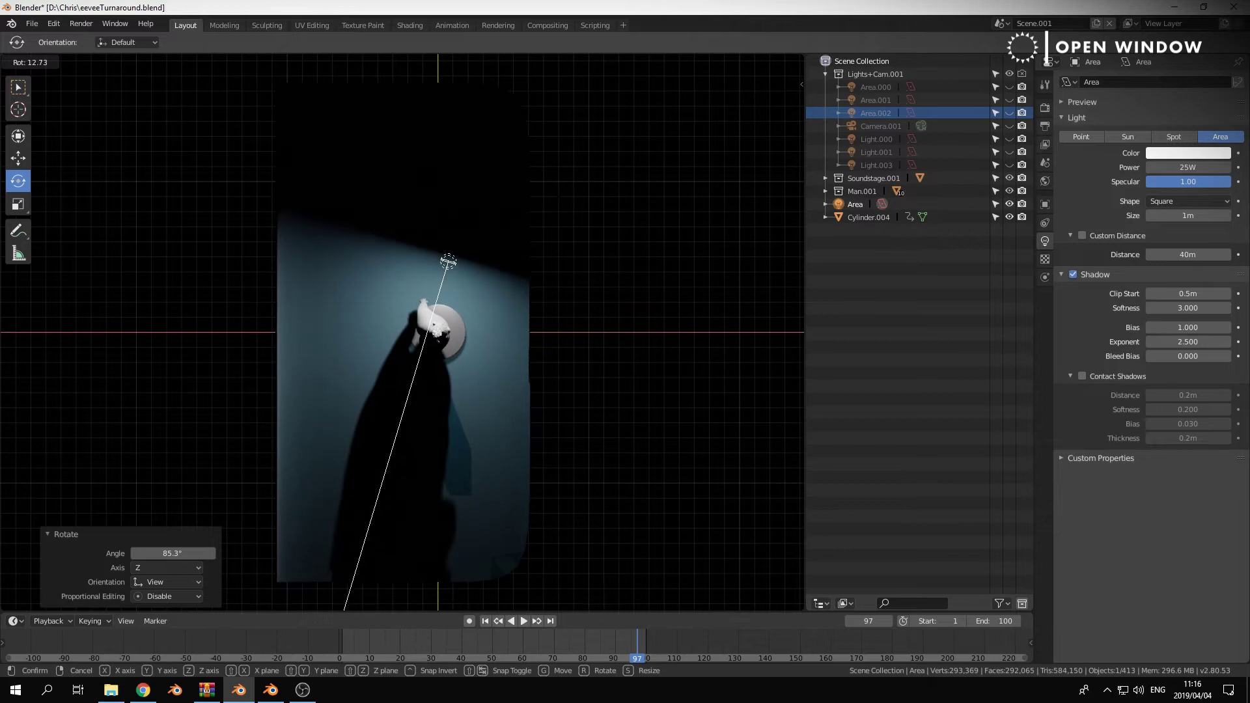
left_click(625, 262)
key("g")
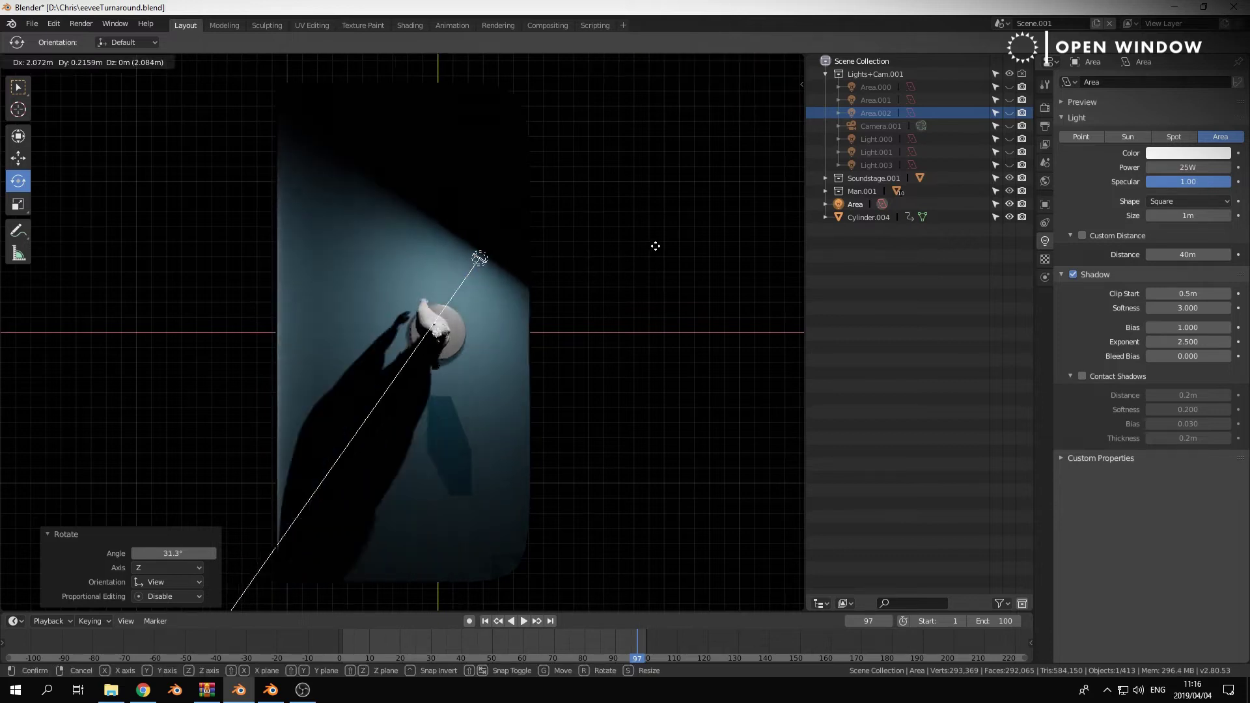
left_click(631, 209)
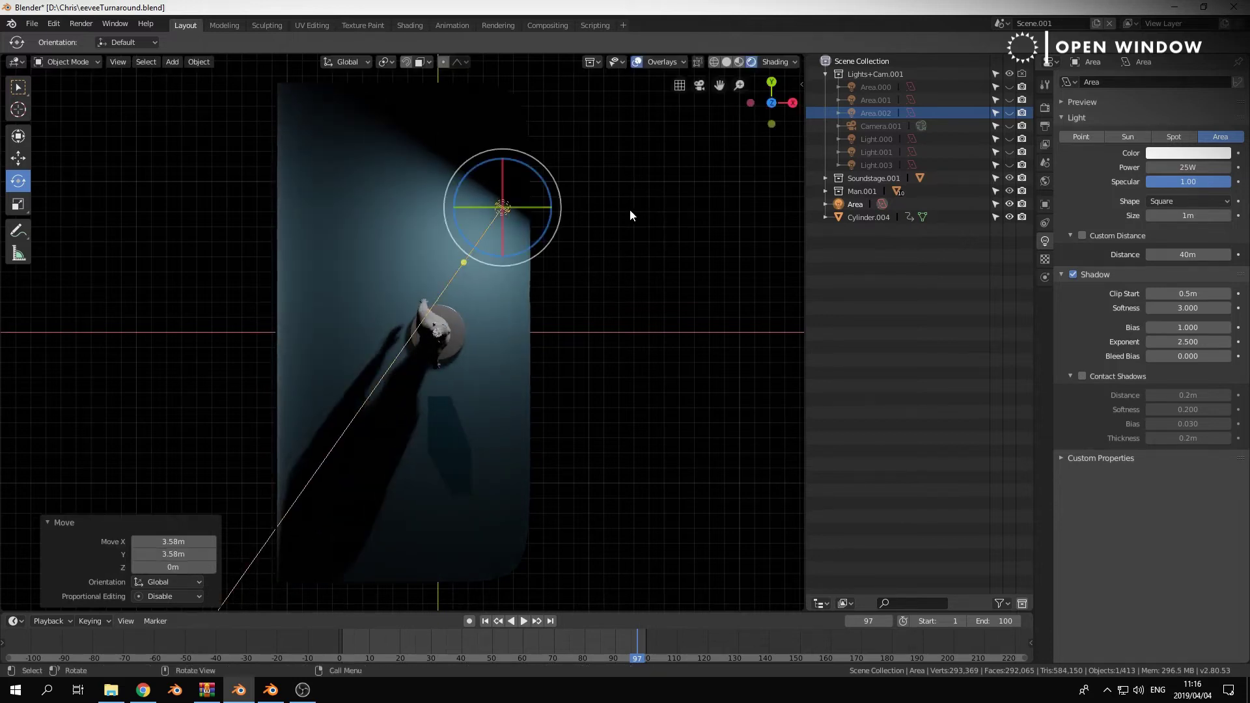
- In the side view, rotate the area light about -15.4° to aim it at the character and return to the camera view
key("KP_8")
key("KP_8")
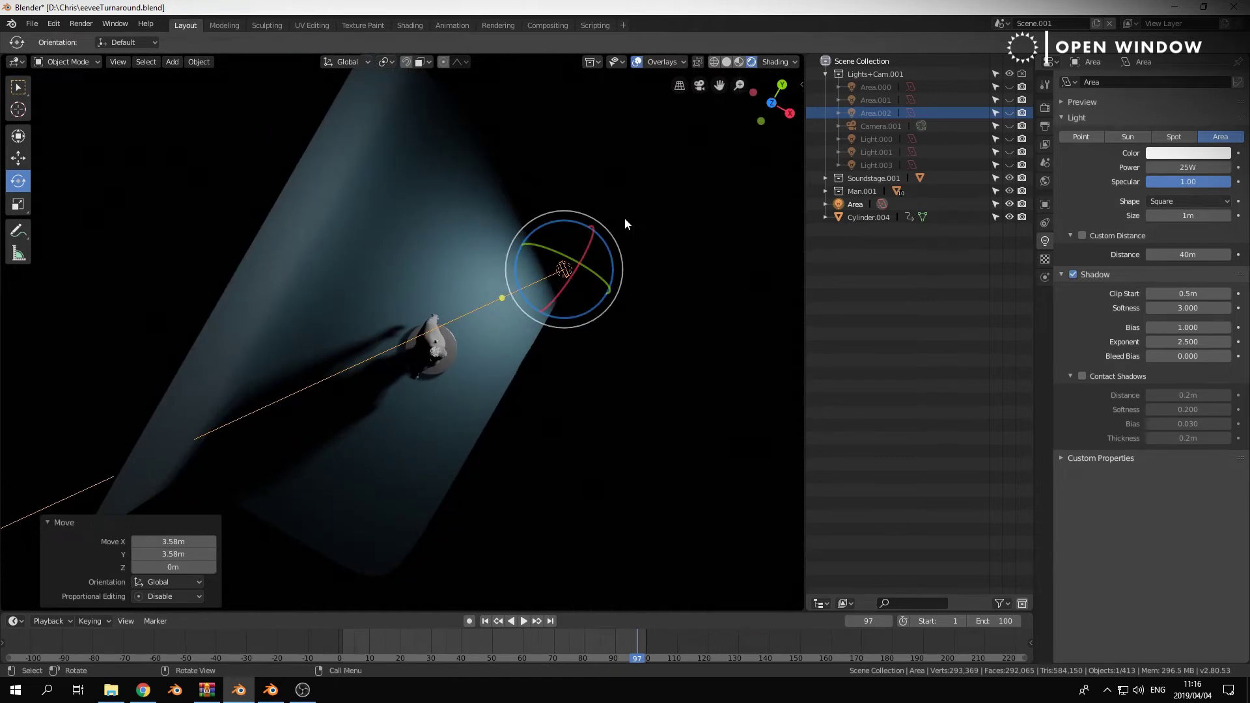
key("KP_3")
key("r")
left_click(541, 283)
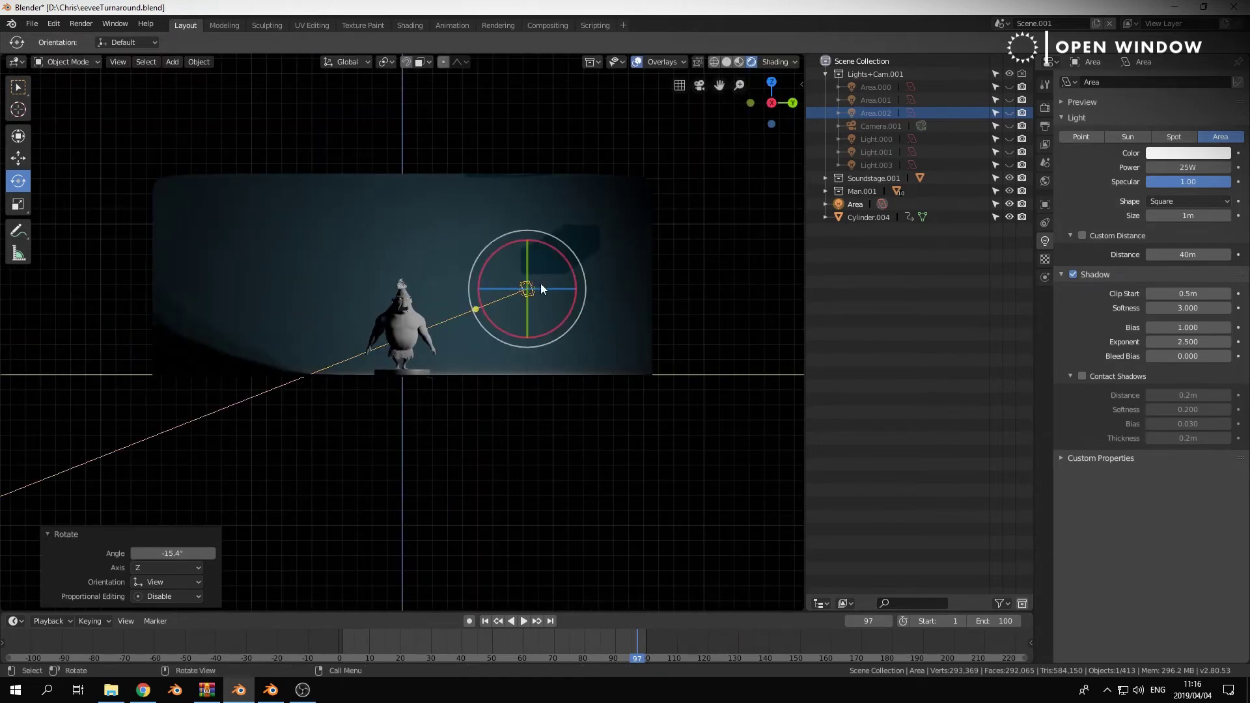
key("KP_5")
key("KP_0")
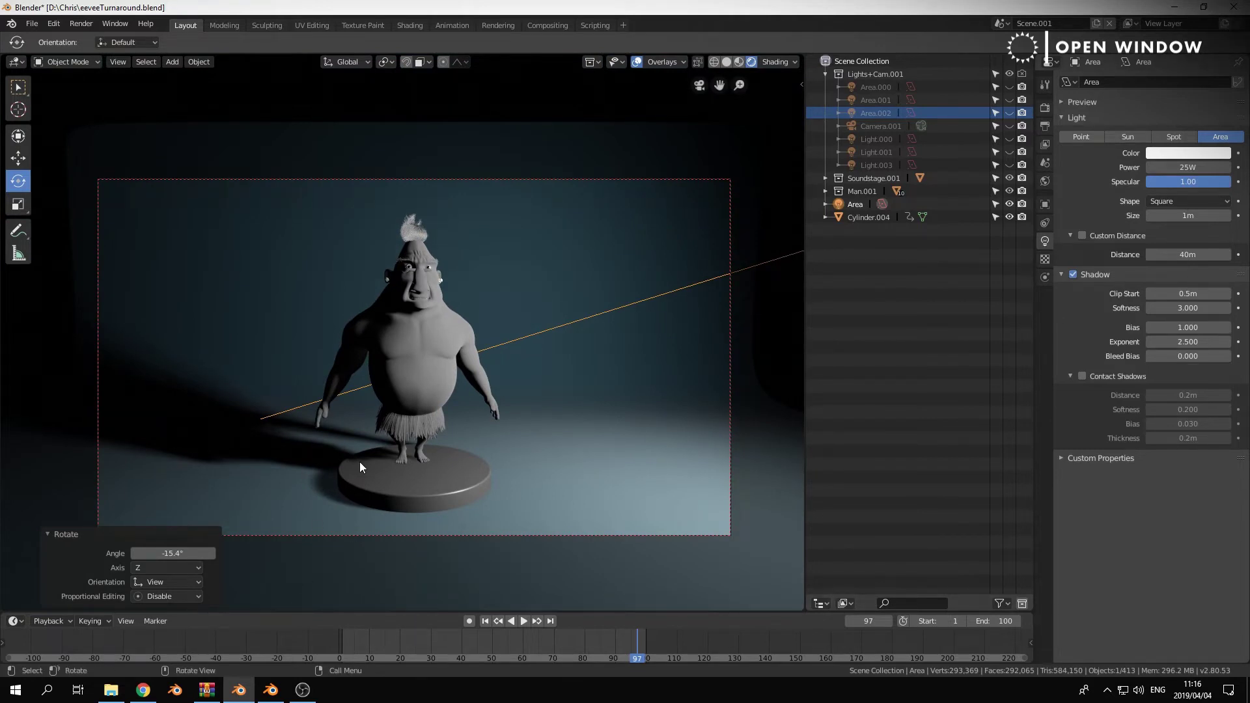
- Tint the area light's color to a pale pink
scroll(388, 501, "up", 3)
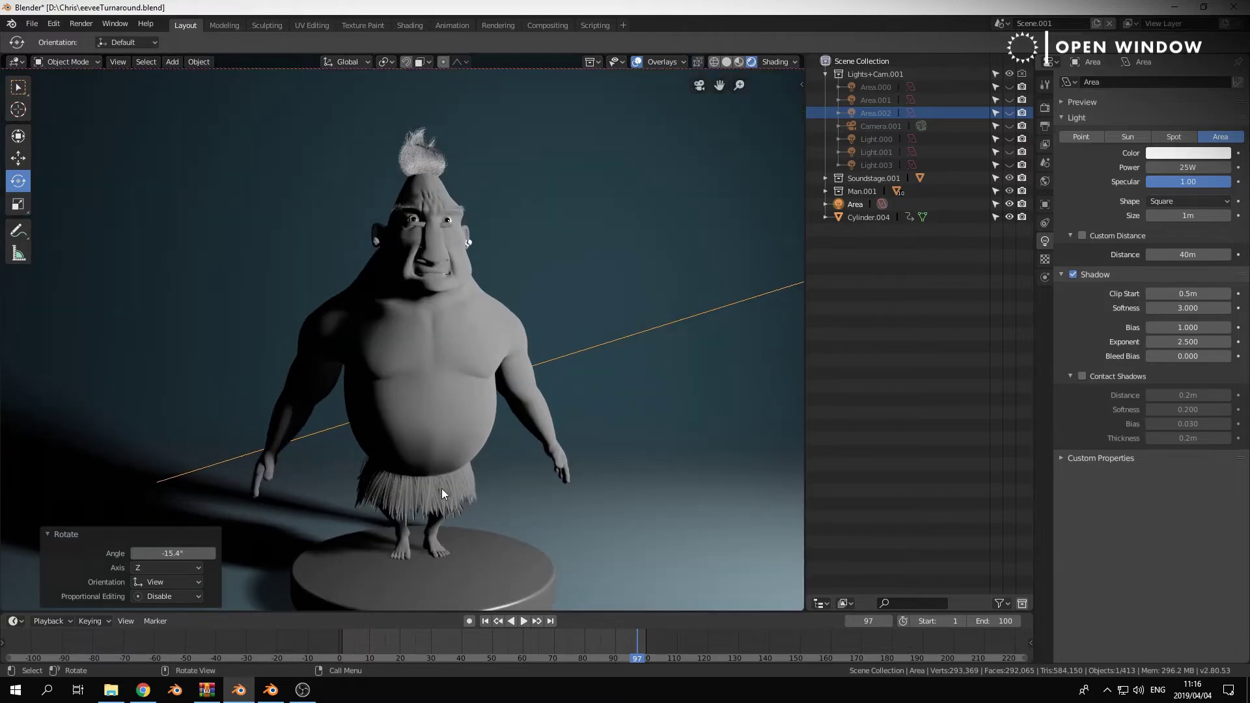
middle_click_drag(442, 488, 421, 454, "shift")
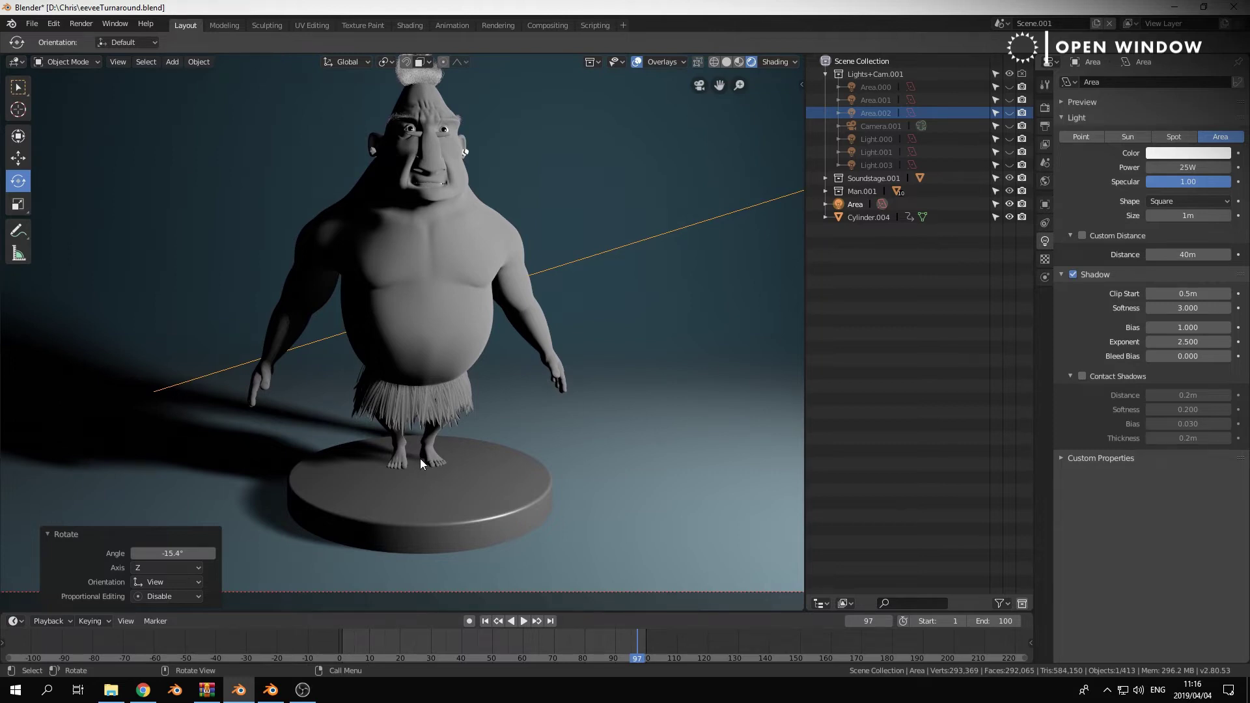
scroll(420, 458, "down", 4)
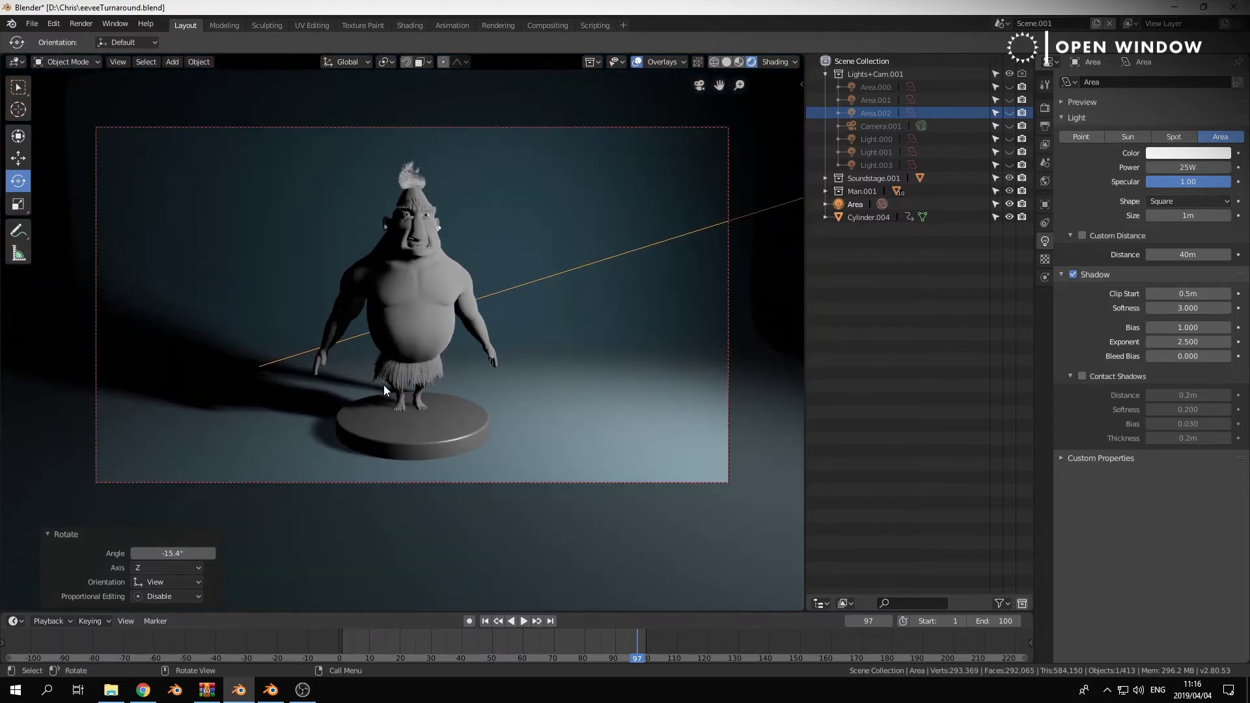
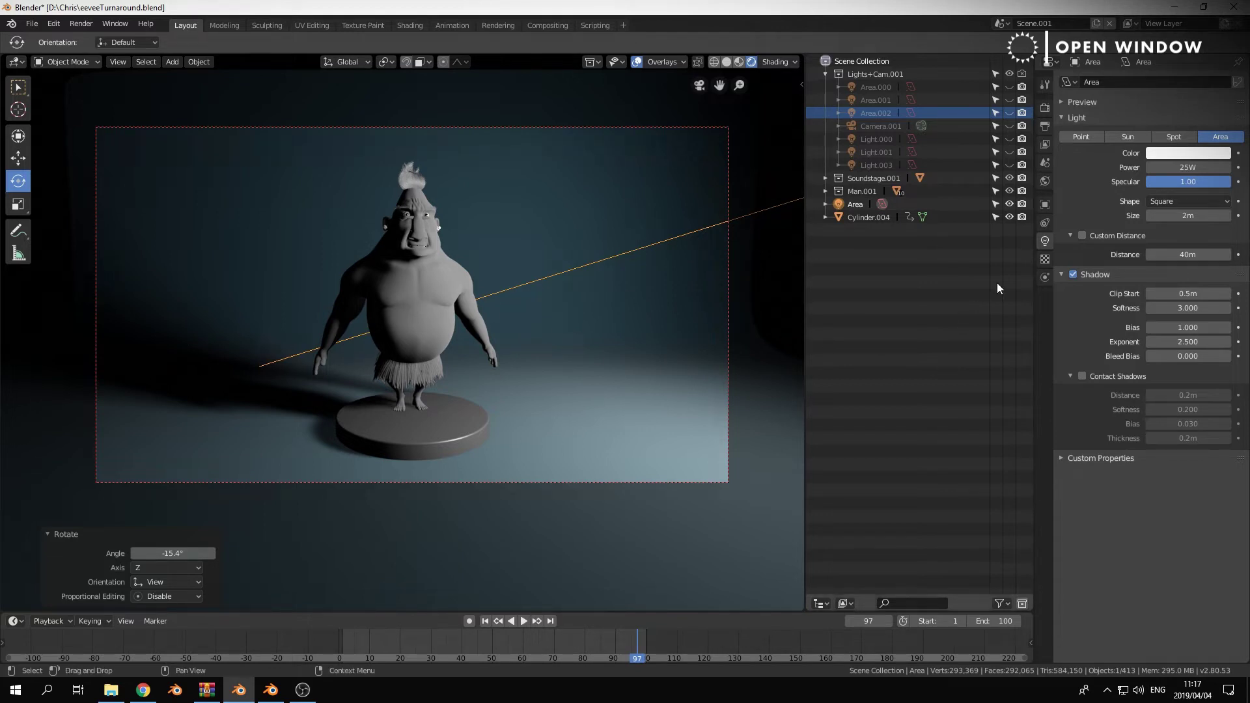
left_click(1173, 153)
left_click_drag(1163, 218, 1164, 223)
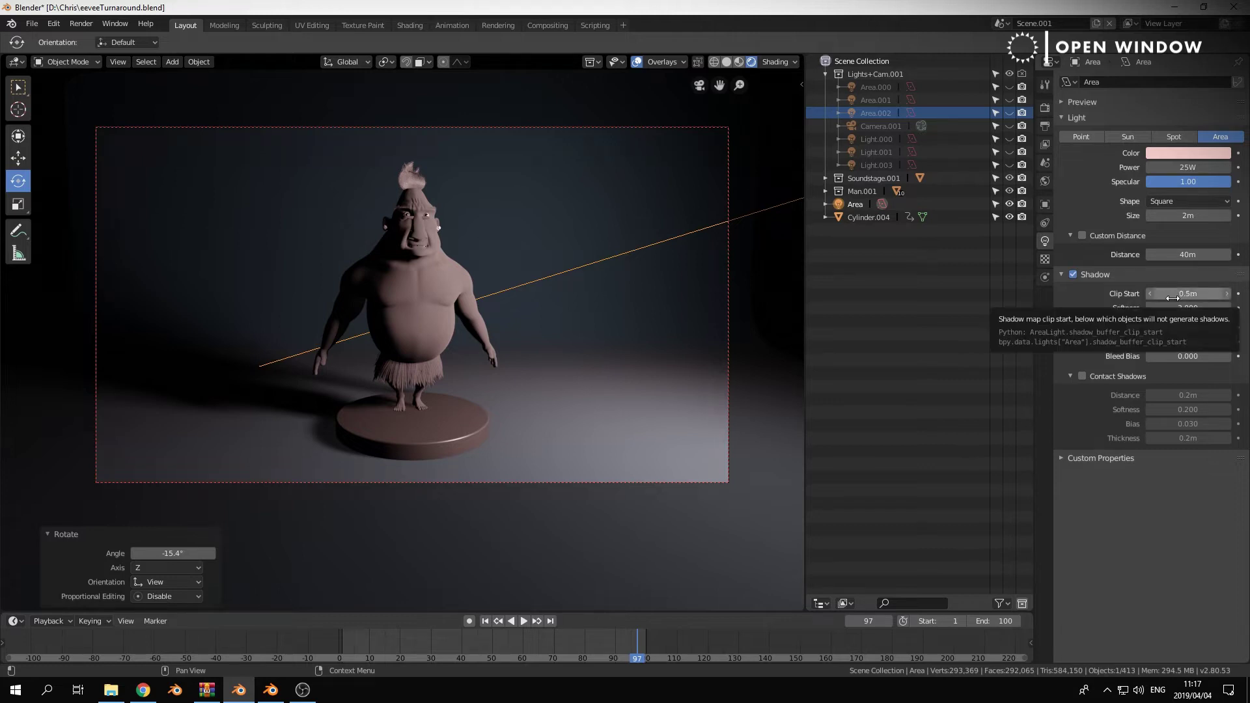
- Set the area light's shadow Clip Start to 0.8 m and its shadow Softness to 8
mouse_move(1172, 297)
left_mouse_down()
mouse_move(1146, 297)
mouse_move(1195, 293)
mouse_move(1148, 294)
left_mouse_up()
left_click(1187, 310)
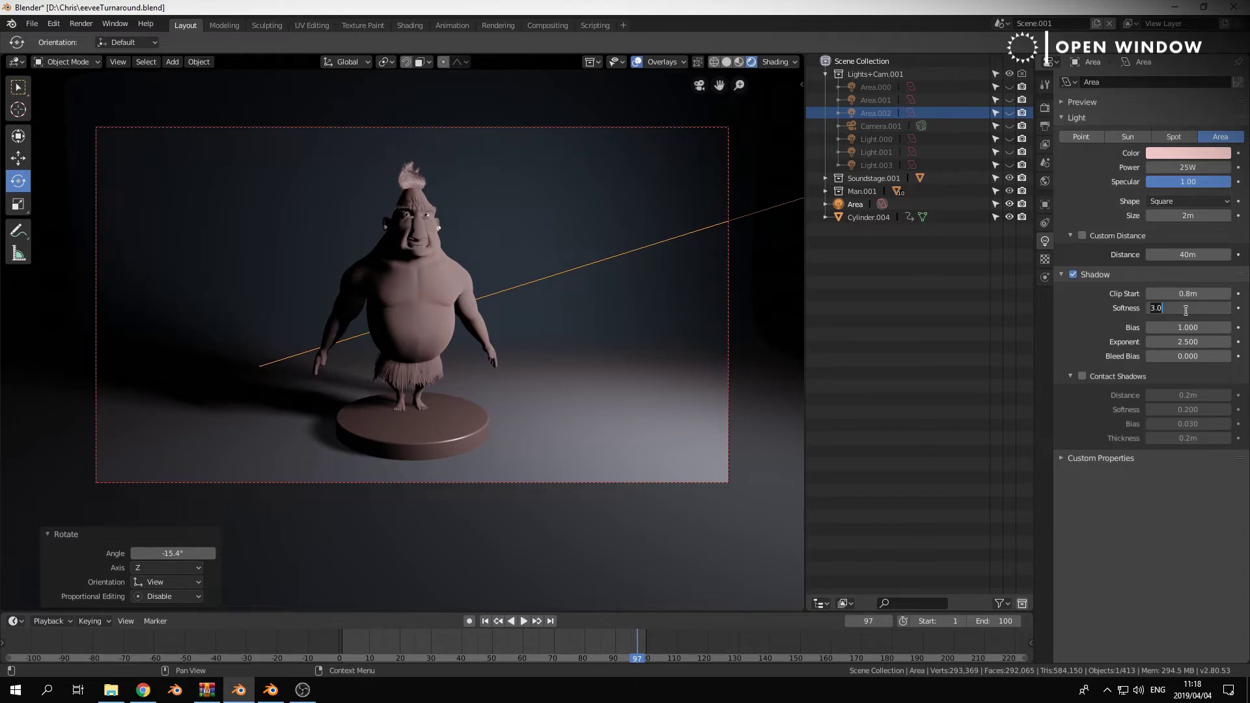
type("8")
key("Return")
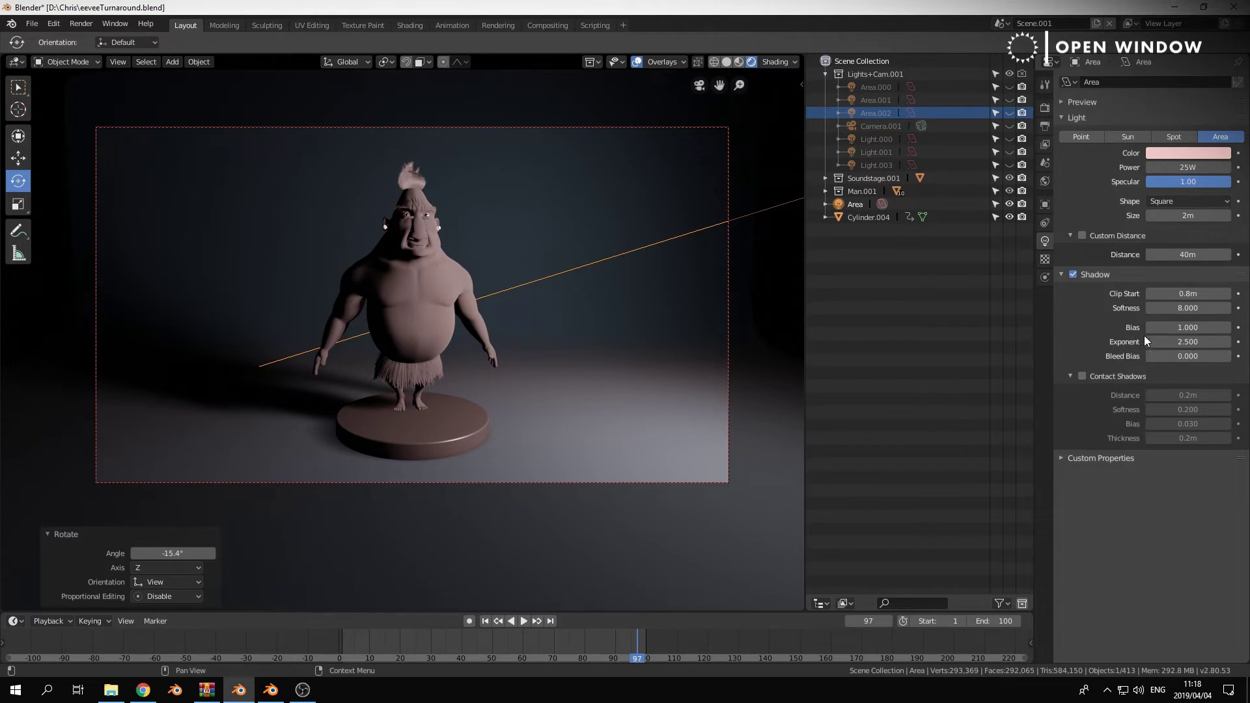
- Try a shadow Bias of 1.56 on the area light and restore it to 1.000
mouse_move(1196, 327)
left_mouse_down()
mouse_move(1173, 327)
mouse_move(1185, 328)
left_mouse_up()
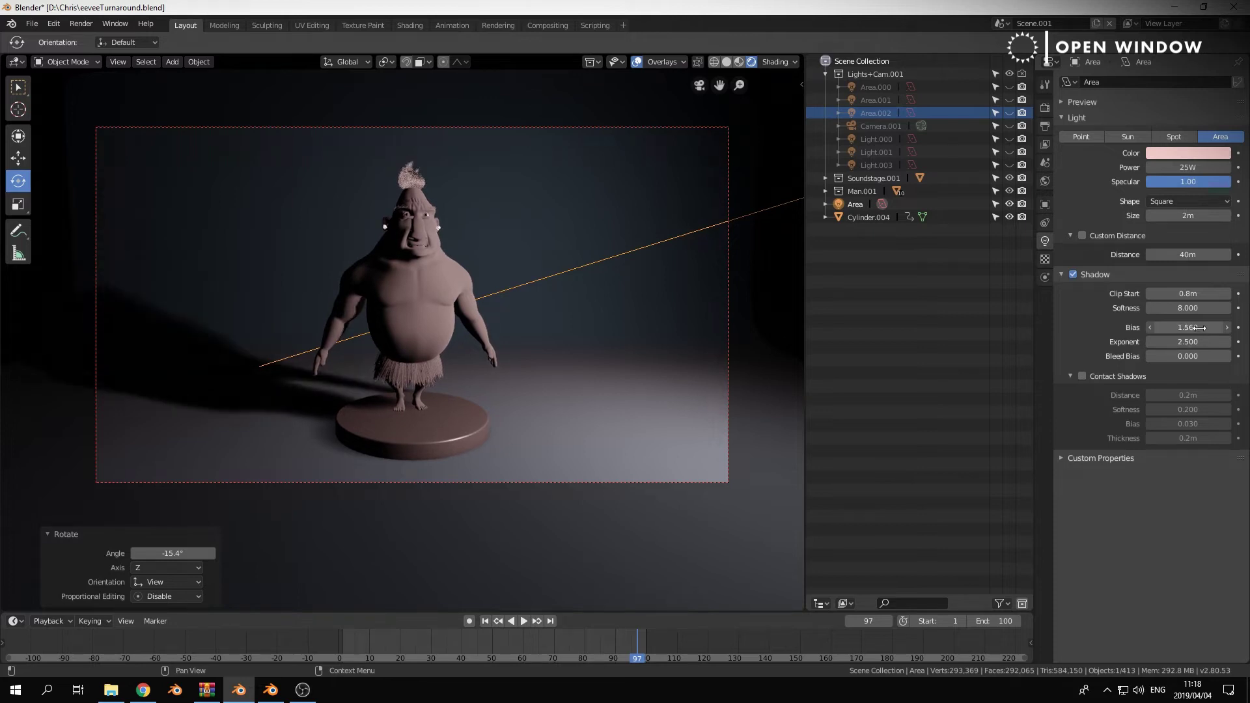
left_click(1195, 328)
type("1.56")
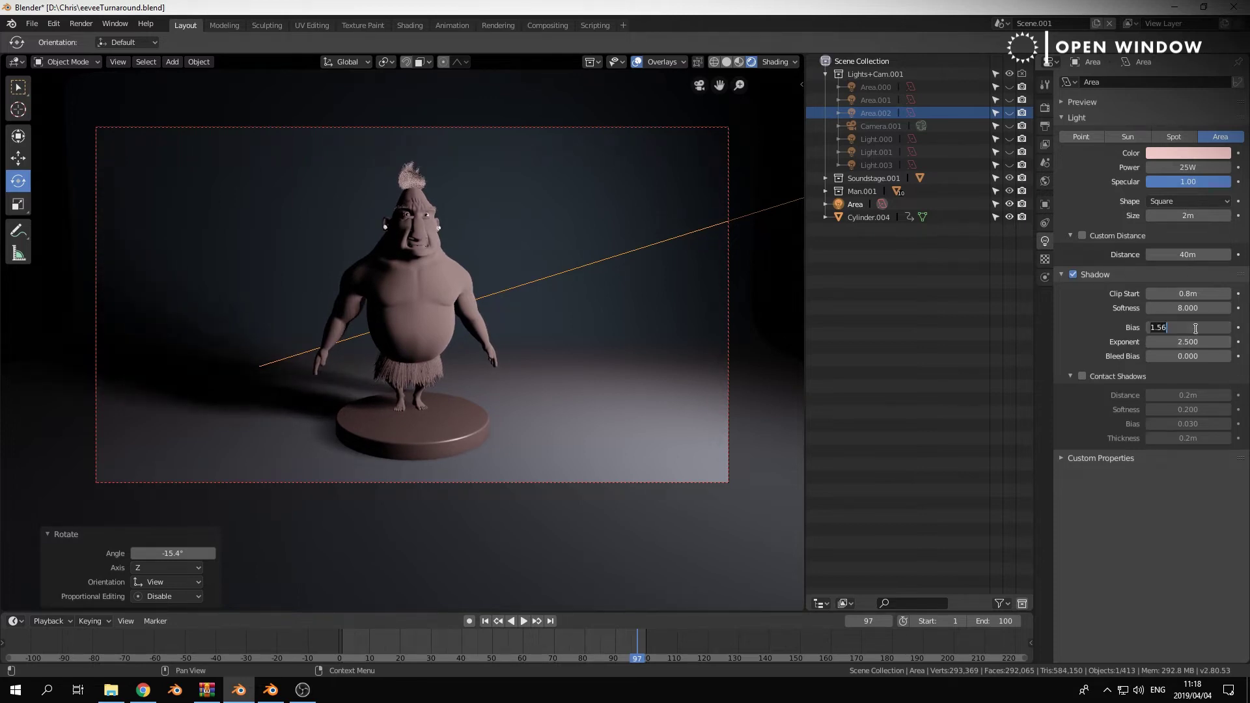
key("Return")
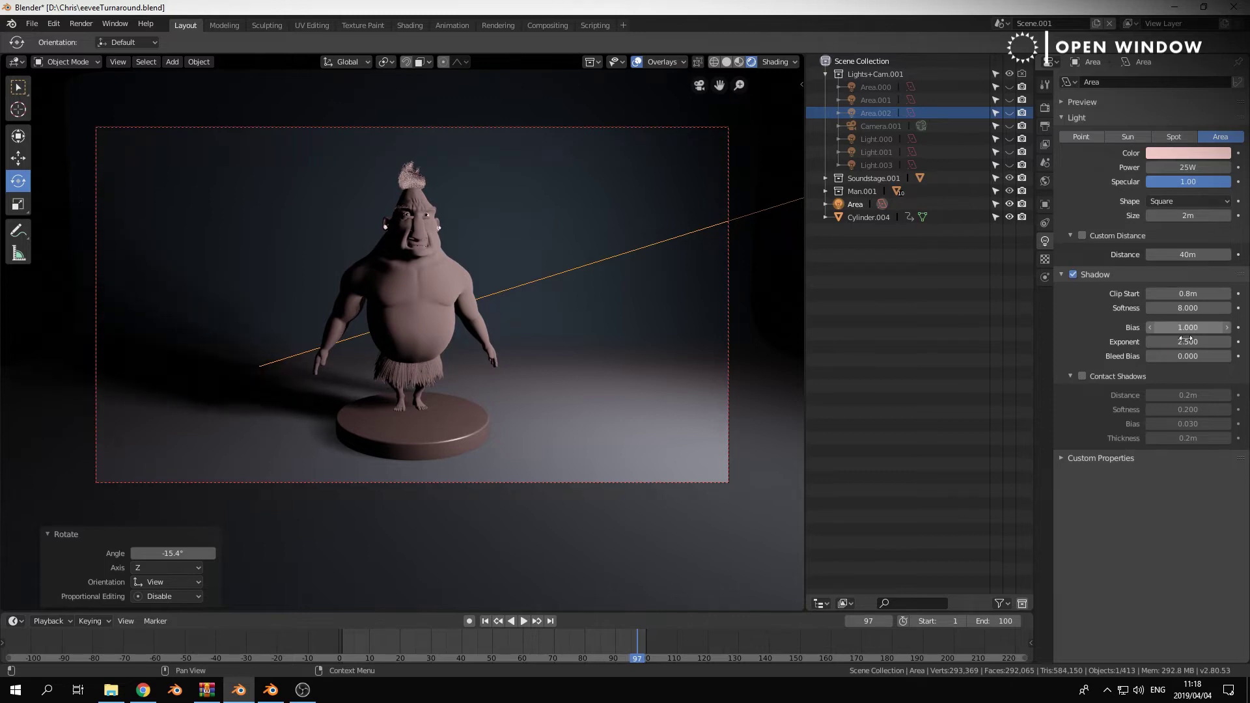
- Try shadow Exponent values of 18.7 and 1, set it to 6, and inspect the character's shading up close
mouse_move(1188, 342)
left_mouse_down()
mouse_move(1202, 342)
mouse_move(1173, 341)
mouse_move(1196, 342)
left_mouse_up()
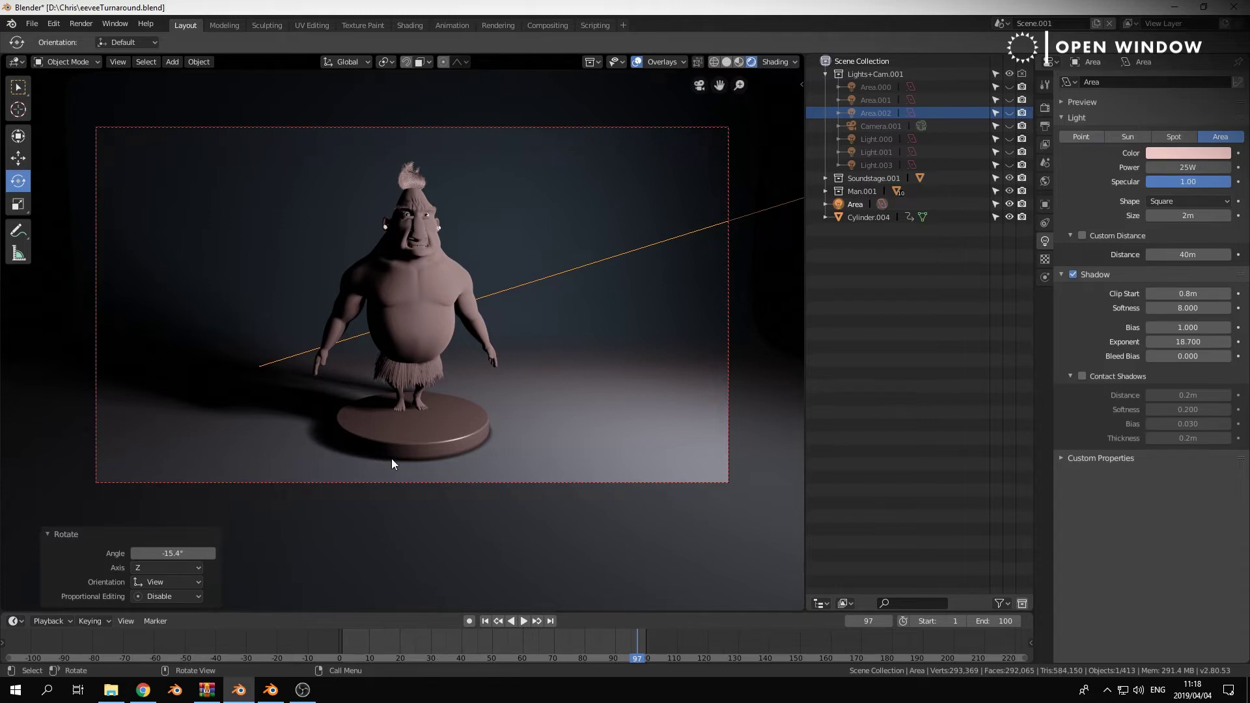
left_click_drag(1162, 342, 1133, 342)
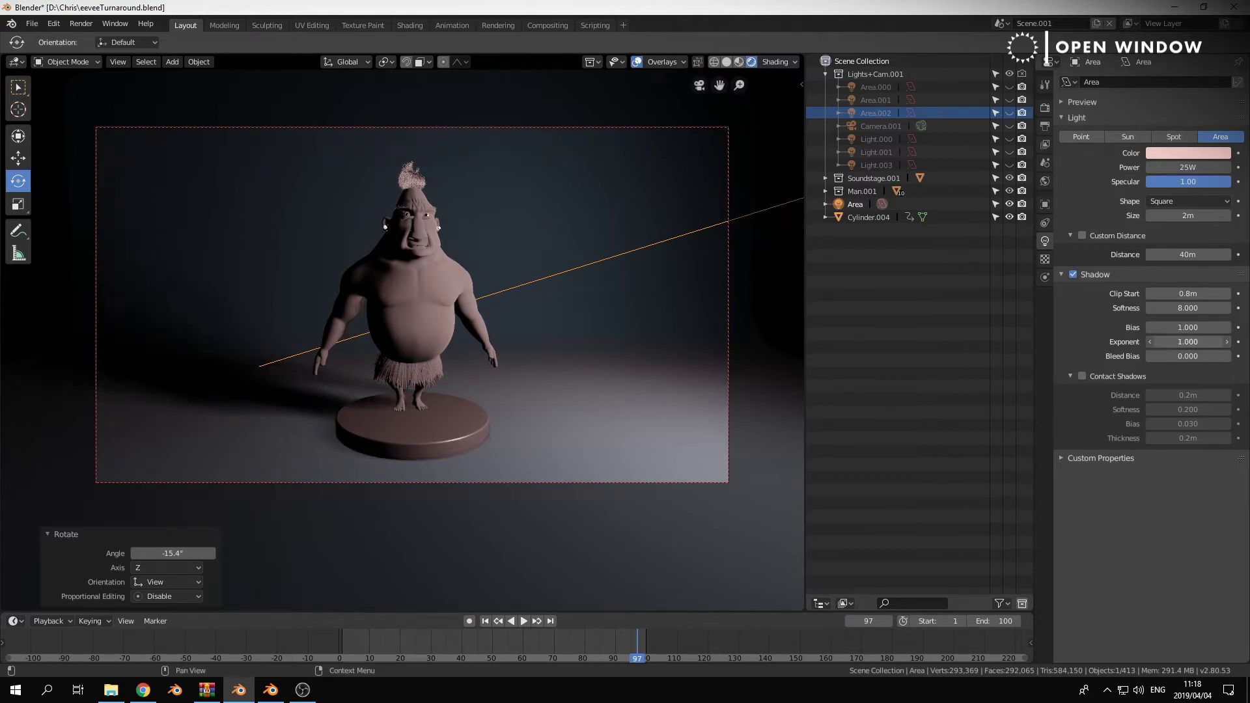
left_click_drag(1149, 342, 1179, 342)
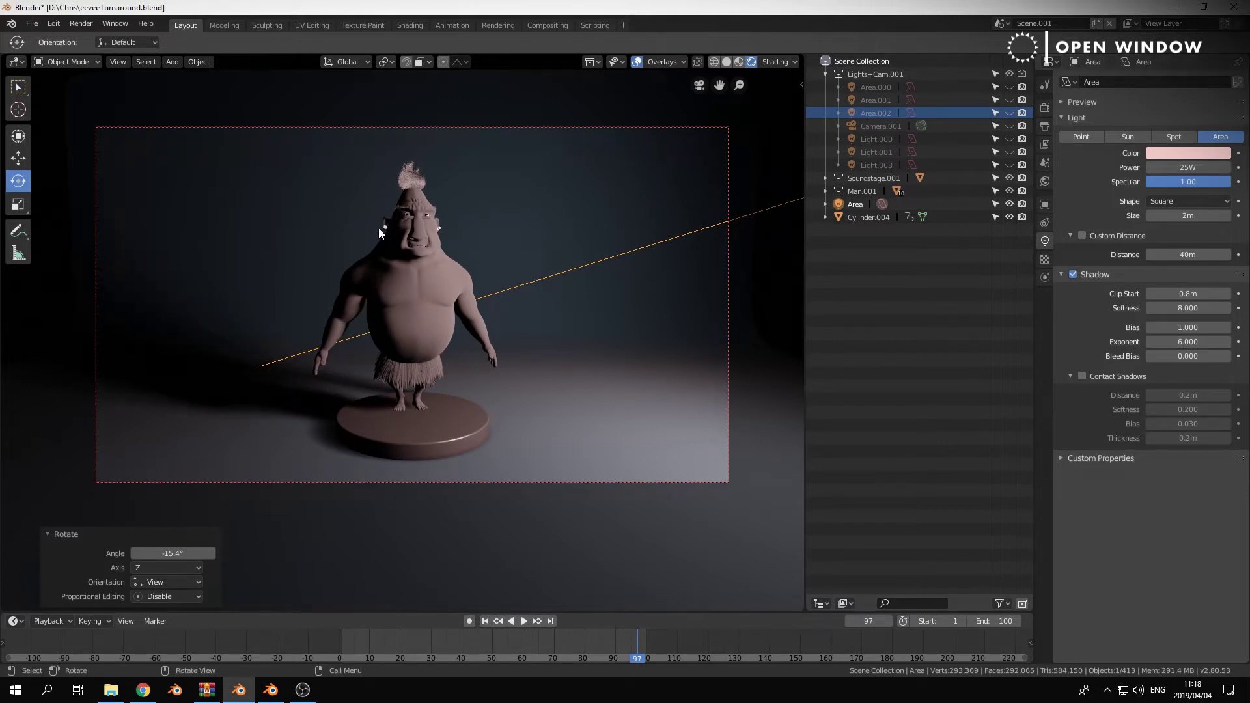
key("KP_0")
middle_click_drag(396, 155, 399, 177)
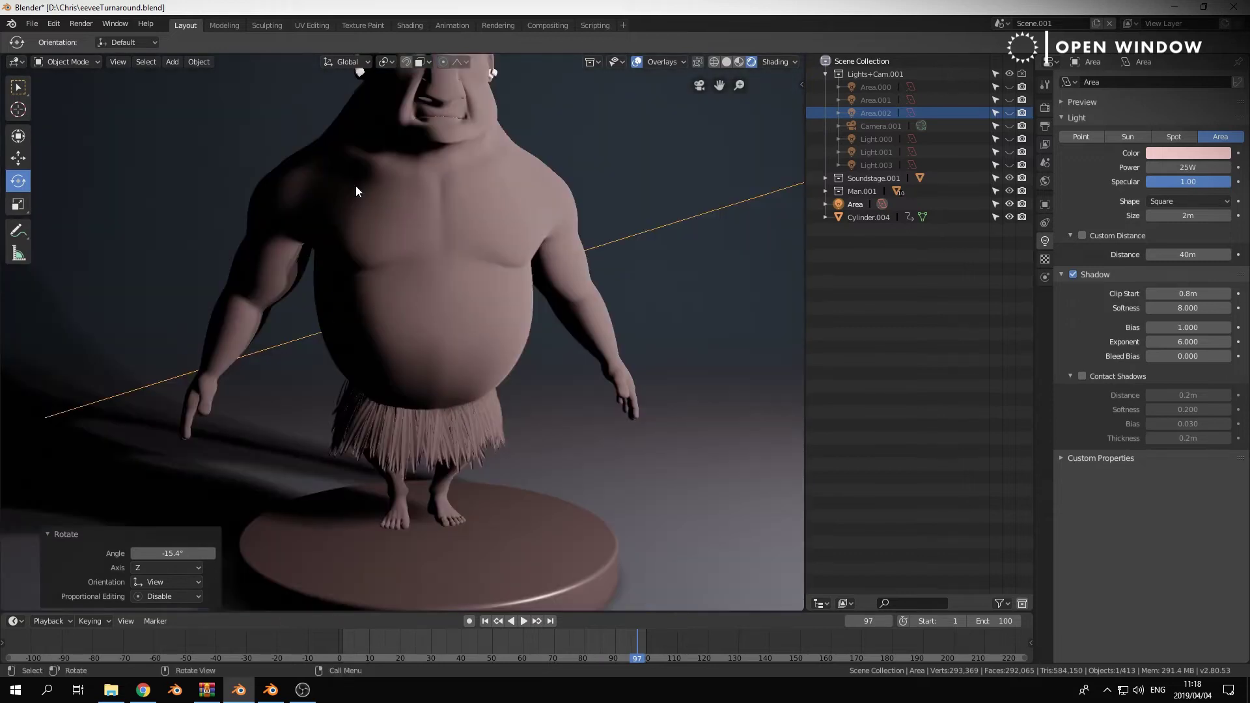
key("KP_0")
middle_click_drag(424, 240, 365, 246, "shift")
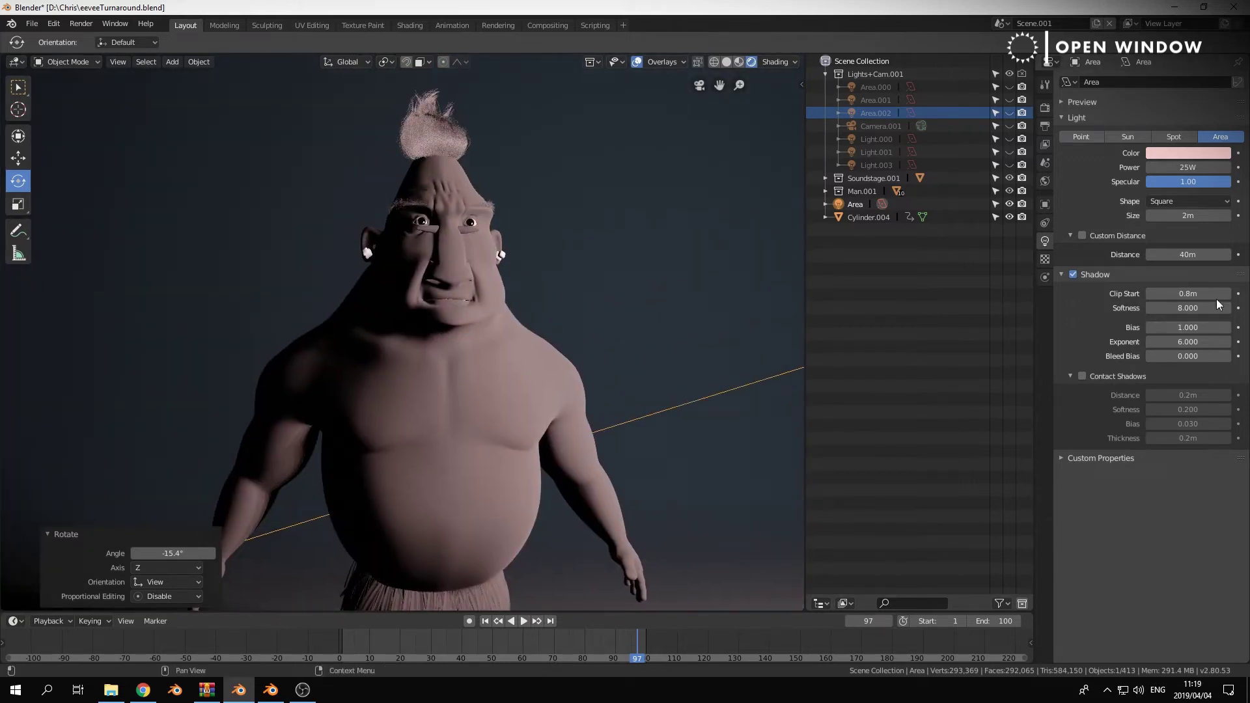
- Try shadow Exponent values of 3.5 and 1 on the area light
double_click(1188, 342)
type("1.3")
key("Return")
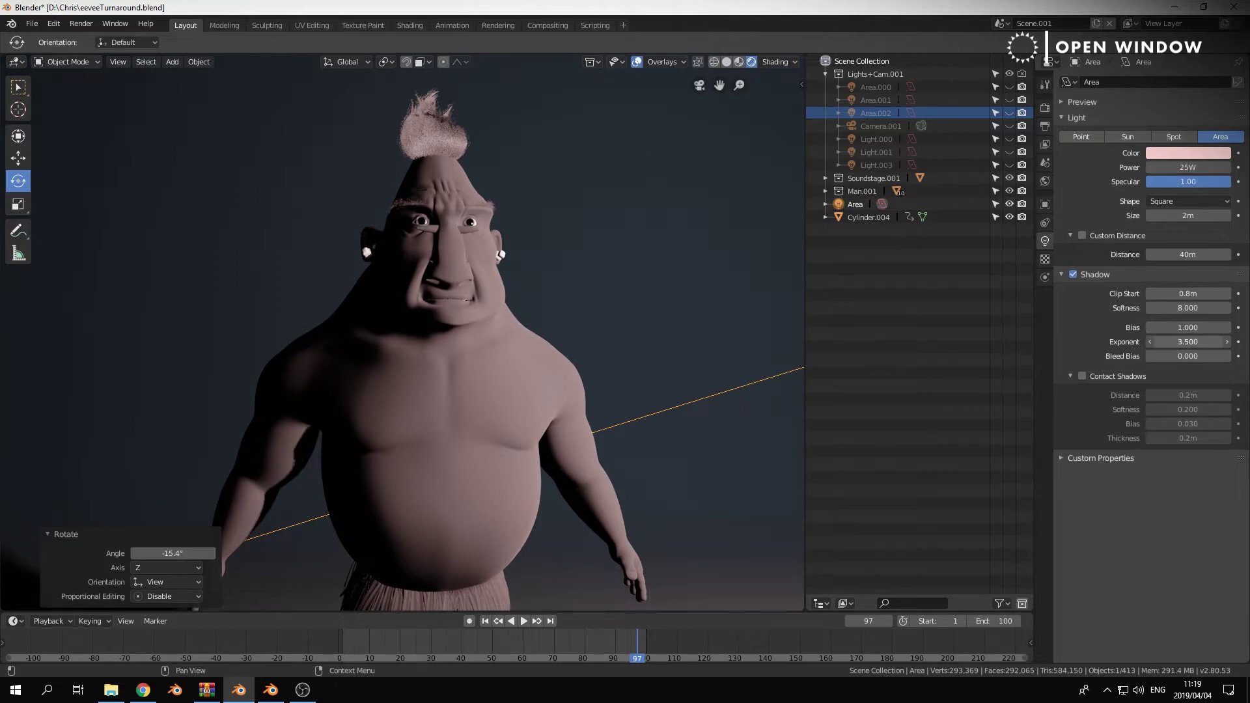
double_click(1188, 342)
type("1.")
key("Return")
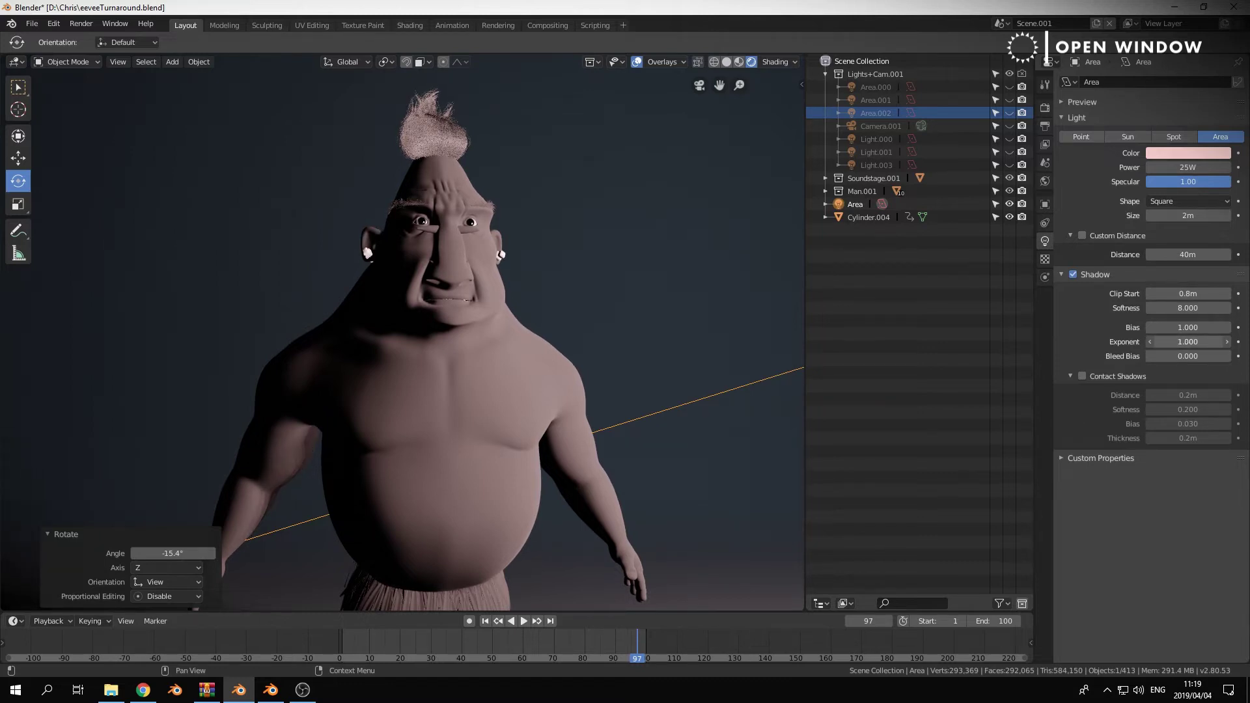
- Try a shadow Bleed Bias of 1 on the area light and set its shadow Exponent to 33
double_click(1188, 356)
type("1")
key("Return")
double_click(1188, 342)
type("7.1")
key("Return")
left_click_drag(1148, 339, 1192, 339)
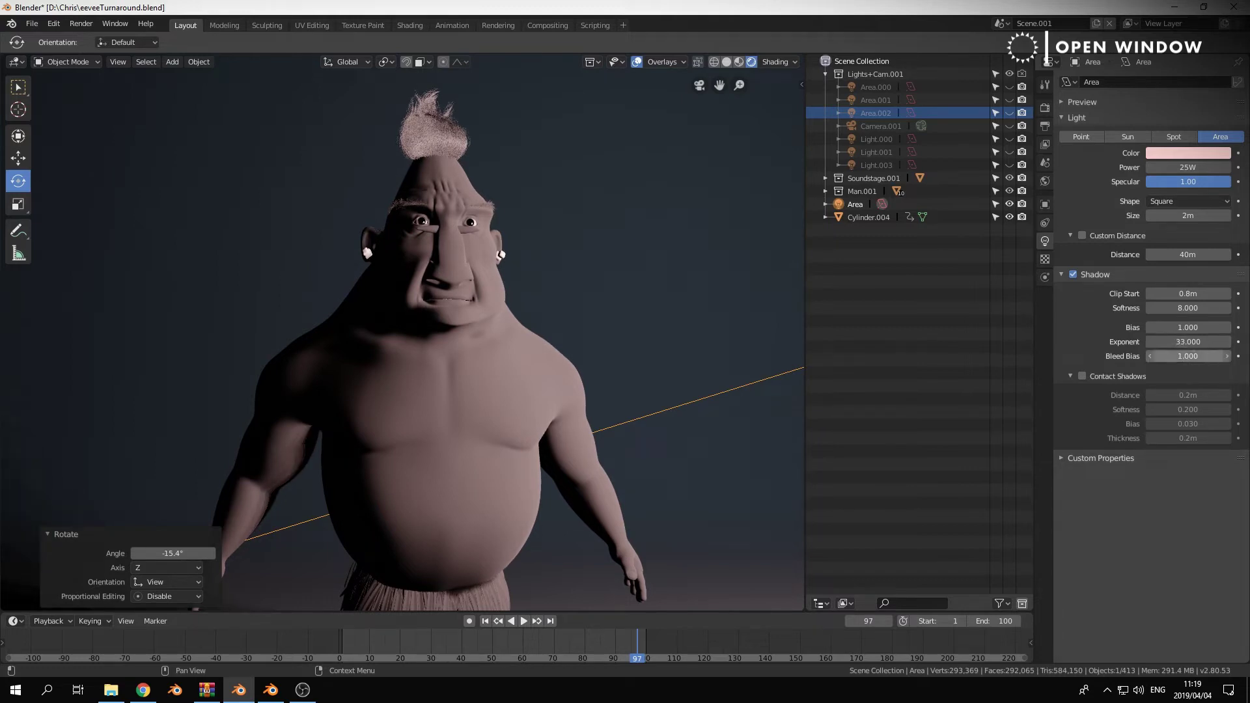
- Reset the area light's shadow Bleed Bias to 0 and set its shadow Bias to 3.62
key("BackSpace")
left_click_drag(1166, 328, 1202, 329)
scroll(567, 422, "down", 4)
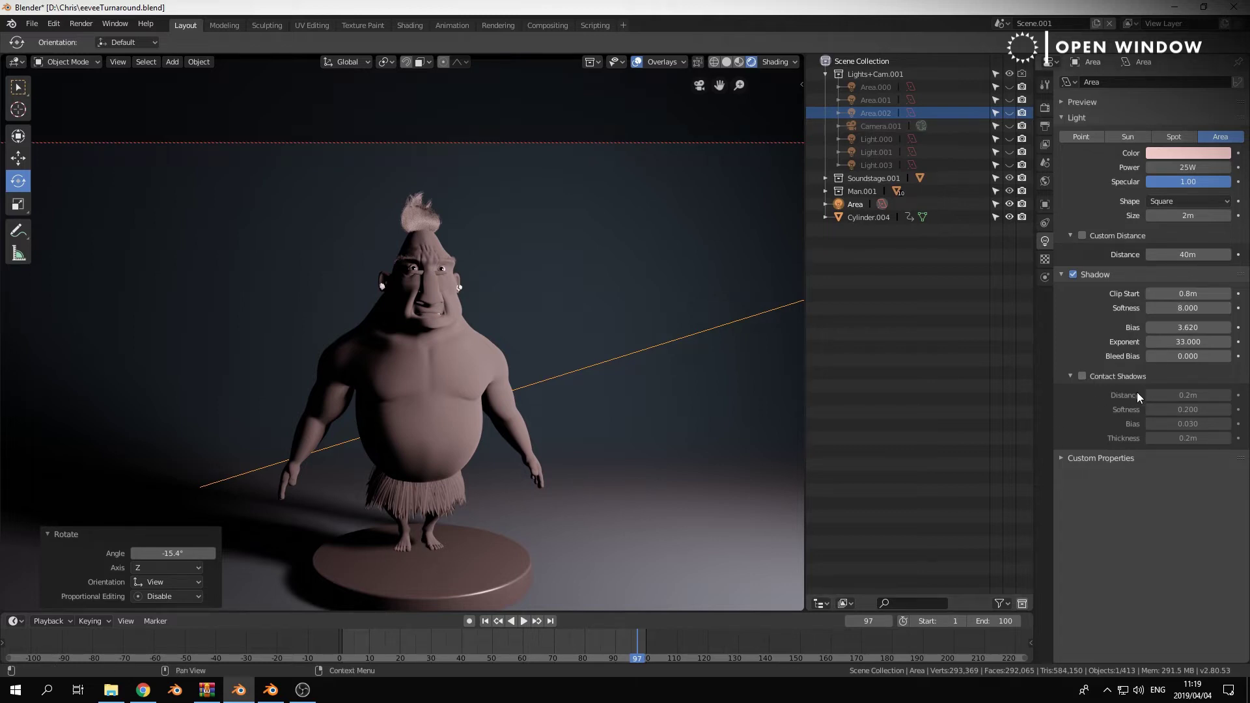
- Enable Contact Shadows on the area light and set their Distance to 1 m
left_click(1084, 377)
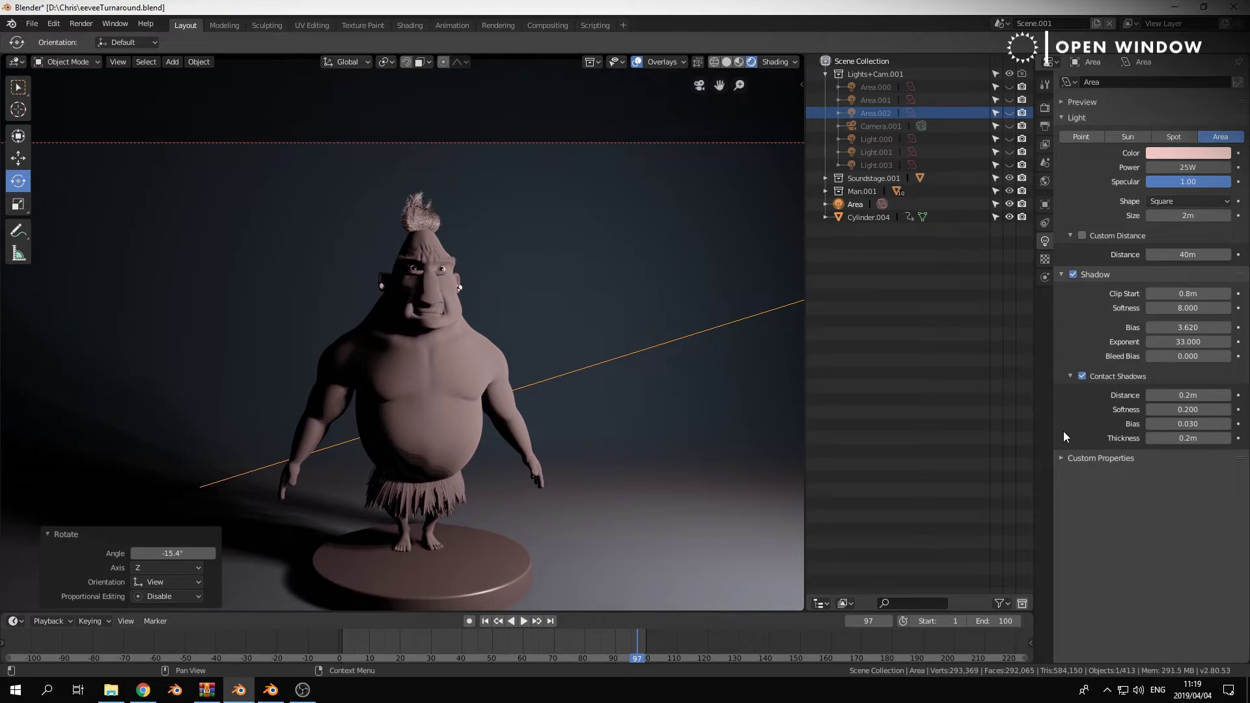
scroll(556, 456, "up", 3)
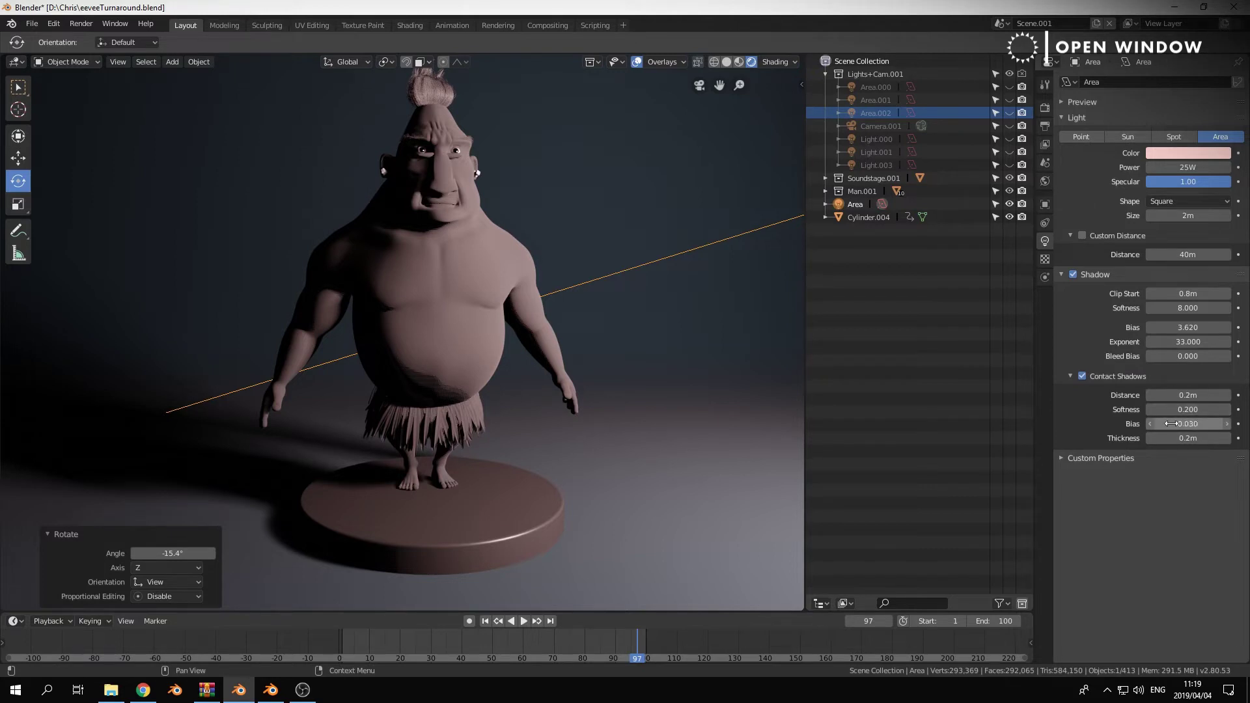
left_click(1188, 396)
type("1")
key("Return")
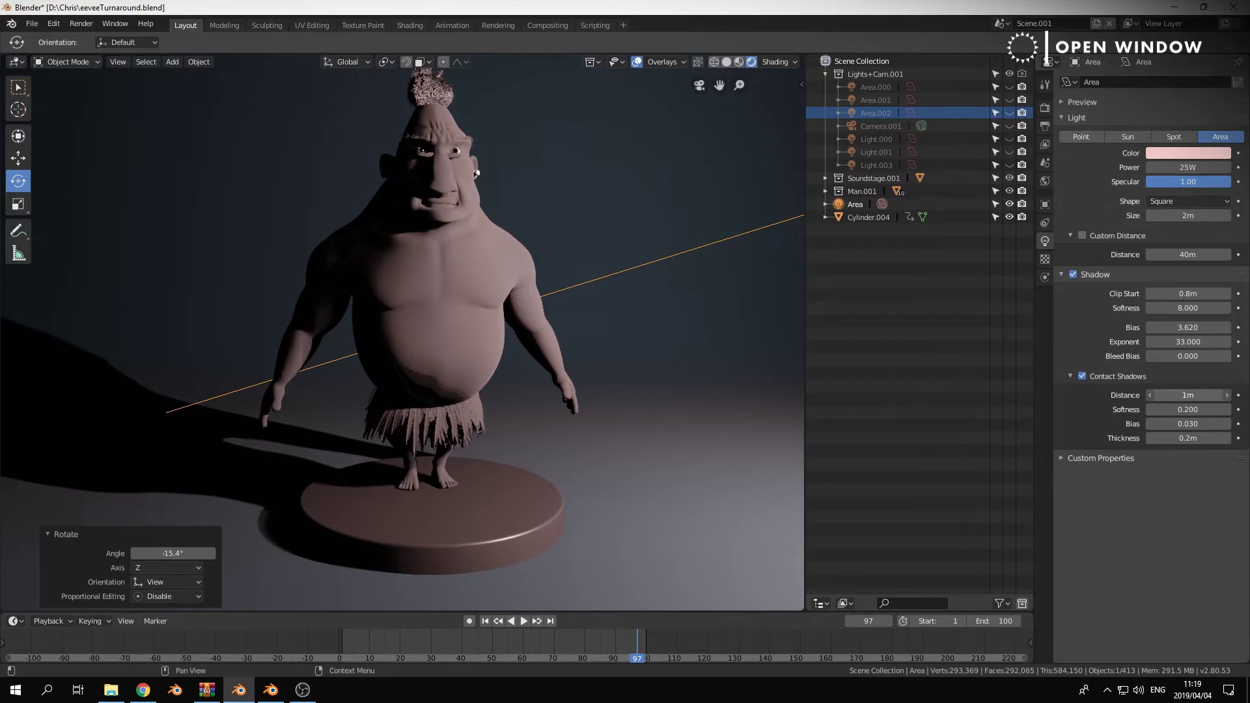
- Try Contact Shadows Distance values such as 1.7 m and 6.8 m on the area light
left_click(1187, 395)
type("2.8")
key("Return")
left_click(1188, 395)
type("5")
key("Return")
left_click(1188, 395)
type("0")
key("Return")
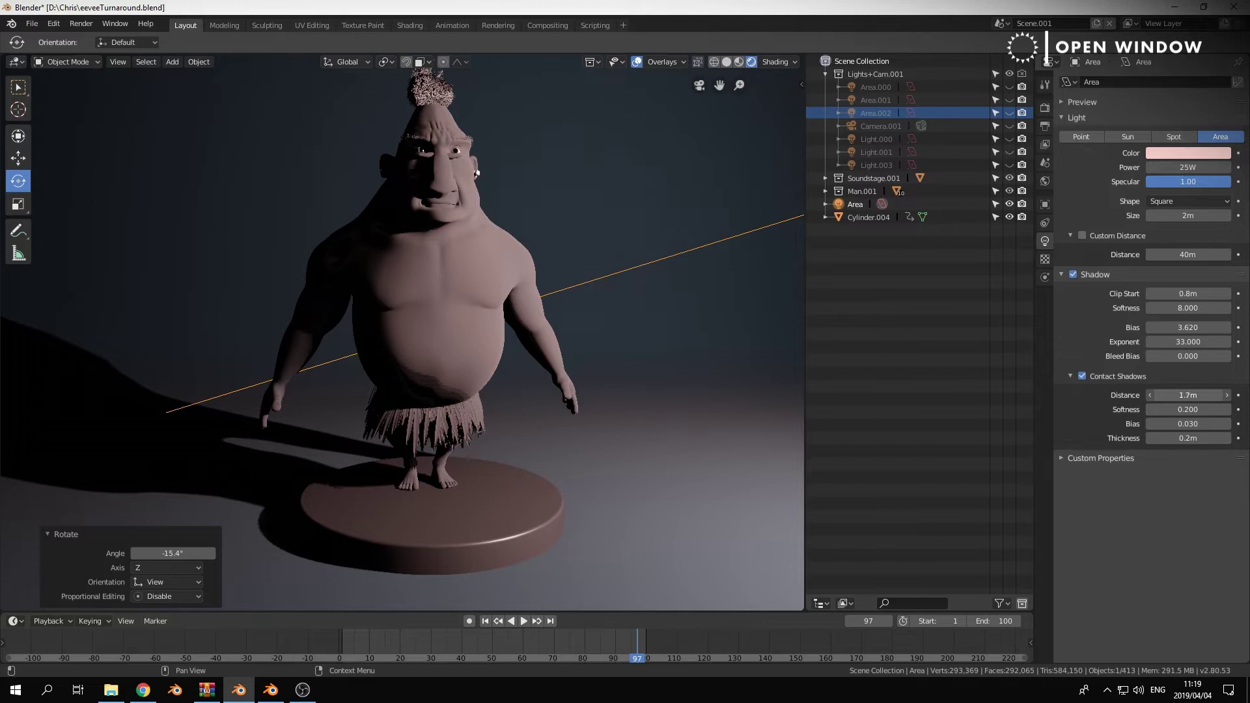
left_click(1188, 396)
type("6.6")
key("Return")
- Set the area light's Contact Shadows Distance to 5 m and their Softness to 2.3
left_click(1182, 396)
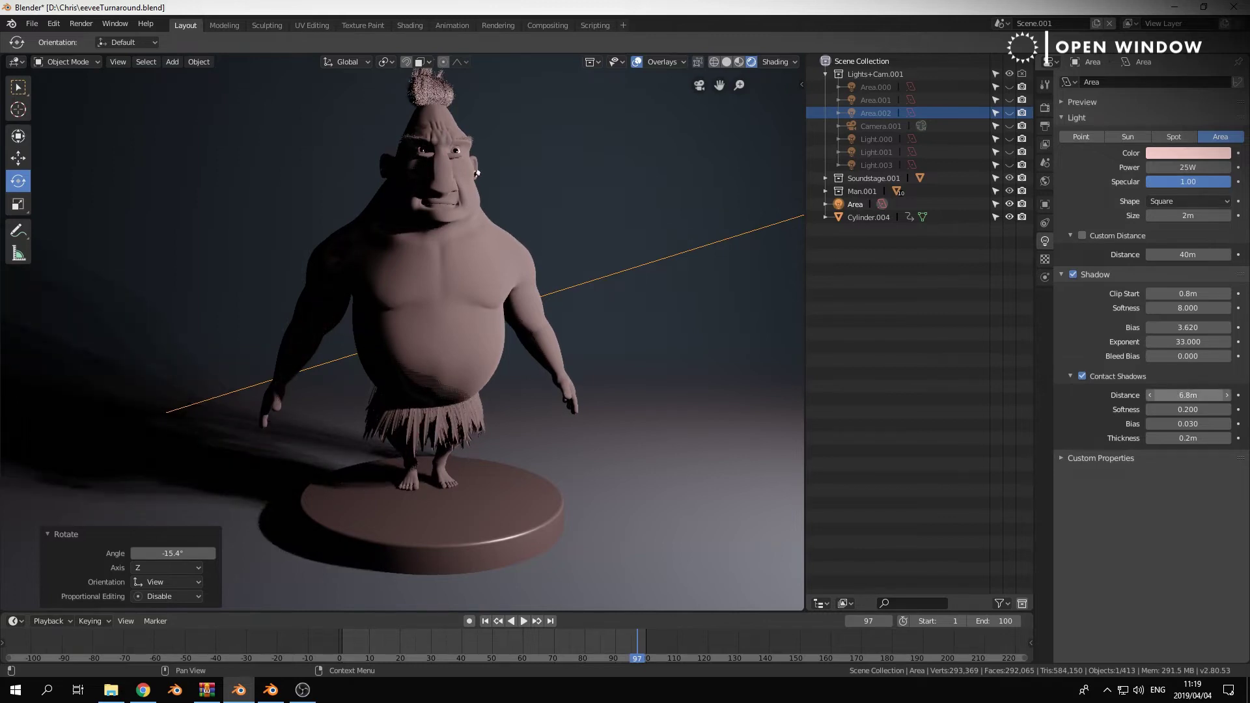
type("5")
key("Return")
mouse_move(1182, 410)
left_mouse_down()
mouse_move(1224, 410)
mouse_move(1172, 410)
mouse_move(1188, 410)
left_mouse_up()
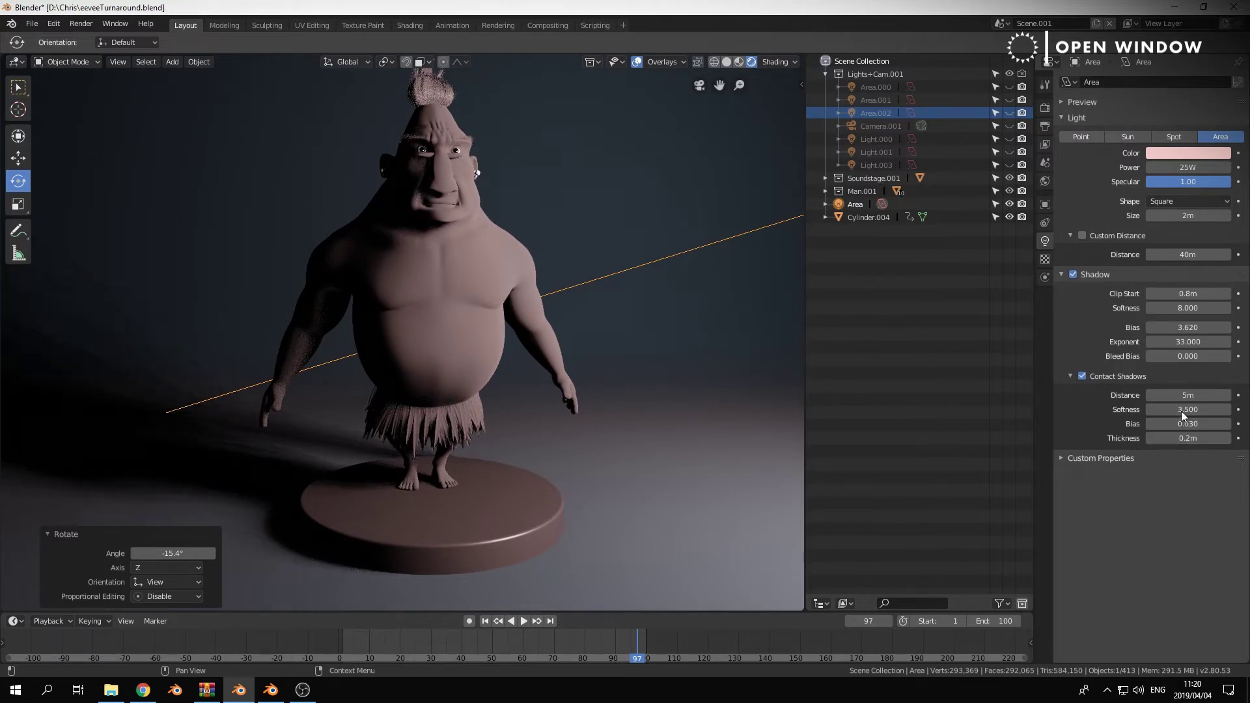
left_click_drag(1182, 409, 1181, 409)
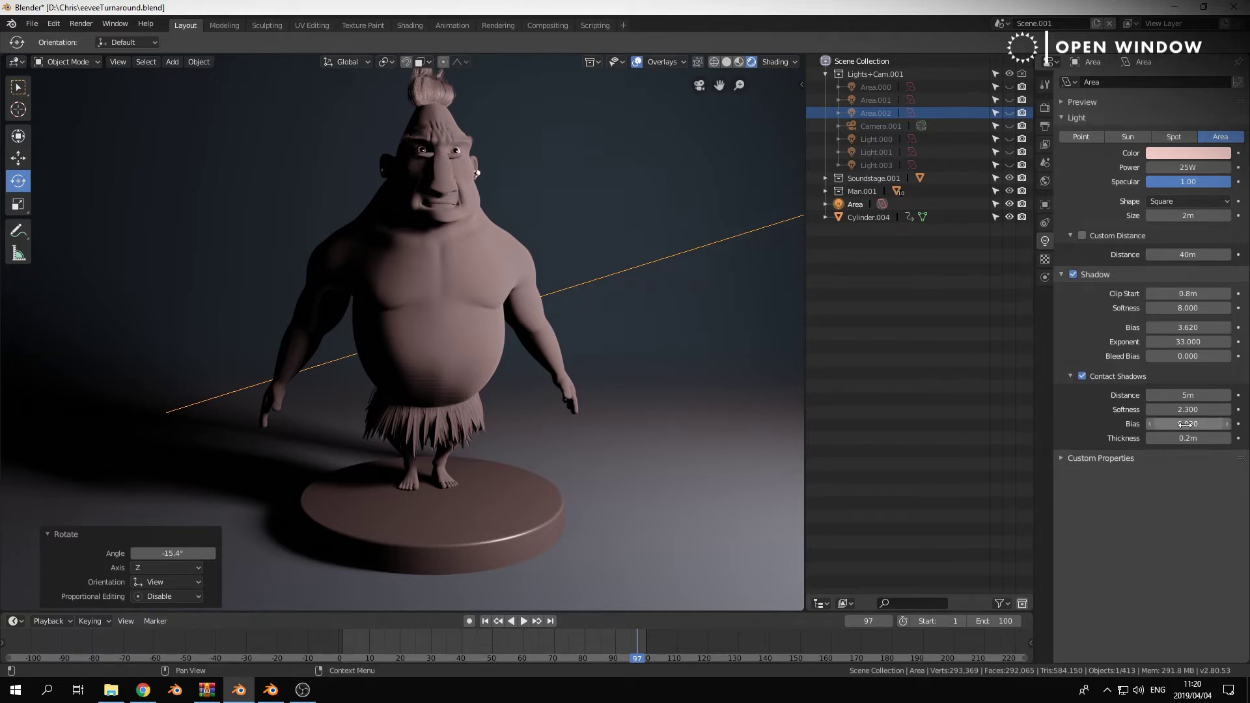
- Try Contact Shadows Bias values of 0.05 and 0.001, set the Bias to 0.1, and set the Thickness to 0.64 m
left_click_drag(1188, 424, 1202, 424)
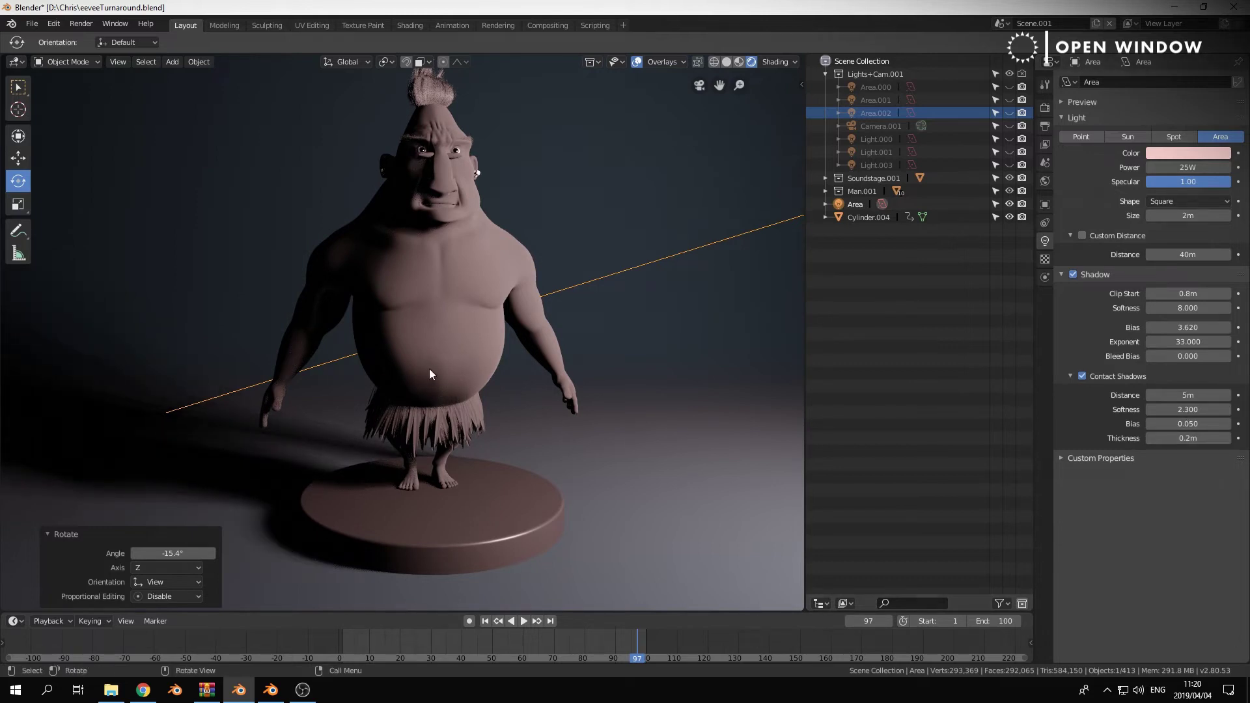
mouse_move(1188, 424)
left_mouse_down()
mouse_move(1211, 424)
mouse_move(1165, 424)
left_mouse_up()
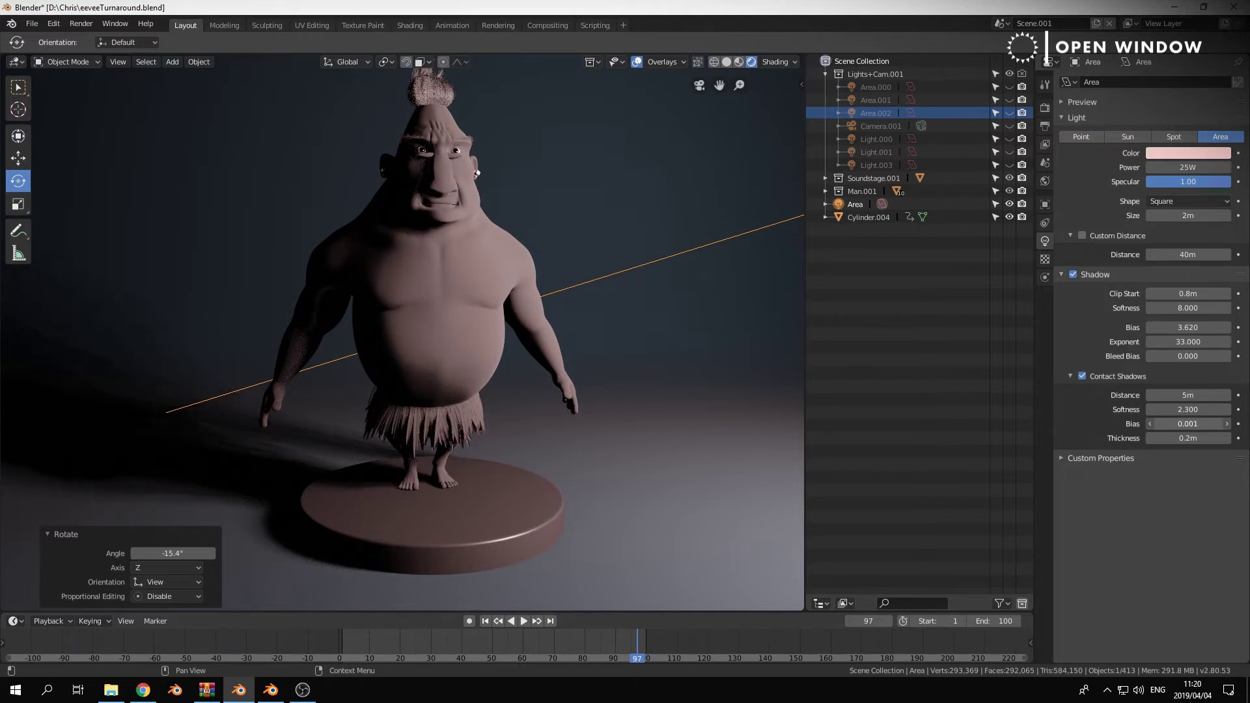
double_click(1188, 424)
type("0.1")
key("Return")
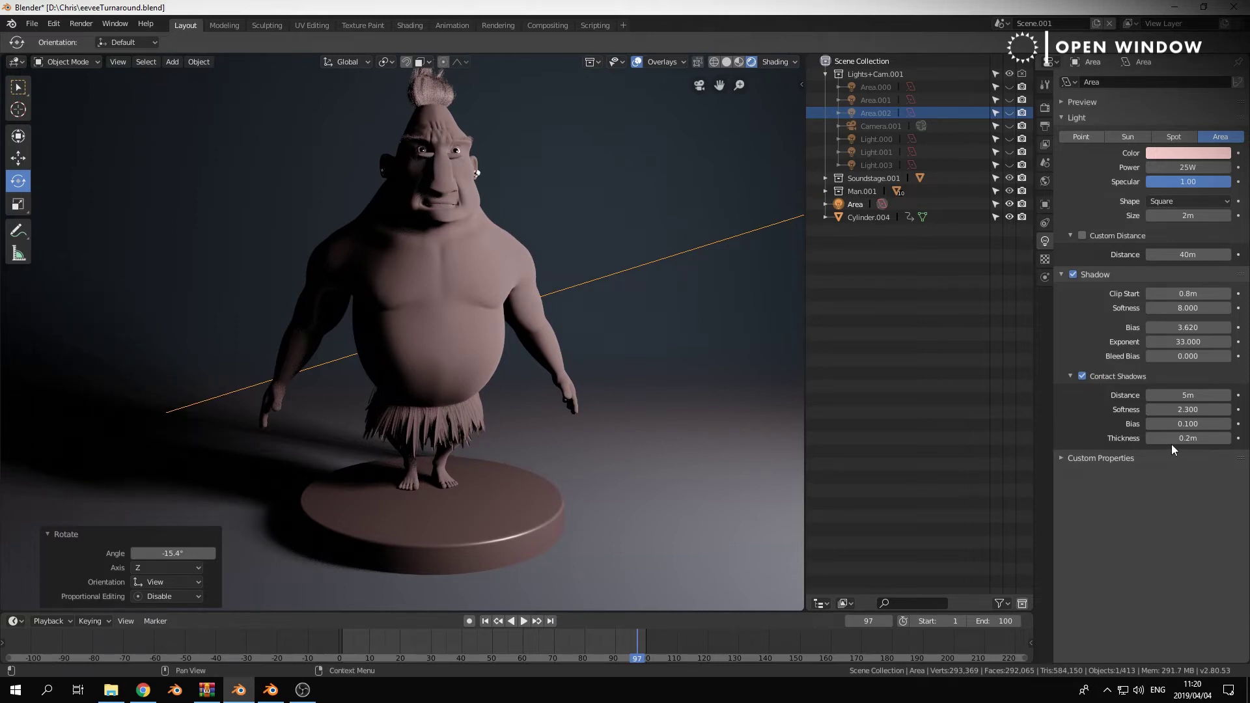
left_click_drag(1186, 438, 1191, 439)
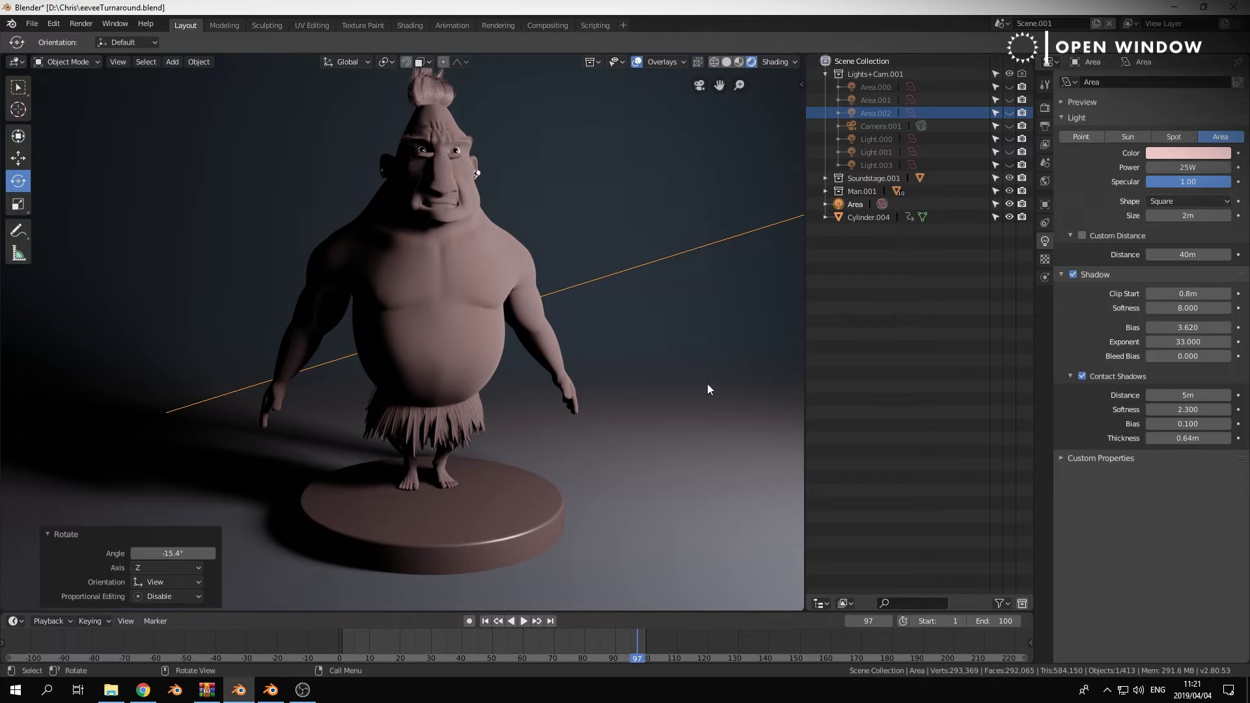
- Hide the Area light in the viewport and unhide Area.000, Area.001 and Area.002
key("KP_0")
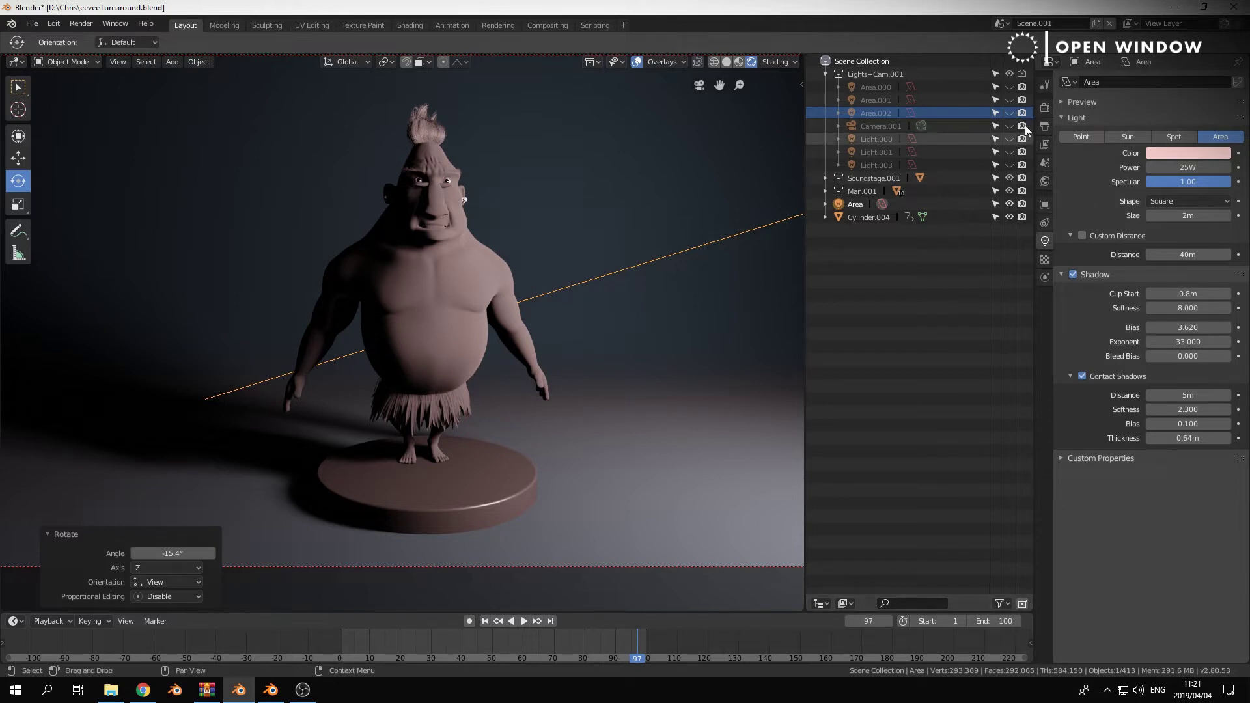
left_click(1009, 204)
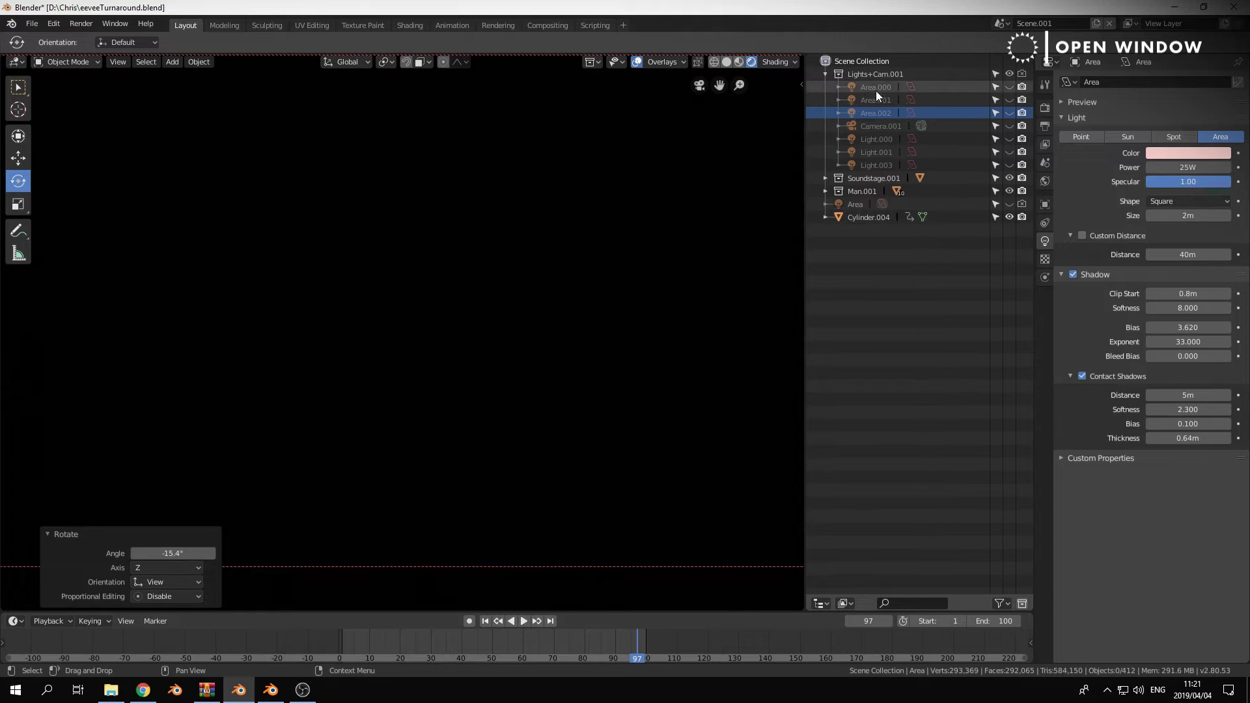
scroll(343, 236, "down", 2)
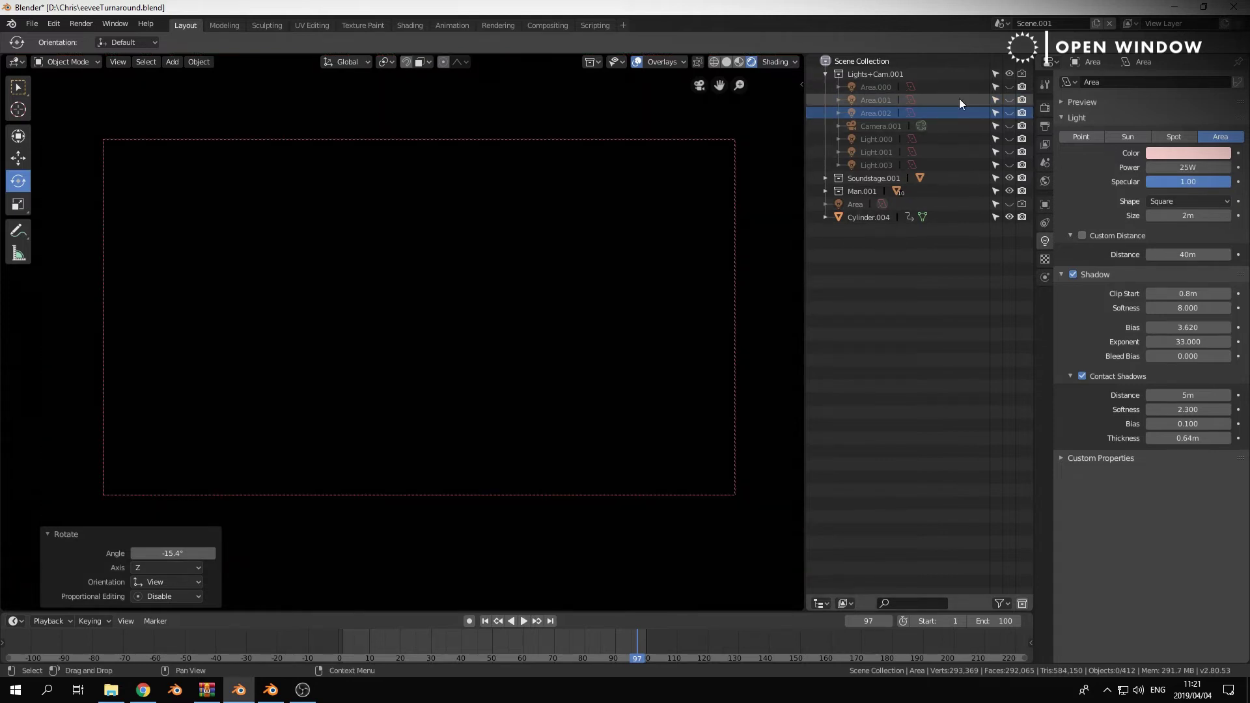
left_click_drag(1010, 112, 1010, 87)
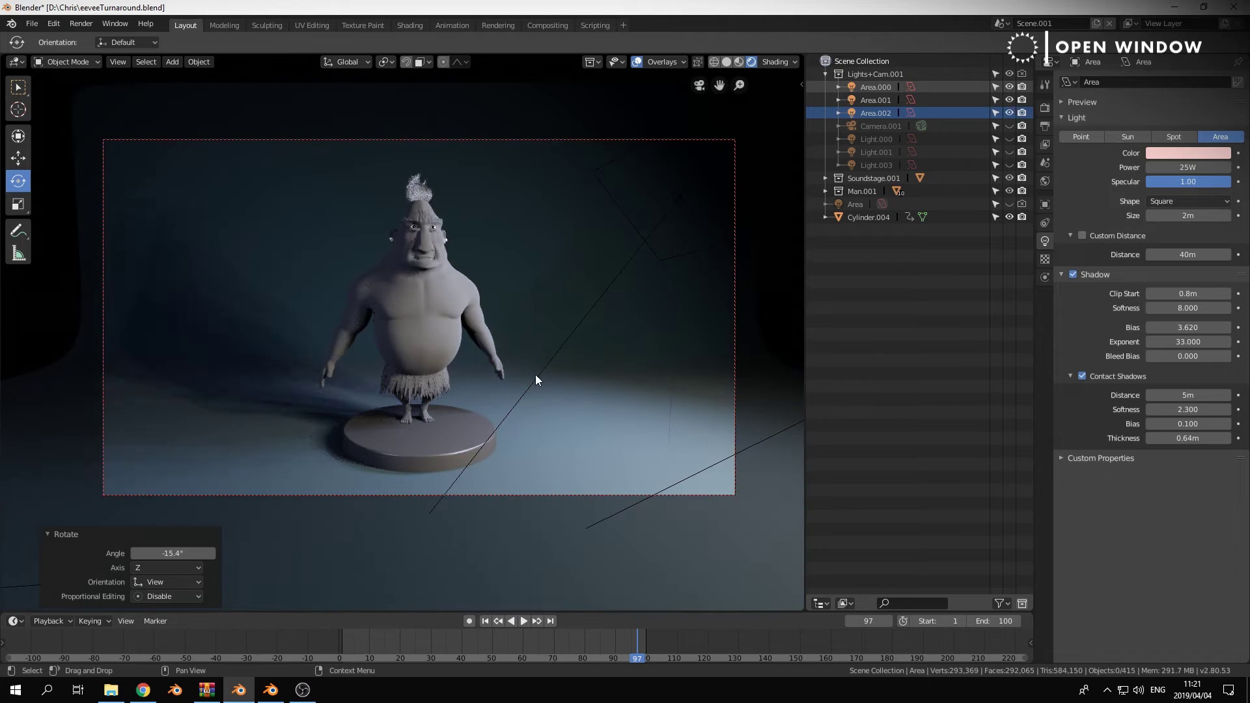
- Isolate Area.000, hide all three area lights, and show Area.002 and Area.001 one by one to compare their contributions
left_click(1009, 100)
left_click(1010, 113)
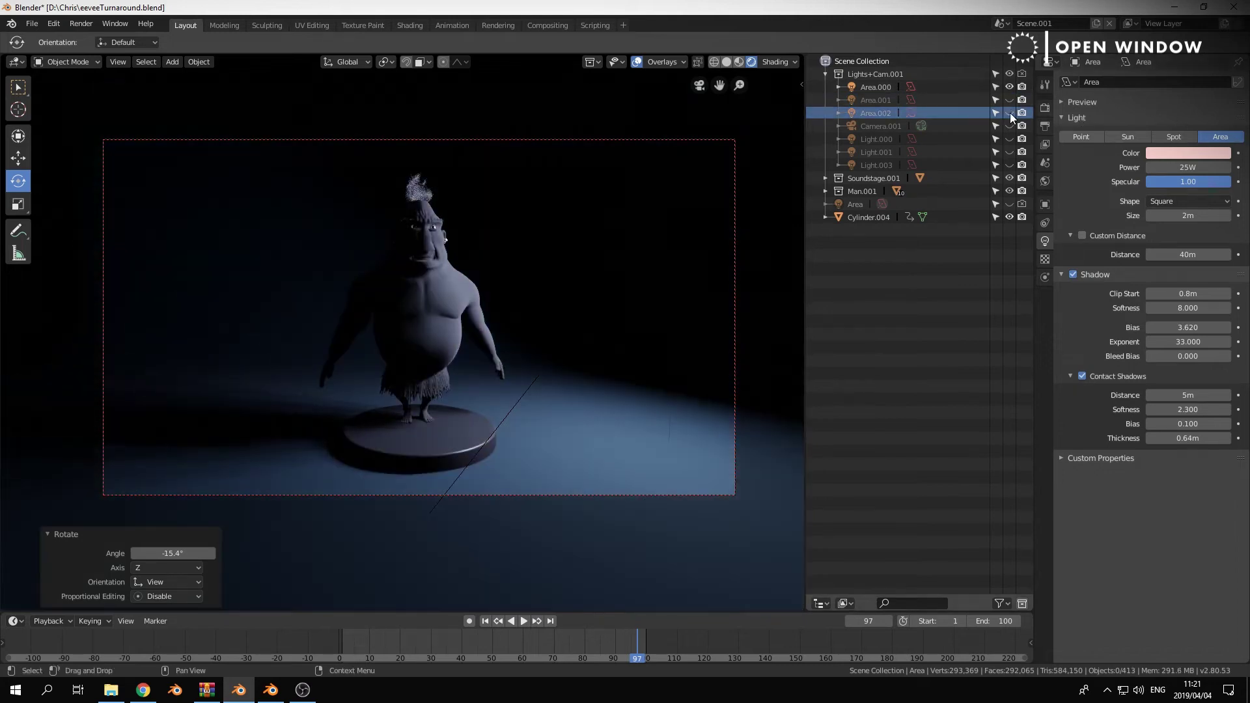
left_click(1010, 99)
left_click_drag(1010, 100, 1010, 88)
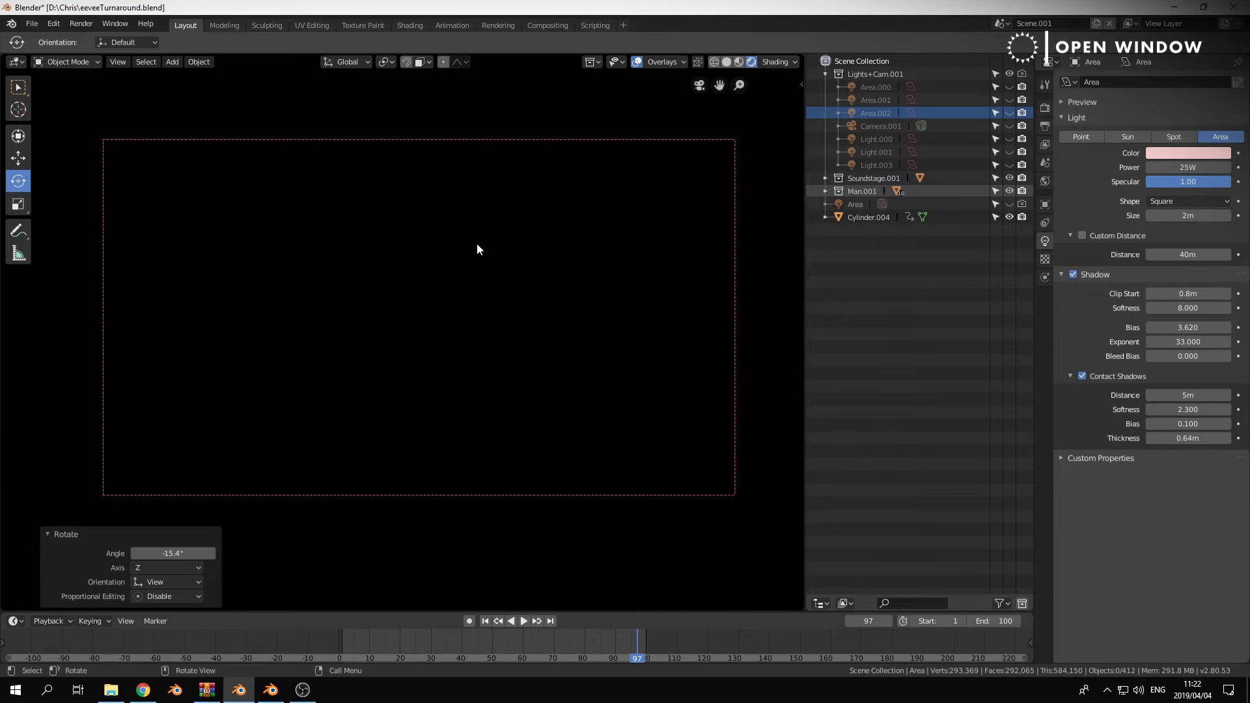
left_click(1009, 113)
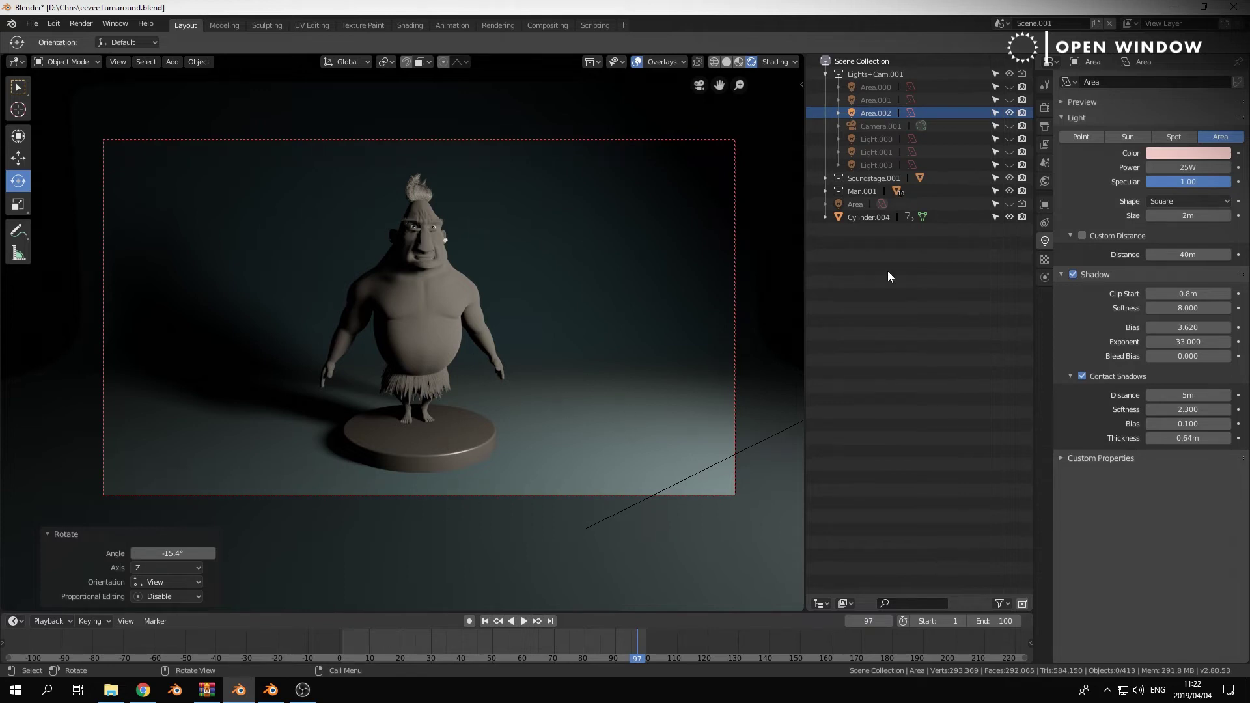
left_click(1008, 100)
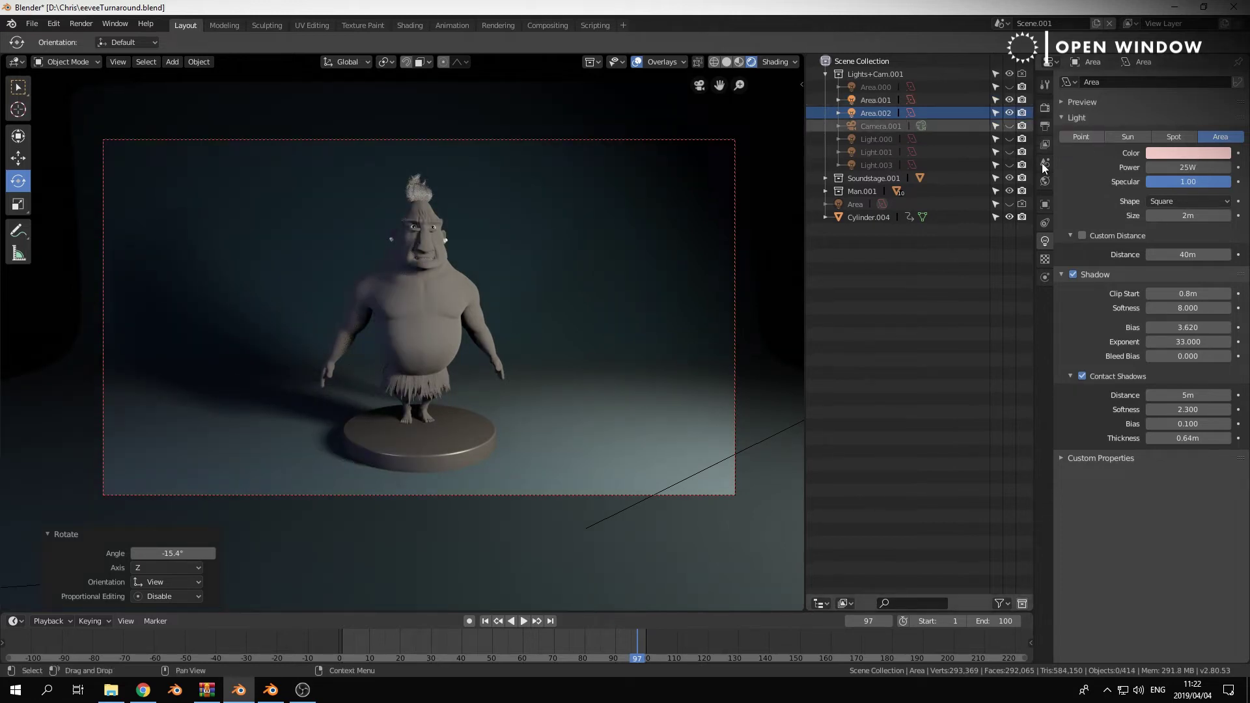
- Show Area.000 again and compare the light and shadow settings of Area.002, Area.001 and Area.000
left_click(883, 114)
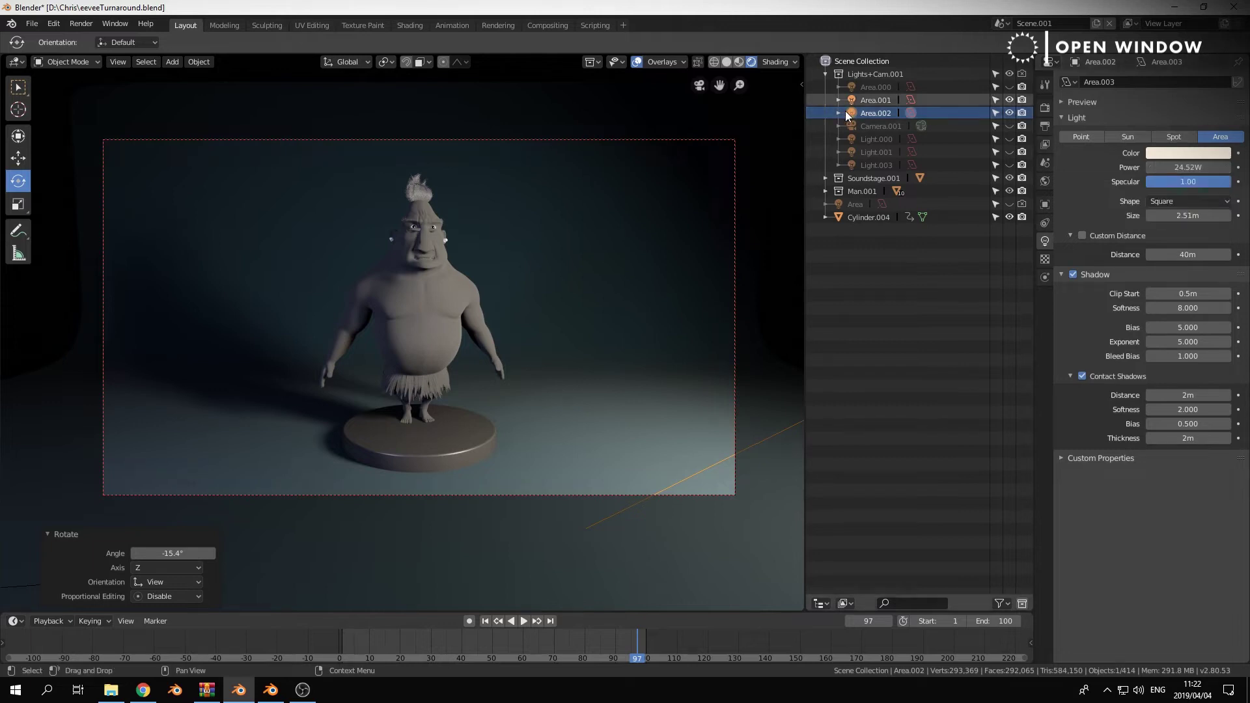
left_click(885, 103)
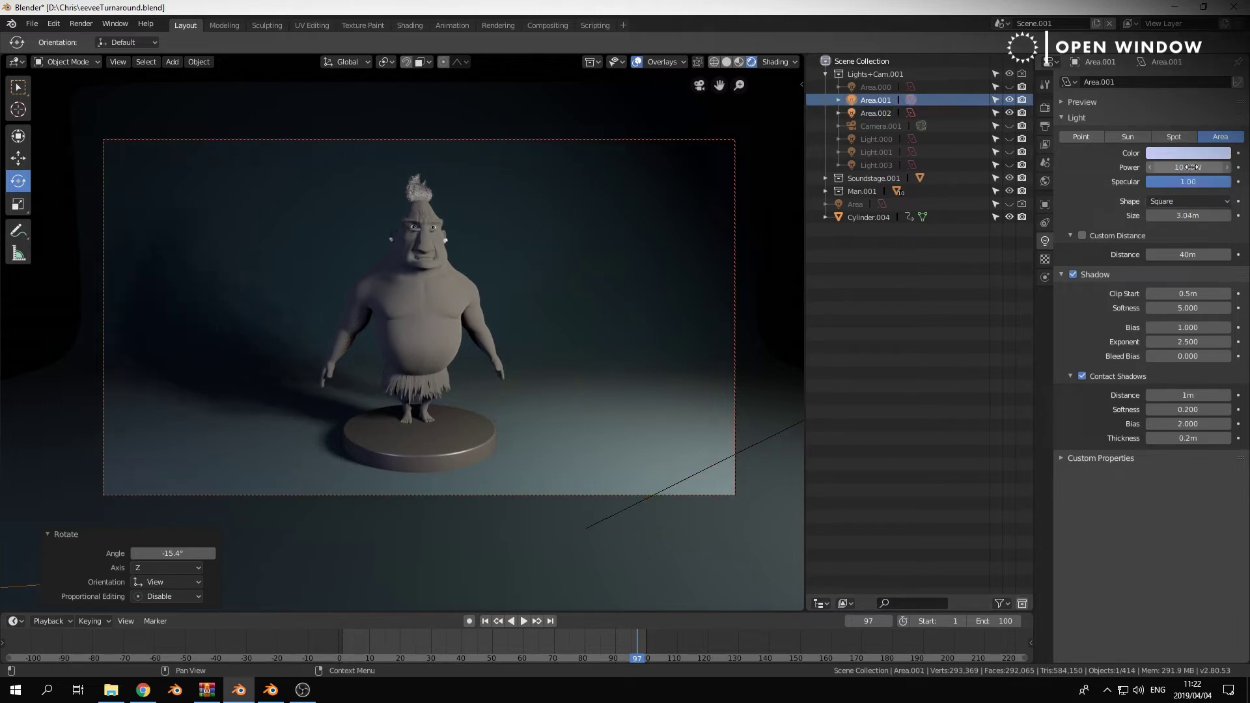
left_click(882, 88)
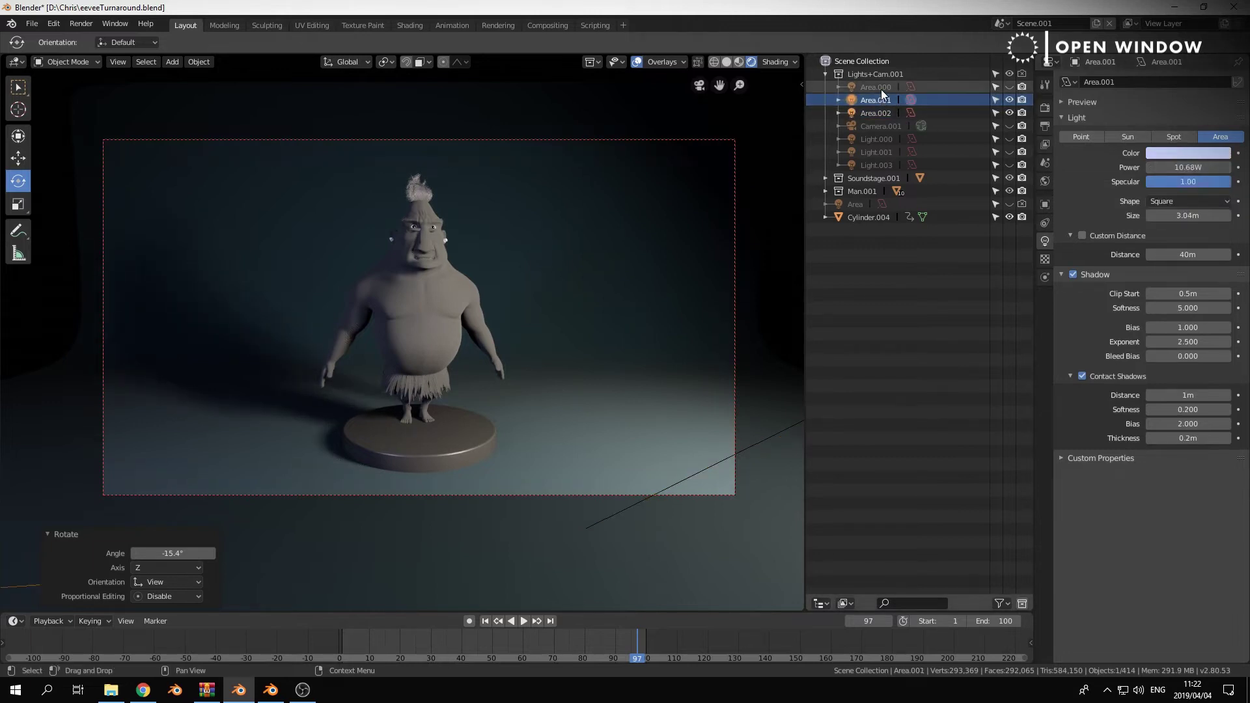
left_click(882, 101)
left_click(882, 89)
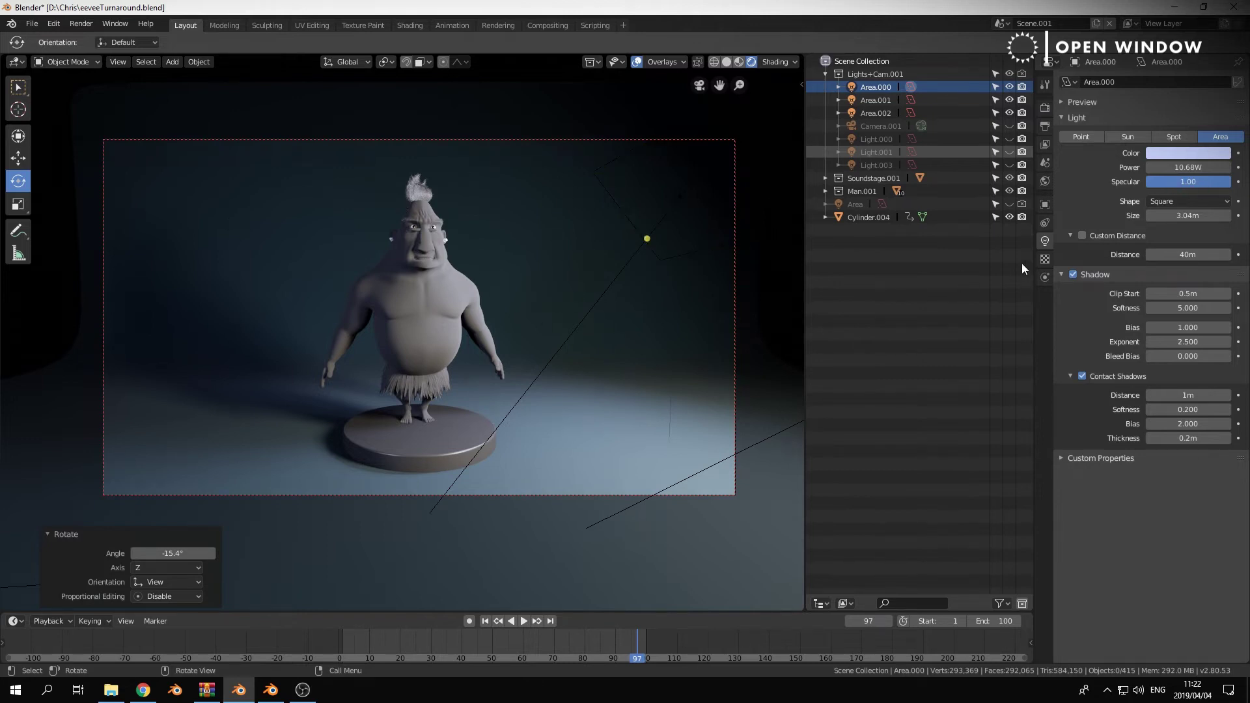
left_click(883, 95)
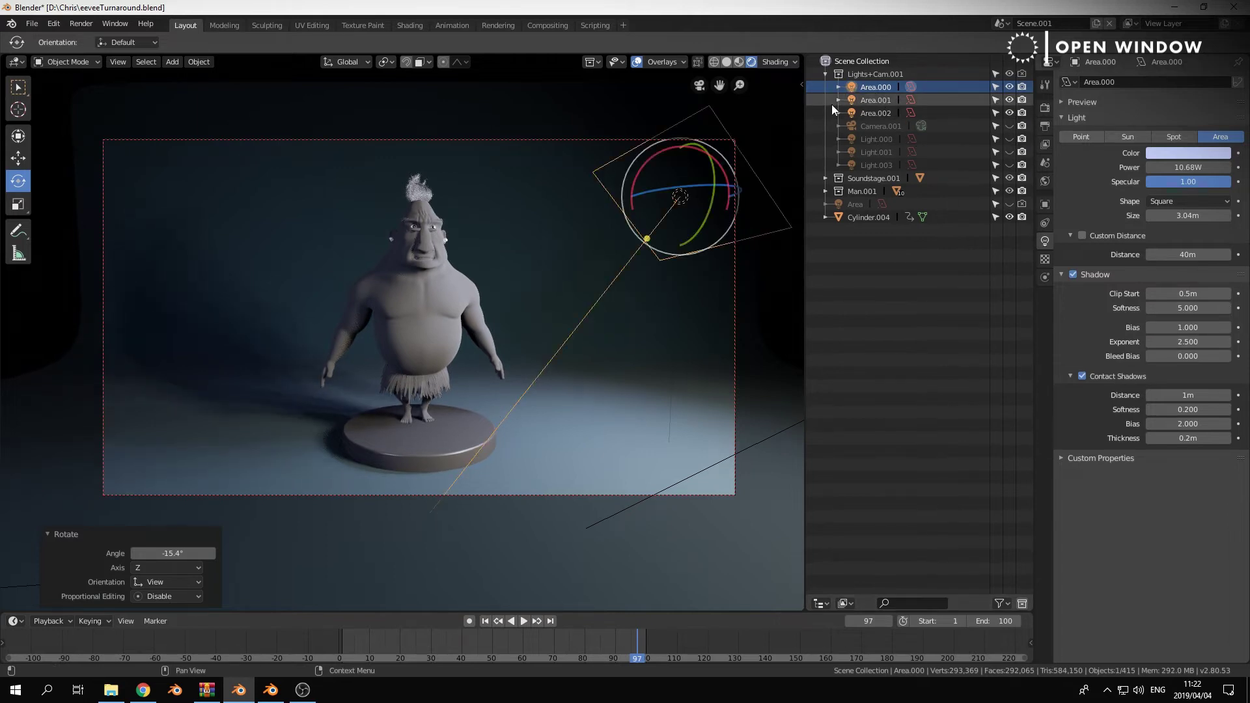
left_click(867, 112)
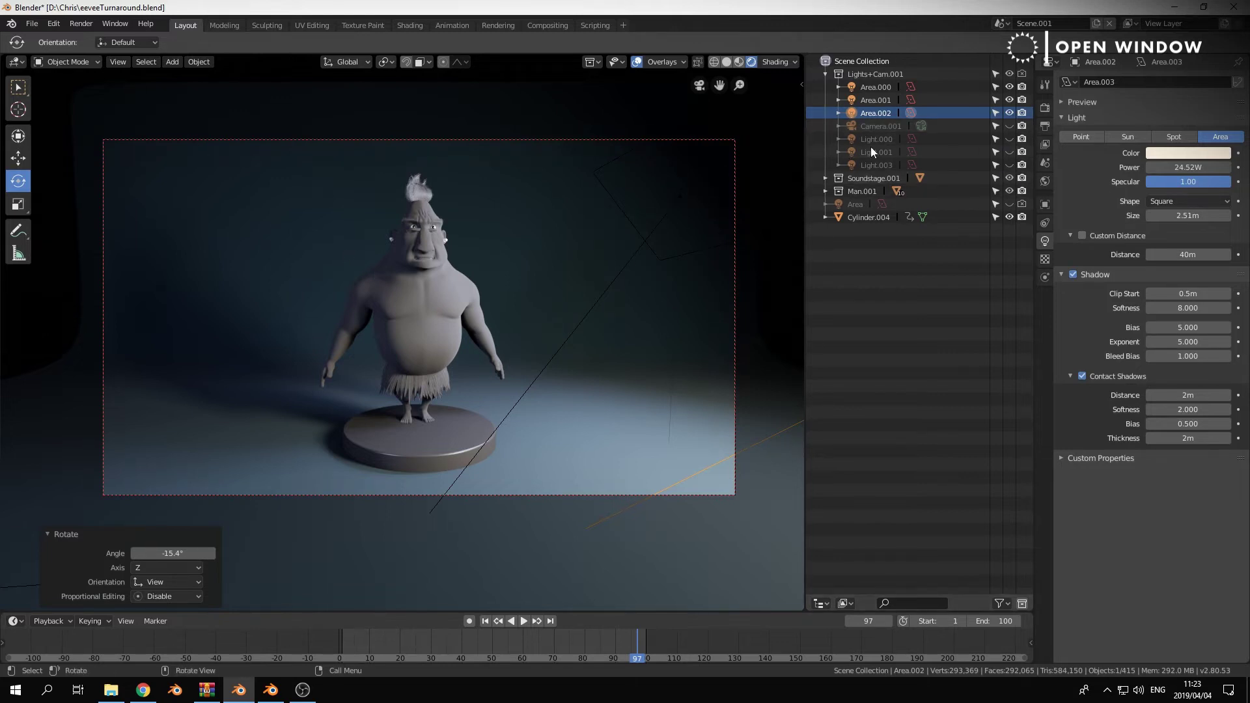
- Unhide Light.000, Light.001 and Light.003 in the viewport
left_click_drag(1009, 139, 1009, 152)
left_click(1010, 164)
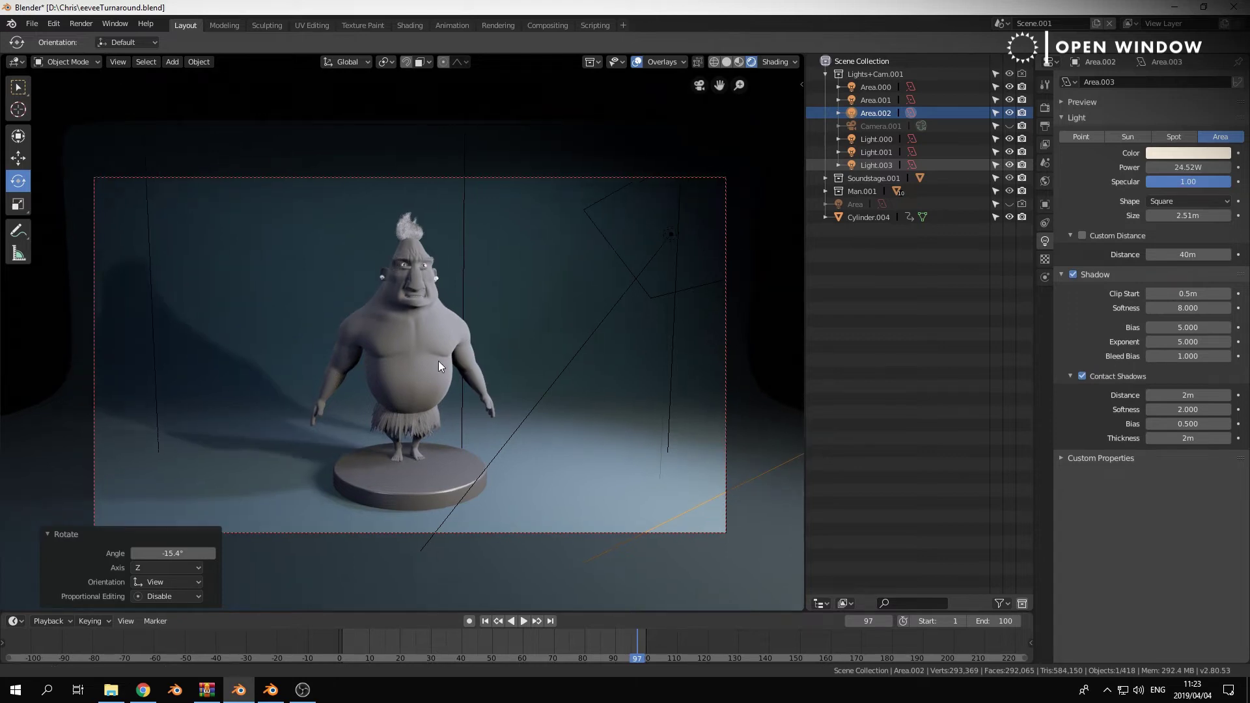
scroll(439, 361, "down", 3)
right_click(458, 349)
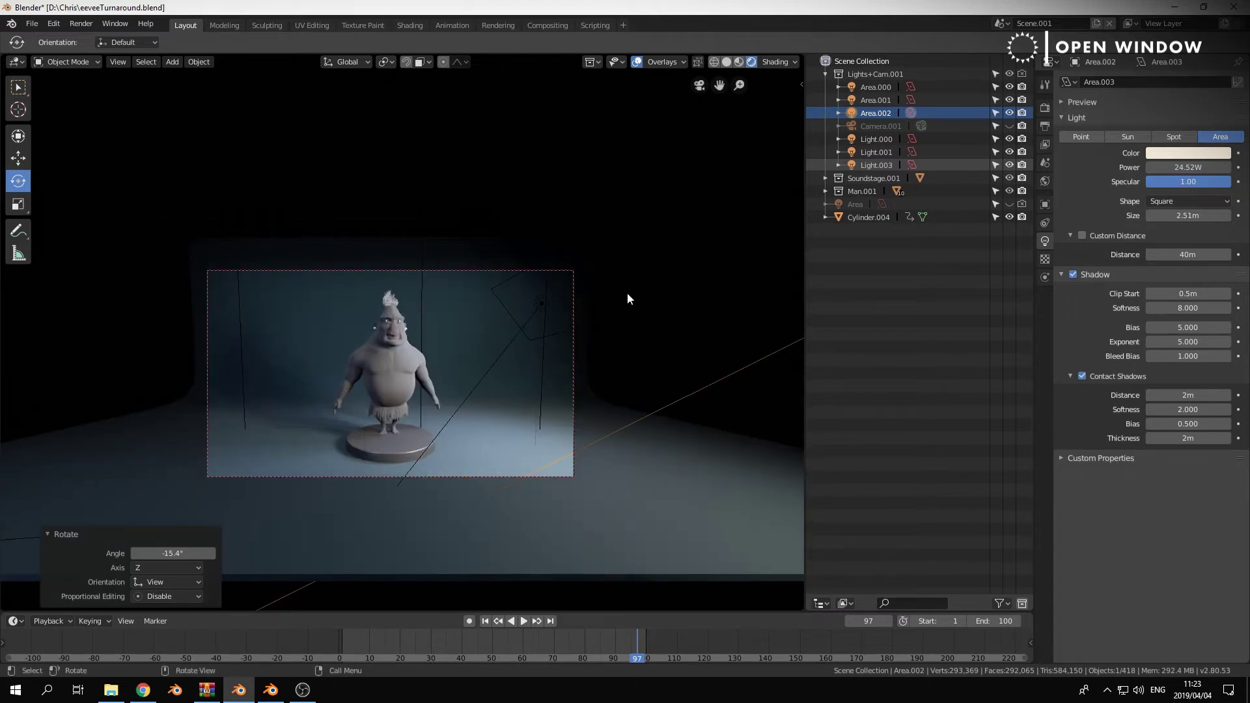
- Leave the camera view to examine the whole lighting rig and the settings of Light.003 and Light.001
key("KP_0")
scroll(627, 290, "down", 3)
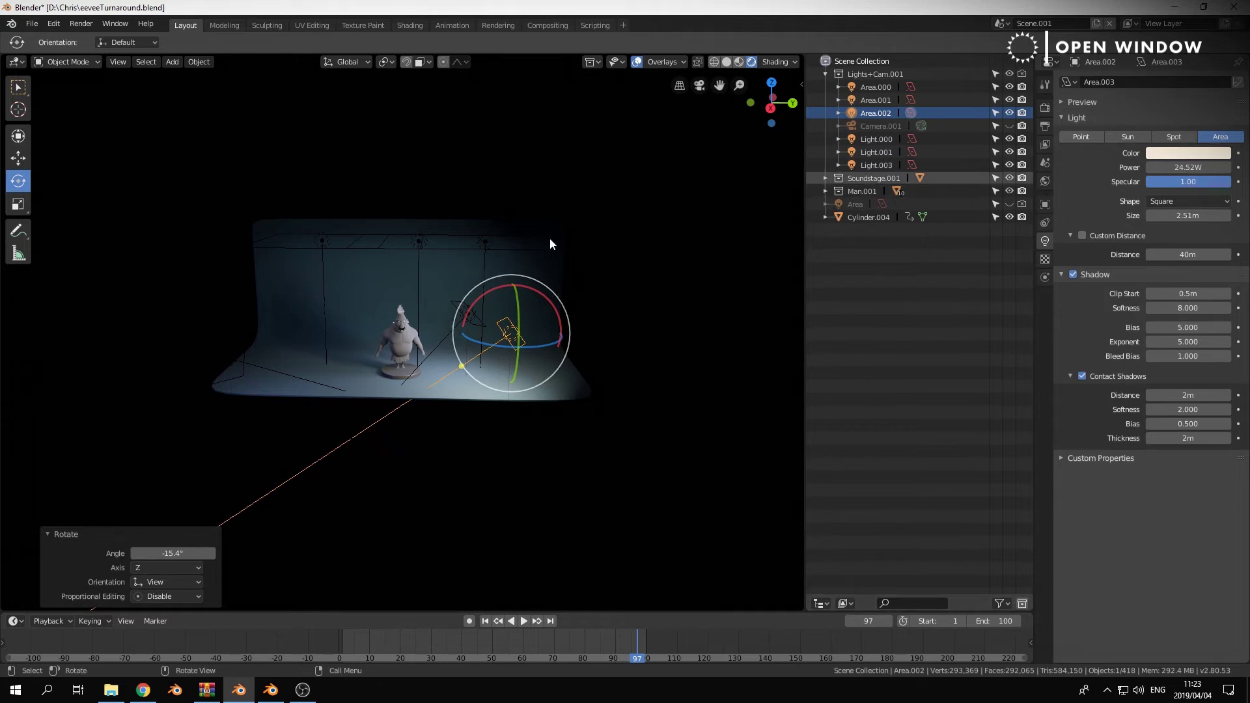
middle_click_drag(408, 271, 412, 277)
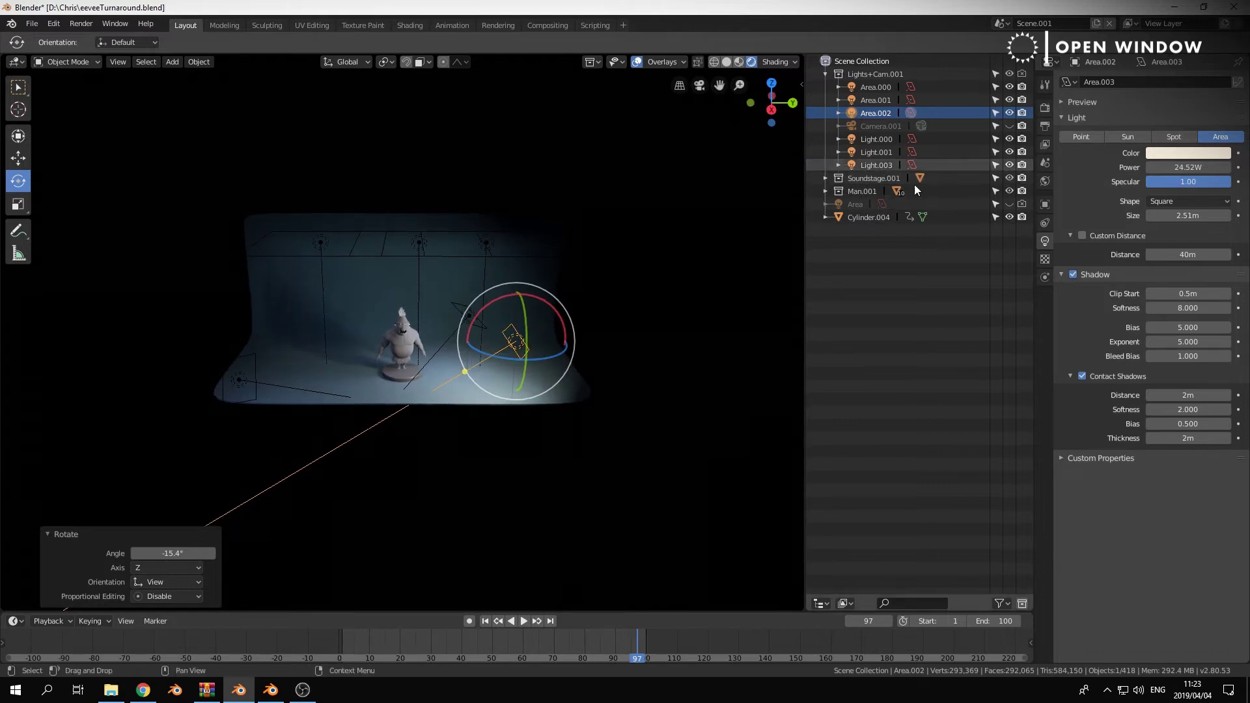
left_click(877, 165)
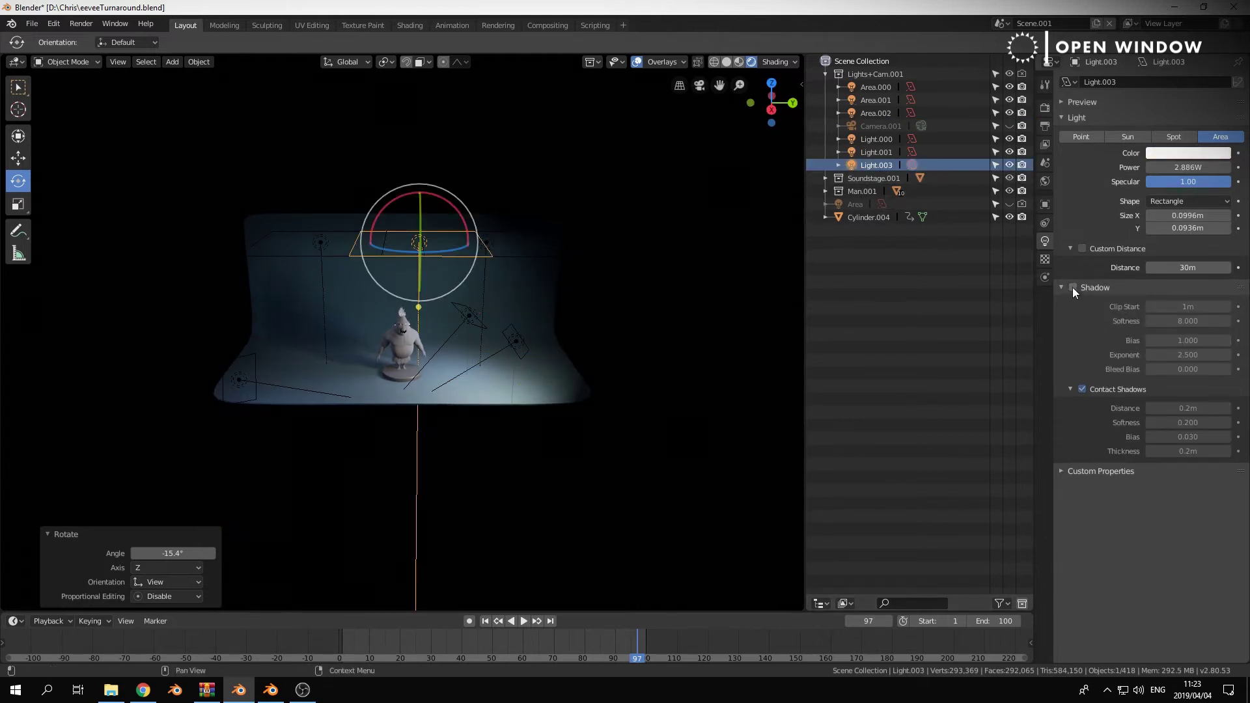
left_click(876, 151)
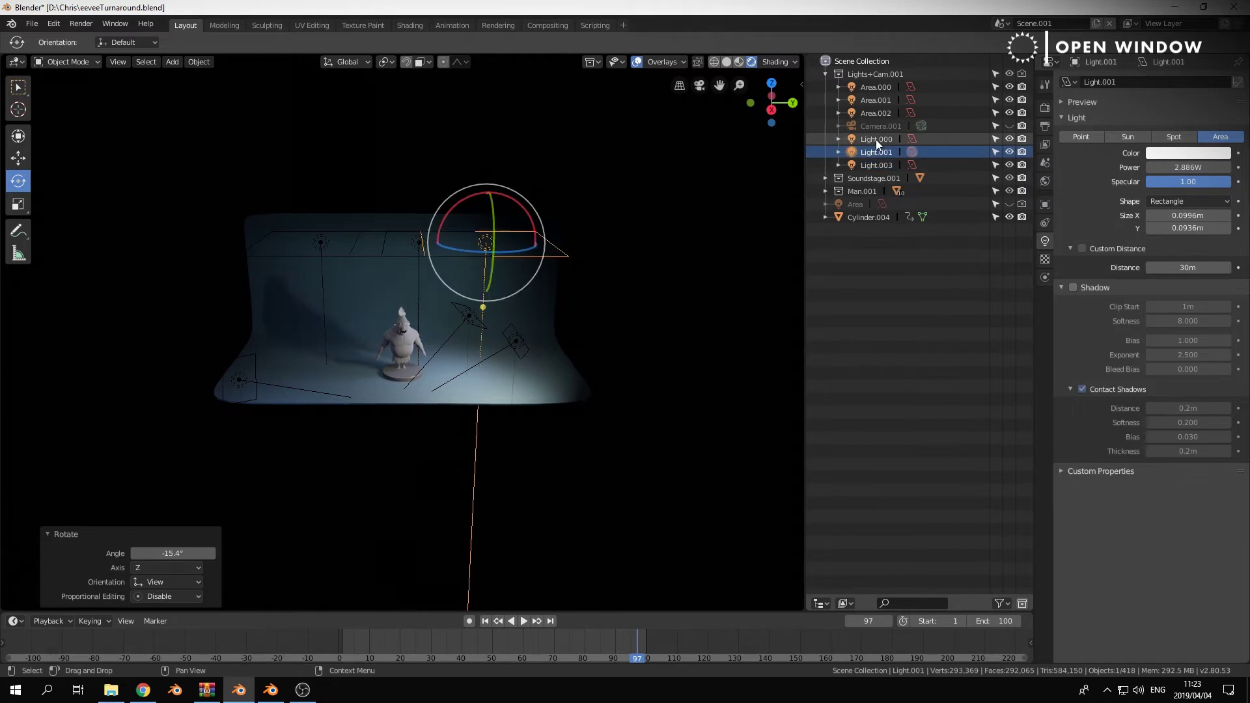
- Hide Light.000, Light.001 and Light.003, and view the character through the camera without overlays
left_click(876, 140)
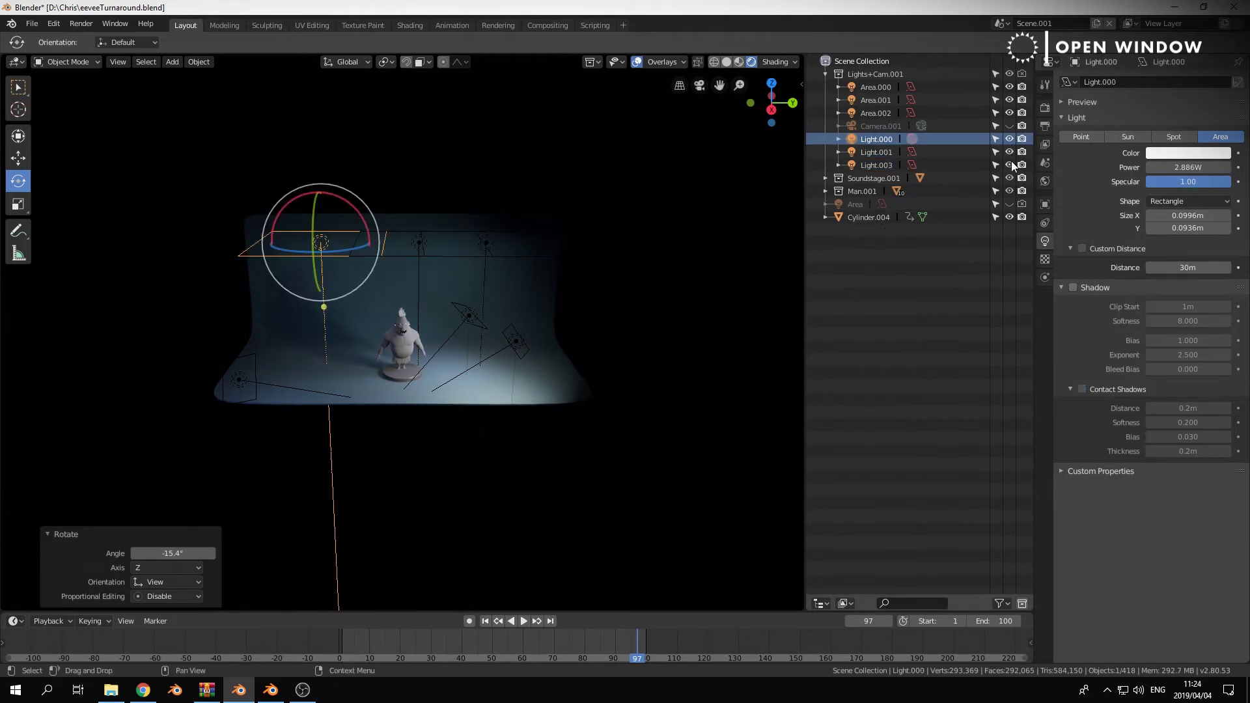
left_click_drag(1011, 161, 1010, 139)
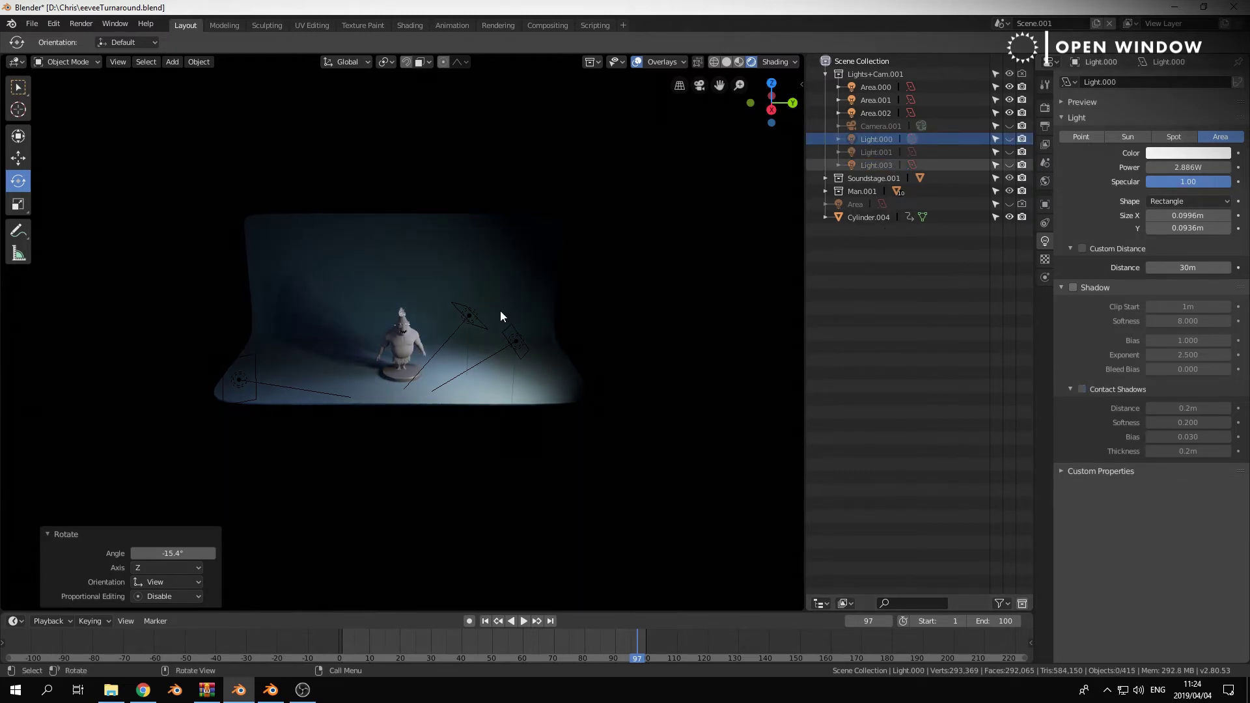
key("KP_0")
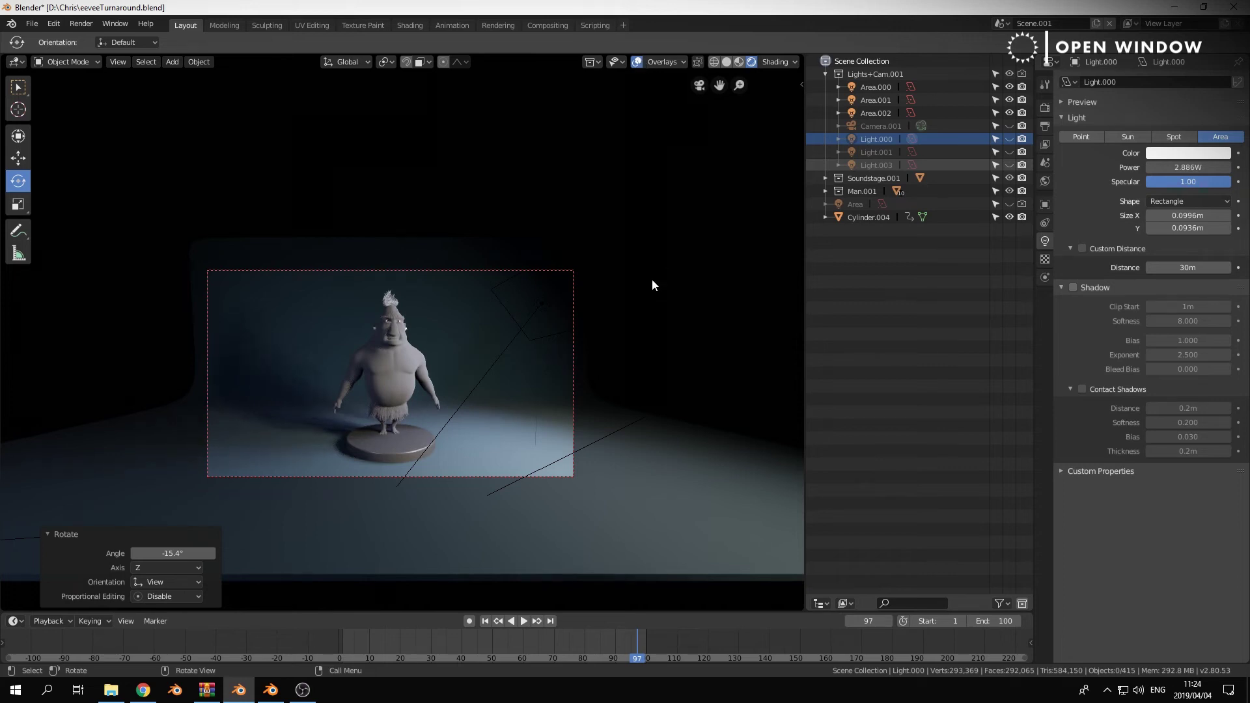
key("shift+alt+z")
scroll(655, 287, "up", 2)
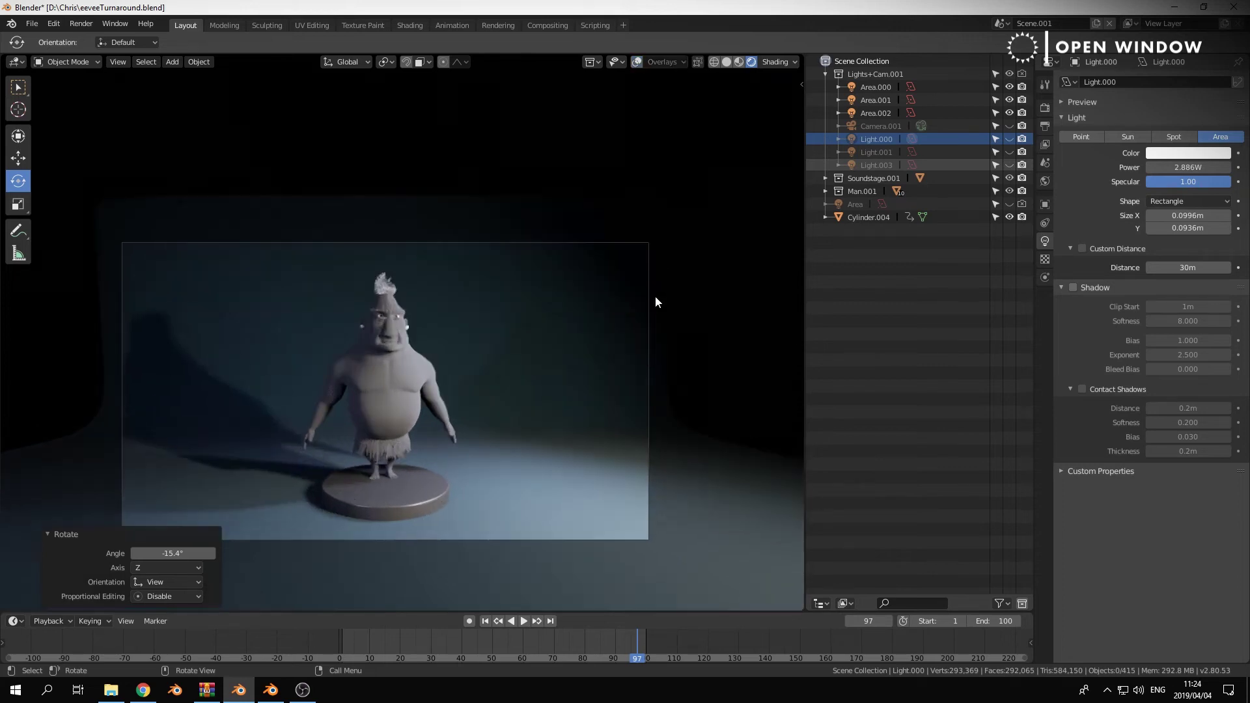
- Unhide Light.000, Light.003 and Light.001 to compare the character's lighting with and without them
left_click(1009, 139)
left_click(1010, 163)
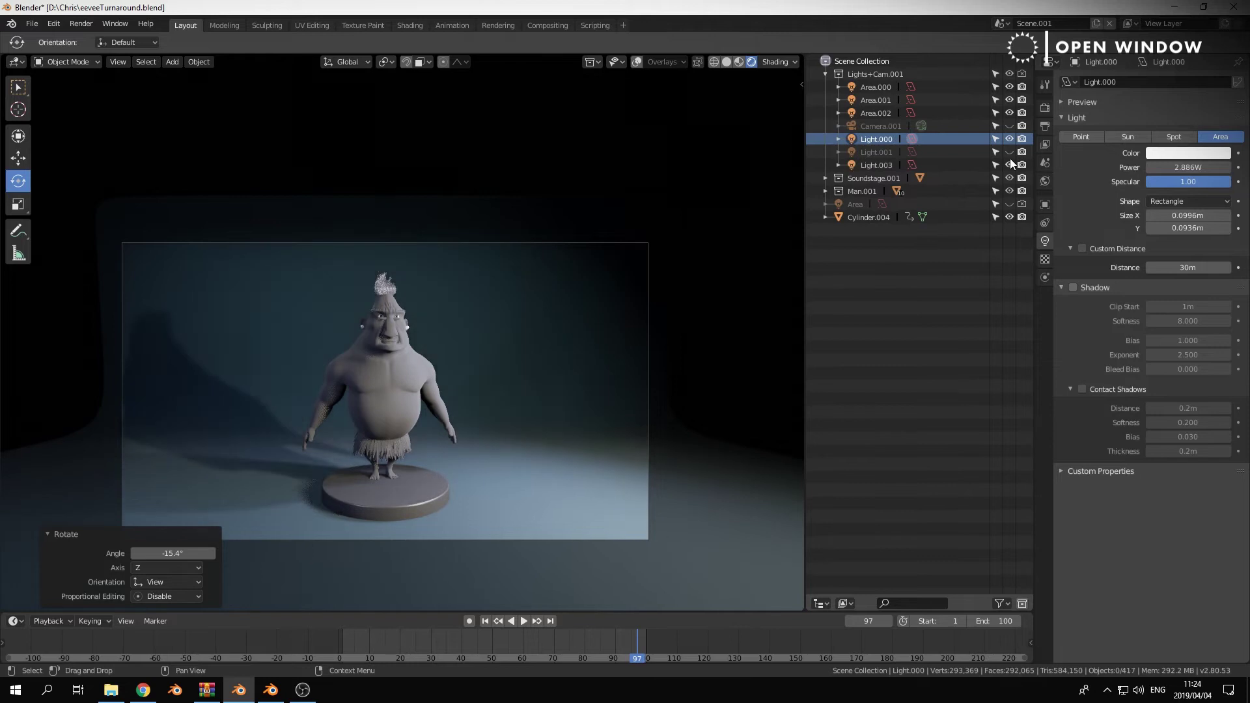
left_click(1010, 152)
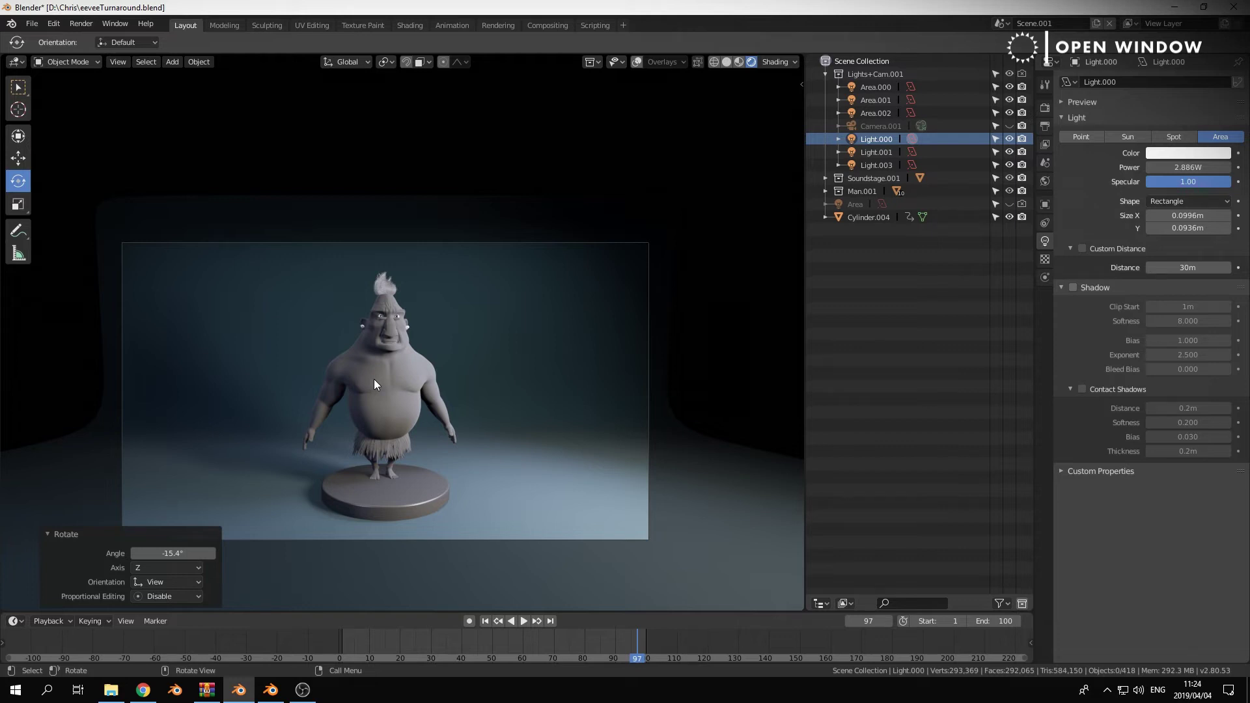
- Render the current frame, examine the result enlarged, and close the render window
key("F12")
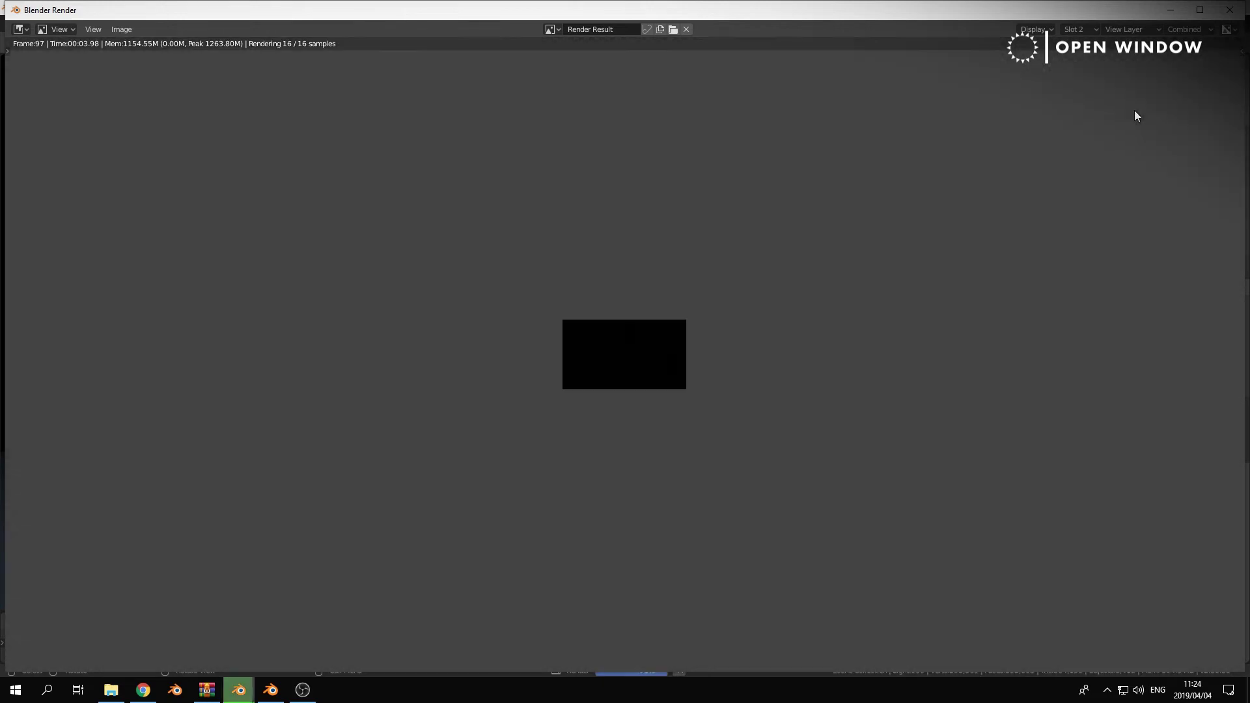
scroll(848, 238, "up", 5)
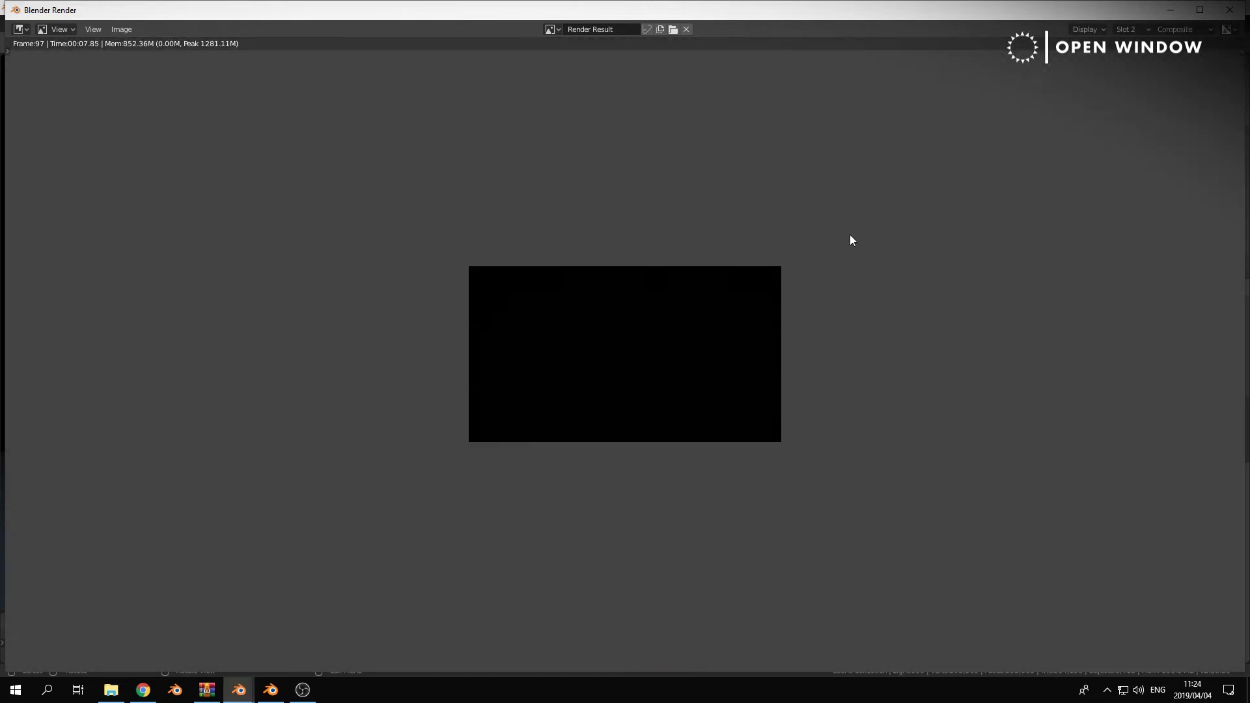
scroll(844, 236, "up", 1)
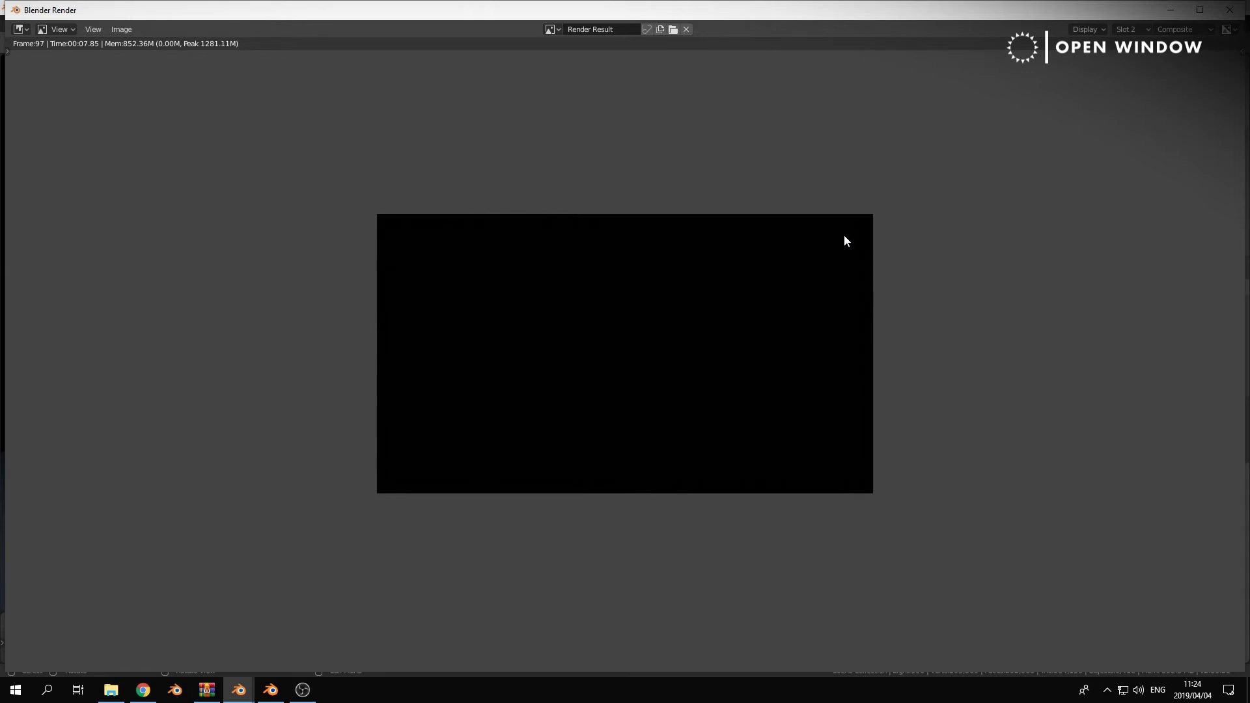
scroll(845, 236, "up", 1)
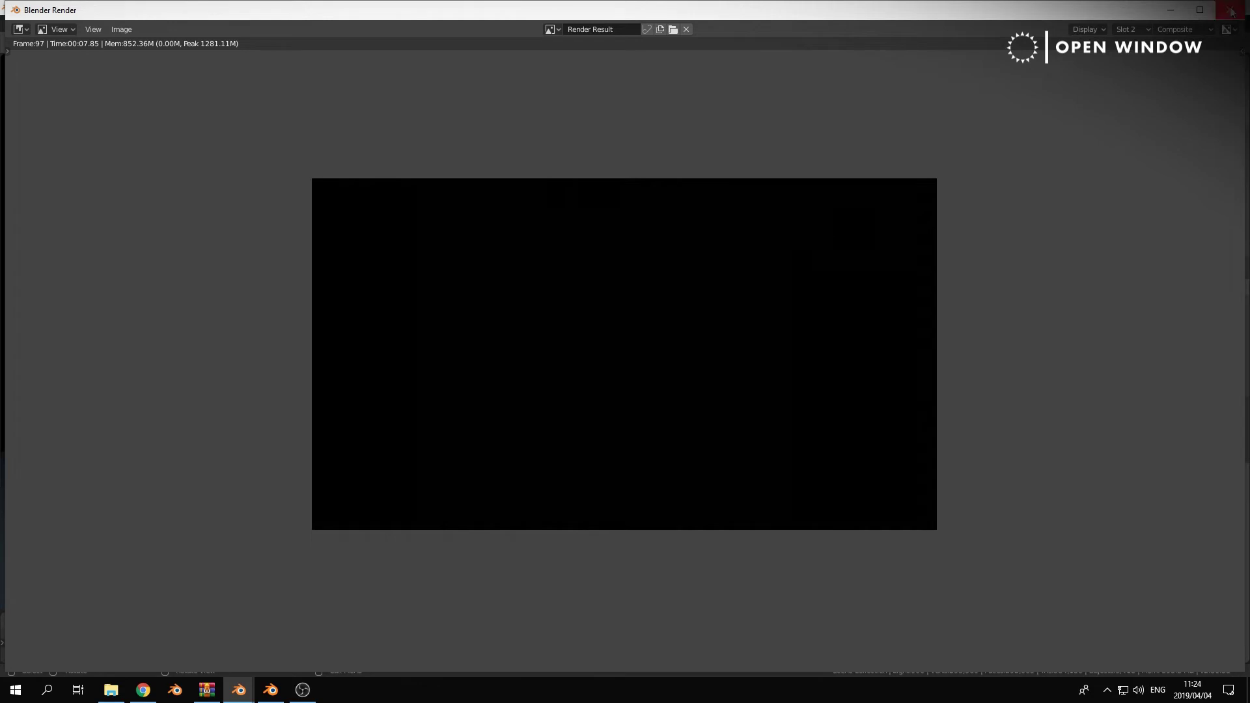
key("Escape")
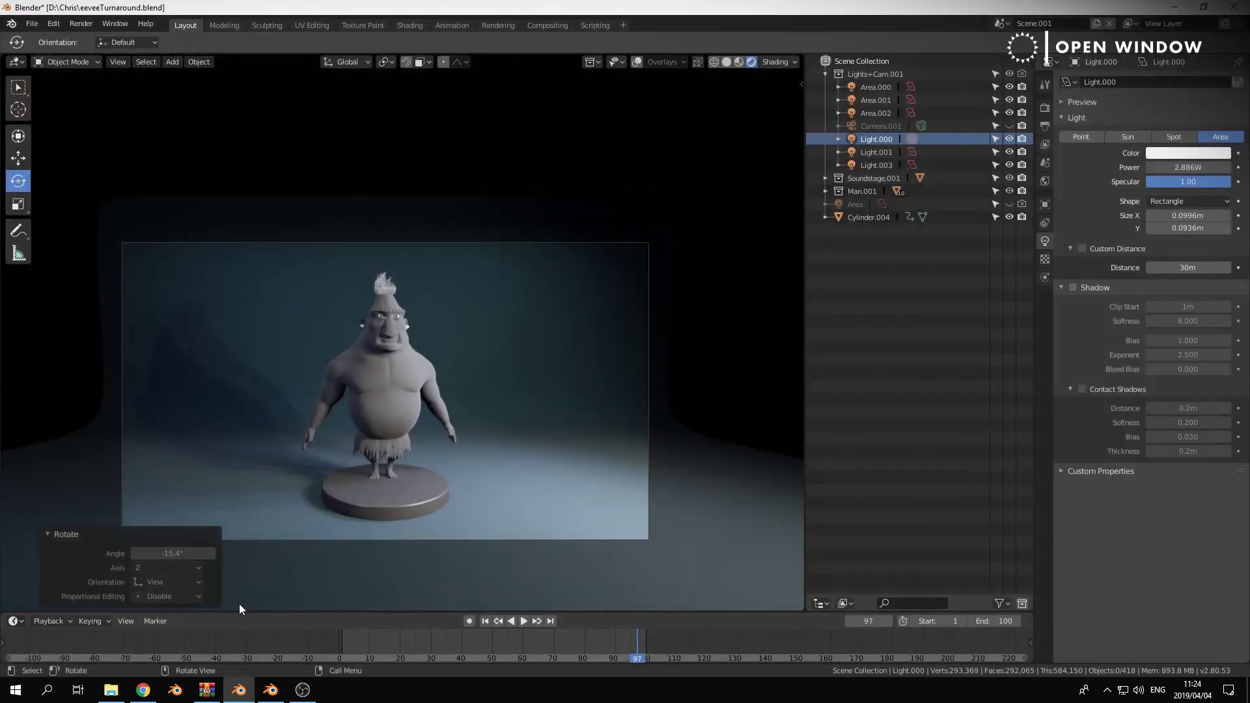
- Go to frame 1 and set the render resolution scale to 50%
left_click(342, 642)
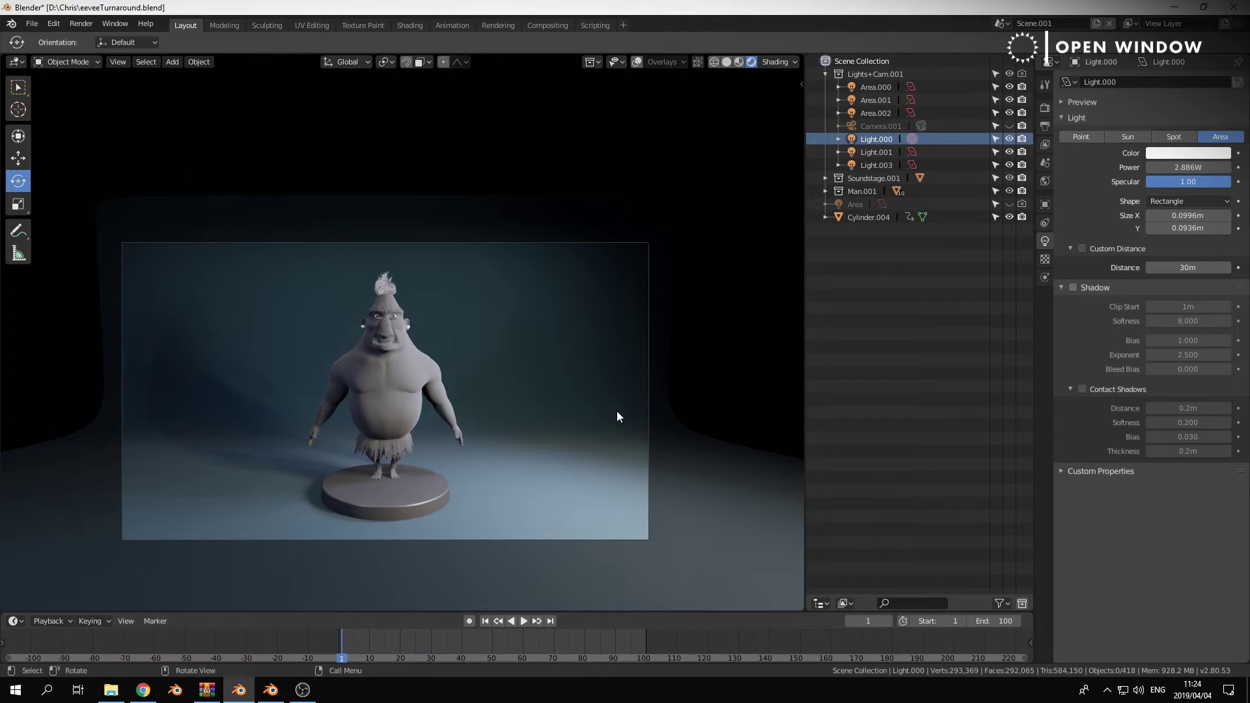
left_click(1045, 85)
left_click(1044, 109)
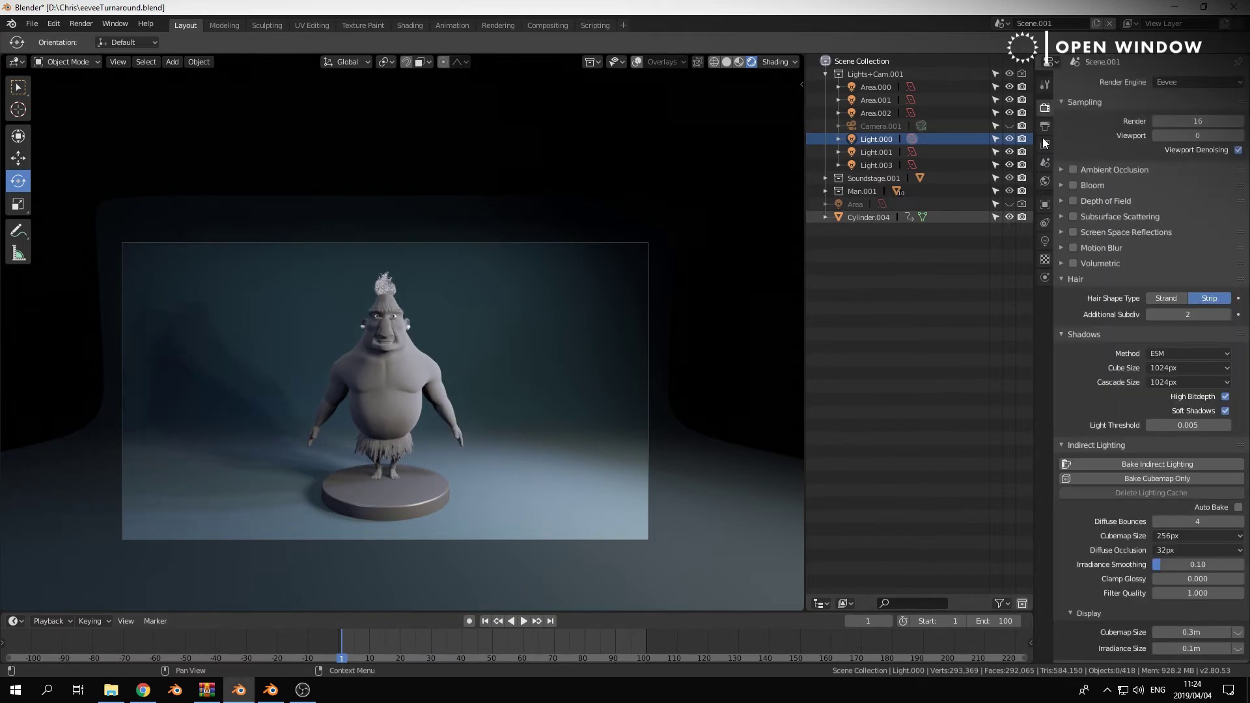
left_click(1045, 126)
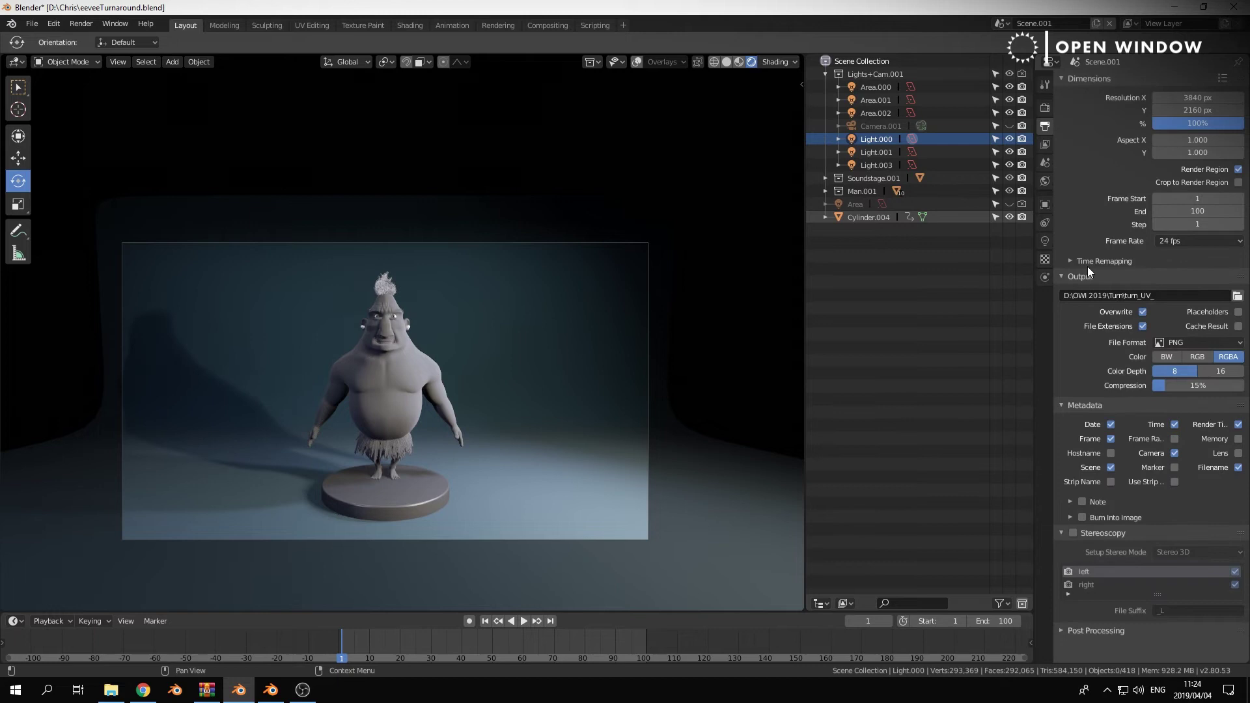
left_click(1198, 124)
type("50")
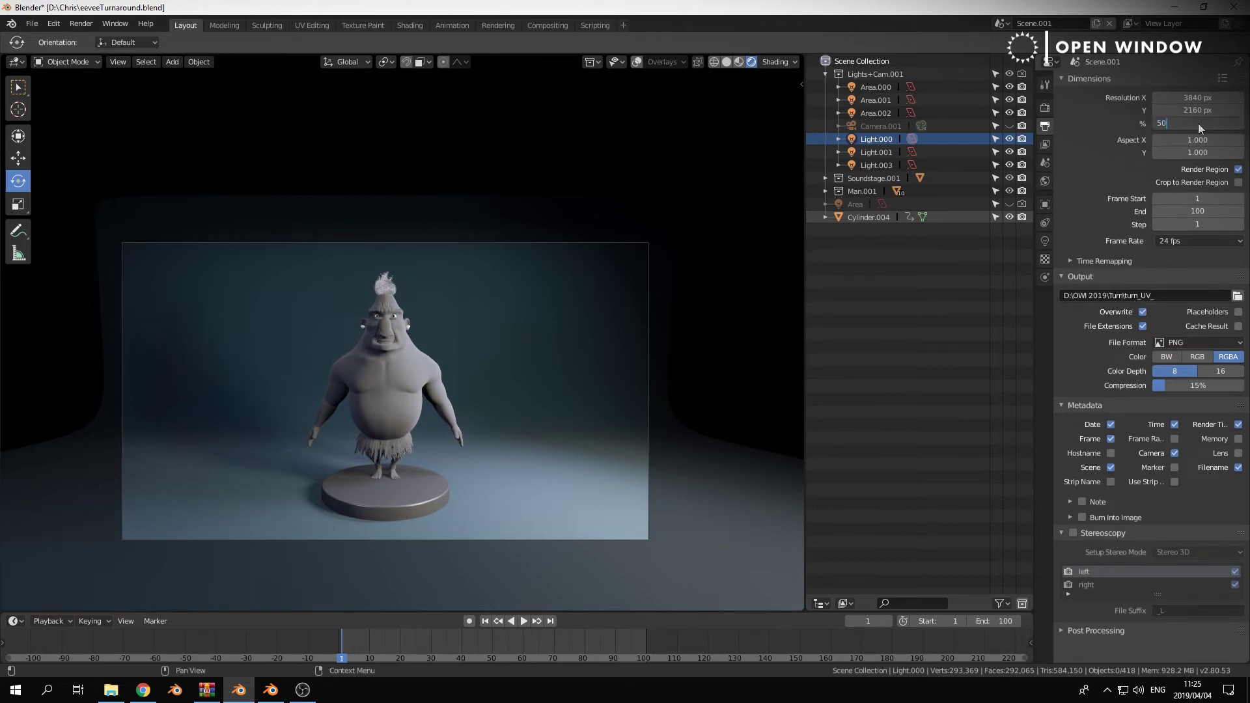
key("Return")
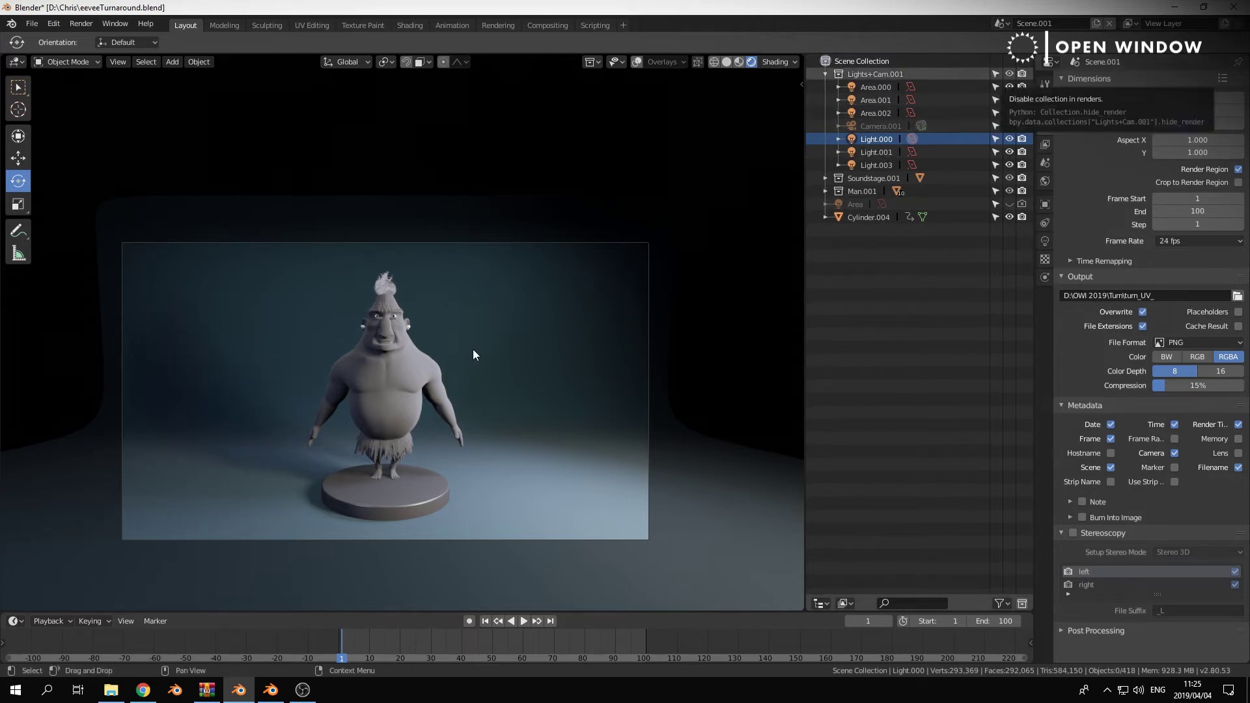
- Enable the Lights+Cam.001 collection in renders, then test-render frame 1 and close the result
key("F12")
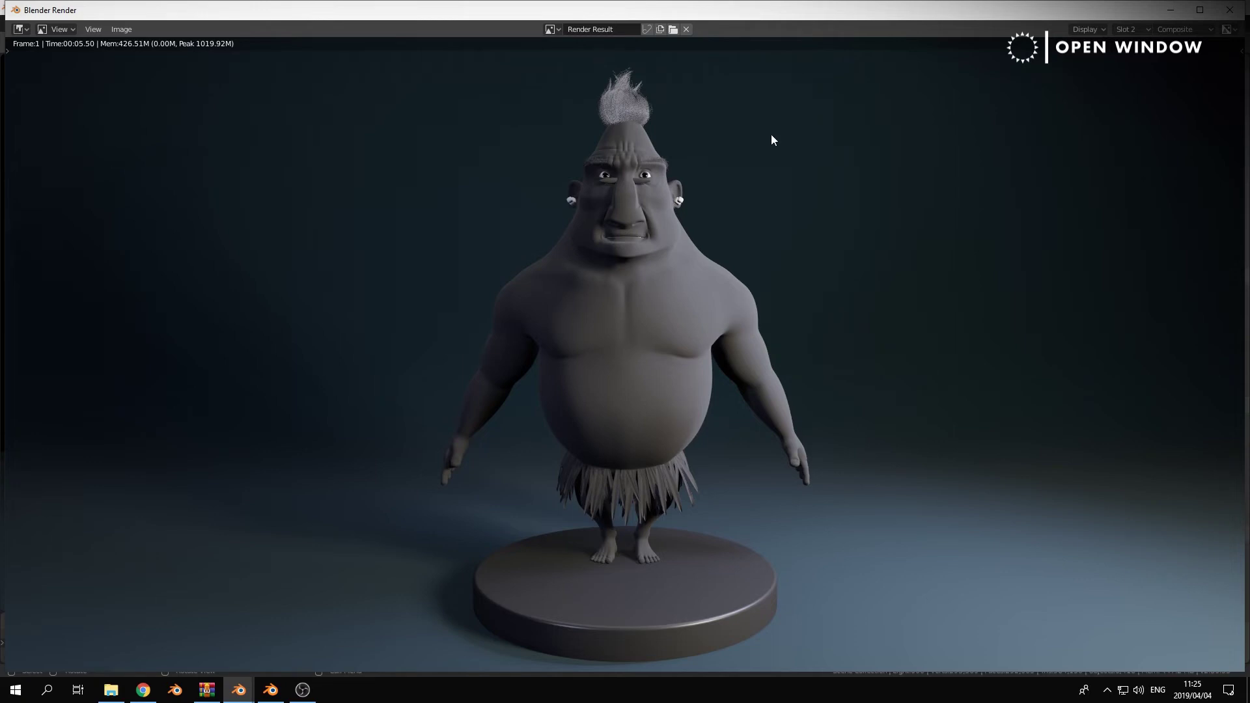
left_click(1231, 11)
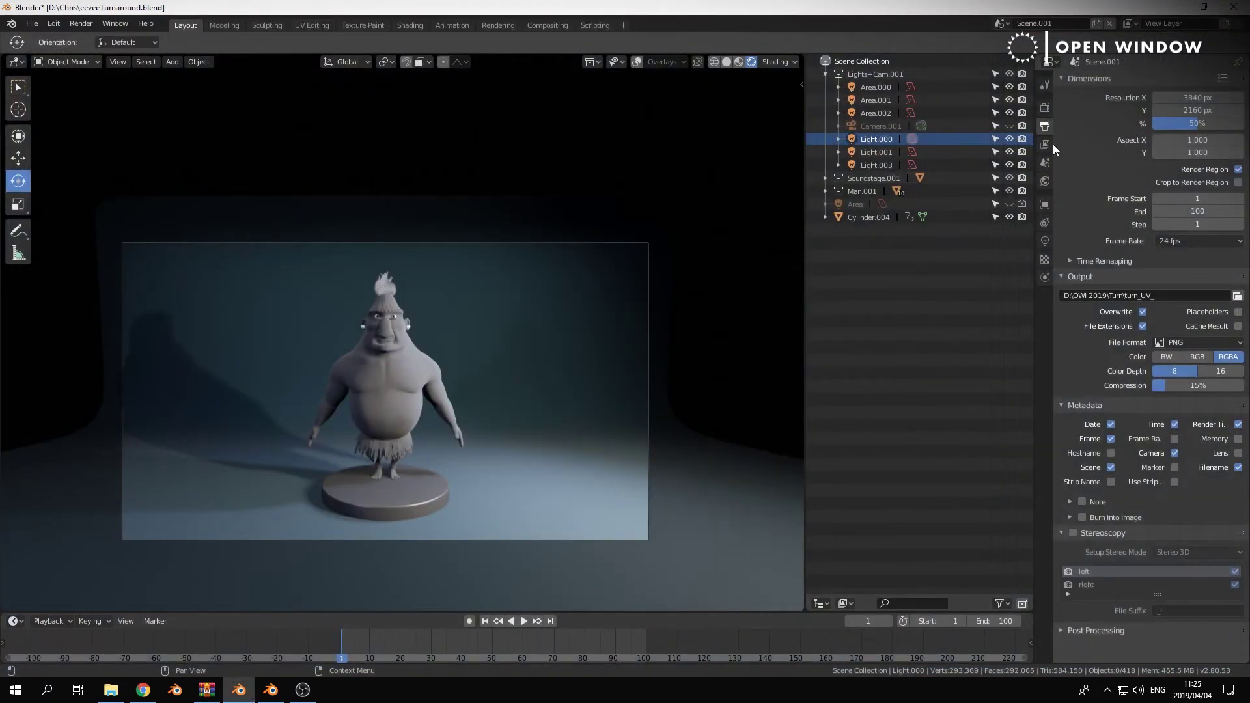
- Set the Eevee render samples to 64 and start a test render of the frame
left_click(1046, 110)
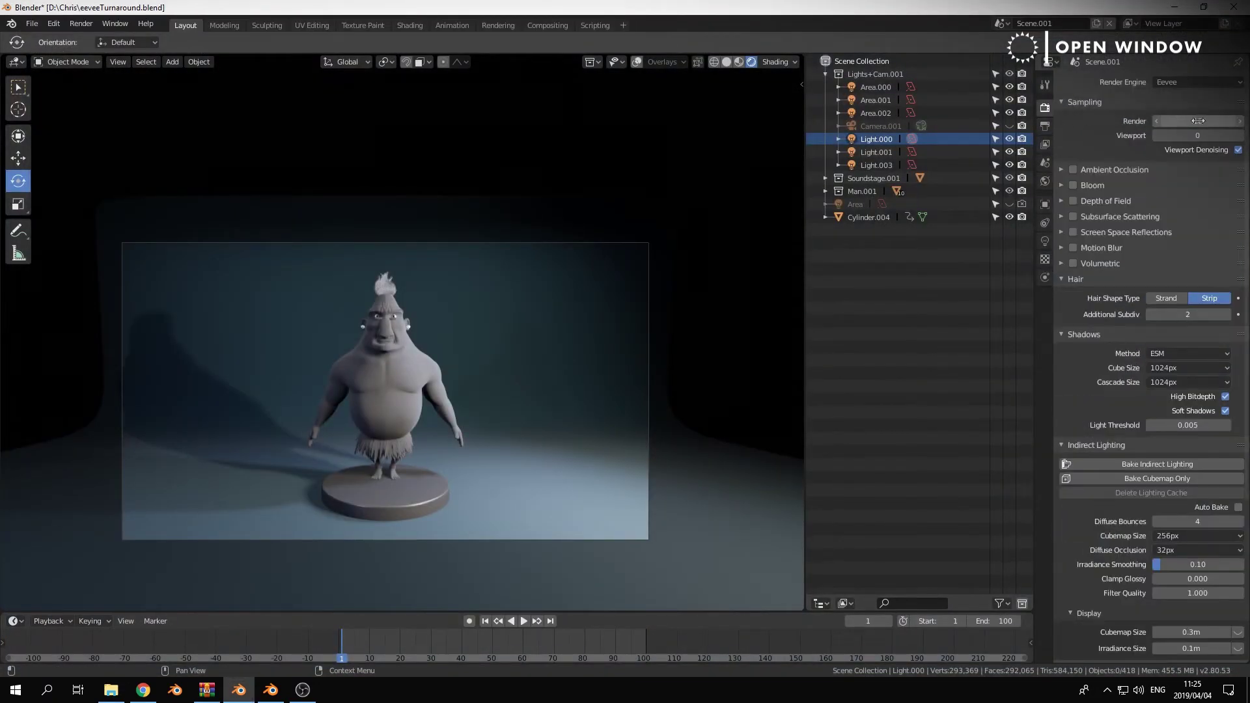
left_click_drag(1164, 123, 1199, 123)
type("64")
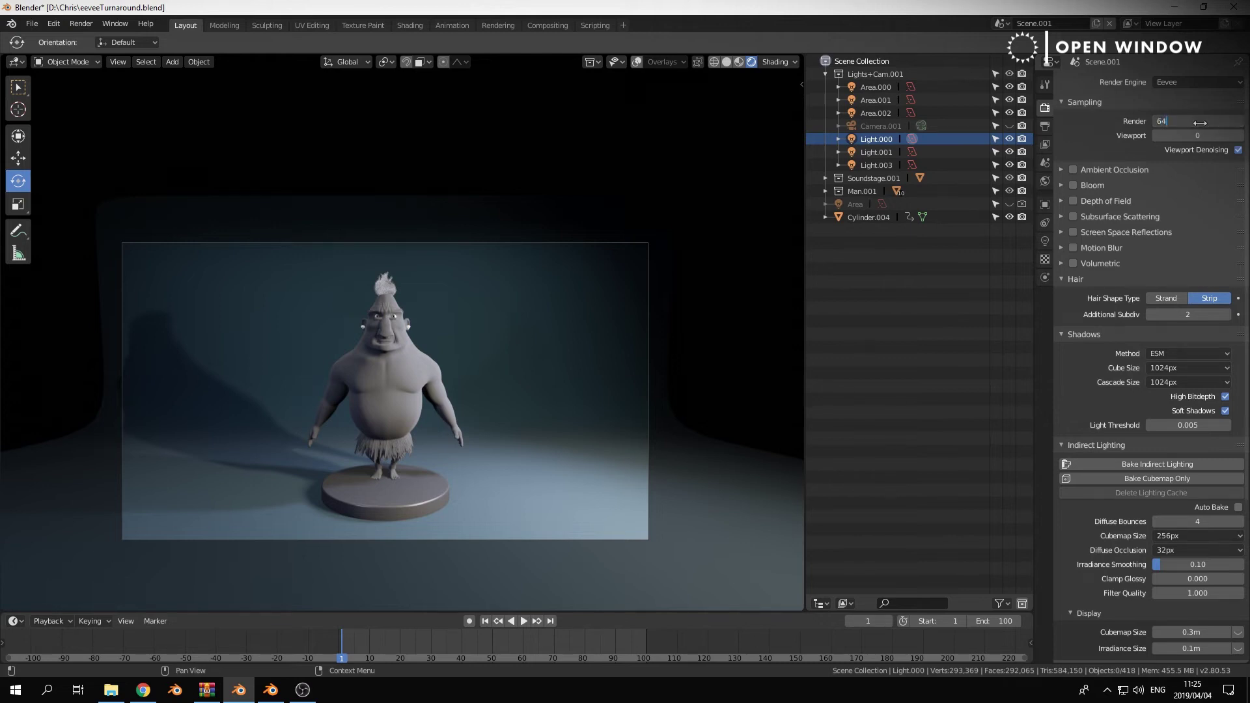
key("Return")
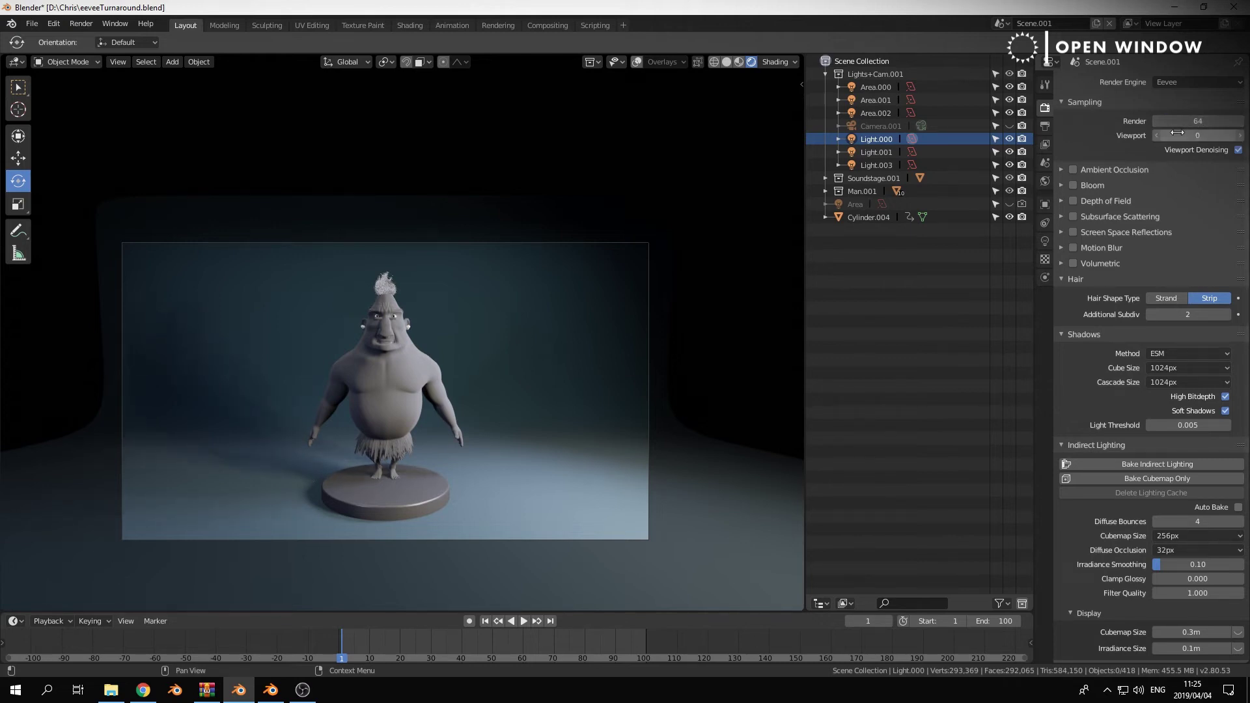
key("F12")
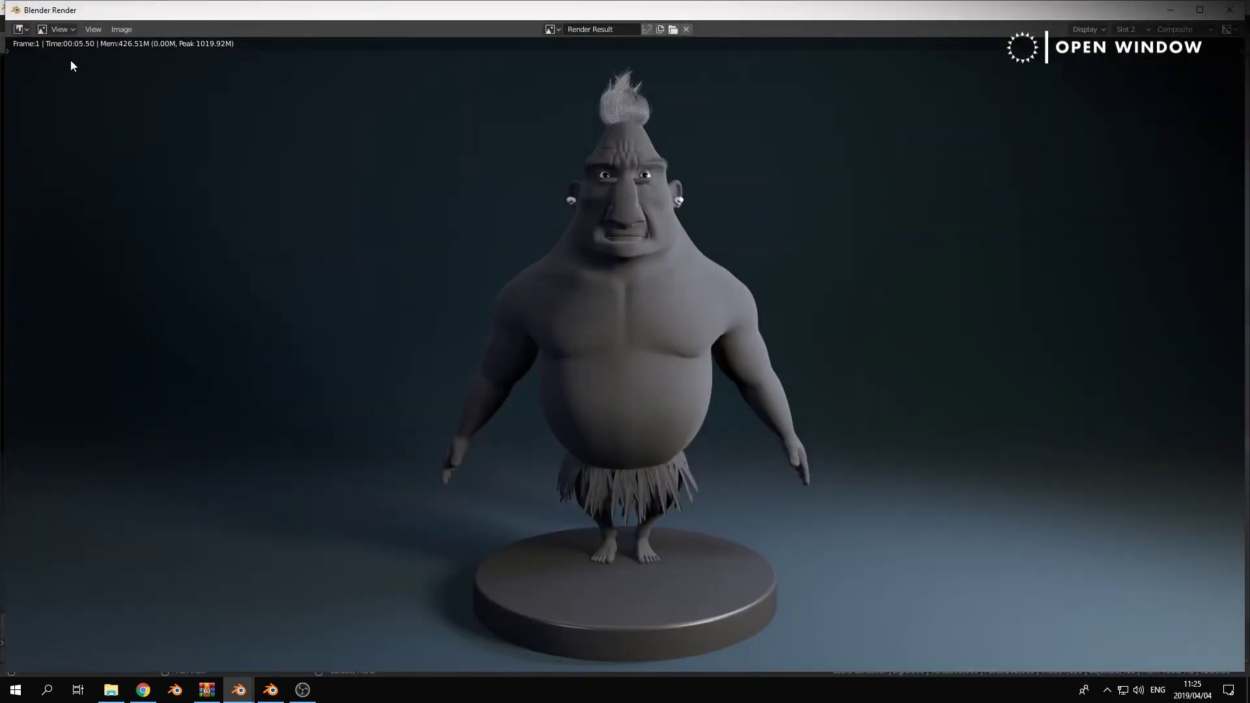
left_click(1230, 11)
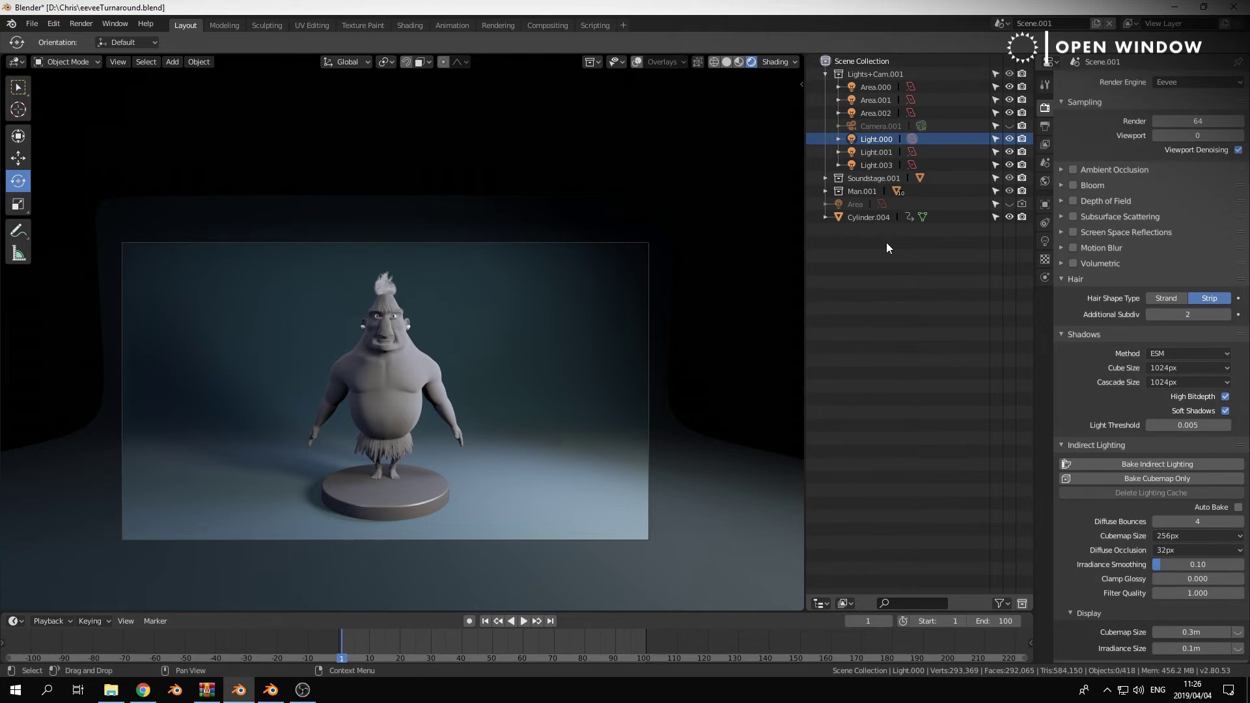
- Render the frame again, inspect the character's head and hair up close, and close the render window
key("F12")
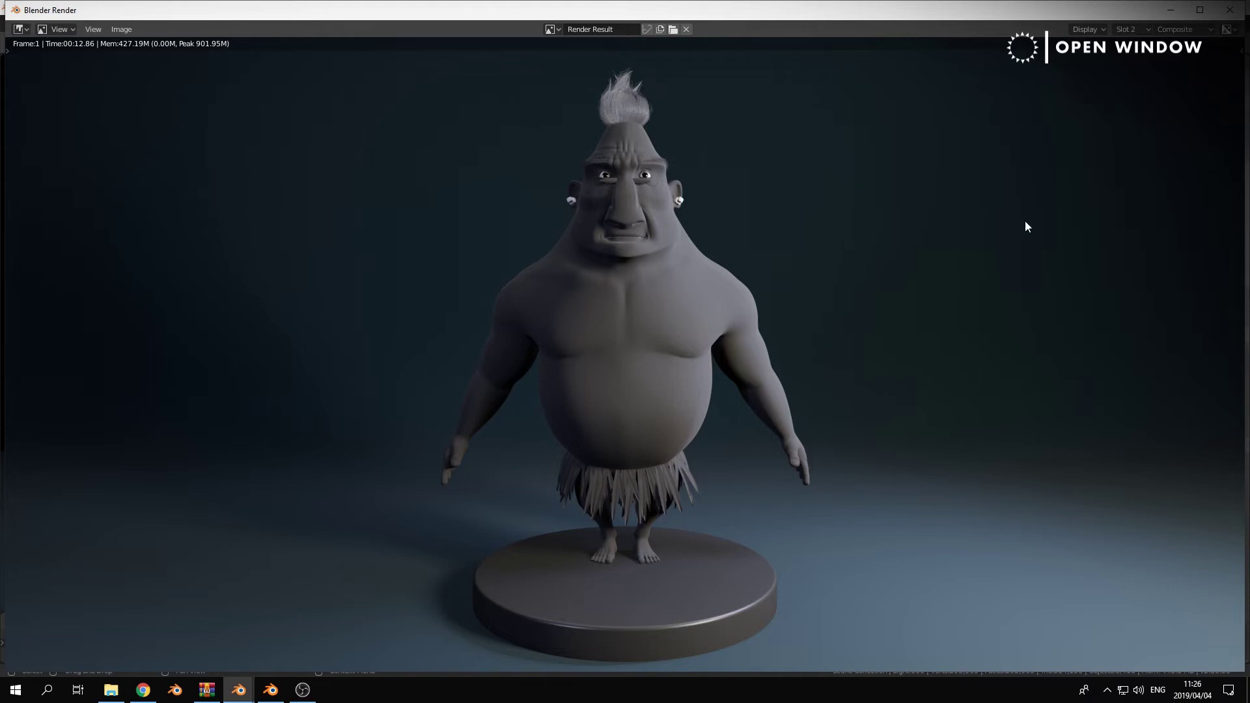
scroll(832, 290, "up", 4)
middle_click_drag(818, 237, 799, 475)
scroll(801, 477, "down", 1)
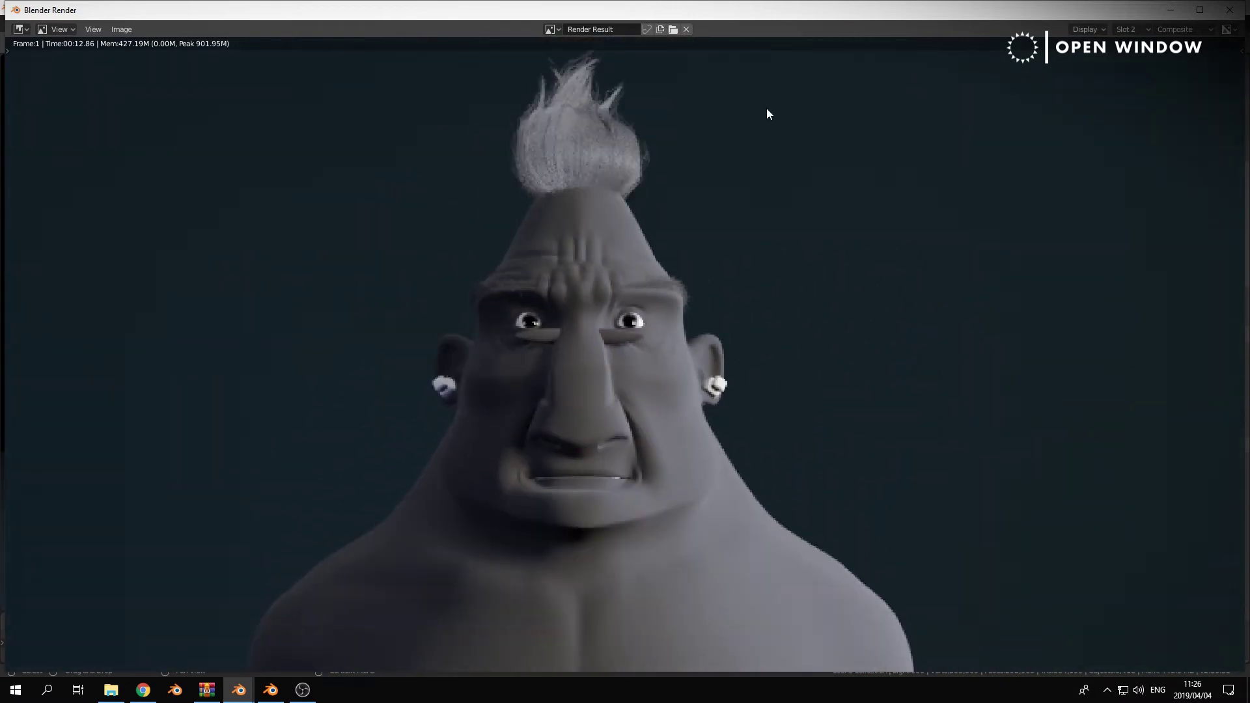
scroll(812, 128, "down", 4)
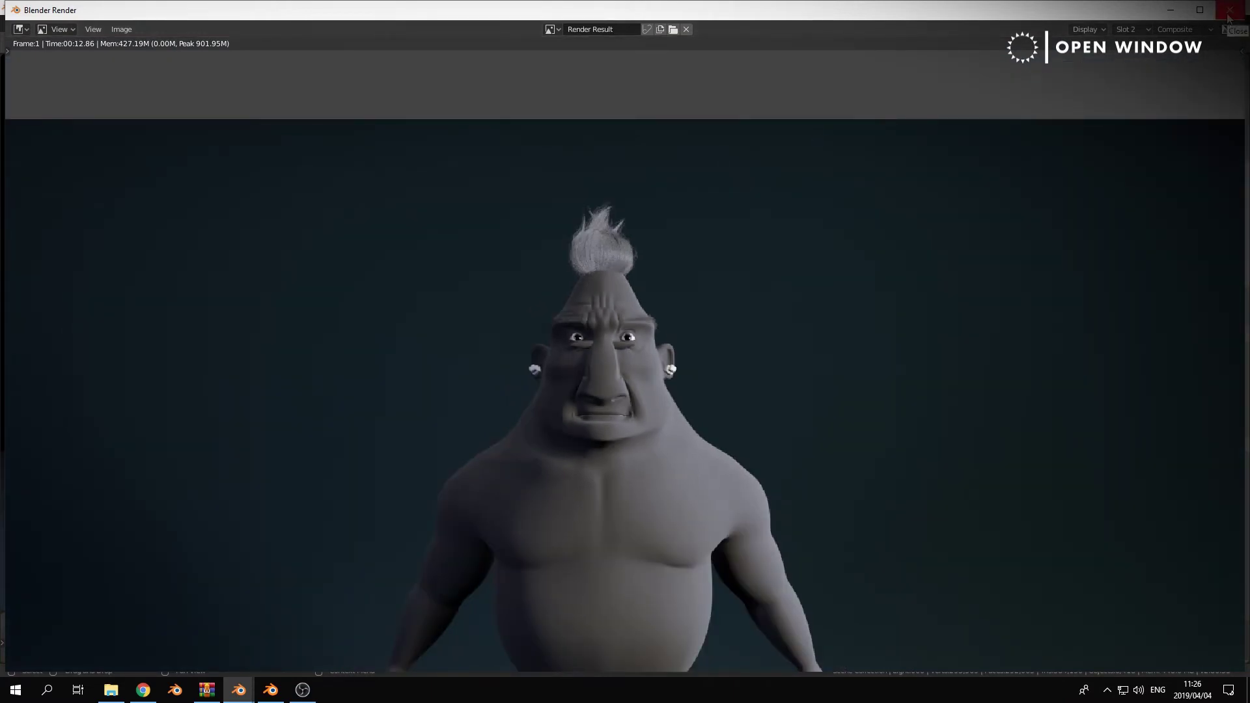
left_click(1228, 13)
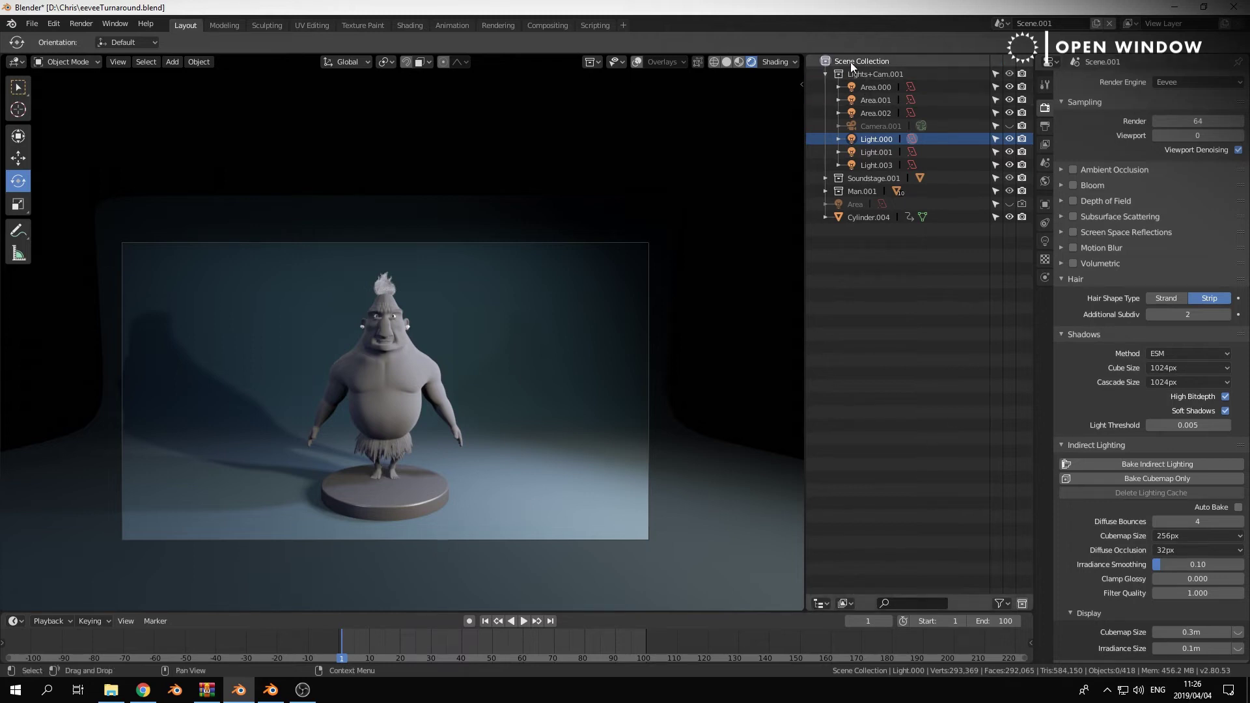
- Switch the outliner area to the Shader Editor and show the character's GREY material nodes
left_click(822, 604)
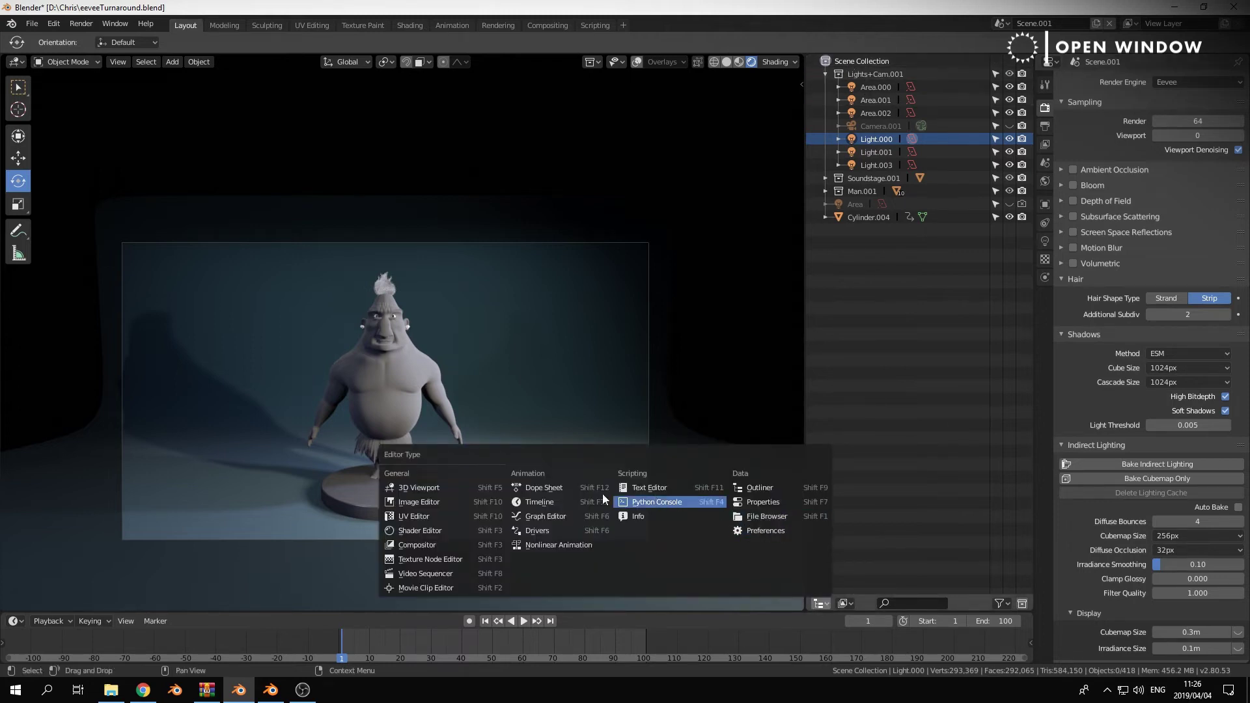
left_click(410, 530)
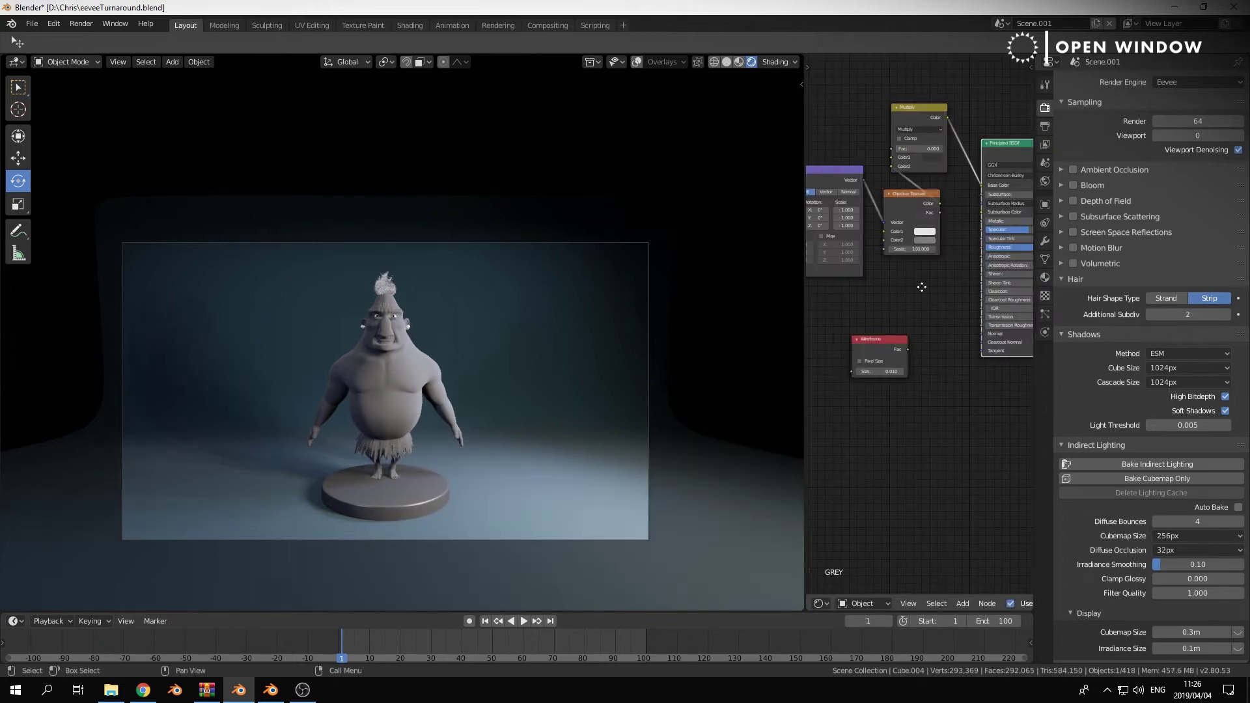
scroll(916, 324, "up", 3)
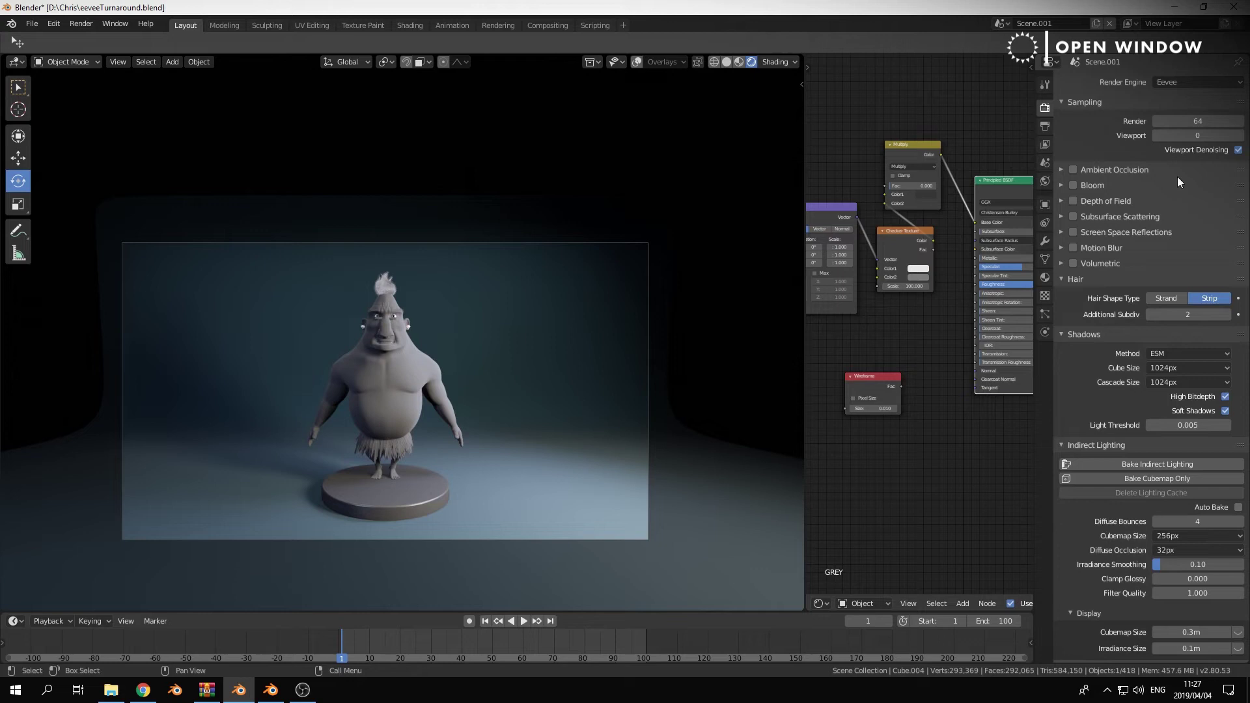
- Review the output path and file settings along with the available render commands
left_click(1044, 126)
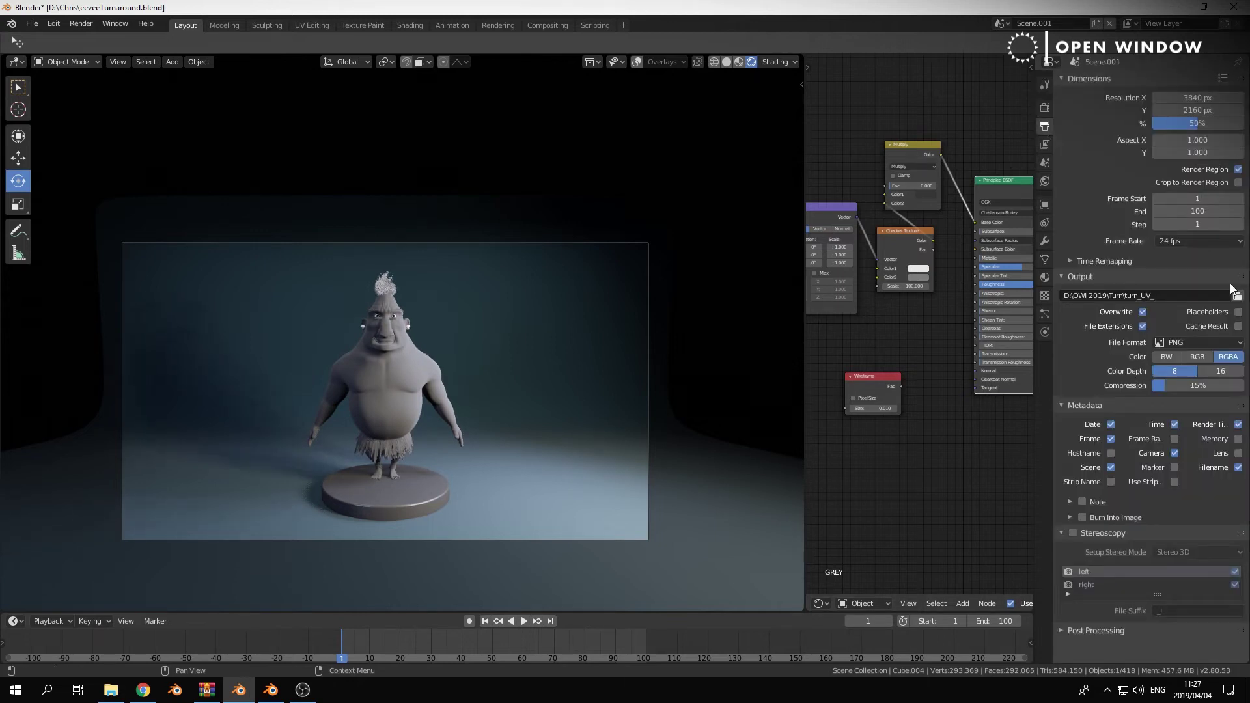
left_click(80, 24)
- Move the Multiply node up clear of the Checker Texture node and select the Principled BSDF node for review
middle_click_drag(904, 369, 923, 491)
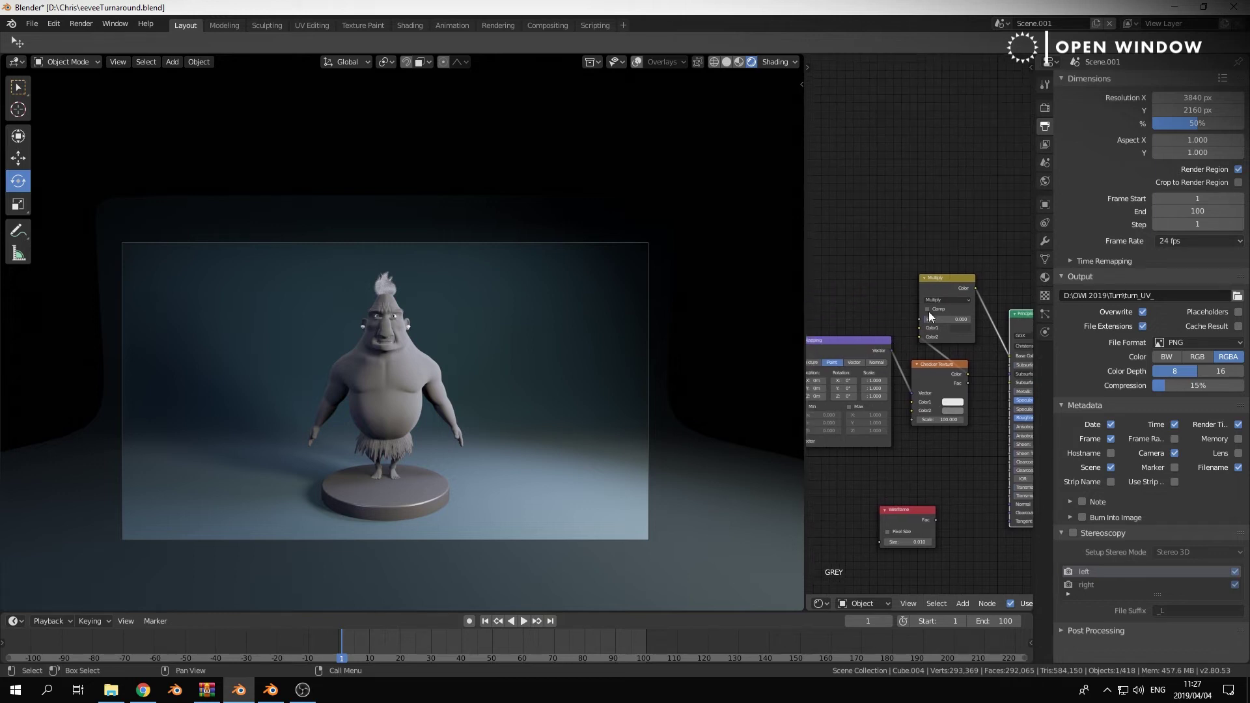
left_click_drag(942, 285, 930, 228)
middle_click_drag(964, 409, 968, 322)
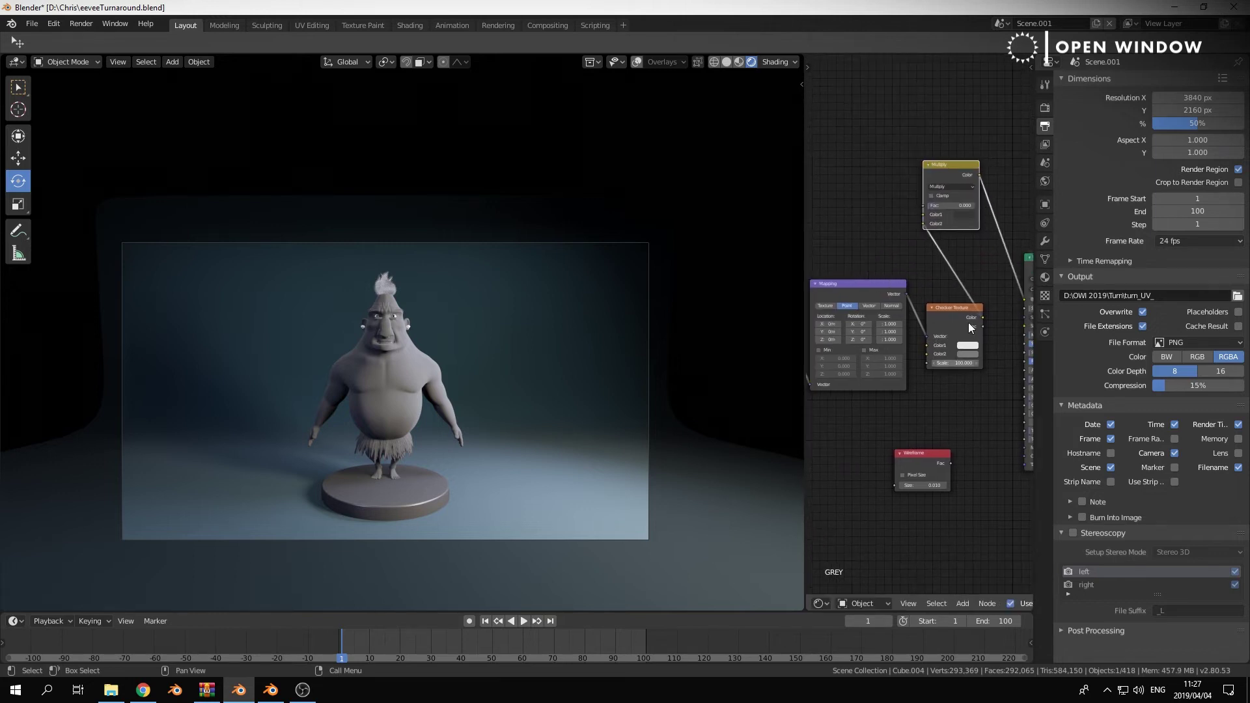
middle_click_drag(978, 275, 885, 309)
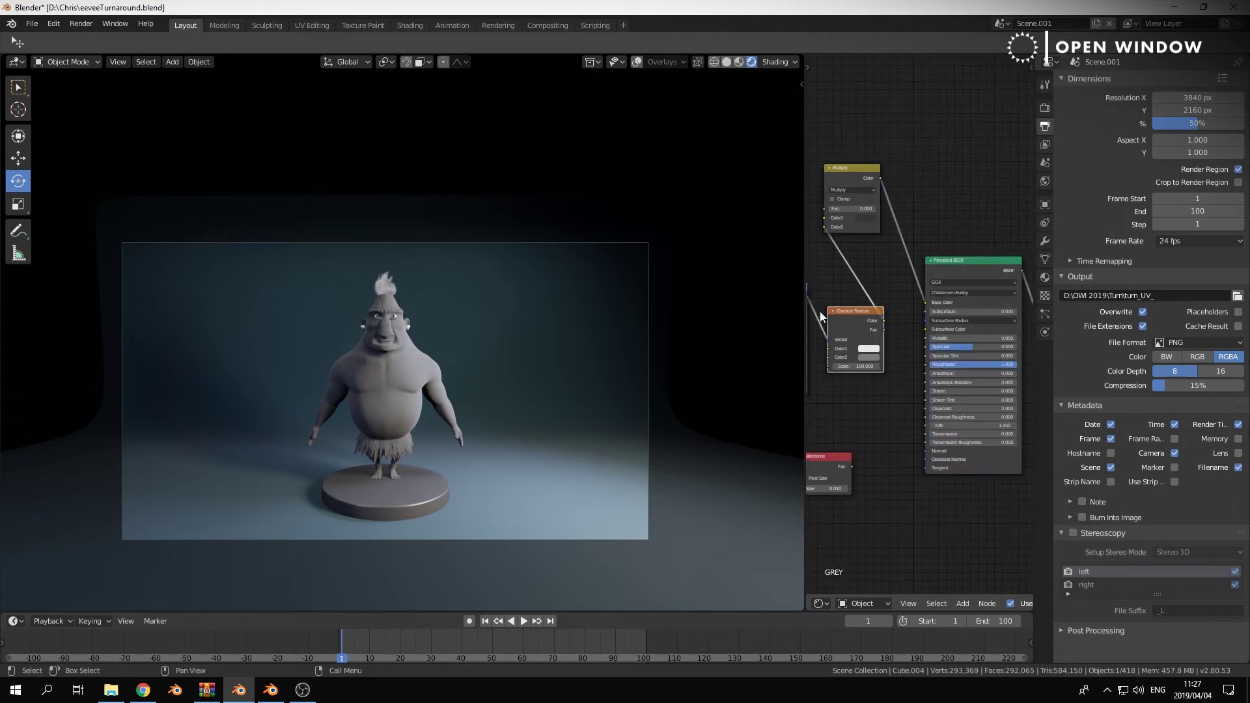
left_click(959, 366)
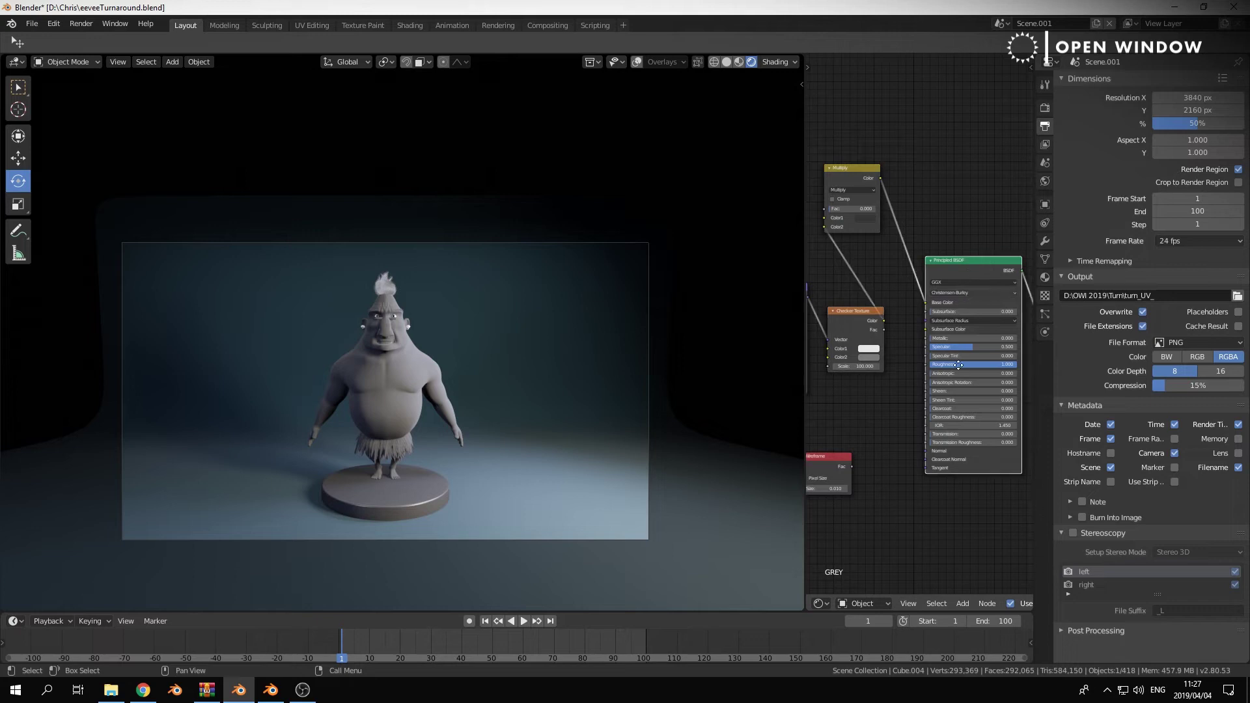
- Move the Principled BSDF node down and preview the Checker Texture node directly through a Viewer node
key("g")
left_click(945, 515)
mouse_move(904, 281)
middle_mouse_down()
mouse_move(893, 282)
mouse_move(905, 279)
middle_mouse_up()
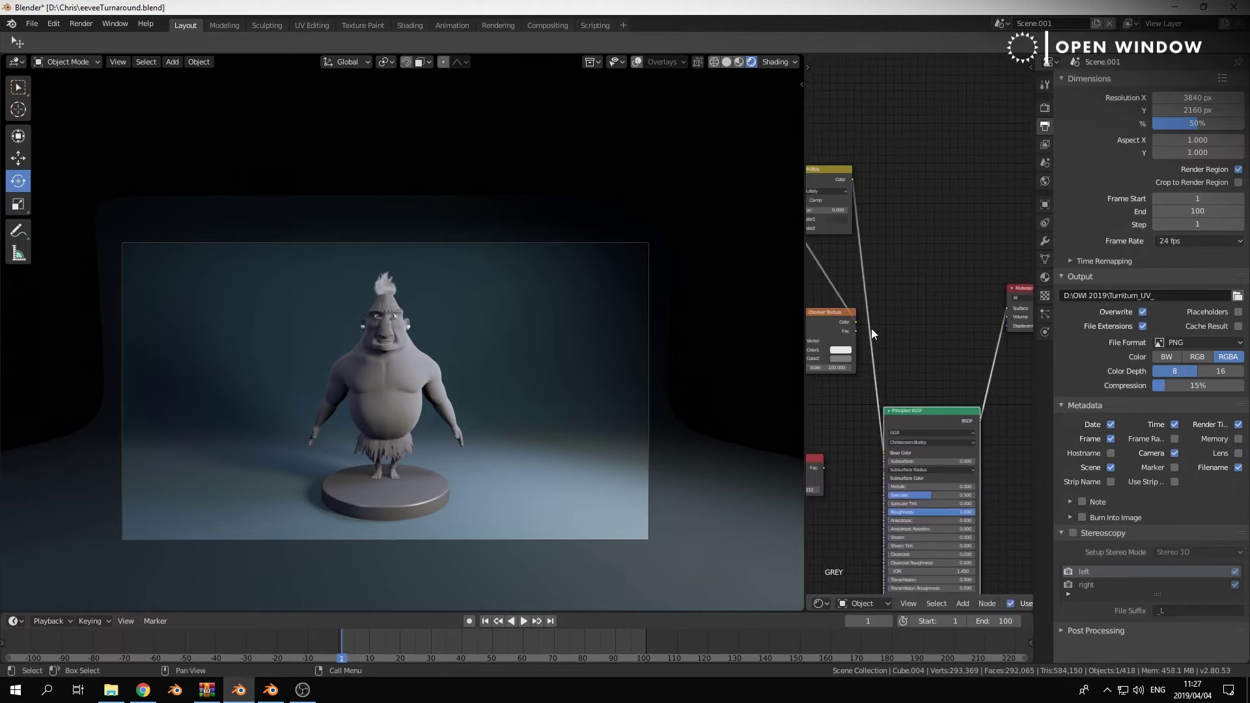
left_click(825, 325, "ctrl+shift")
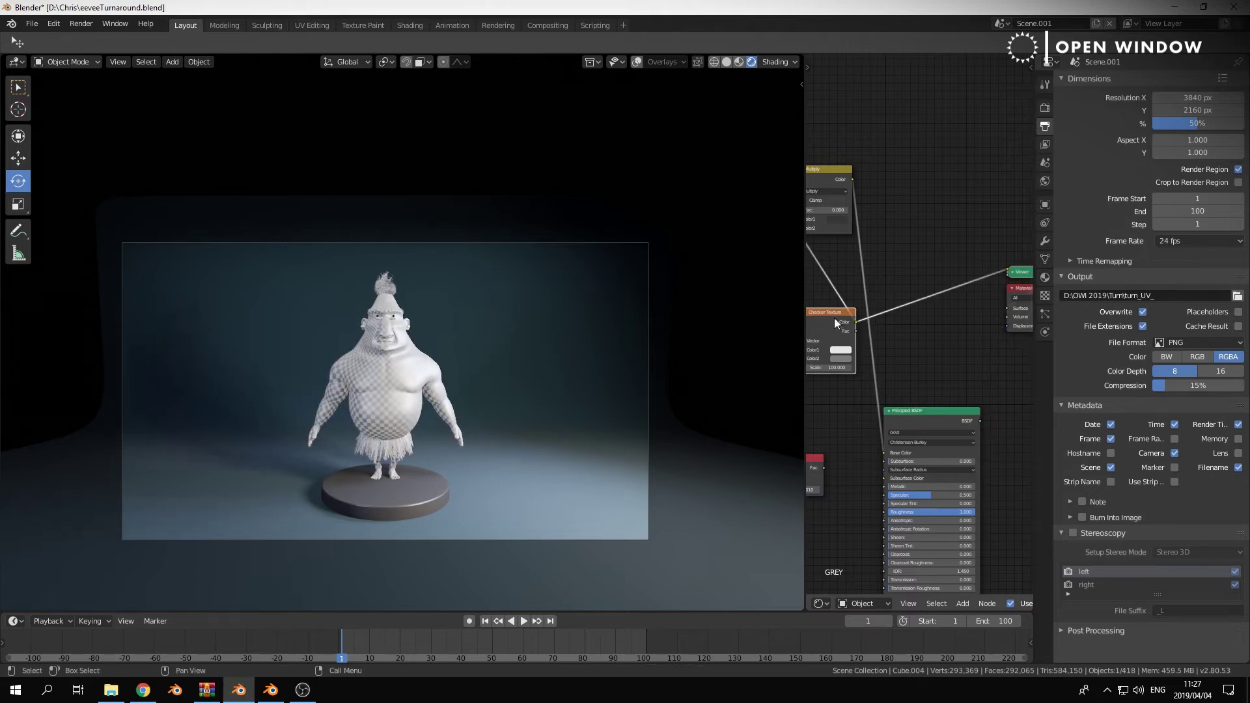
left_click(53, 25)
left_click(84, 222)
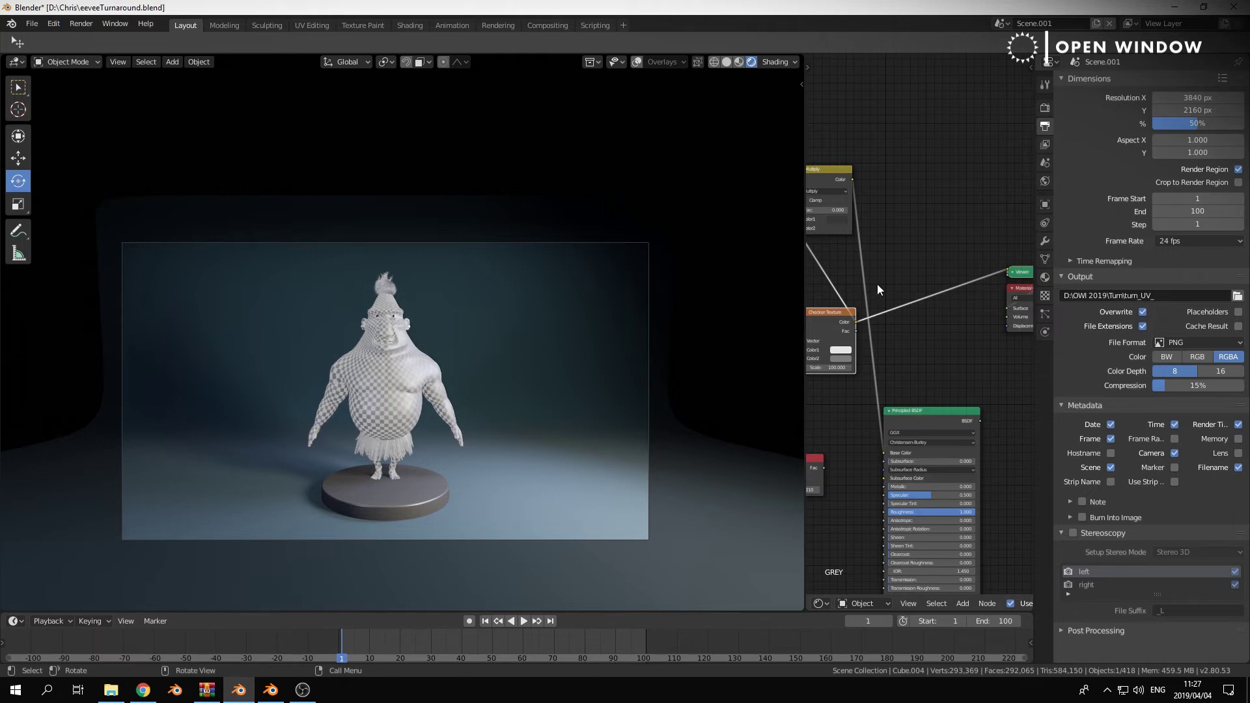
- Inspect the checker pattern over the whole character up close and save the file
scroll(921, 347, "up", 1)
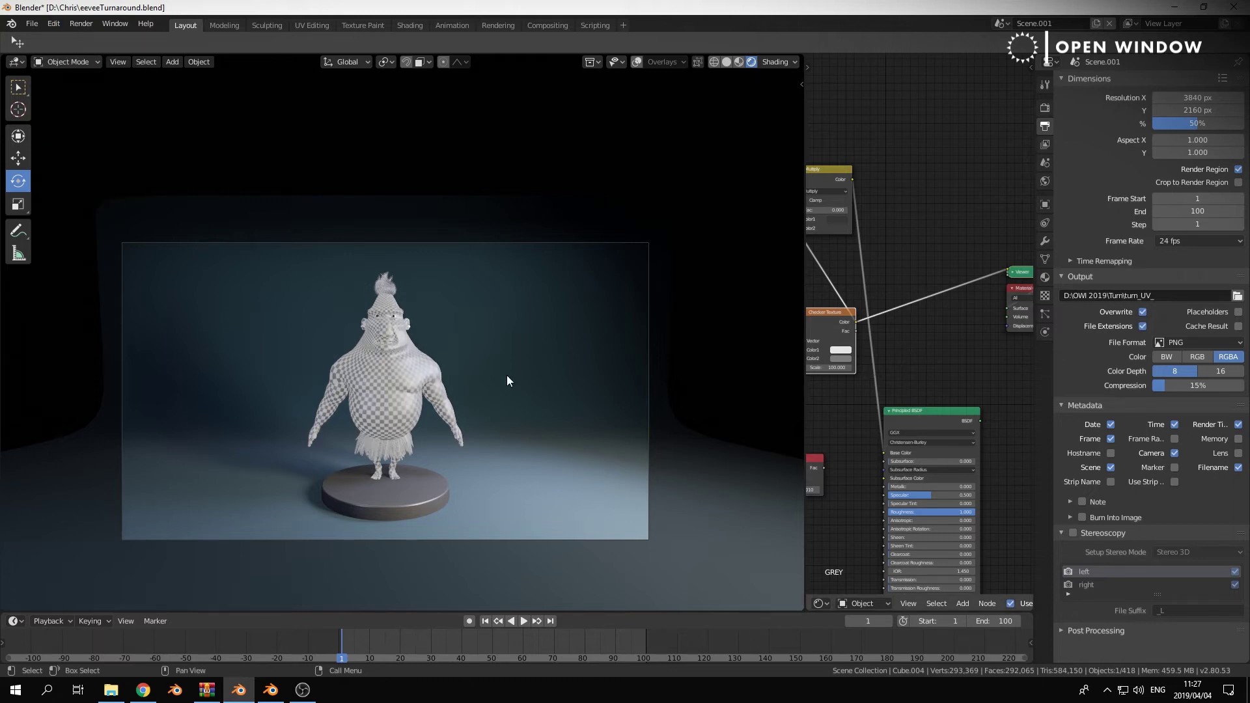
scroll(422, 375, "up", 4)
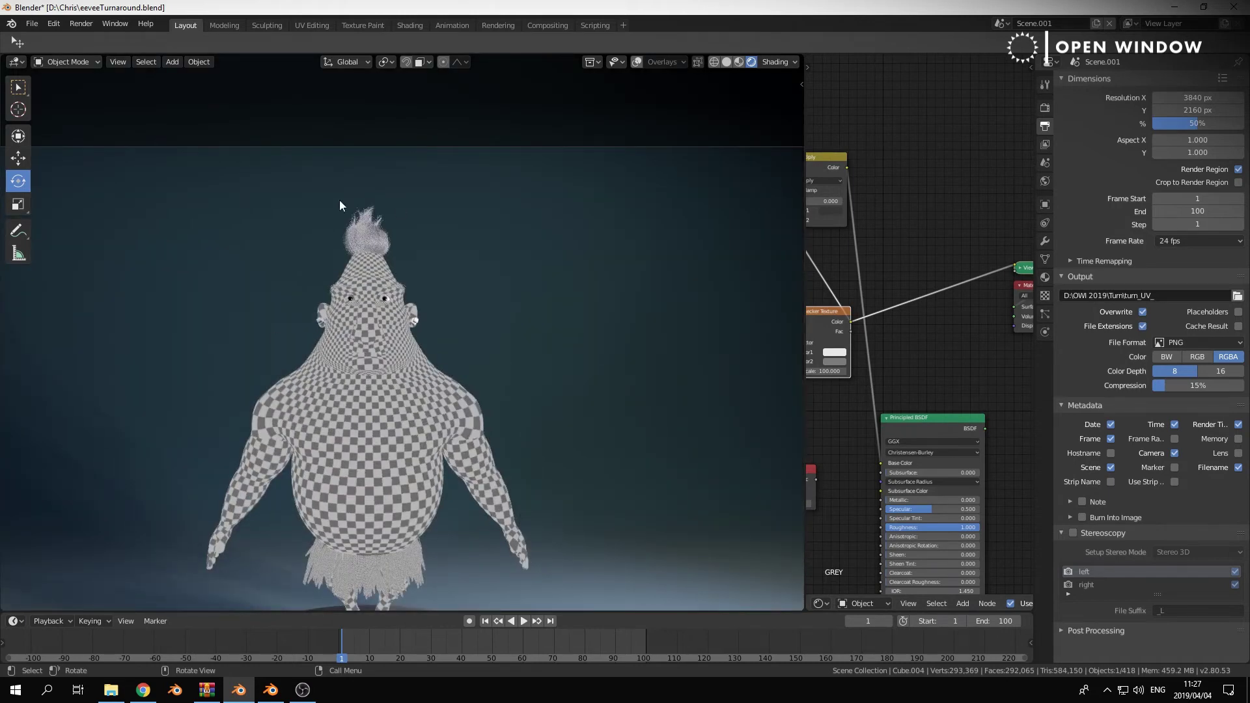
middle_click_drag(454, 428, 551, 319, "shift")
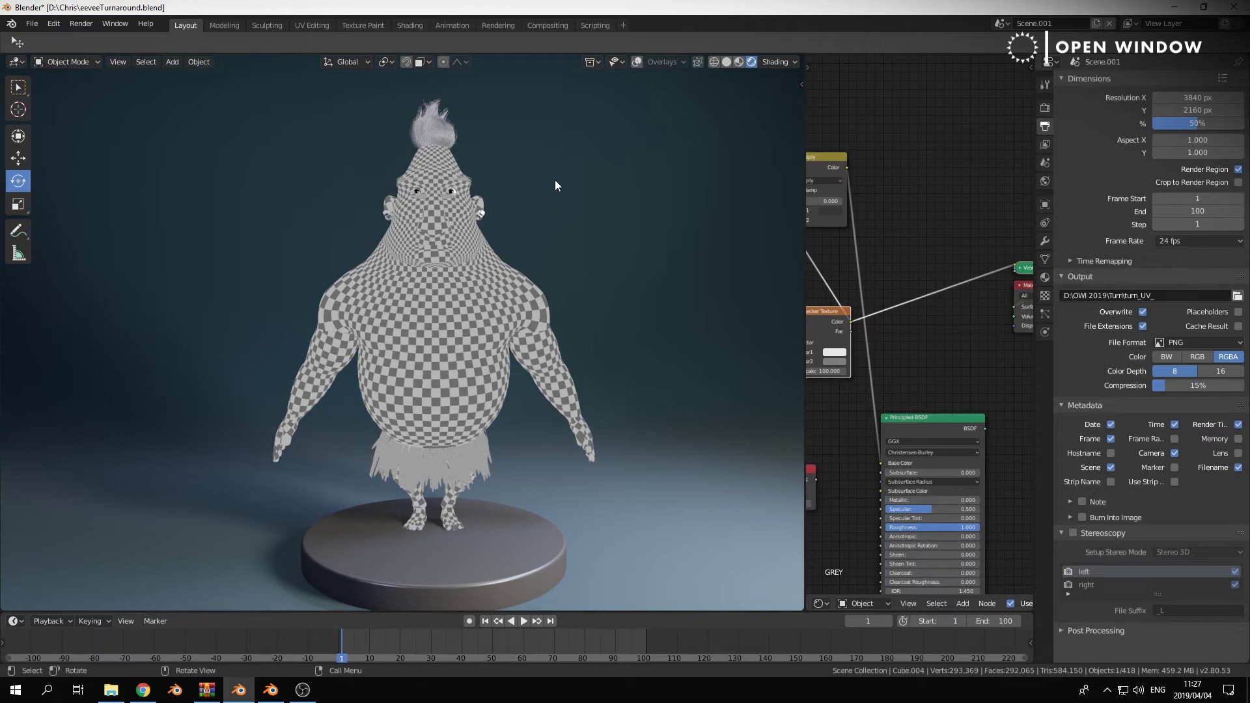
key("ctrl")
key("ctrl+s")
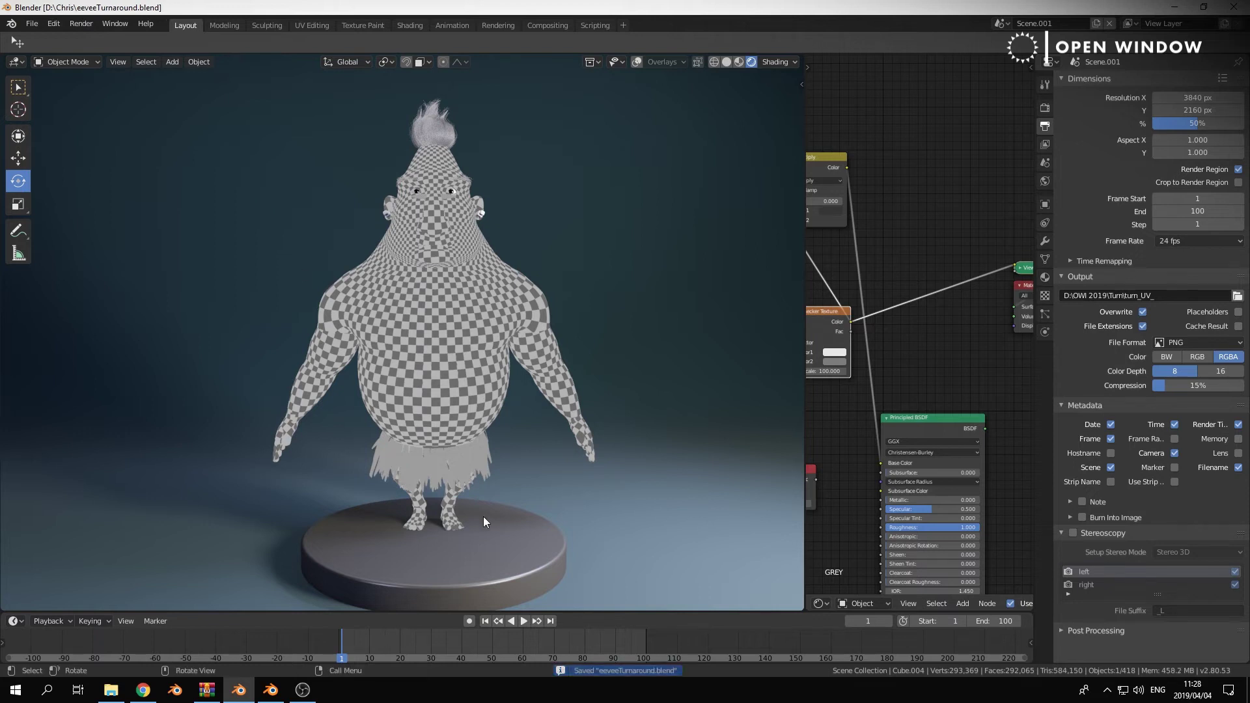
- Select the turntable disc under the character and unlink its material
left_click(547, 502)
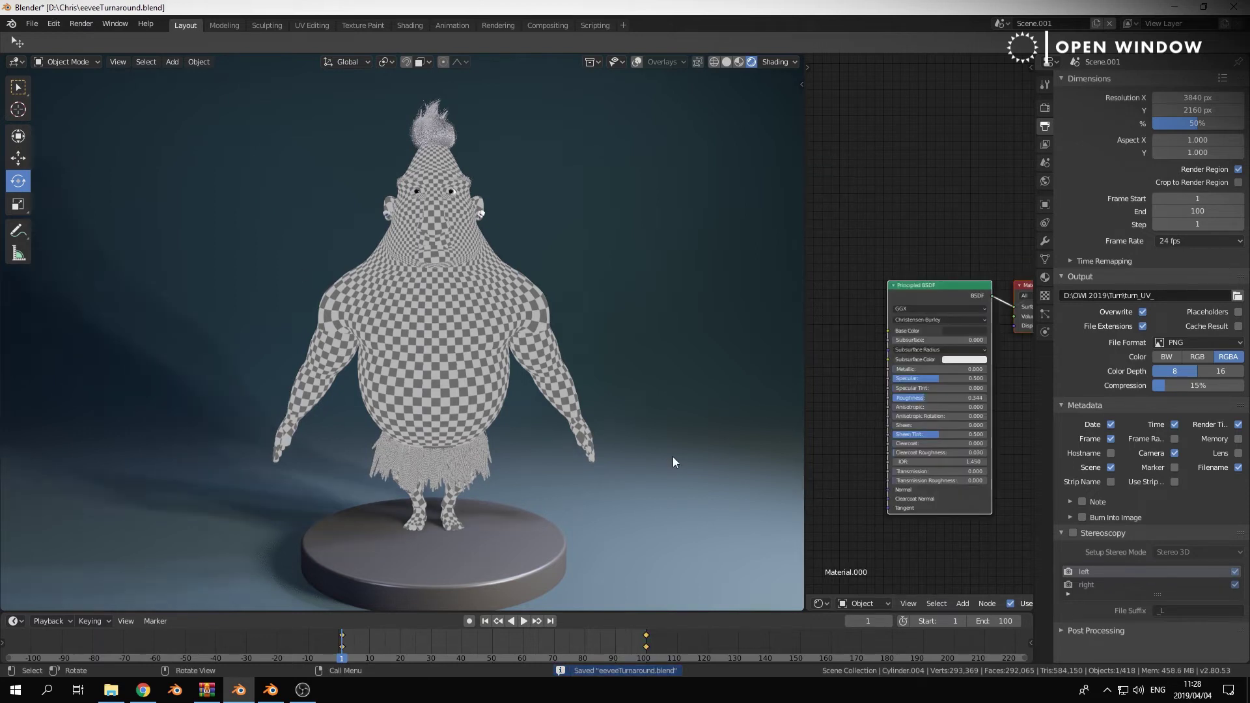
left_click(1045, 279)
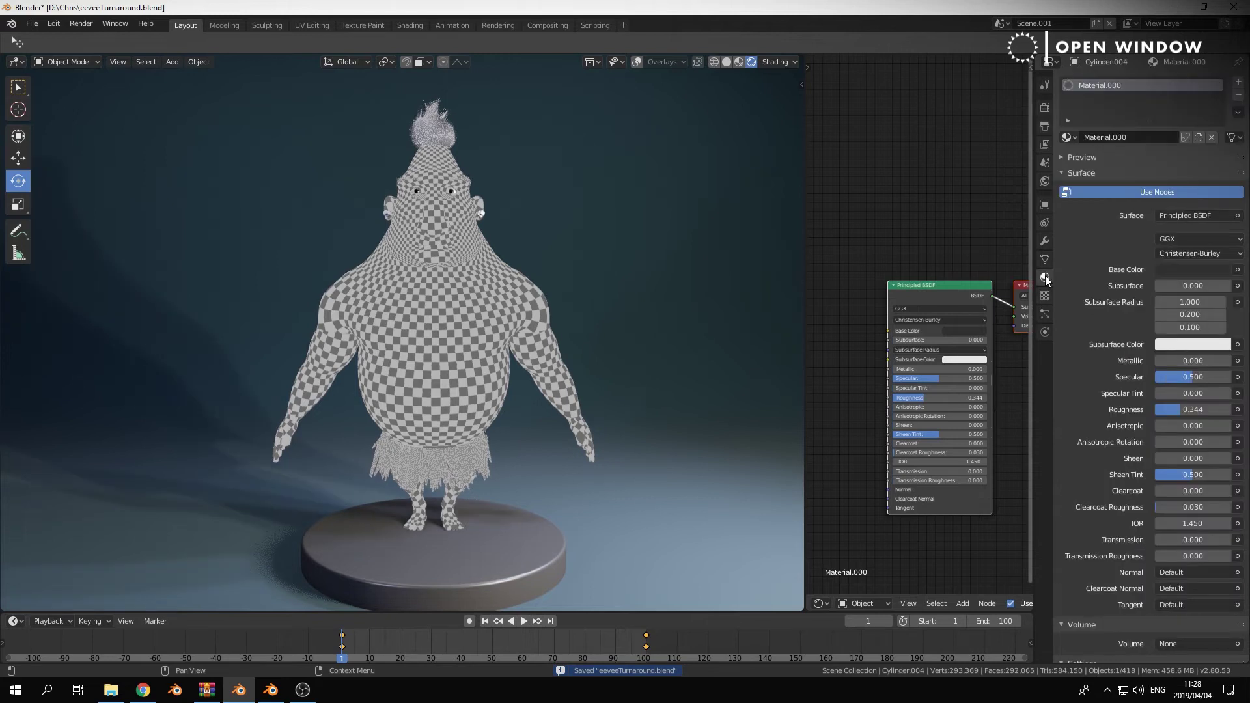
left_click(1213, 138)
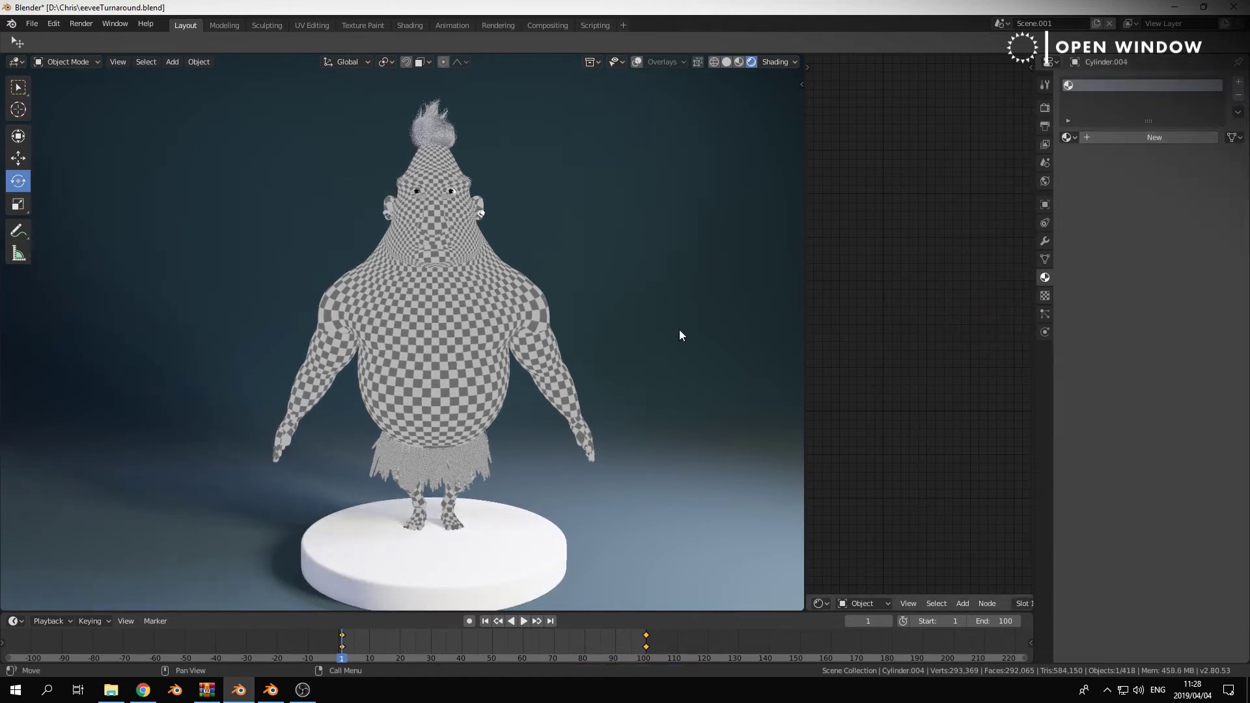
- Select the backdrop, switch the Shader Editor area to the Outliner, and hide the Lights+Cam.001 collection
left_click(662, 308)
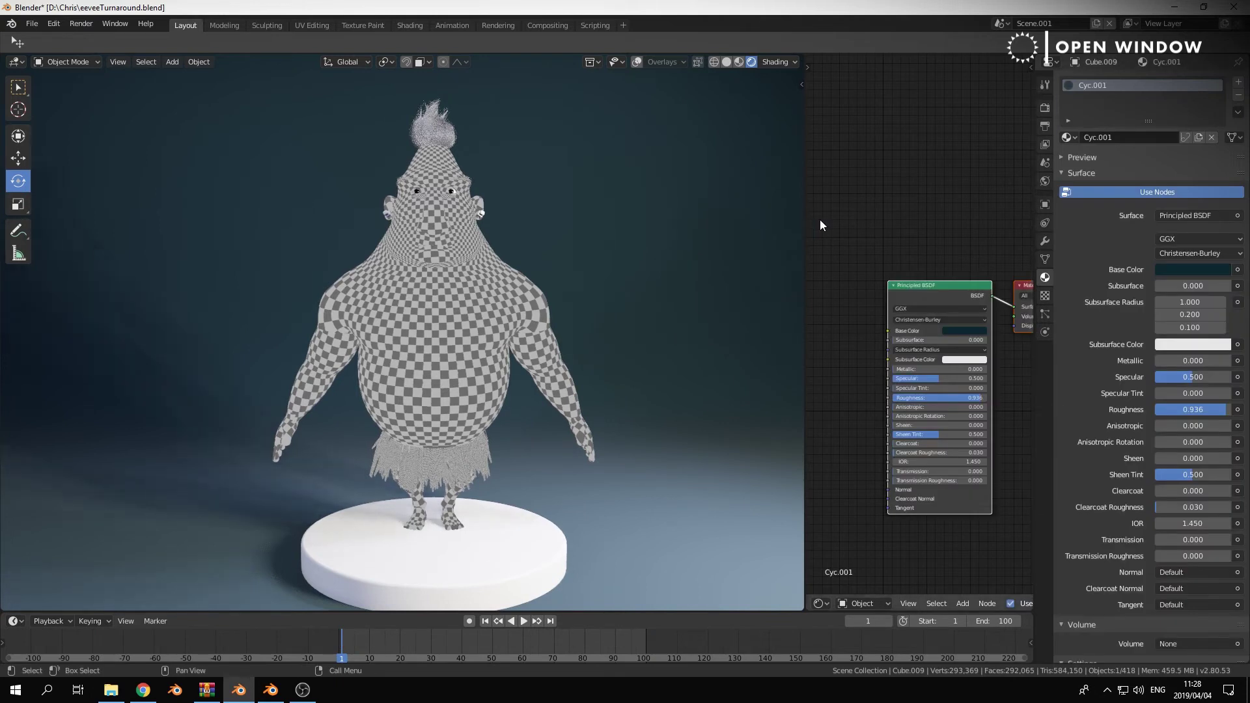
left_click(821, 603)
key("Escape")
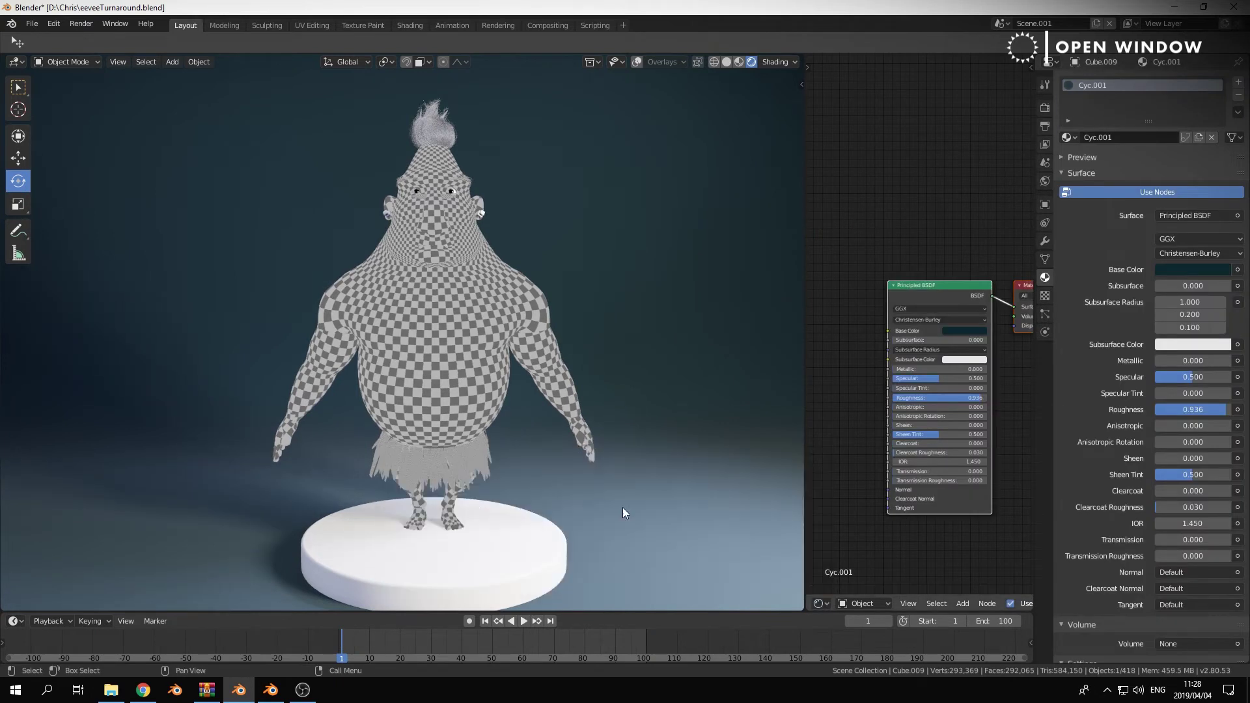
left_click(818, 604)
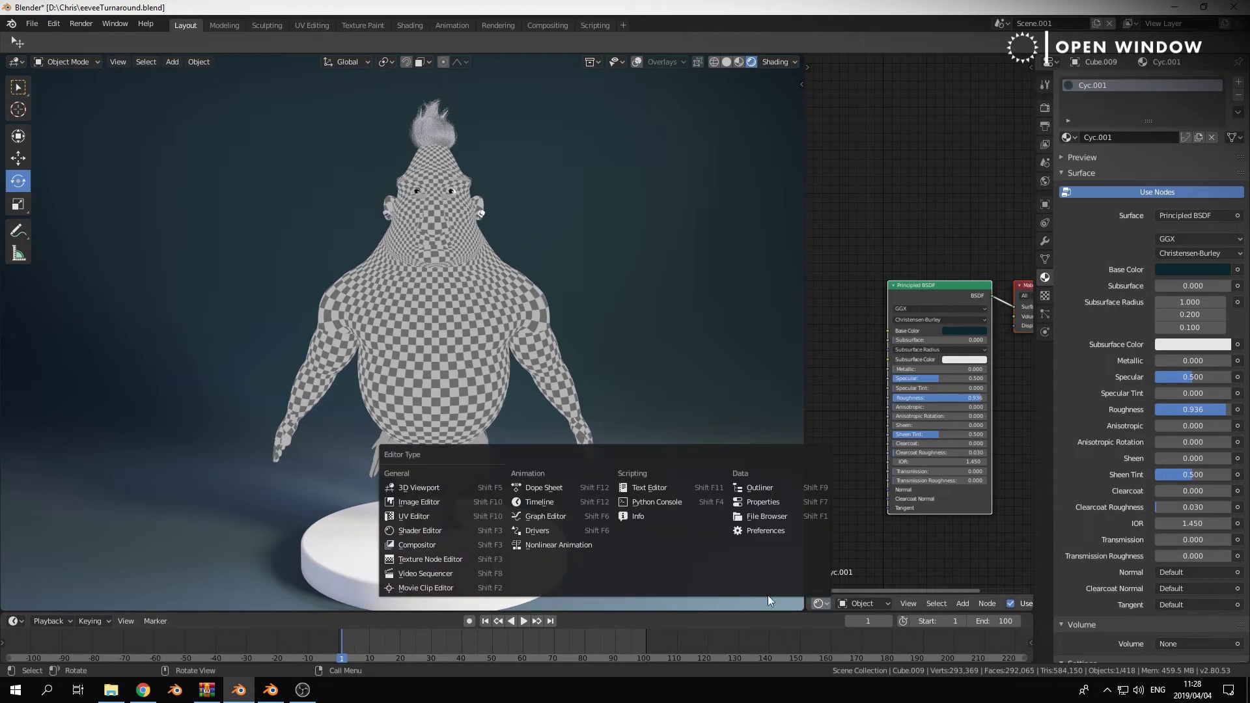
left_click(775, 489)
left_click(1022, 74)
left_click(1010, 74)
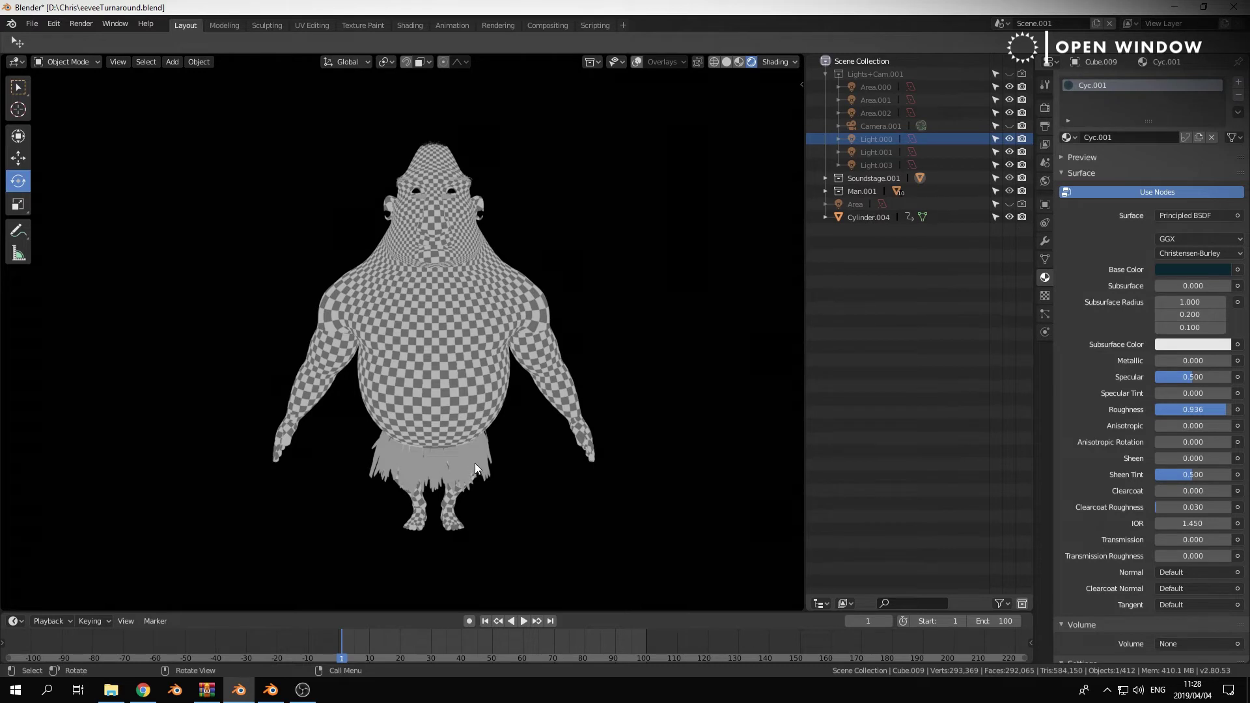
- Unlink the GREY material from the Leaf object in the Man.001 collection and test-render the frame
left_click(830, 194)
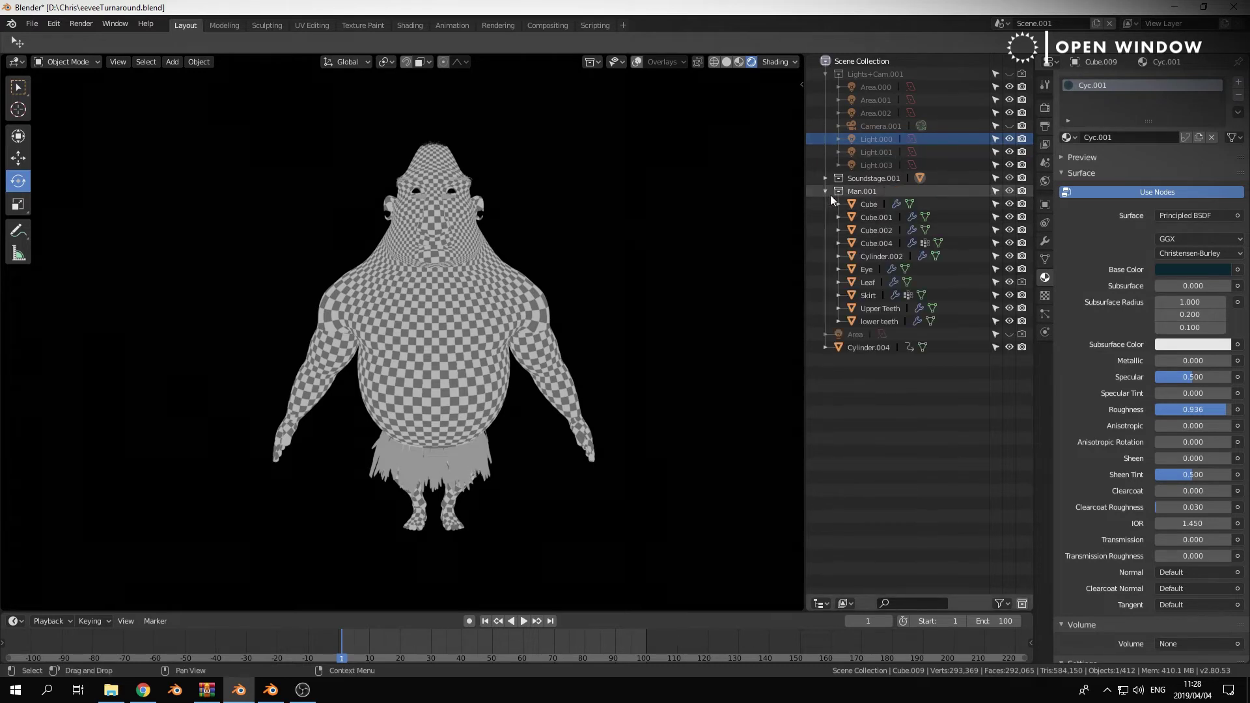
left_click(873, 282)
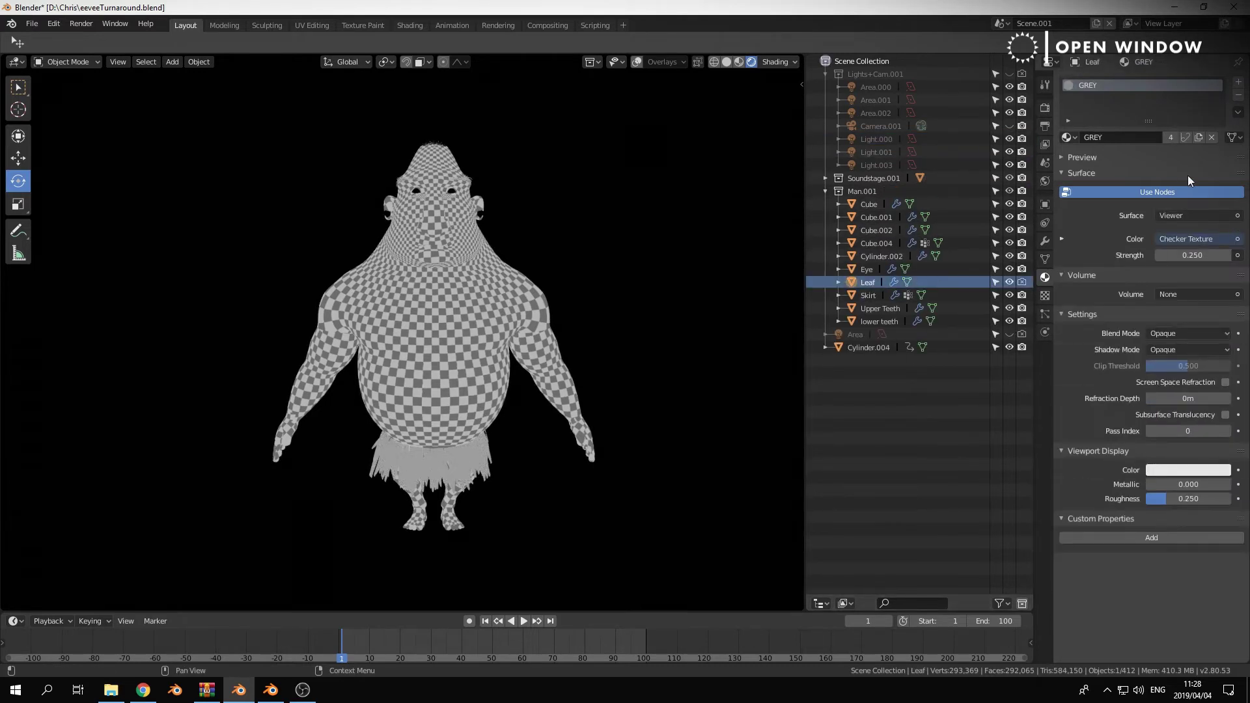
left_click(1211, 137)
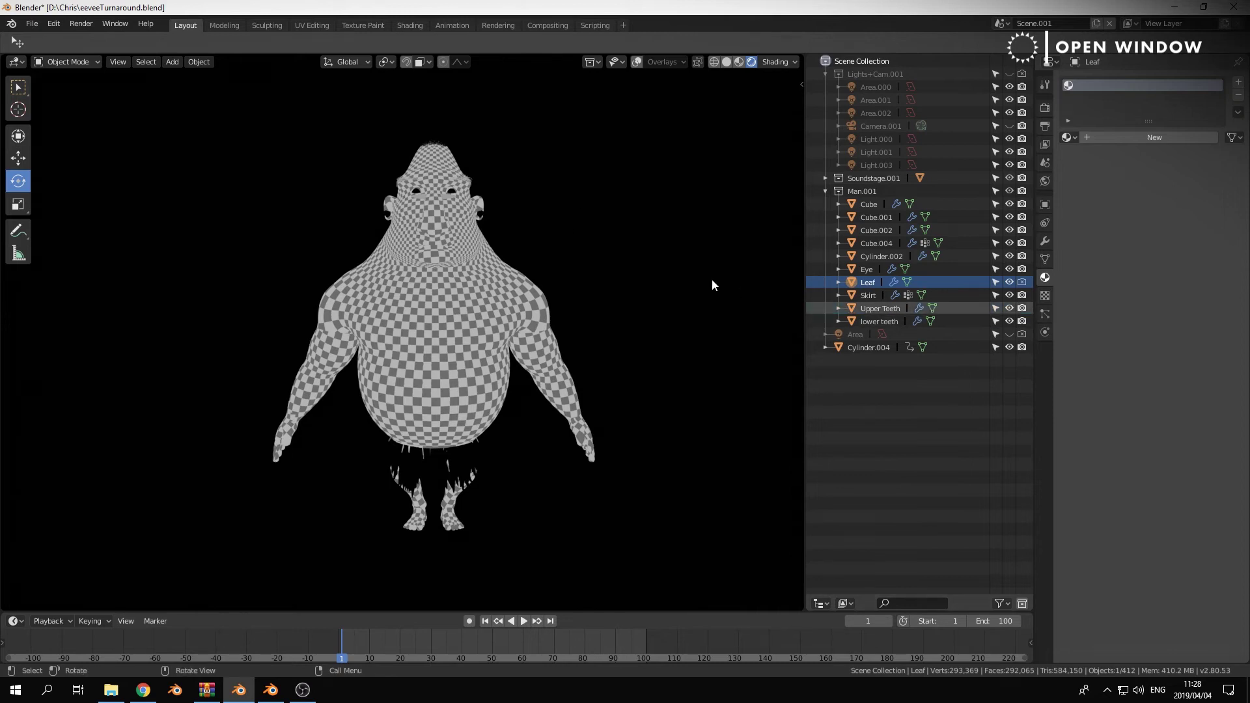
key("F12")
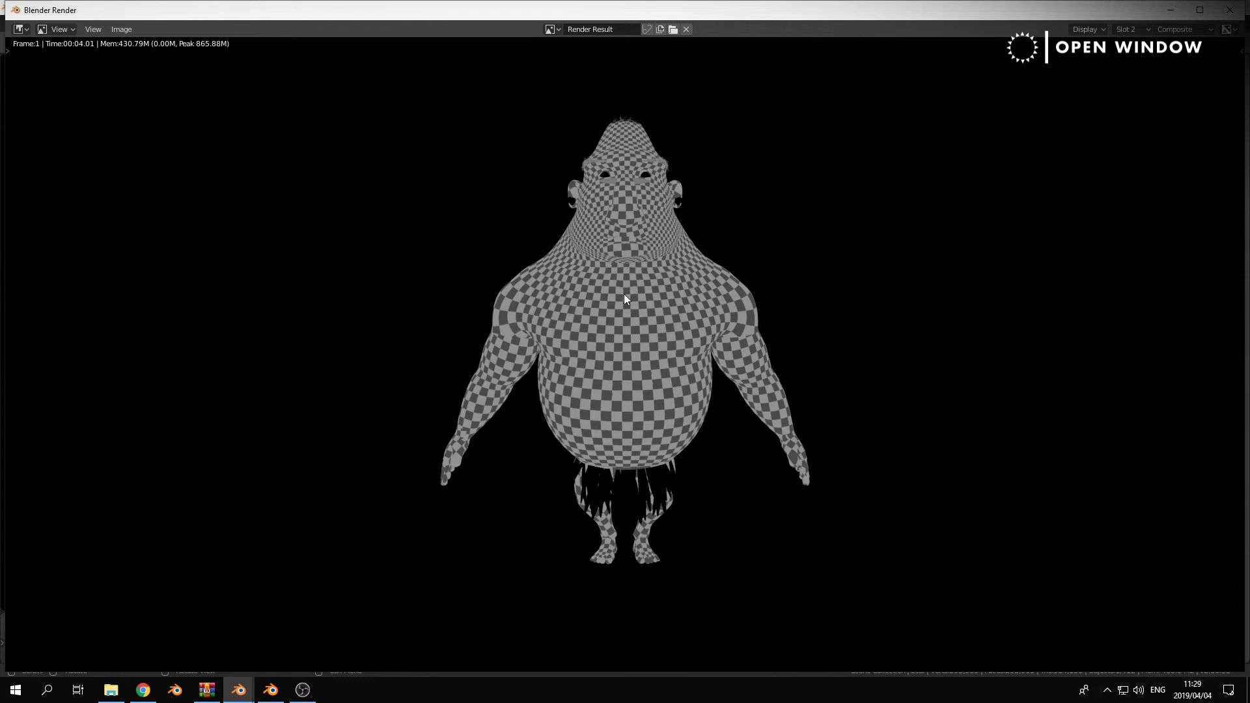
left_click(1230, 10)
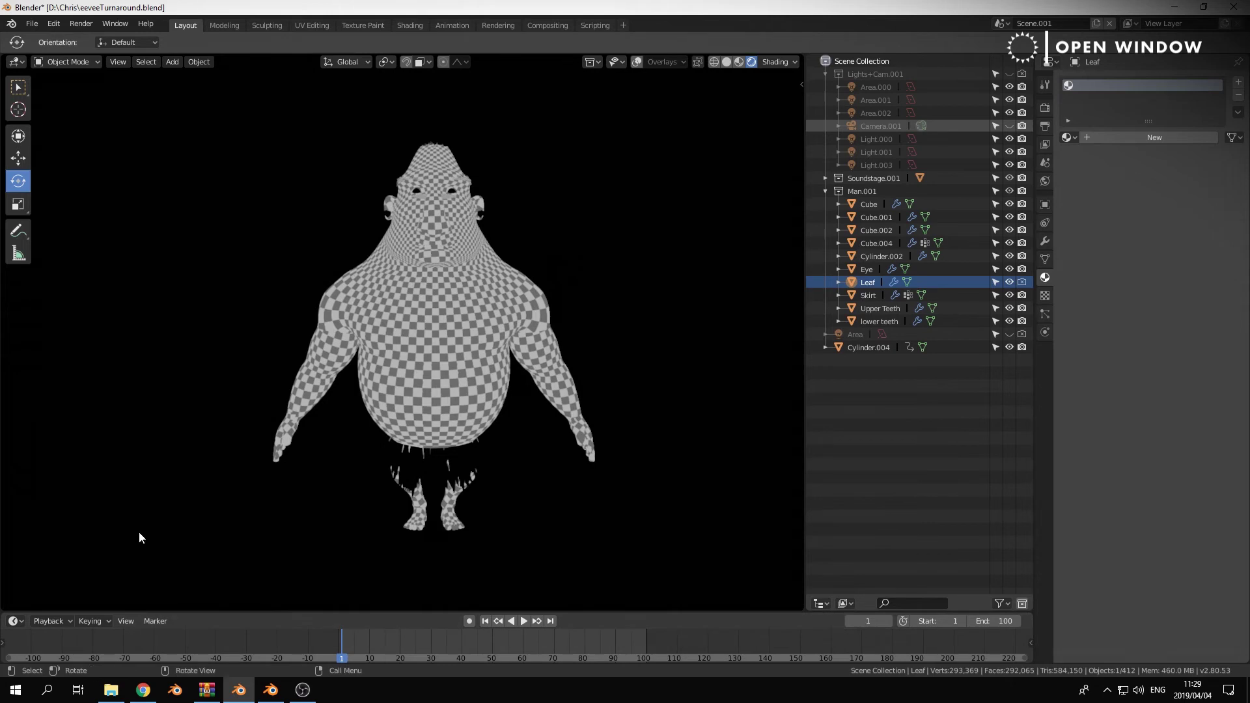
- Set the viewport to solid shading, with the Lights+Cam.001 collection and the viewport overlays shown
left_click(727, 62)
key("KP_0")
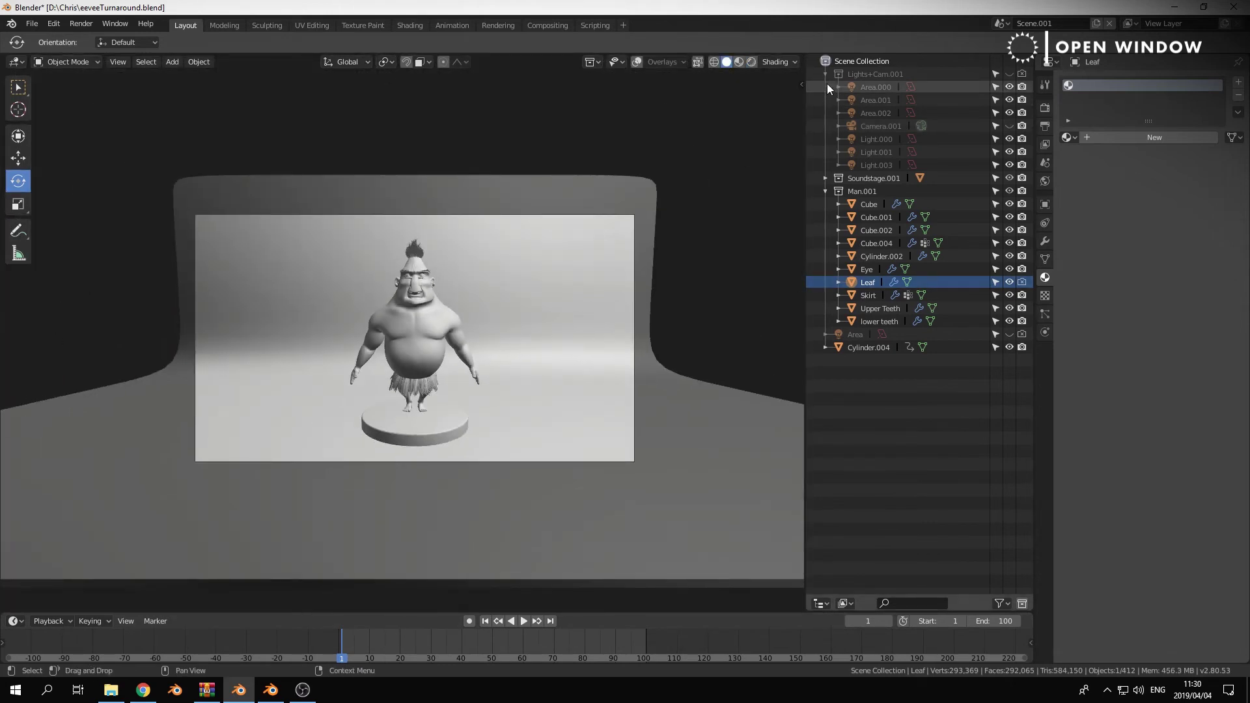
left_click(1010, 74)
middle_click_drag(495, 241, 564, 242)
scroll(565, 241, "down", 4)
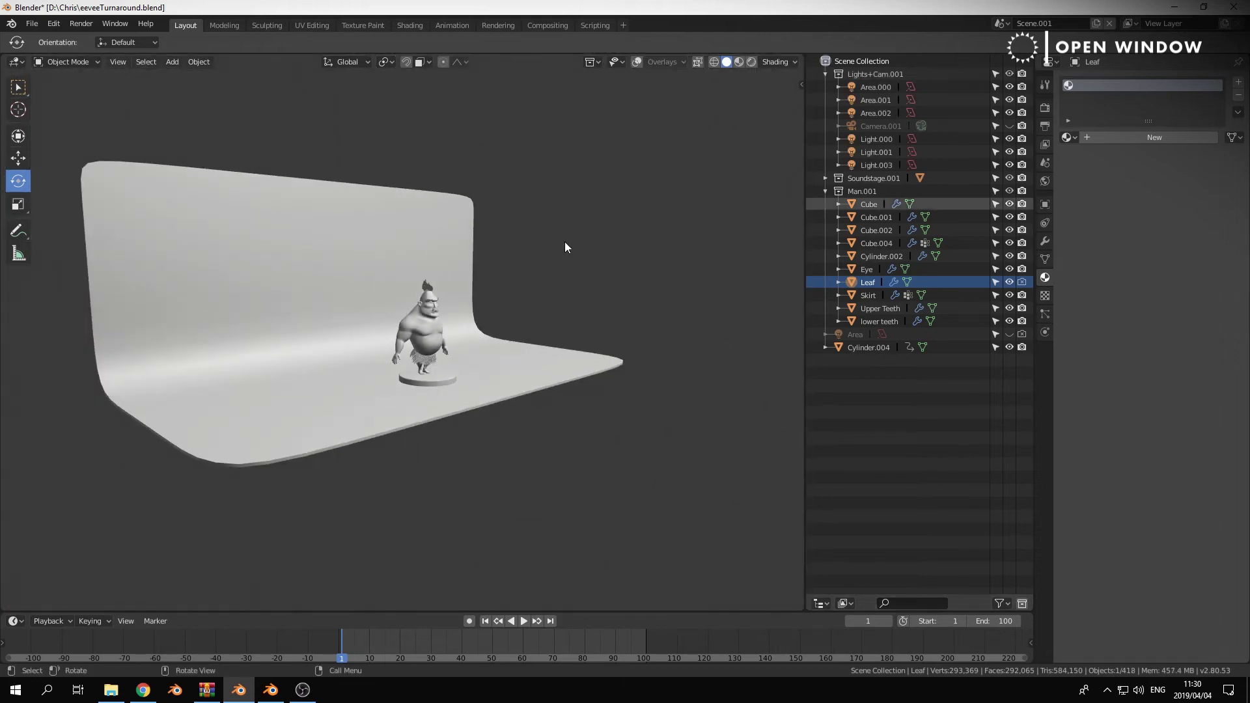
left_click(638, 61)
- Hide all area lights and other lights in Lights+Cam.001, leaving Camera.001 visible and selected
middle_click_drag(586, 195, 508, 214)
left_click_drag(1009, 87, 1011, 163)
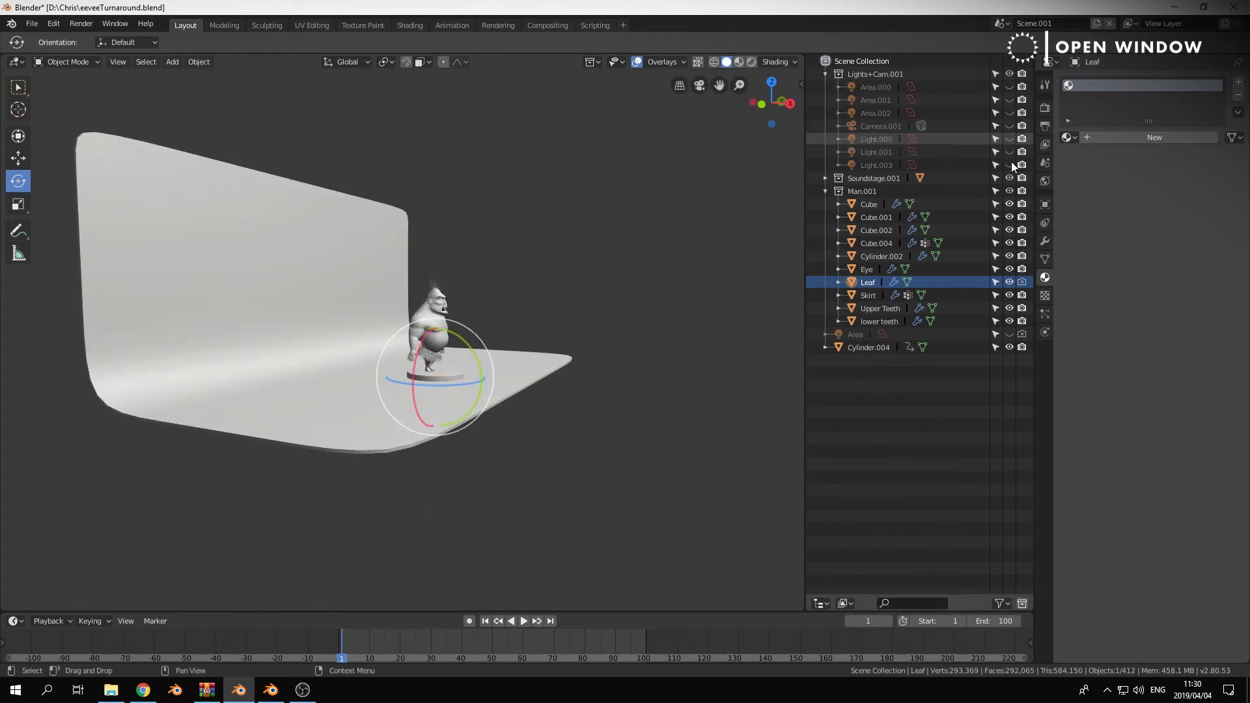
left_click(883, 126)
left_click(484, 293)
middle_click_drag(484, 295, 469, 271)
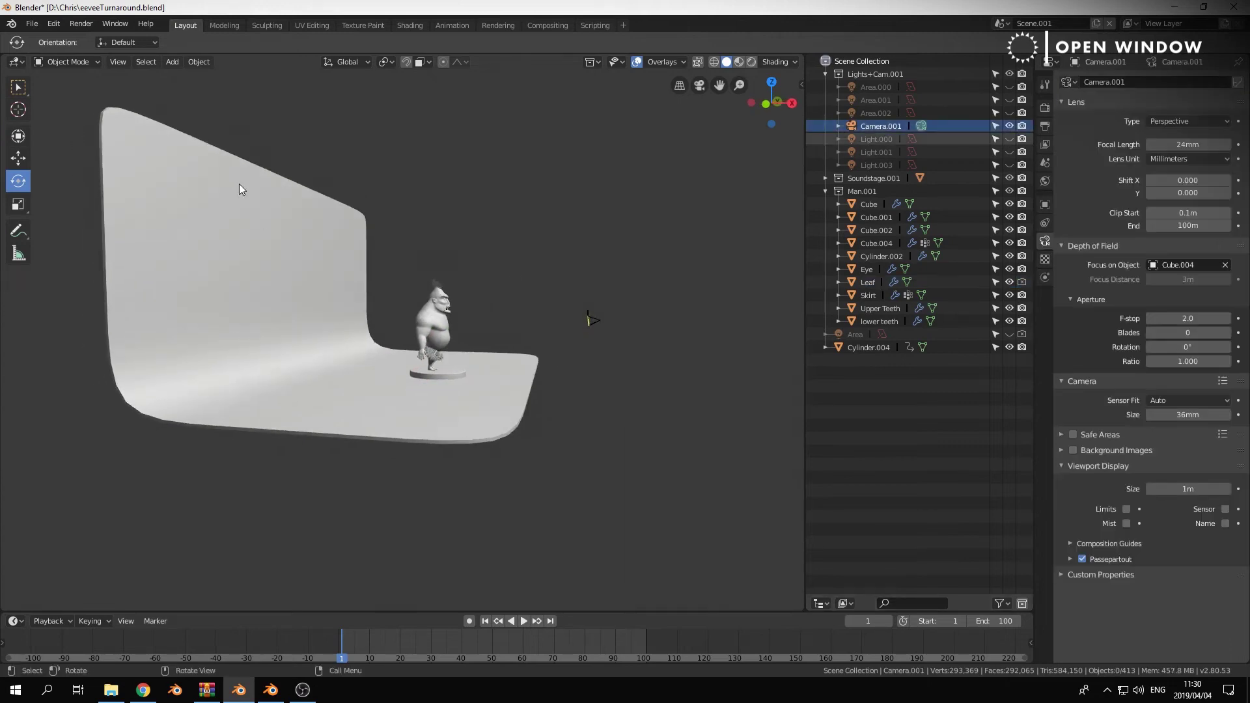
- Select the backdrop, character, turntable disc and camera together and copy them
left_click(697, 62)
left_click(698, 62)
left_click(637, 62)
left_click(636, 62)
left_click_drag(246, 143, 660, 515)
key("ctrl+c")
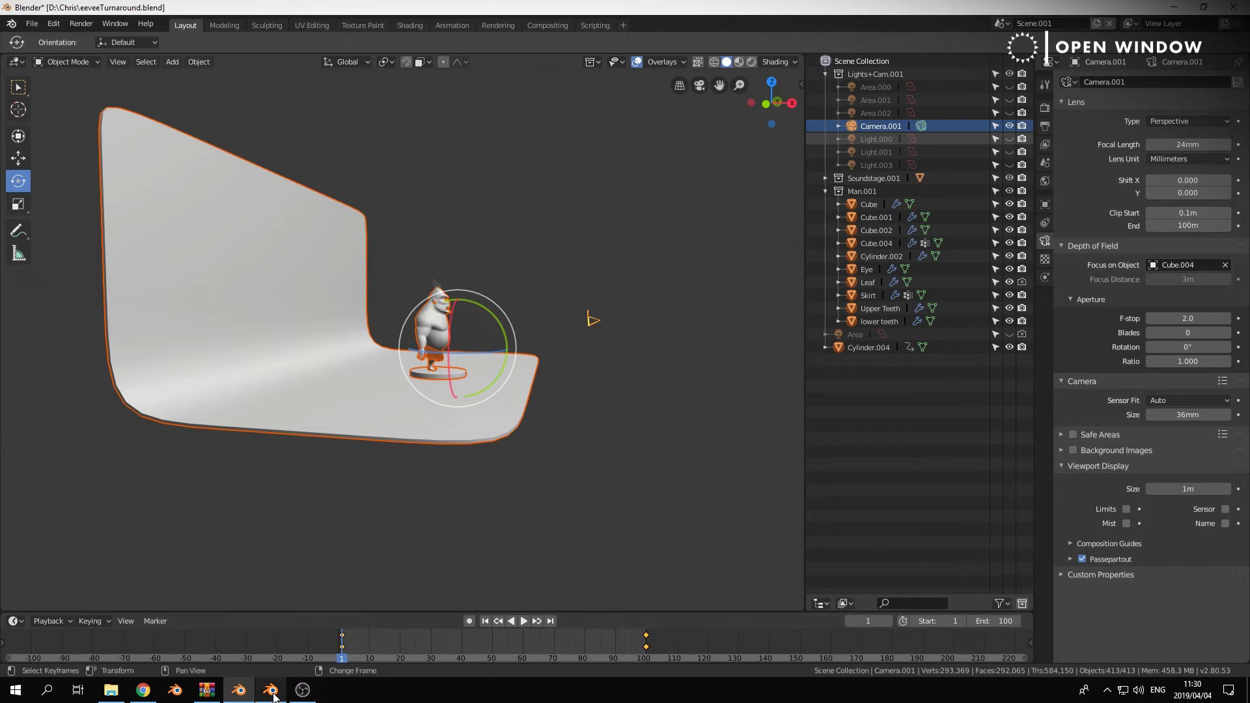
- Switch to the Blender 2.79 window, dismiss the splash screen, and delete all default objects from the scene
mouse_move(272, 694)
left_click(286, 663)
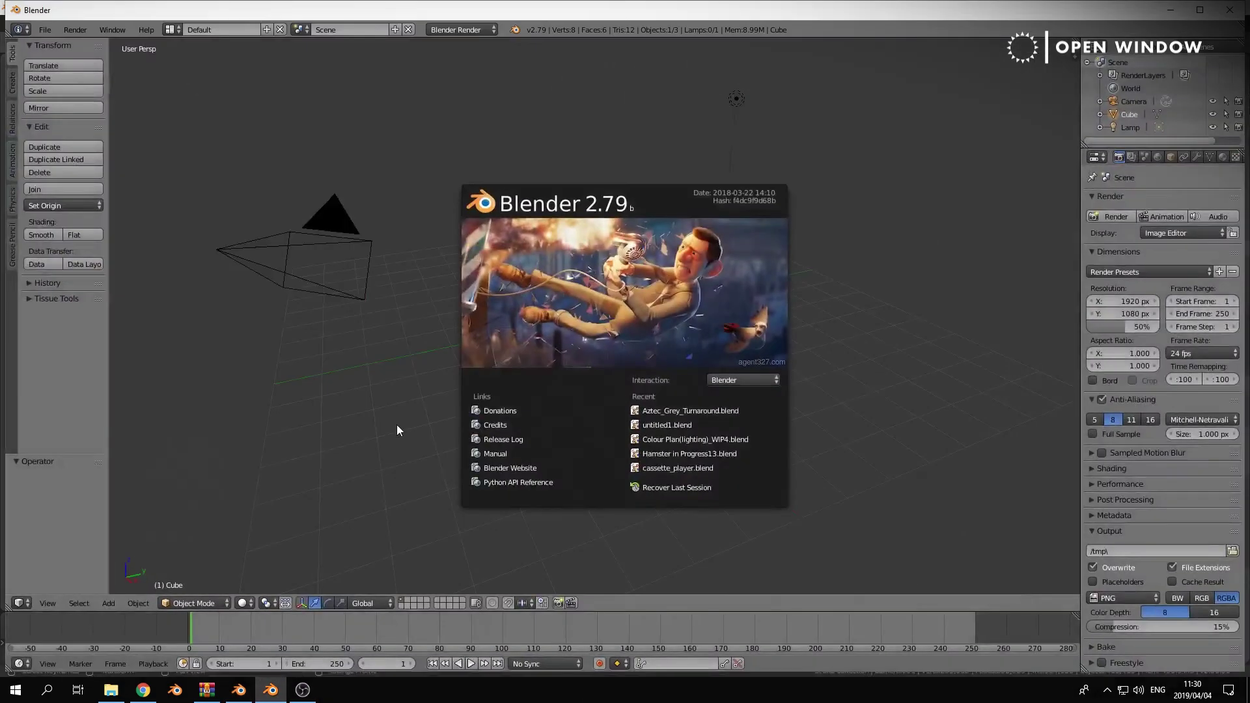
left_click(406, 342)
middle_click_drag(721, 355, 704, 360)
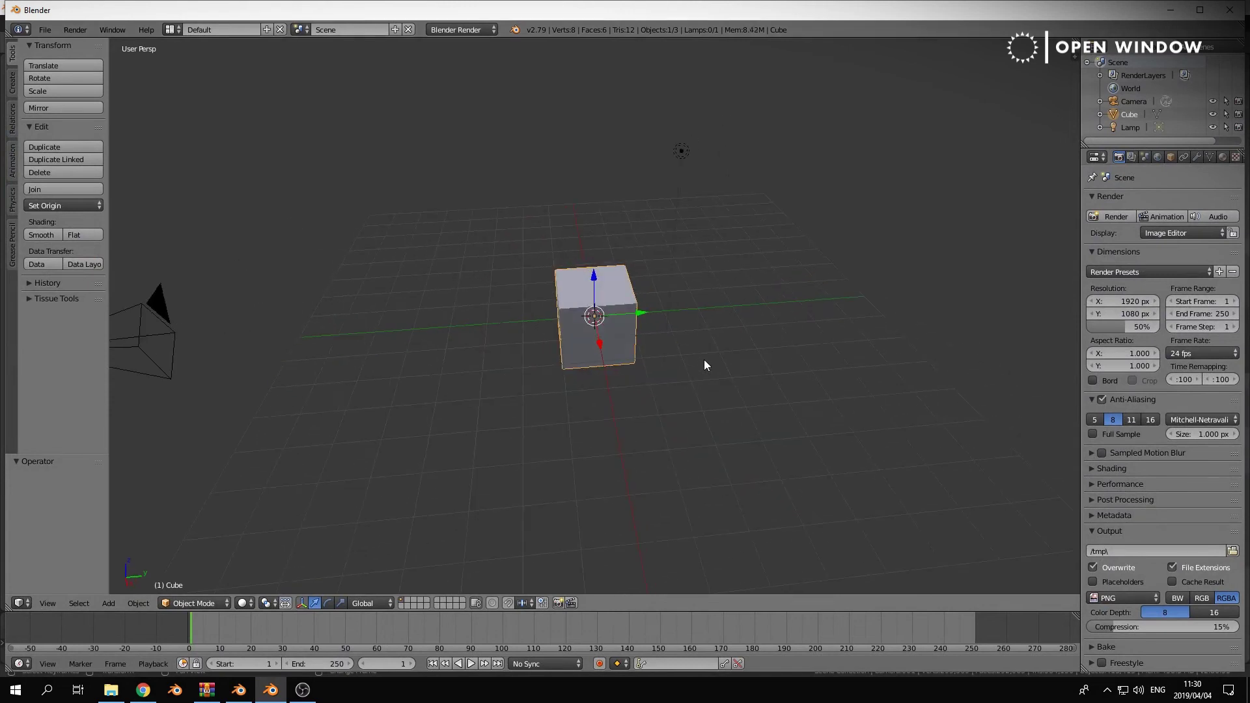
scroll(735, 329, "down", 3)
key("a")
key("a")
key("Delete")
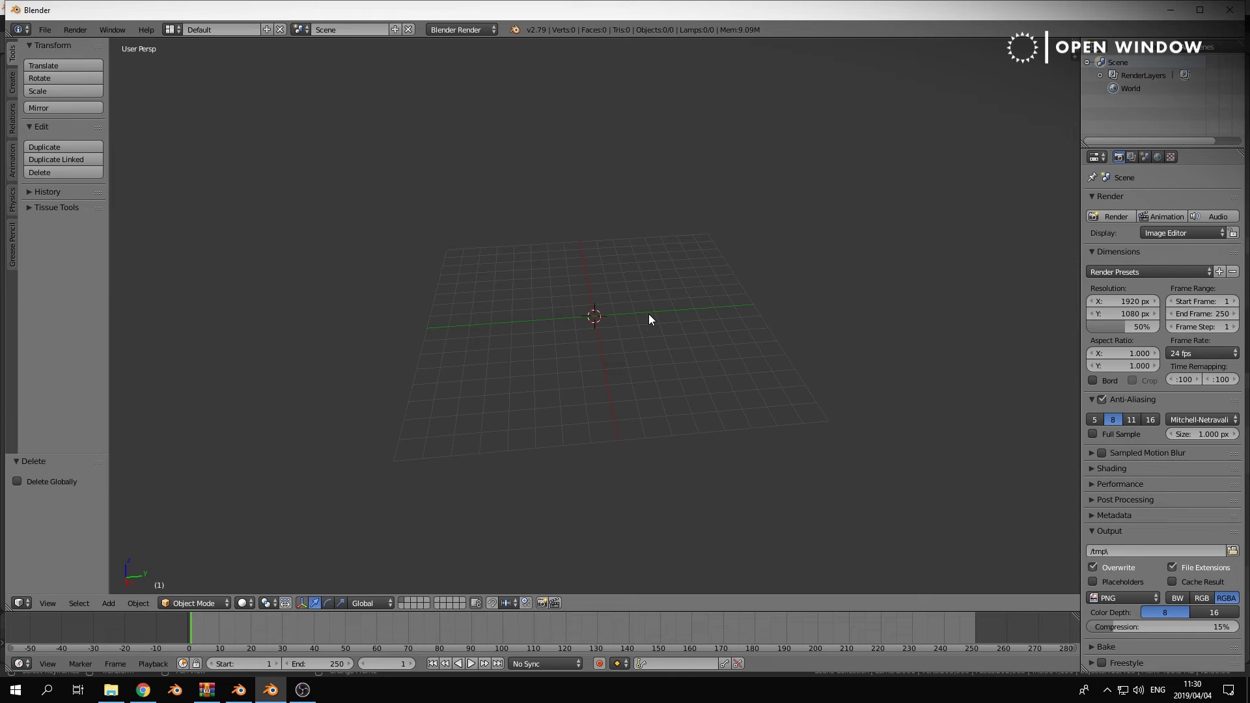
- Paste the copied turntable objects into the empty scene and show them deselected through the camera
key("ctrl+v")
middle_click_drag(747, 331, 677, 355)
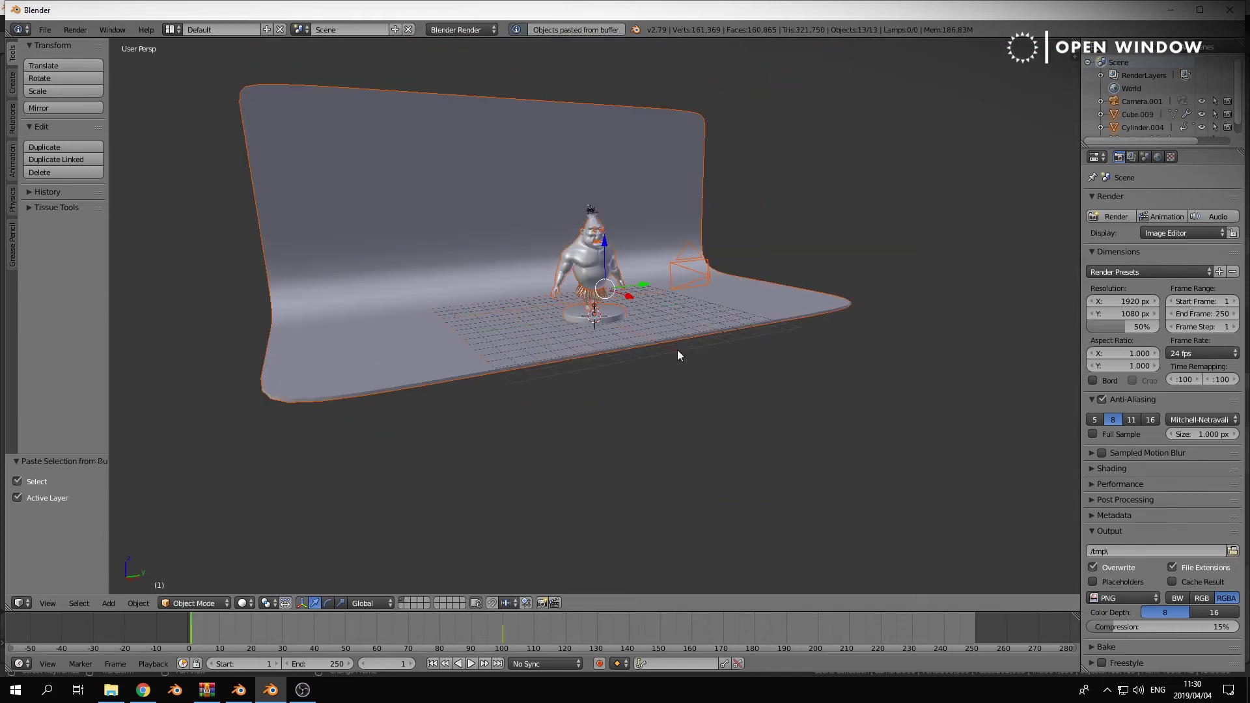
scroll(846, 298, "up", 5)
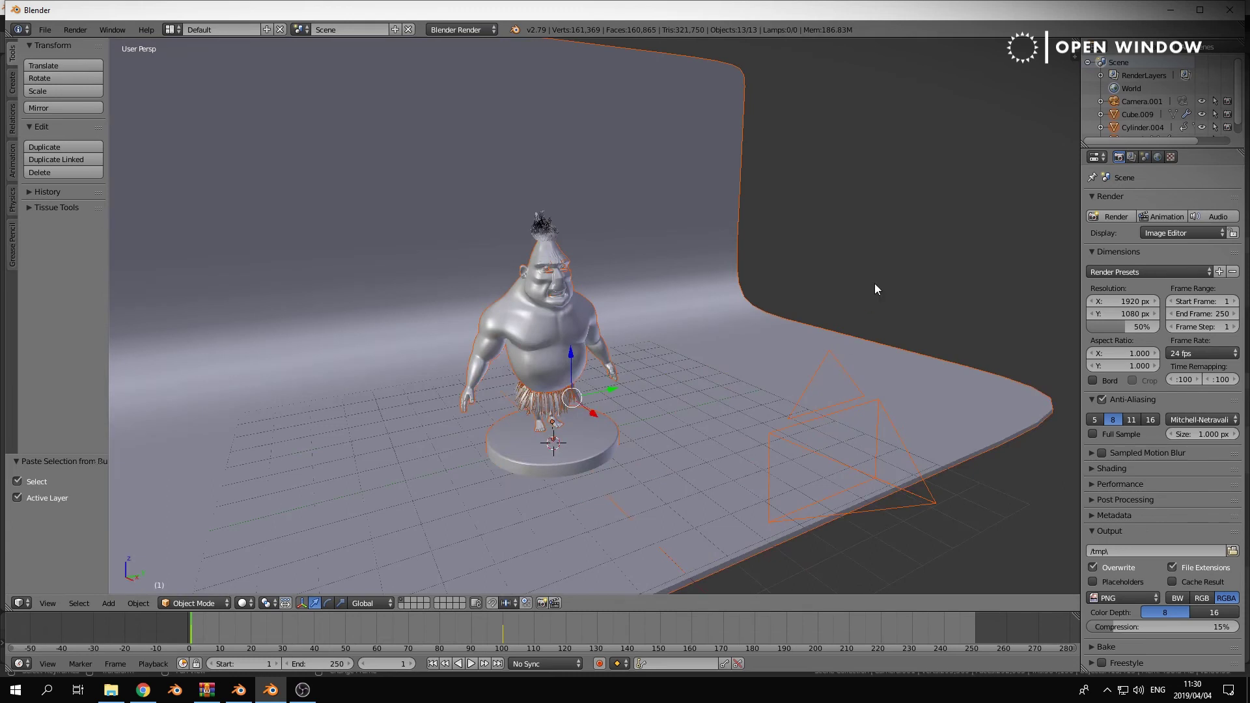
key("KP_0")
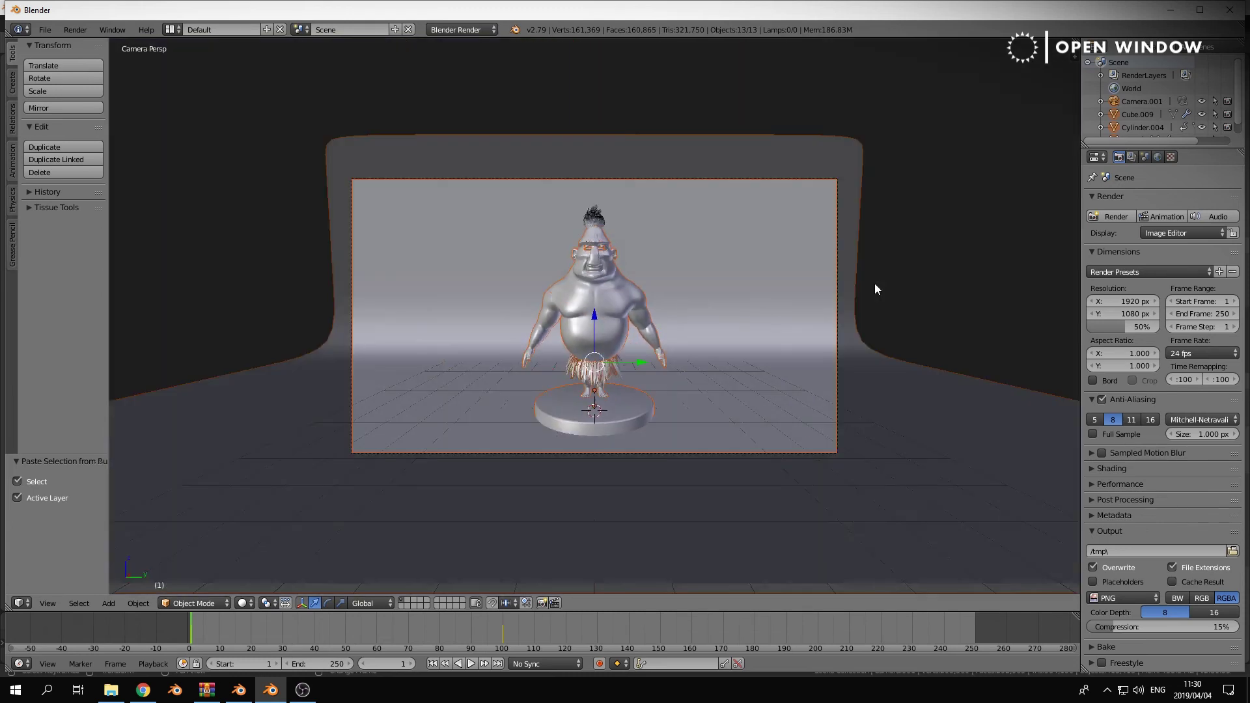
key("a")
middle_click_drag(857, 290, 901, 272, "shift")
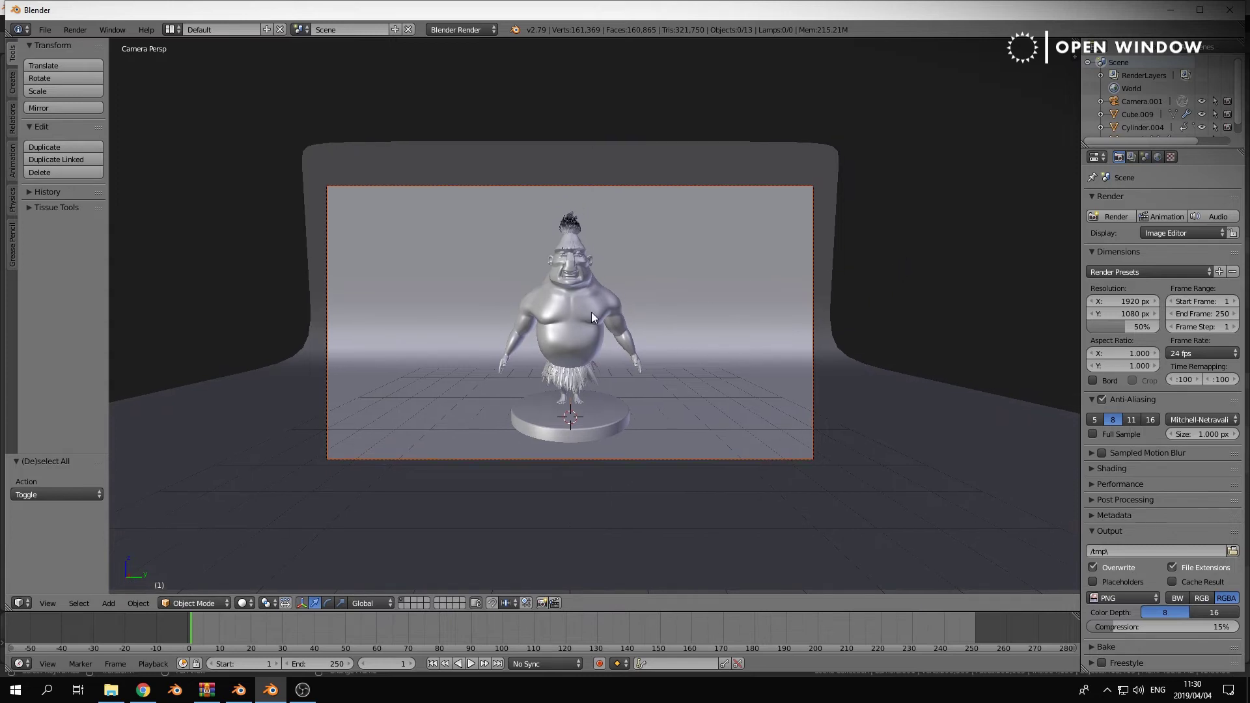
- Enable Wire and Draw All Edges display for the character's body mesh and open its modifier settings
right_click(545, 358)
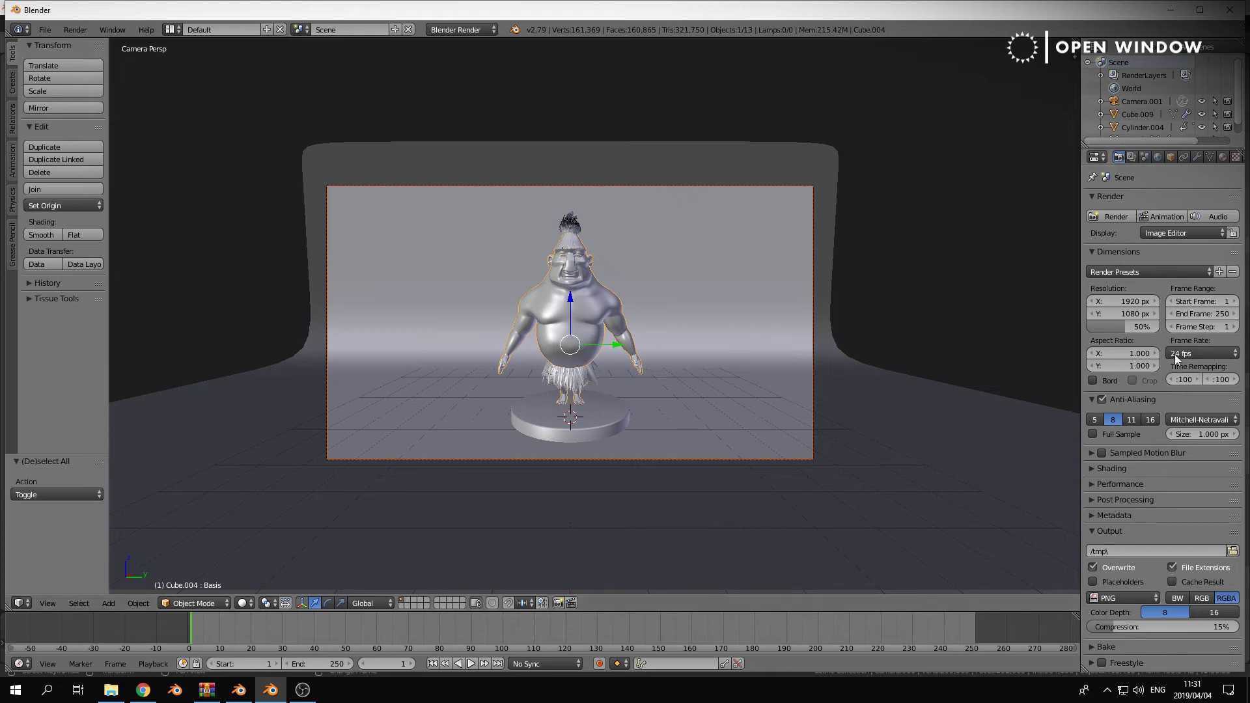
left_click(1170, 156)
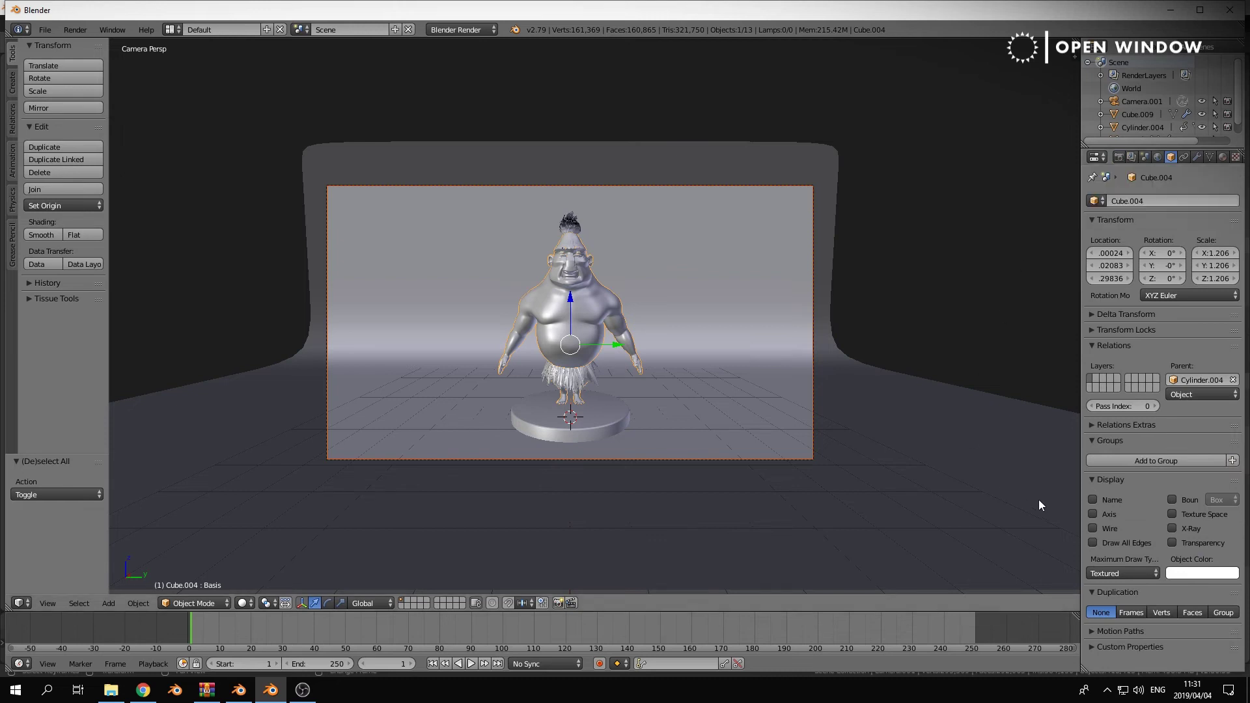
left_click(1093, 527)
left_click(1094, 543)
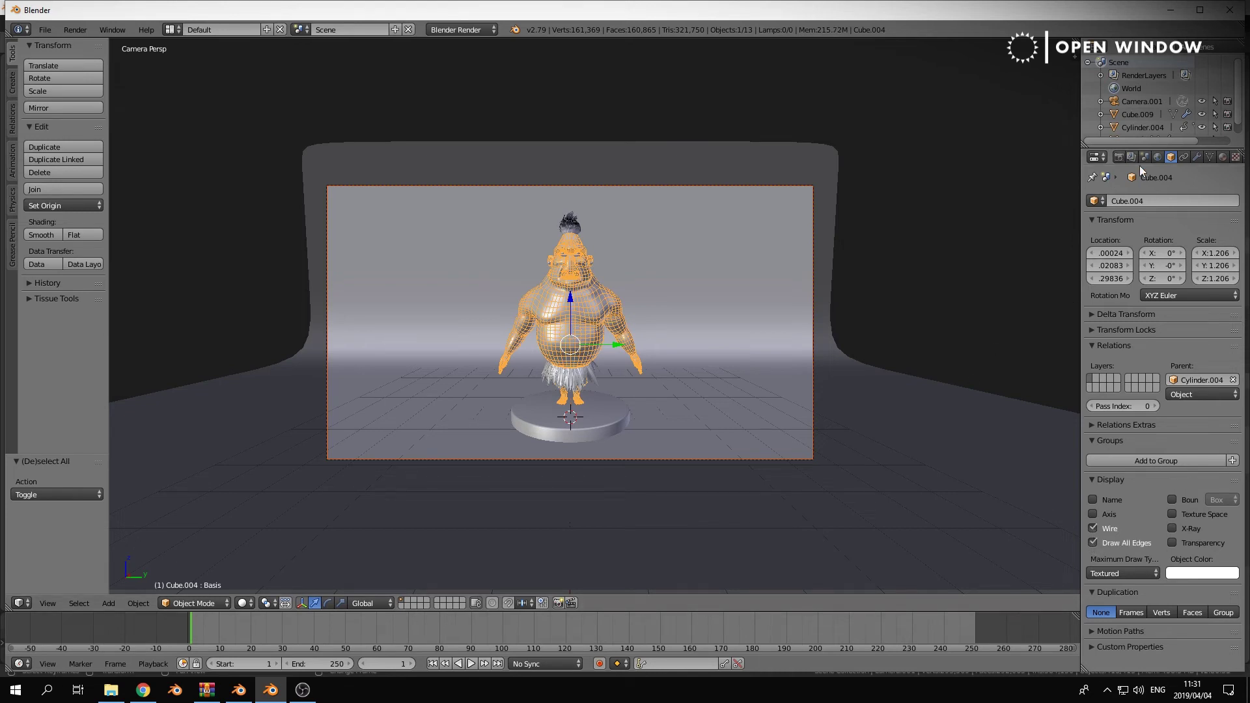
left_click(1197, 157)
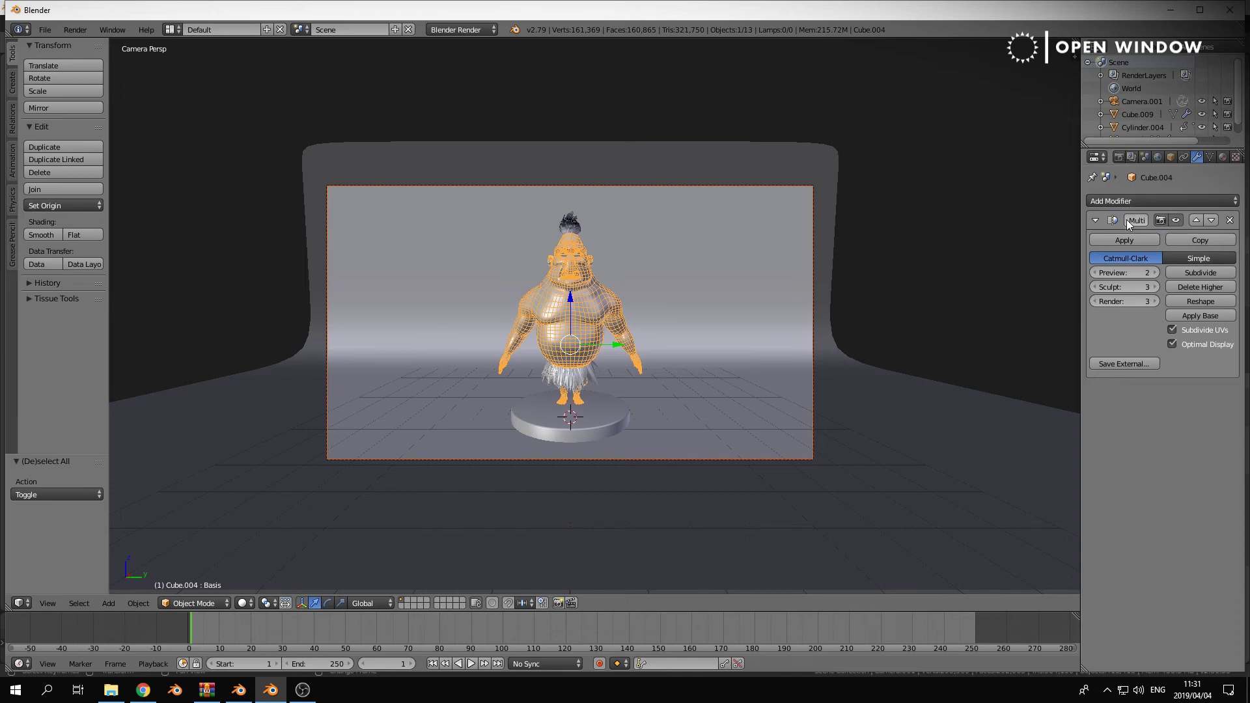
- Compare the body's wireframe density with the Multiresolution modifier's Optimal Display turned off and on, up close and at full figure
left_click(1173, 344)
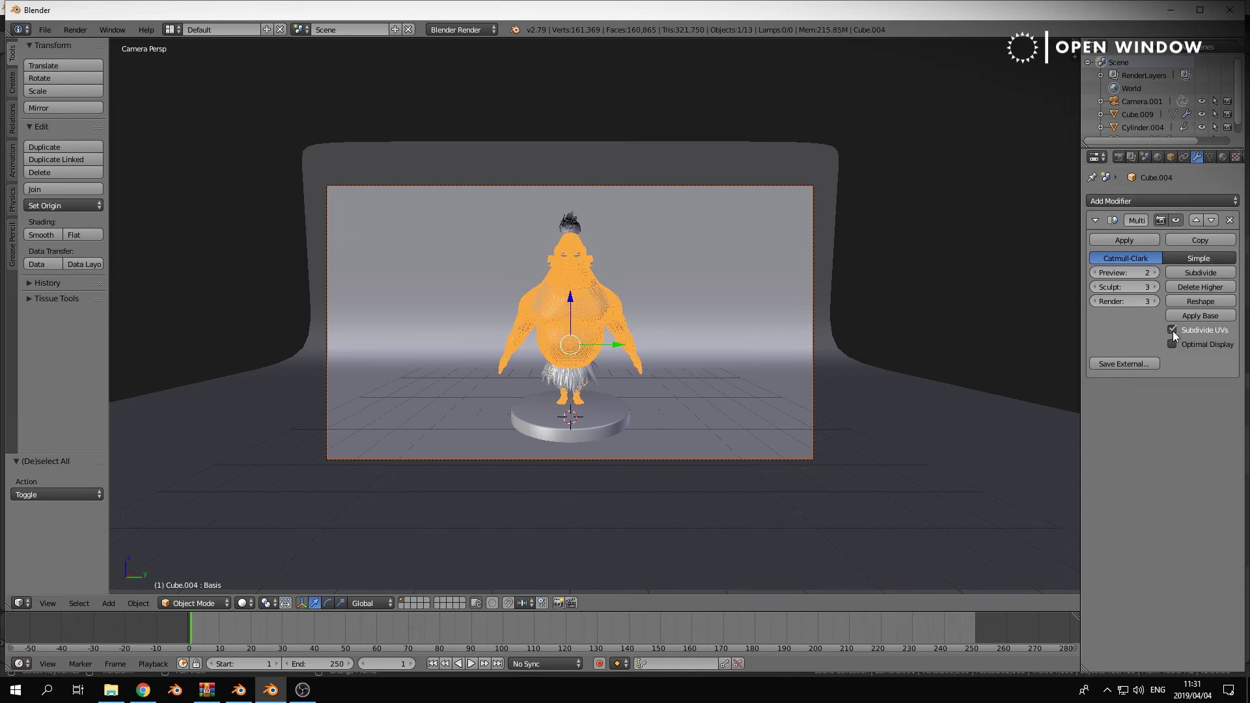
left_click(1172, 343)
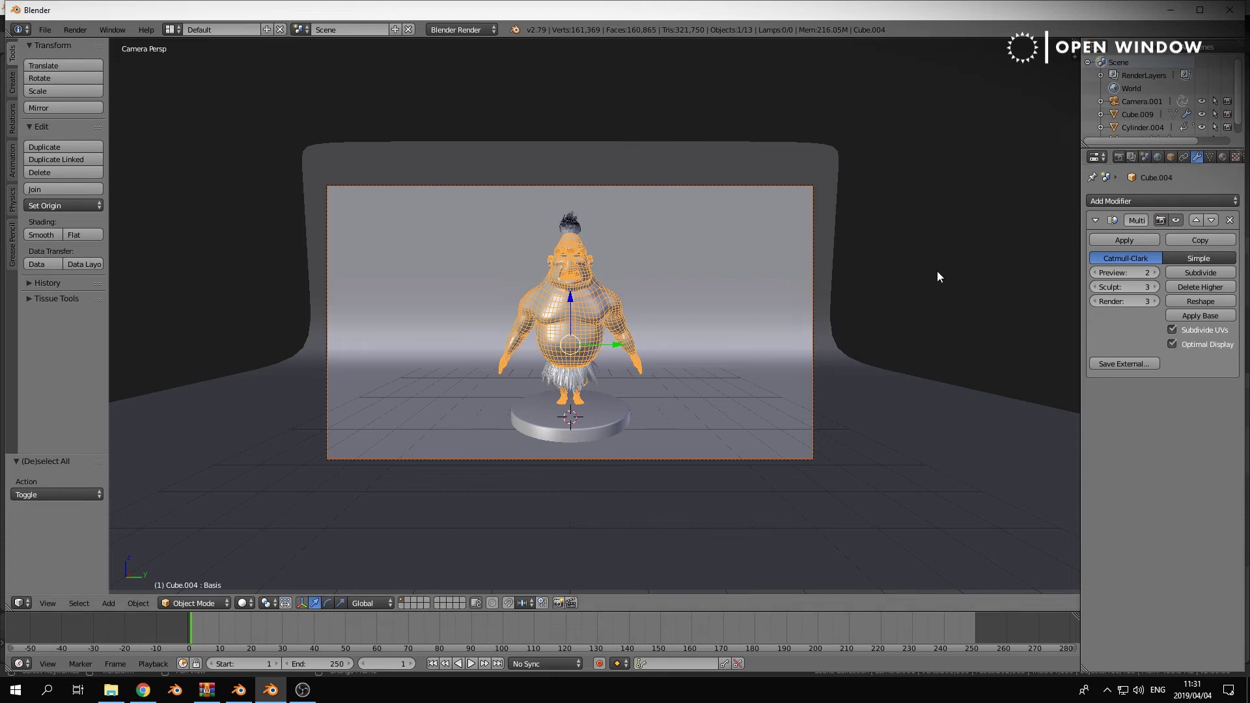
key("a")
right_click(623, 305)
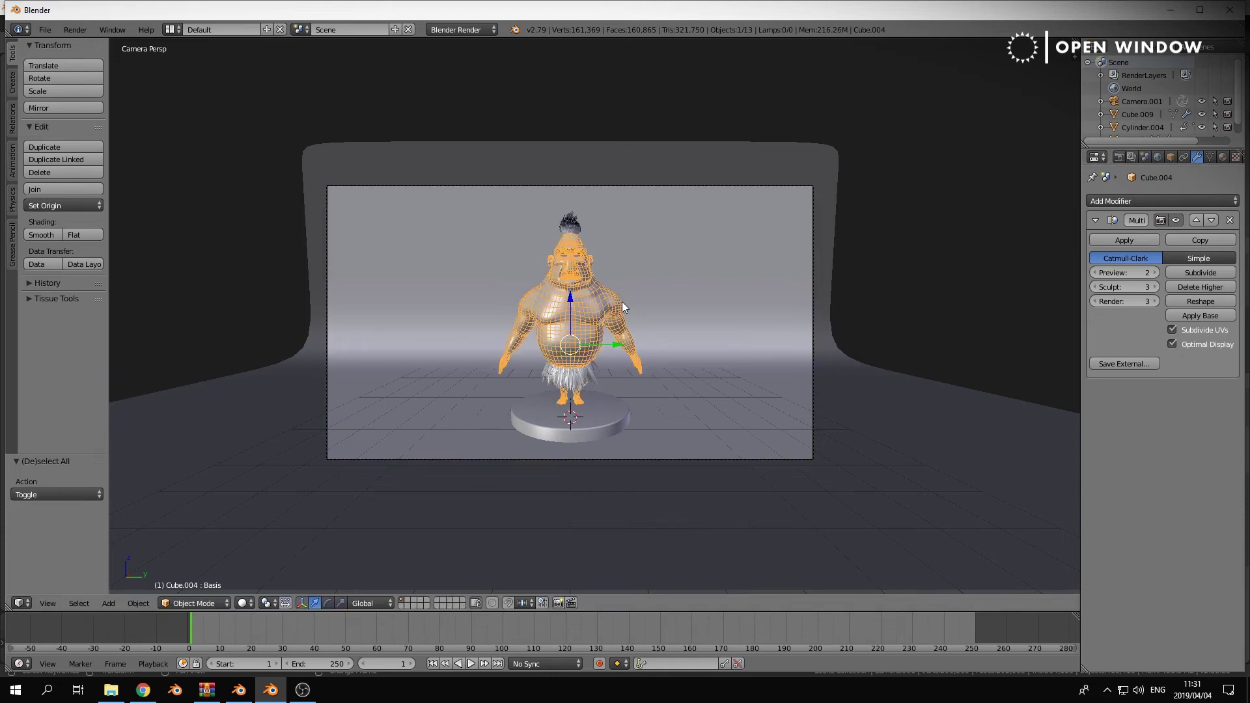
key("a")
scroll(655, 352, "up", 8)
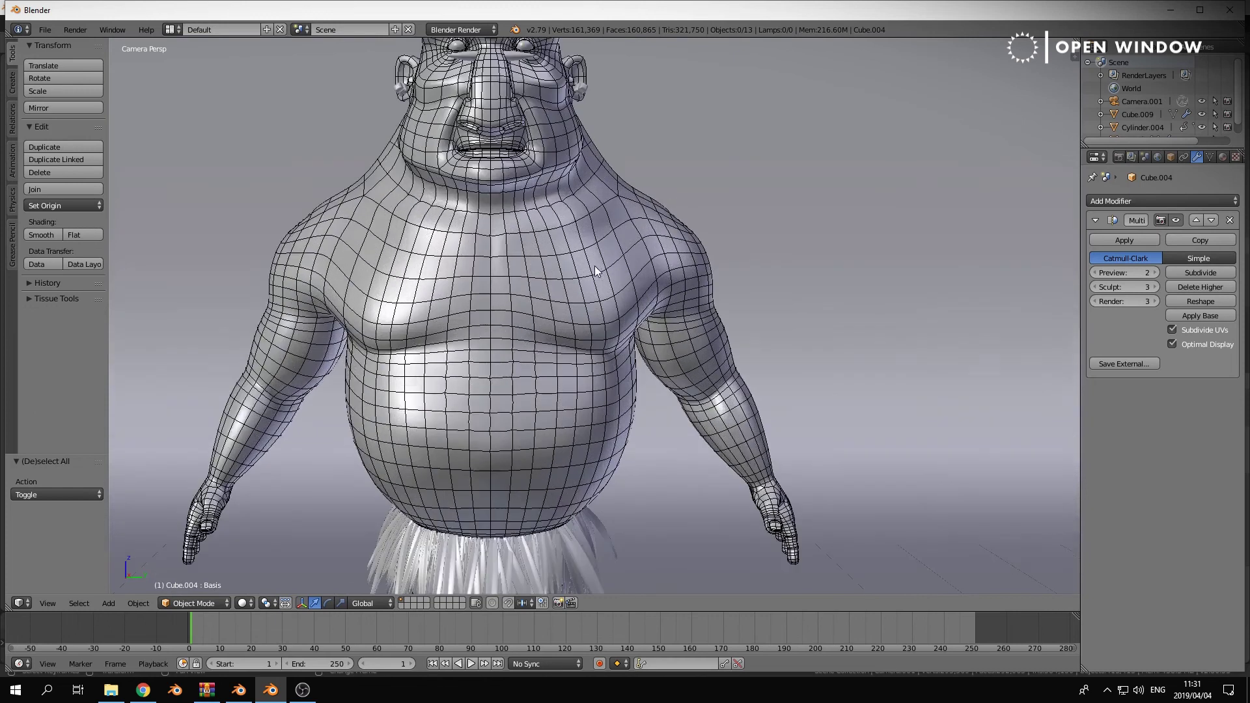
scroll(590, 254, "up", 2)
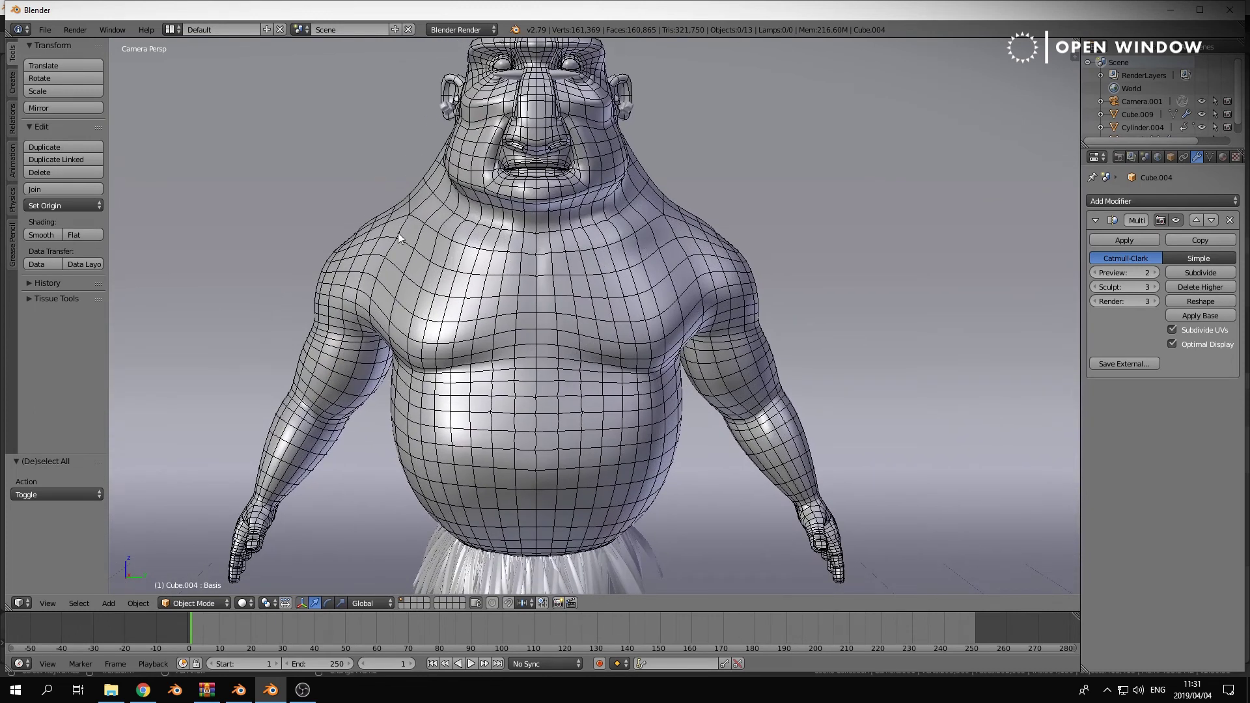
left_click(1172, 345)
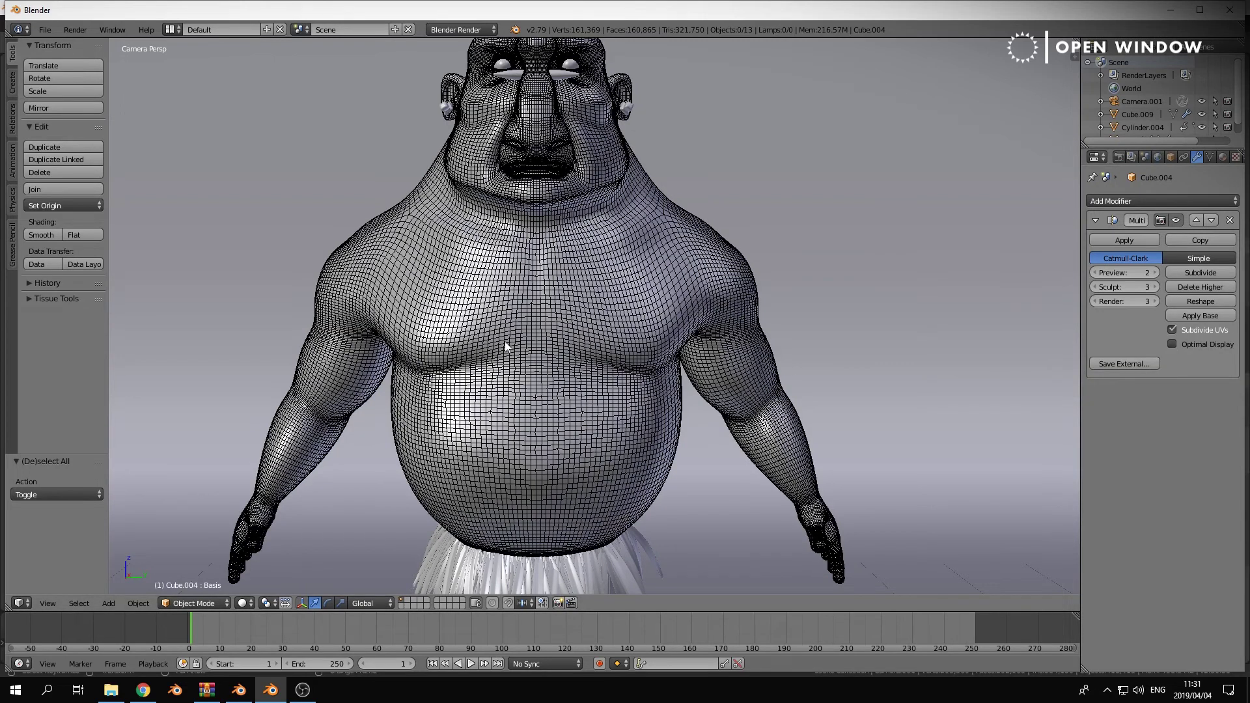
left_click(1173, 345)
scroll(704, 389, "down", 5)
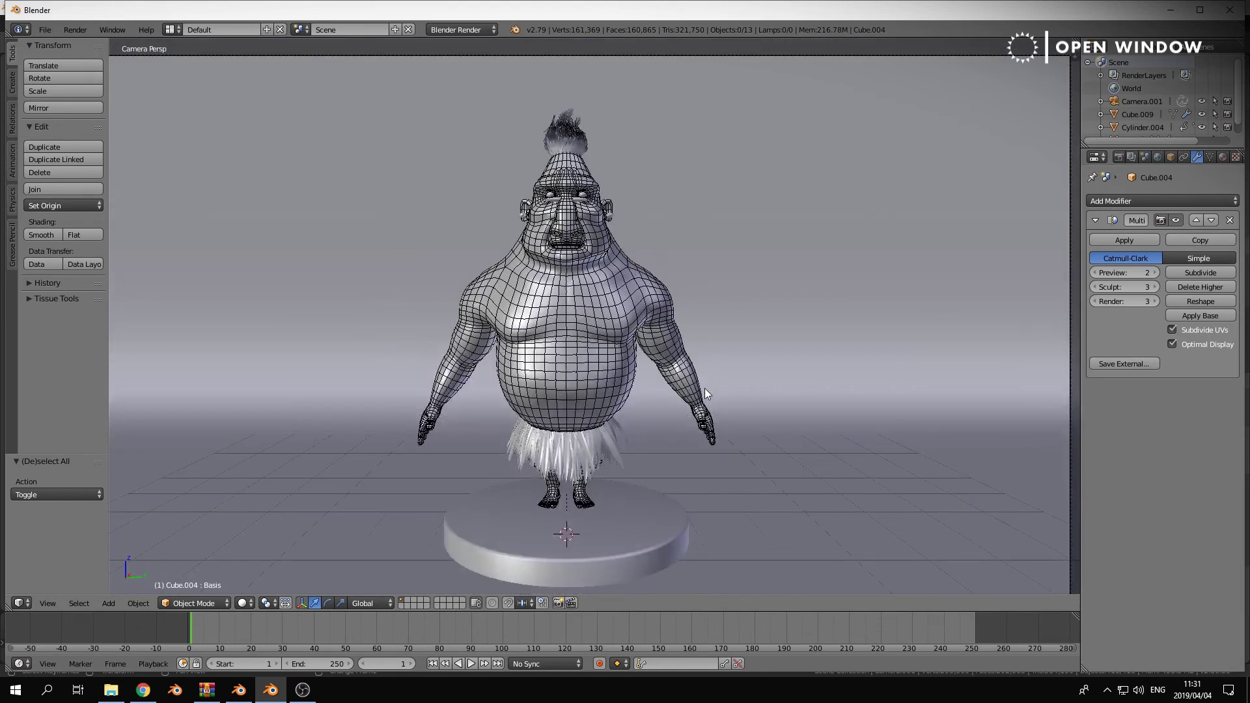
scroll(705, 389, "down", 2)
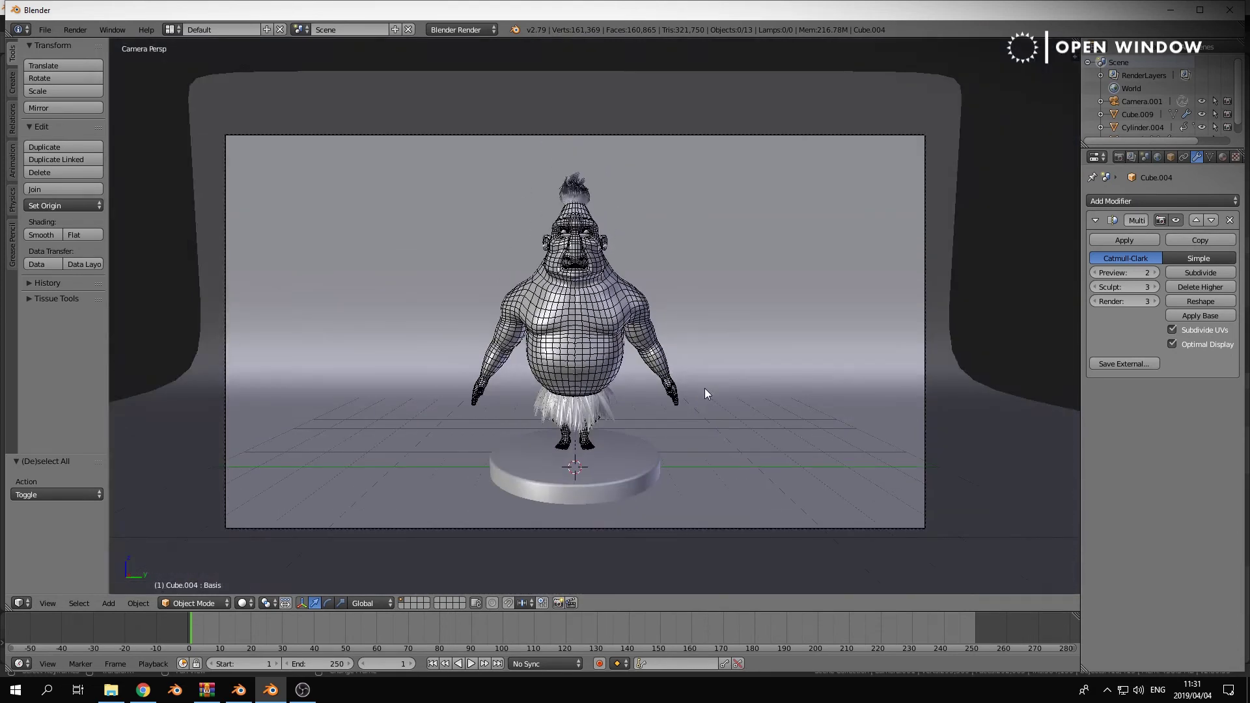
scroll(705, 389, "up", 1)
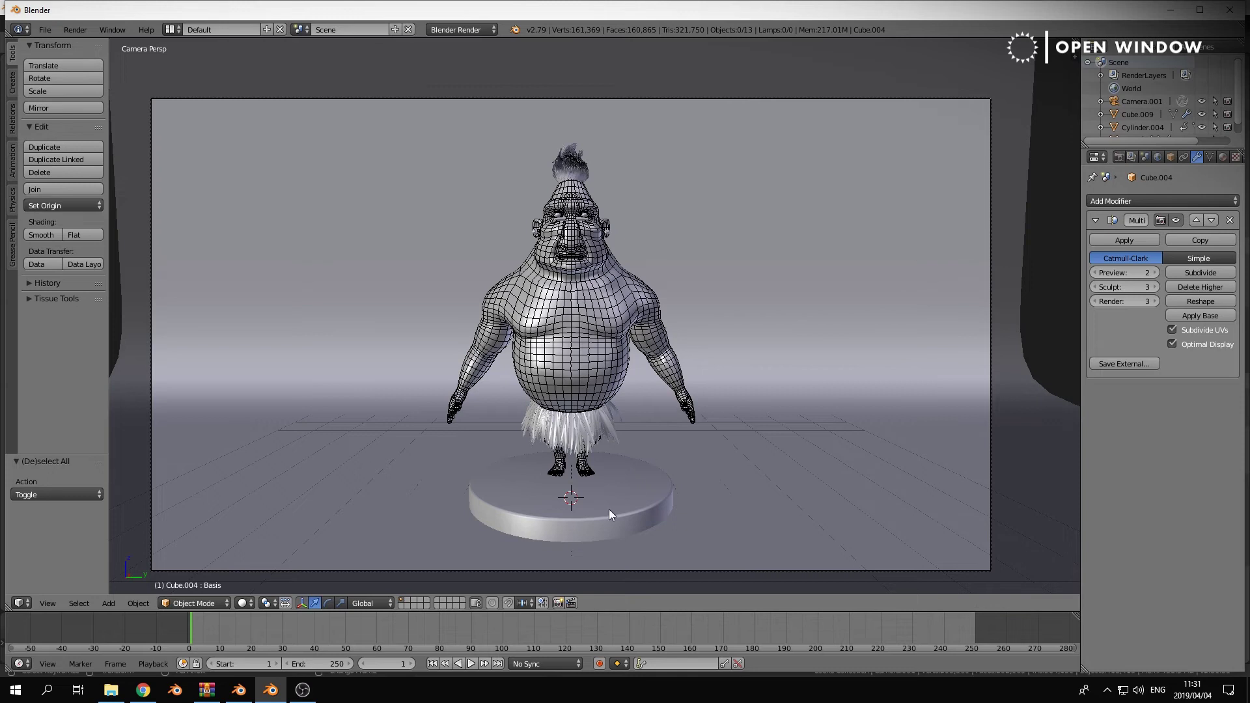
- Make a test OpenGL render of the wireframed character, then set the render resolution scale to 100%
left_click(559, 603)
scroll(650, 375, "up", 2)
scroll(650, 375, "down", 2)
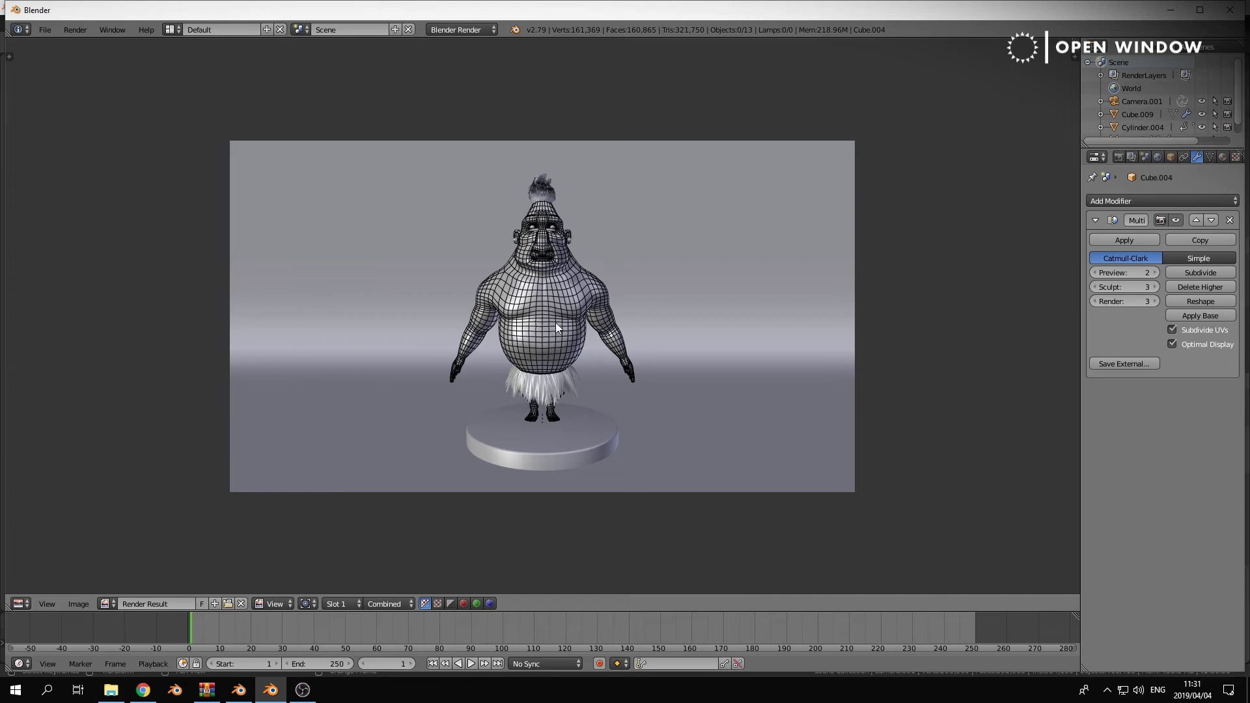
key("Escape")
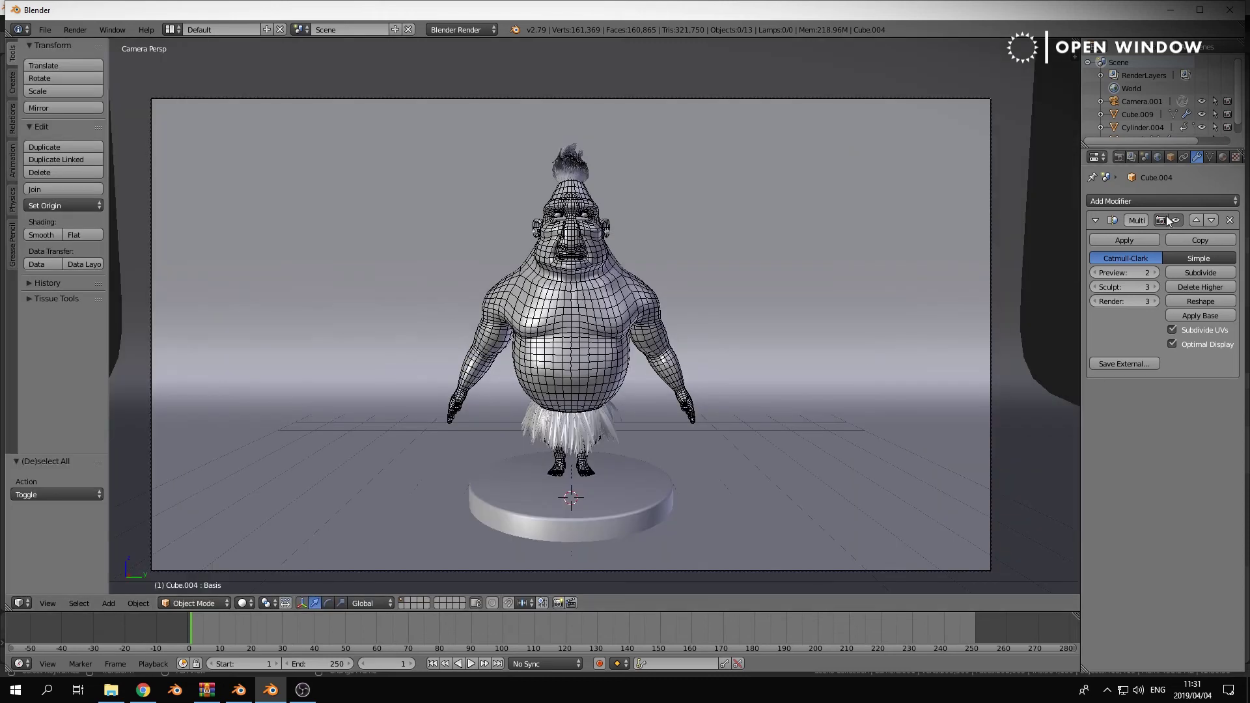
left_click(1120, 157)
left_click_drag(1133, 327, 1158, 327)
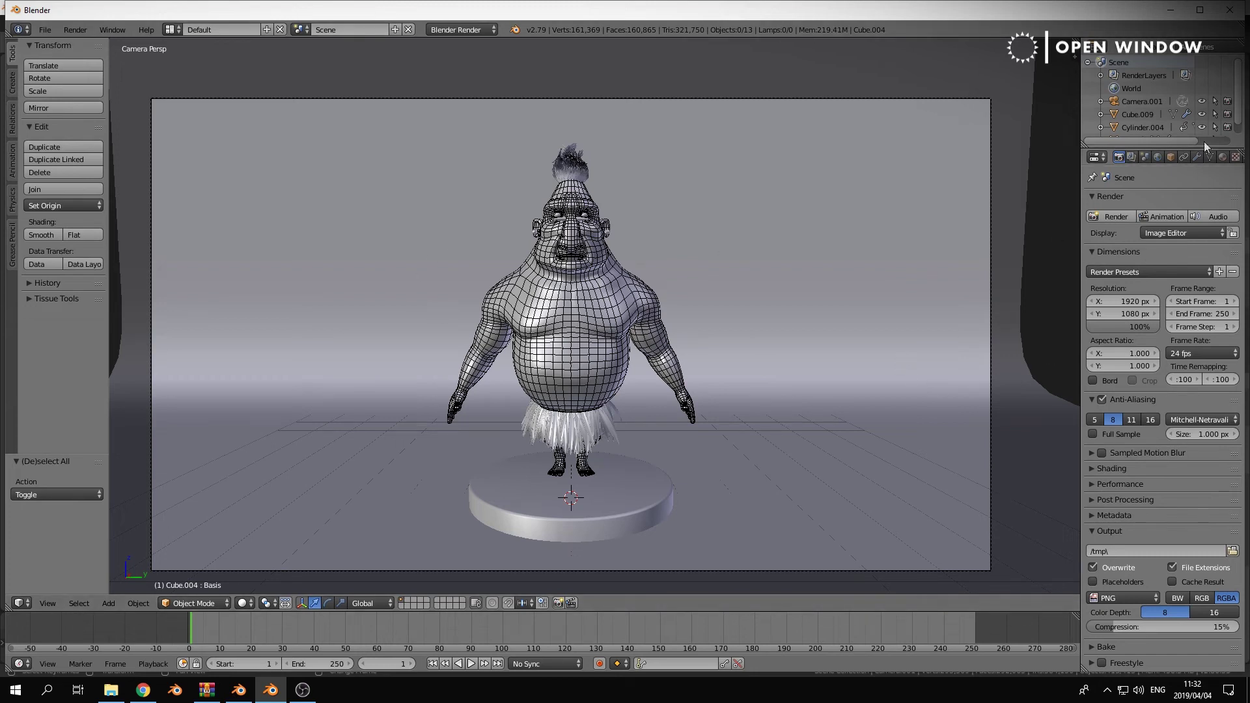
- Preview the scene in Material shading and return to Solid shading
key("z")
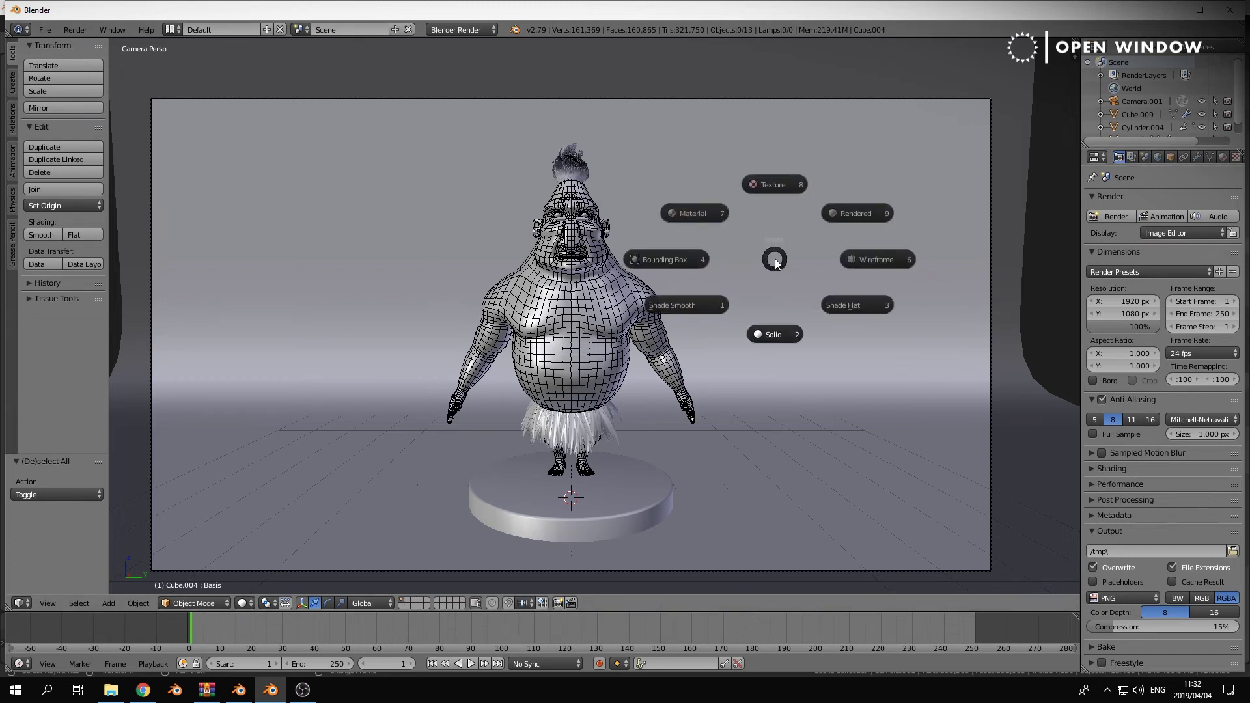
left_click(707, 215)
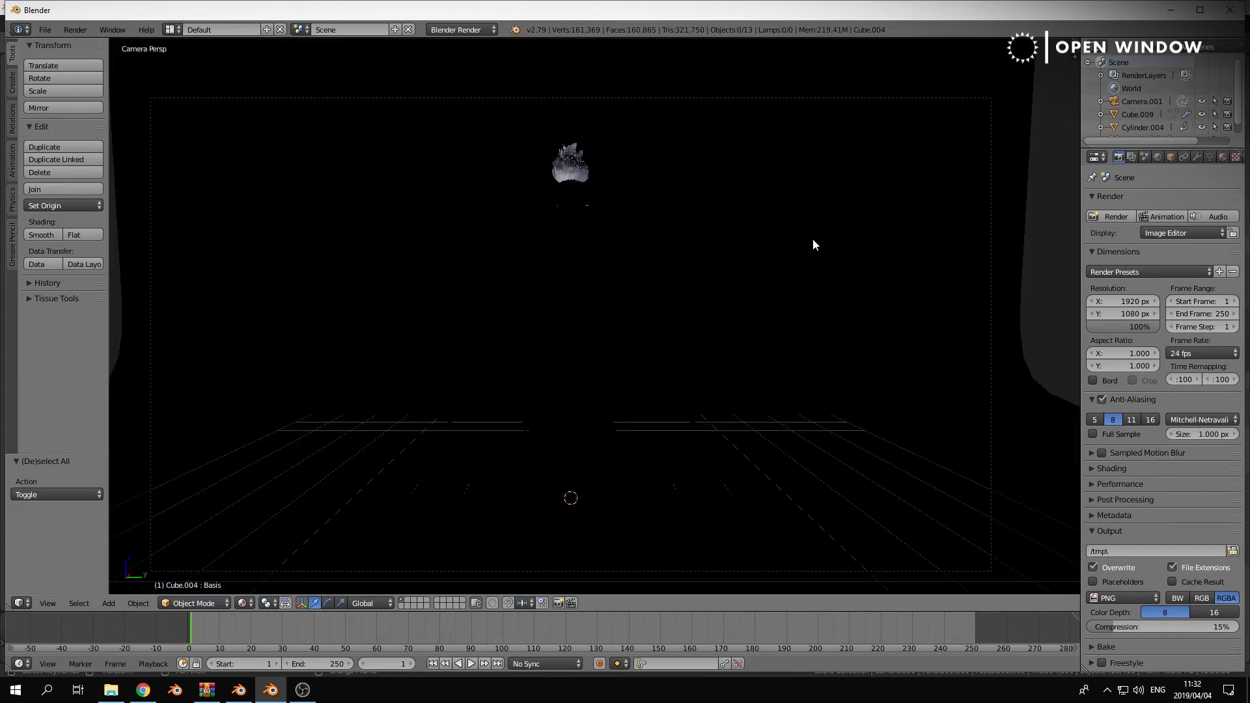
key("z")
left_click(821, 328)
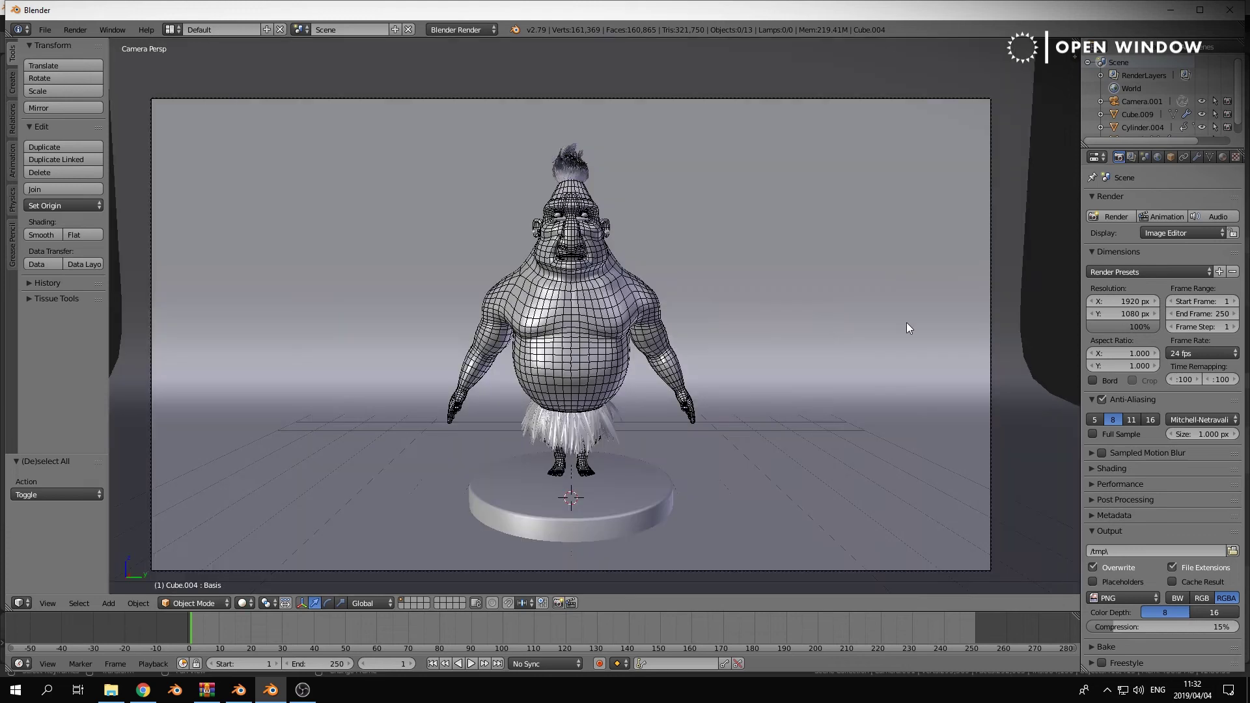
- Unlink the existing material from the backdrop and switch the render engine to Cycles Render
right_click(818, 245)
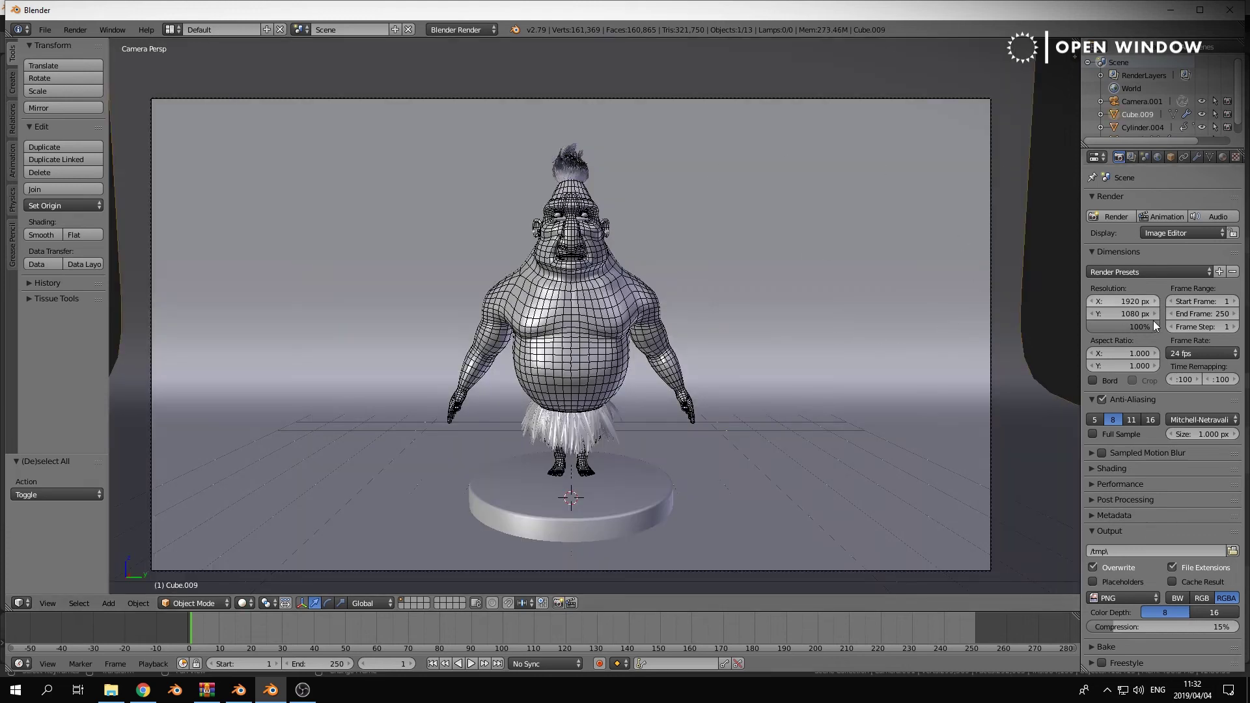
left_click(1223, 157)
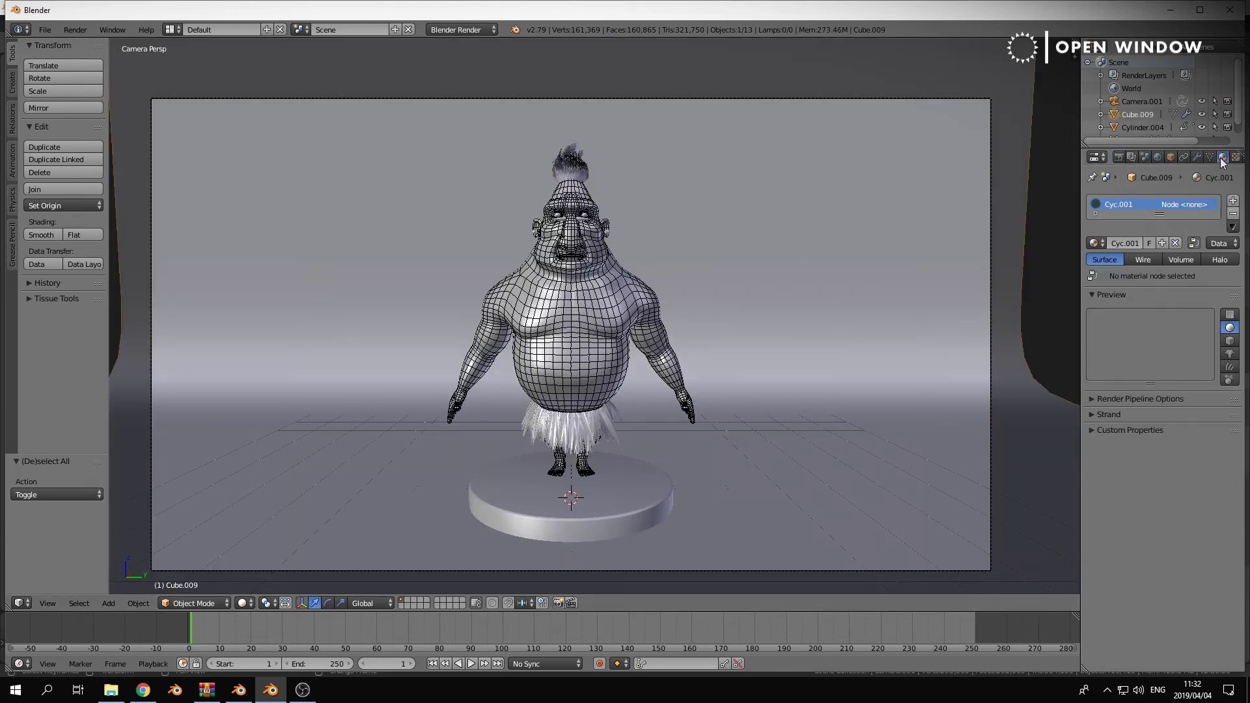
left_click(1176, 243)
left_click(474, 30)
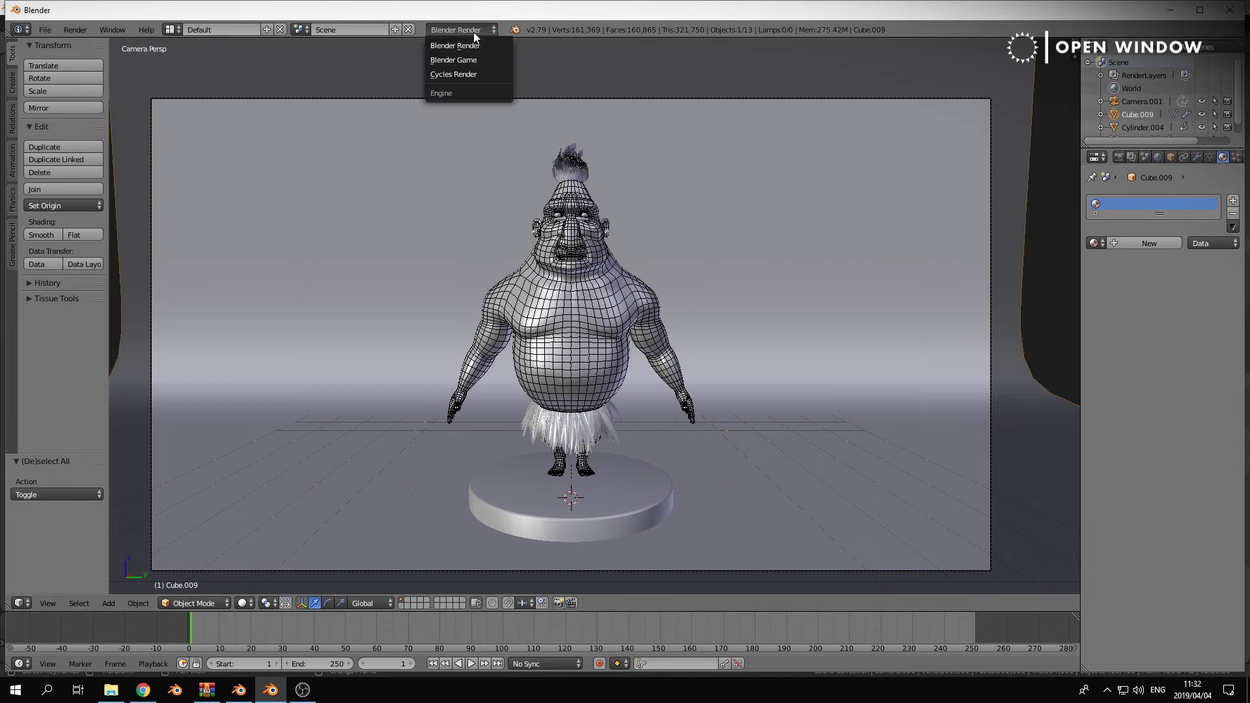
left_click(473, 74)
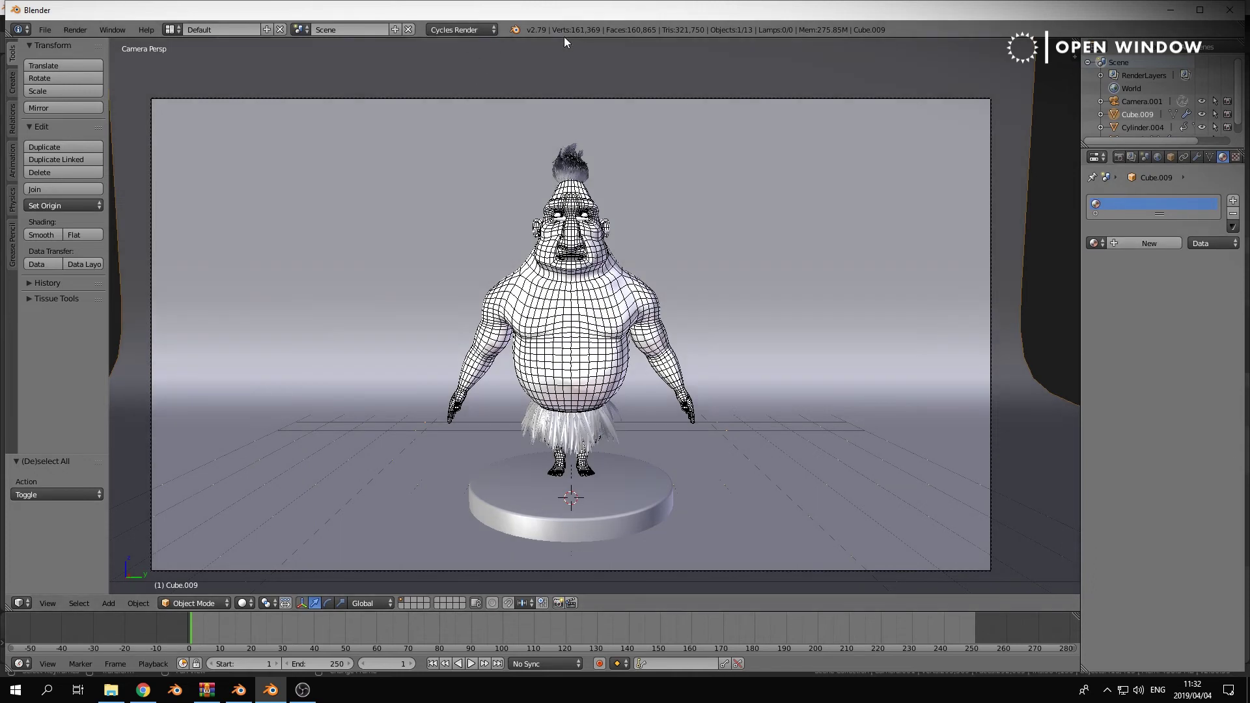
- Give the backdrop a new material with an Emission surface and check it in Material shading before returning to Solid
left_click(1151, 244)
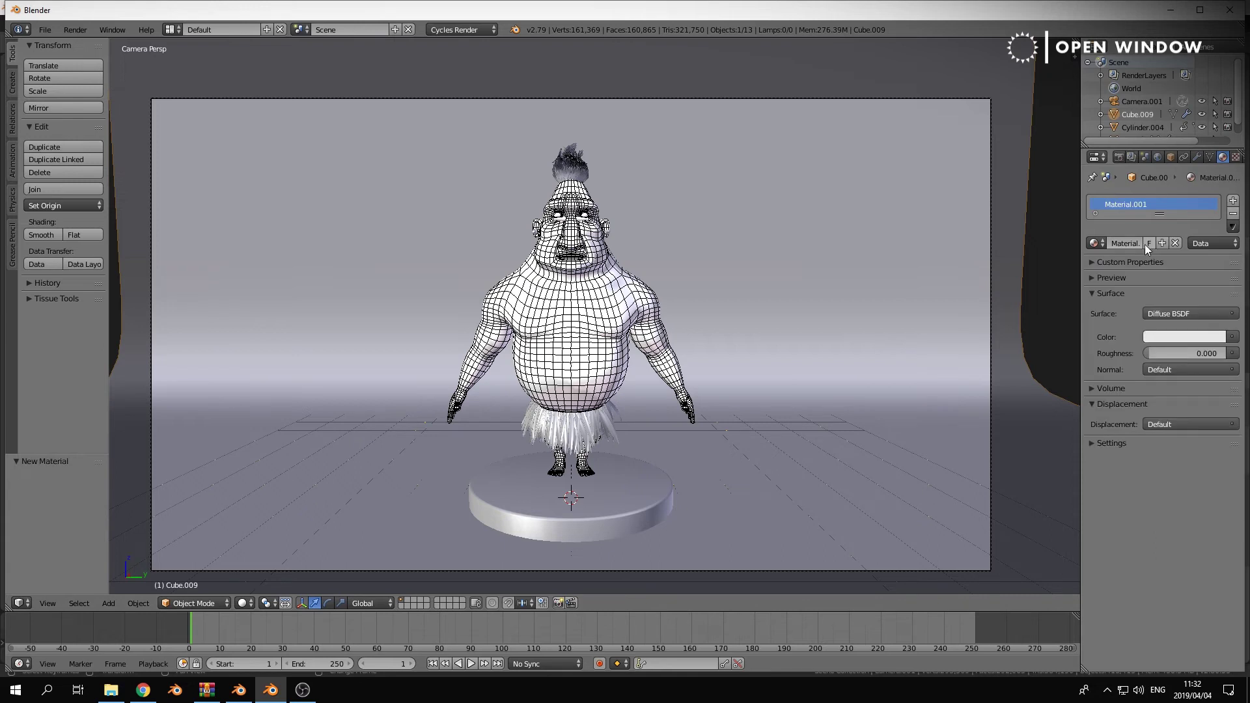
left_click(1210, 313)
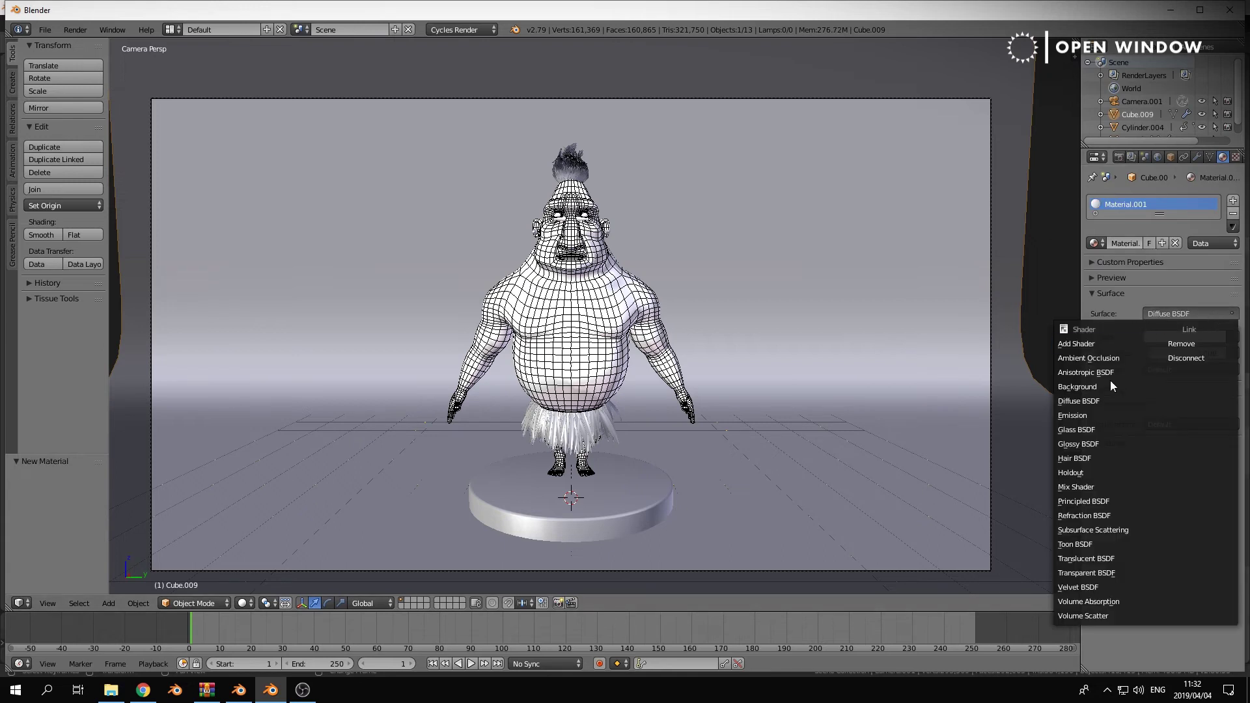
left_click(1116, 417)
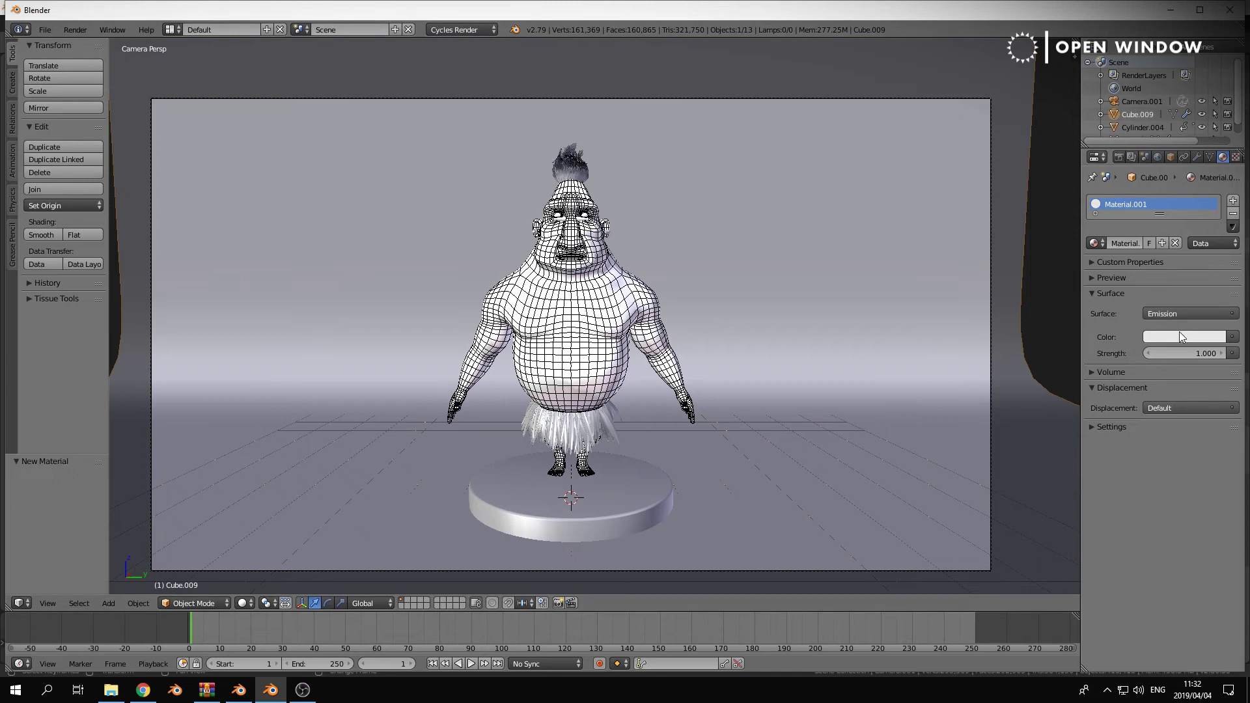
key("z")
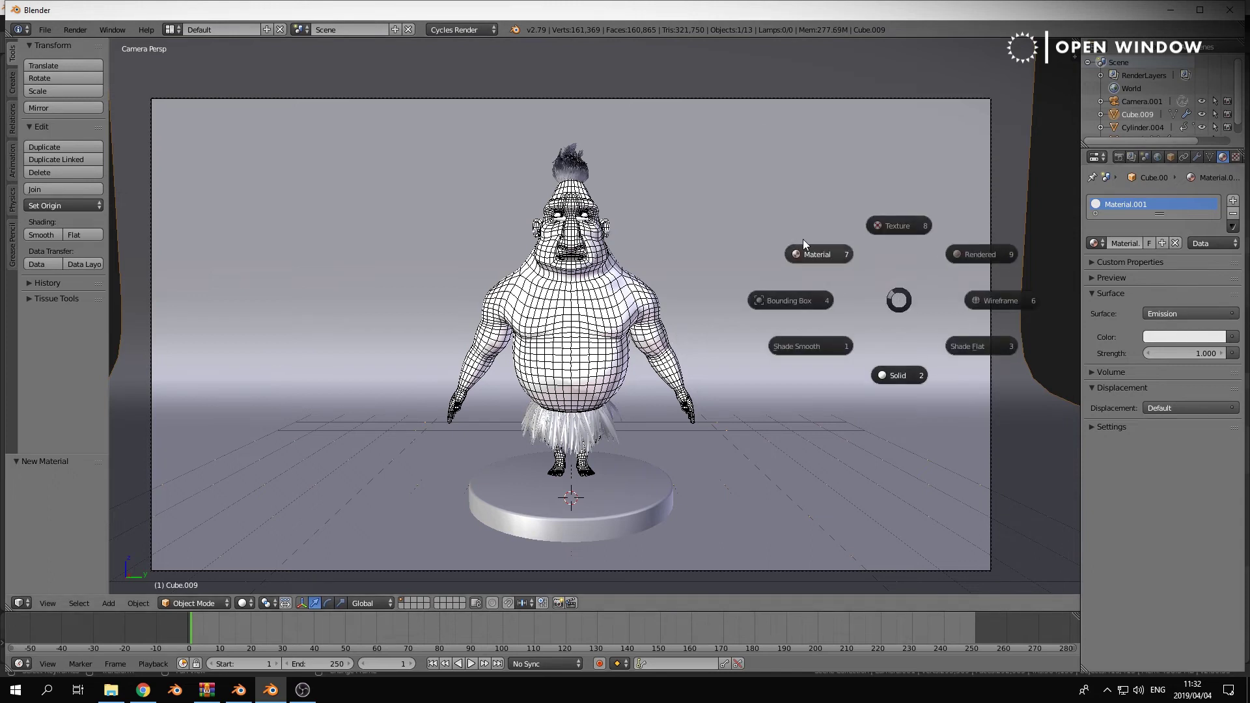
left_click(820, 256)
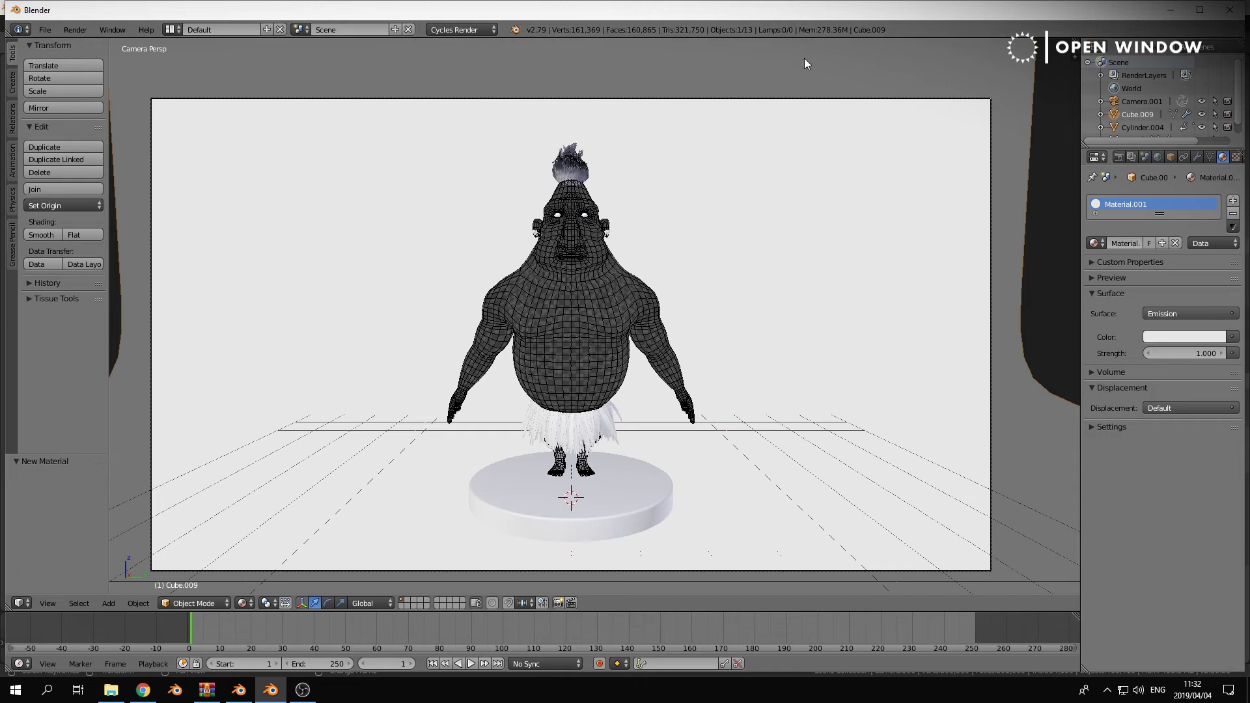
key("z")
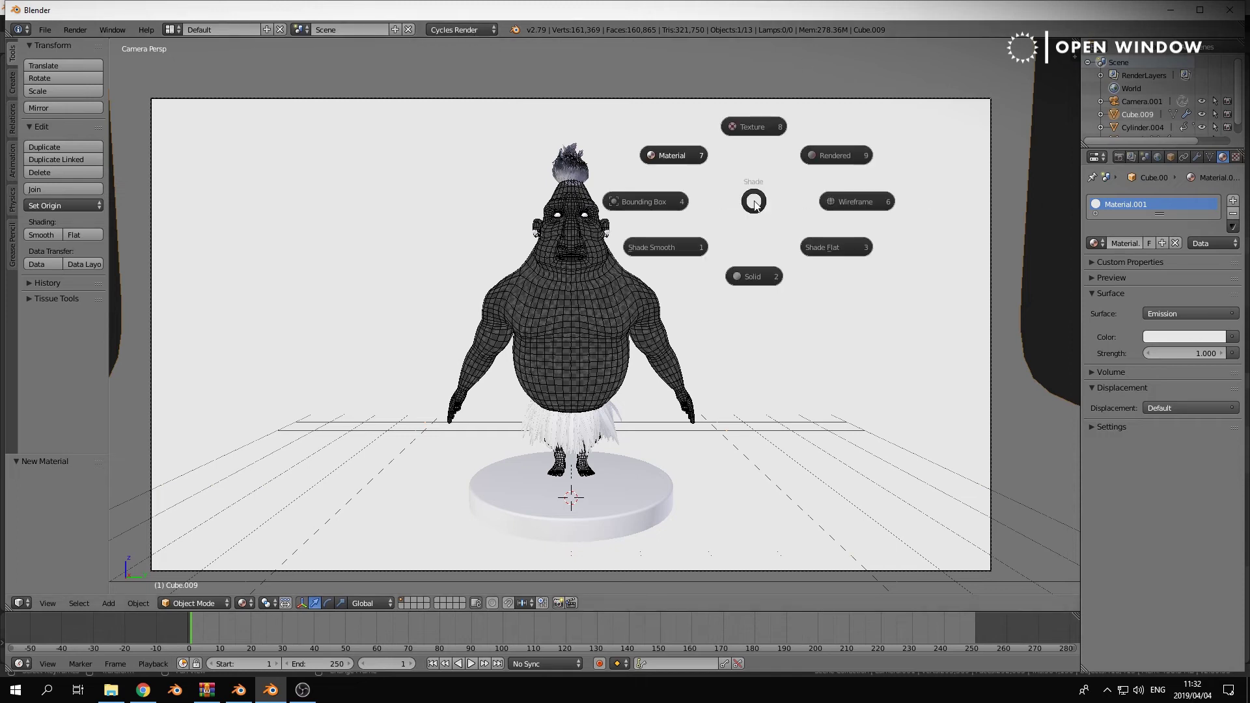
left_click(762, 267)
- Select all objects with the backdrop active and link its emission material to every one of them
key("a")
key("a")
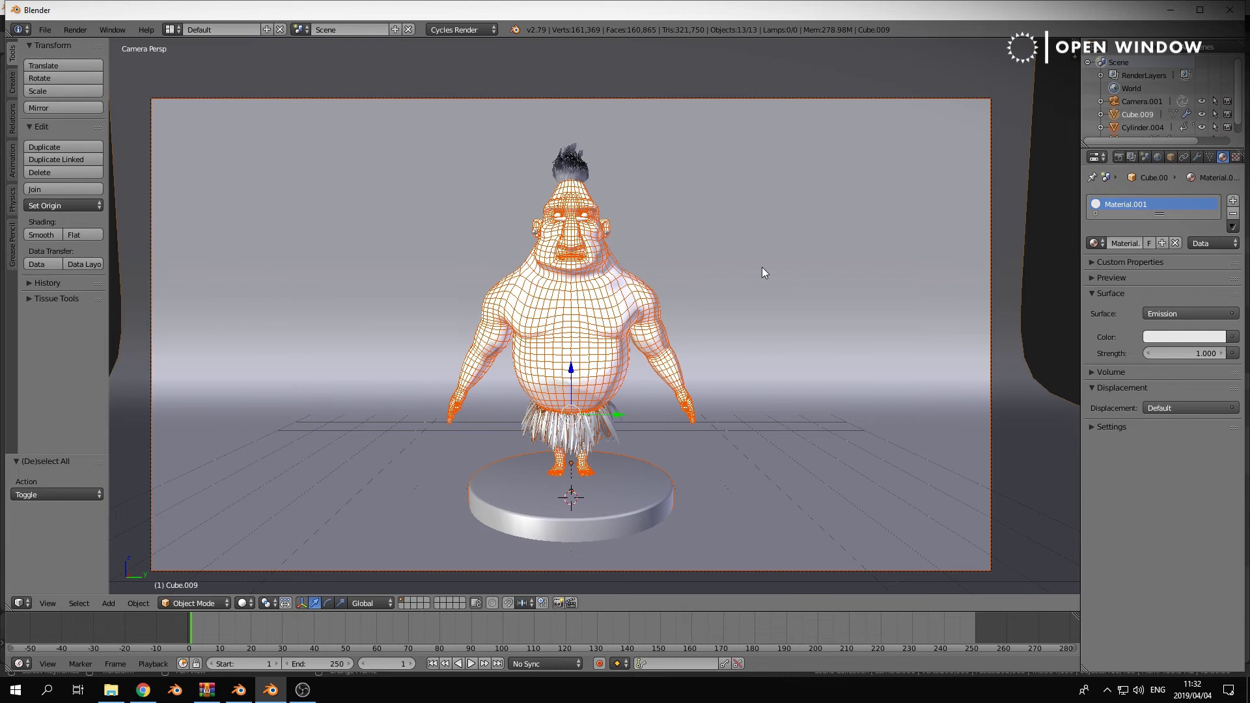
right_click(874, 283, "shift")
right_click(874, 283, "shift")
mouse_move(874, 283)
middle_mouse_down()
mouse_move(889, 233)
mouse_move(870, 266)
mouse_move(875, 237)
mouse_move(884, 283)
middle_mouse_up()
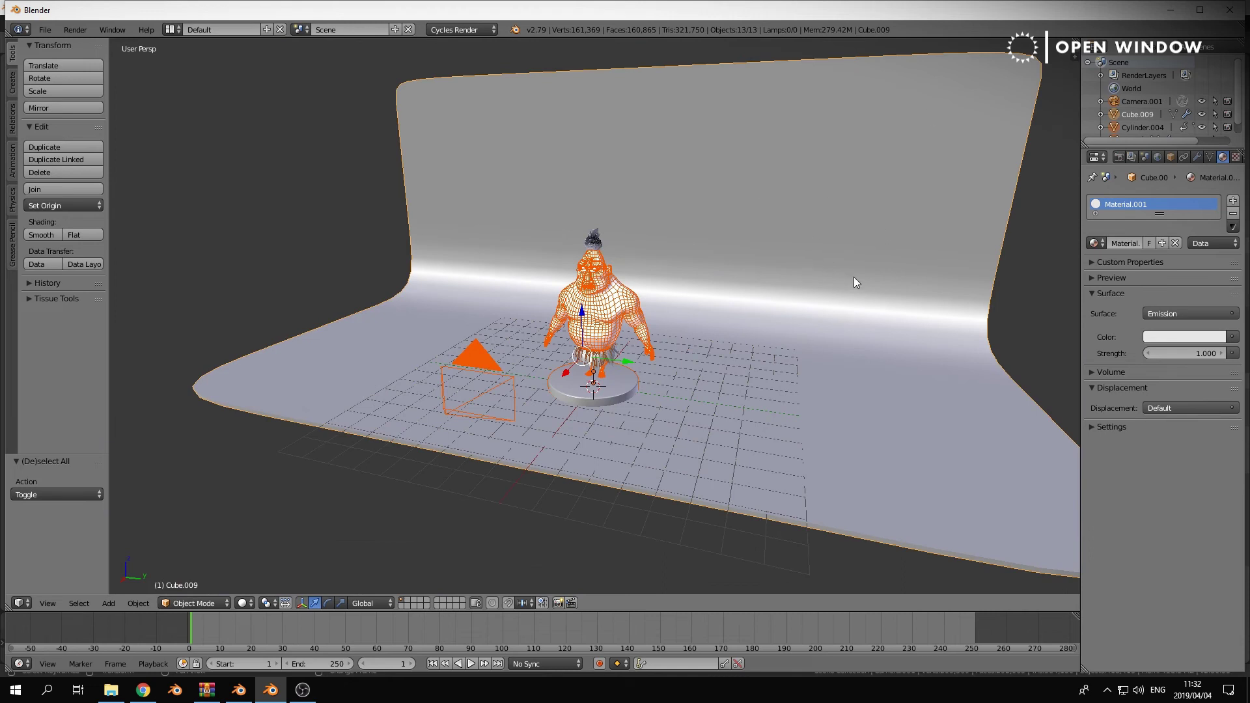
key("ctrl+l")
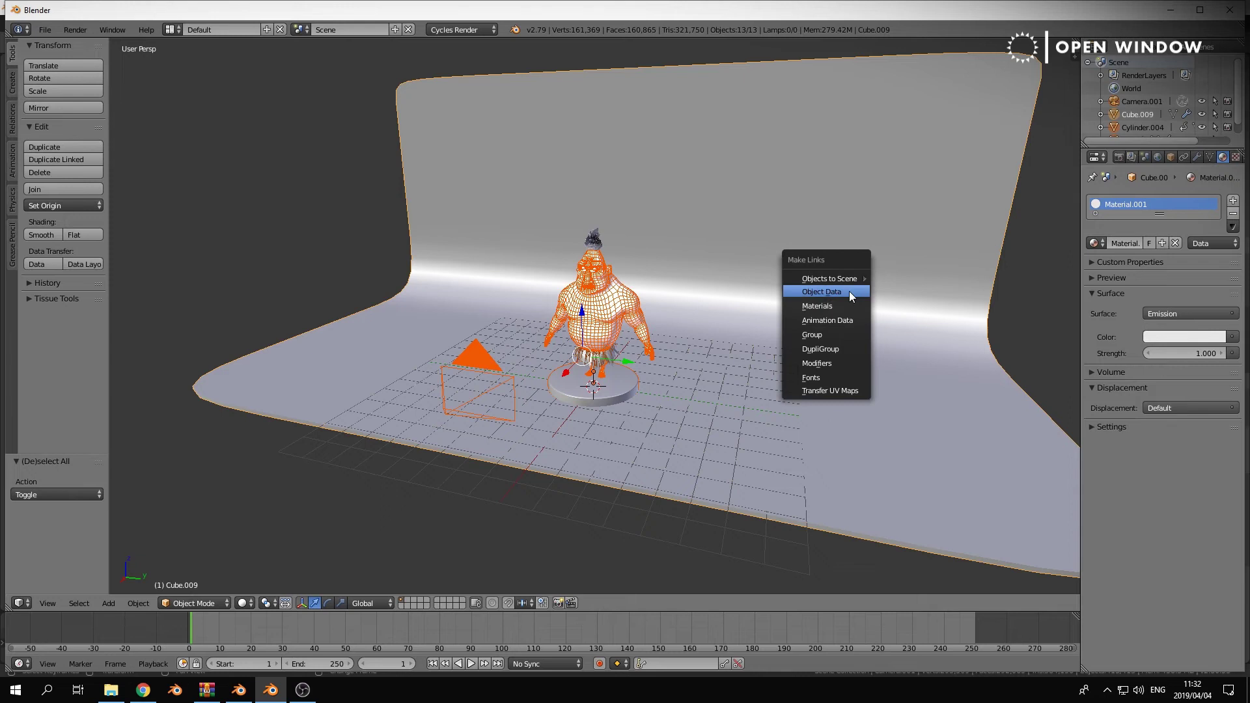
left_click(818, 307)
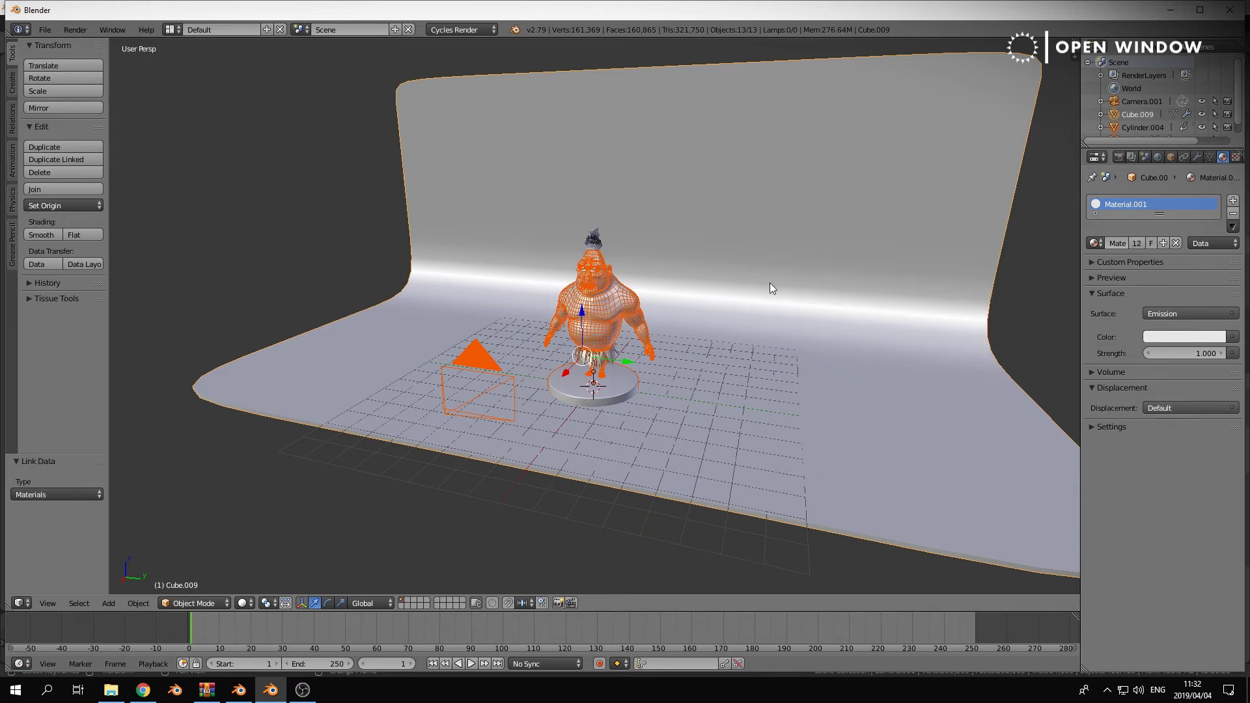
- Select the character's body and then the turntable disc, and rename their shared material to "white"
right_click(633, 314)
right_click(615, 393)
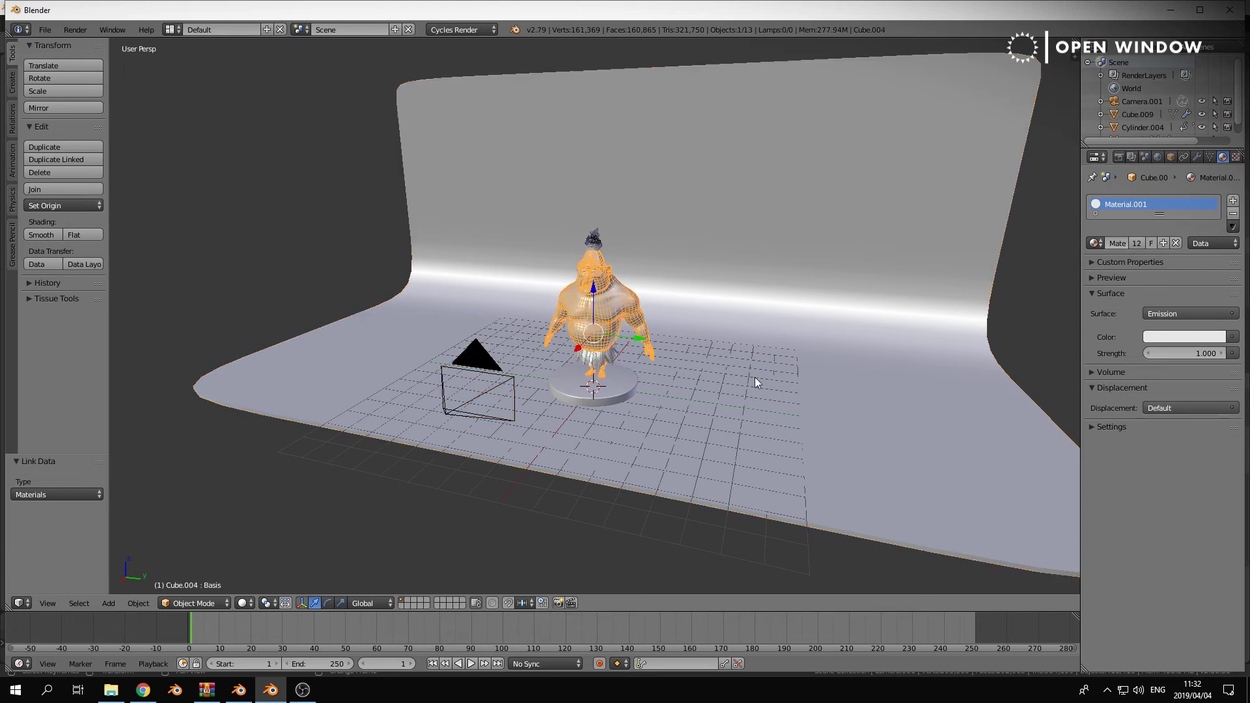
type("white")
key("Return")
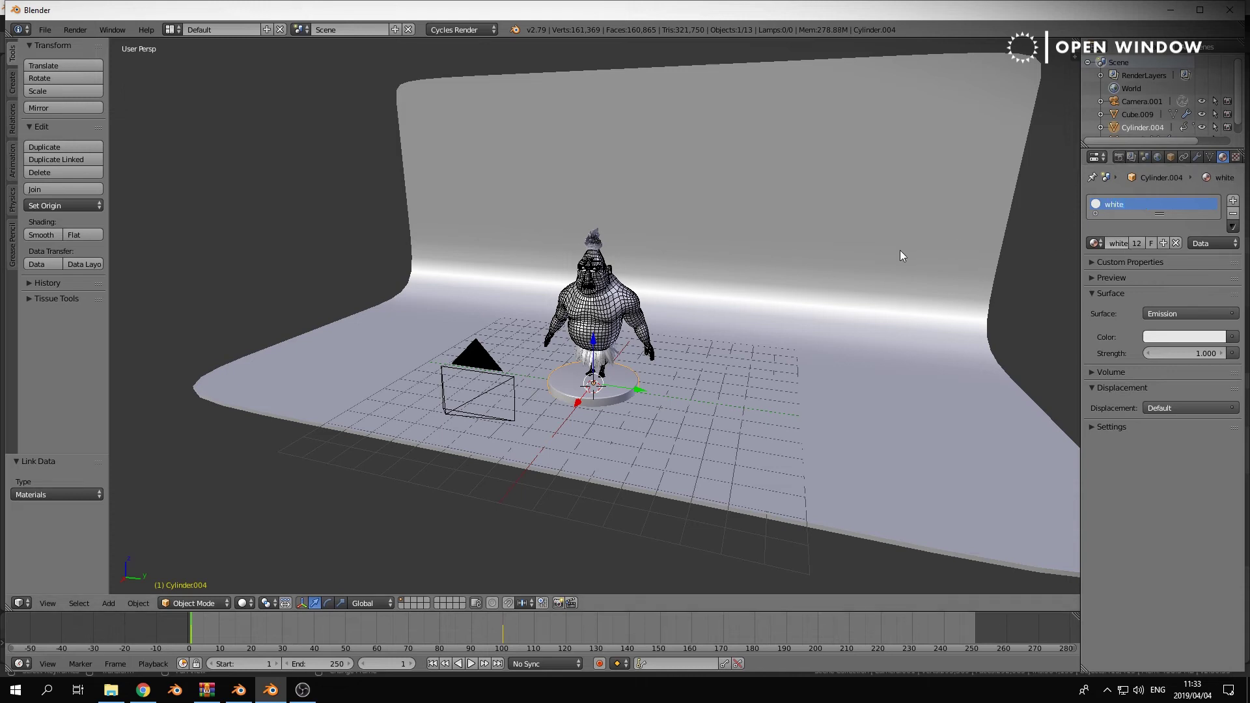
- Show the scene through the camera in Material shading and hide the turntable disc
key("KP_0")
key("z")
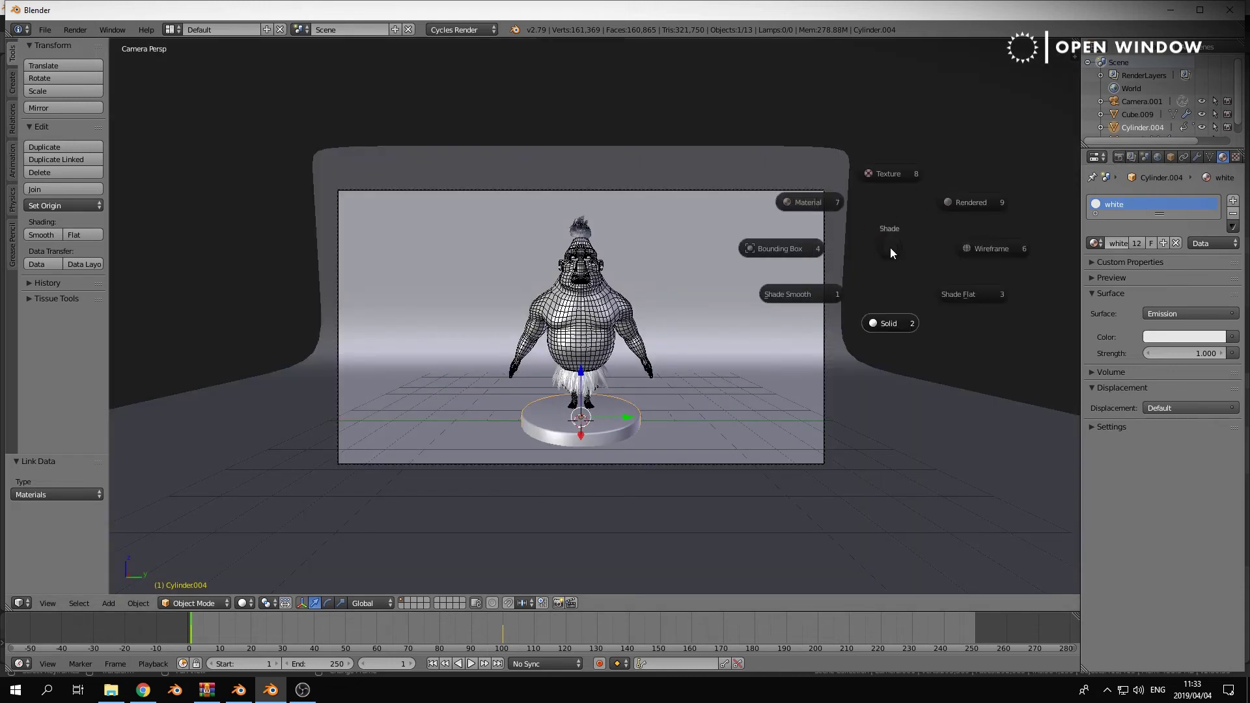
left_click(798, 203)
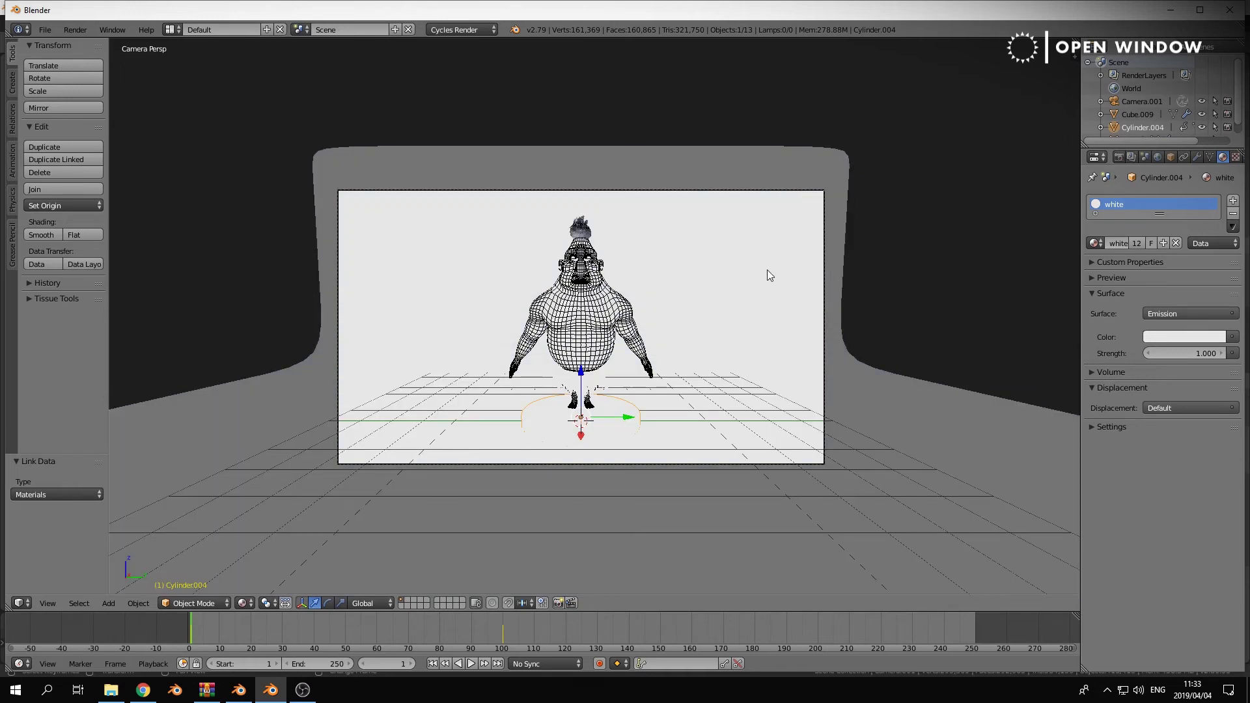
key("h")
- Hide the grid floor and its axis lines in the viewport display settings
key("n")
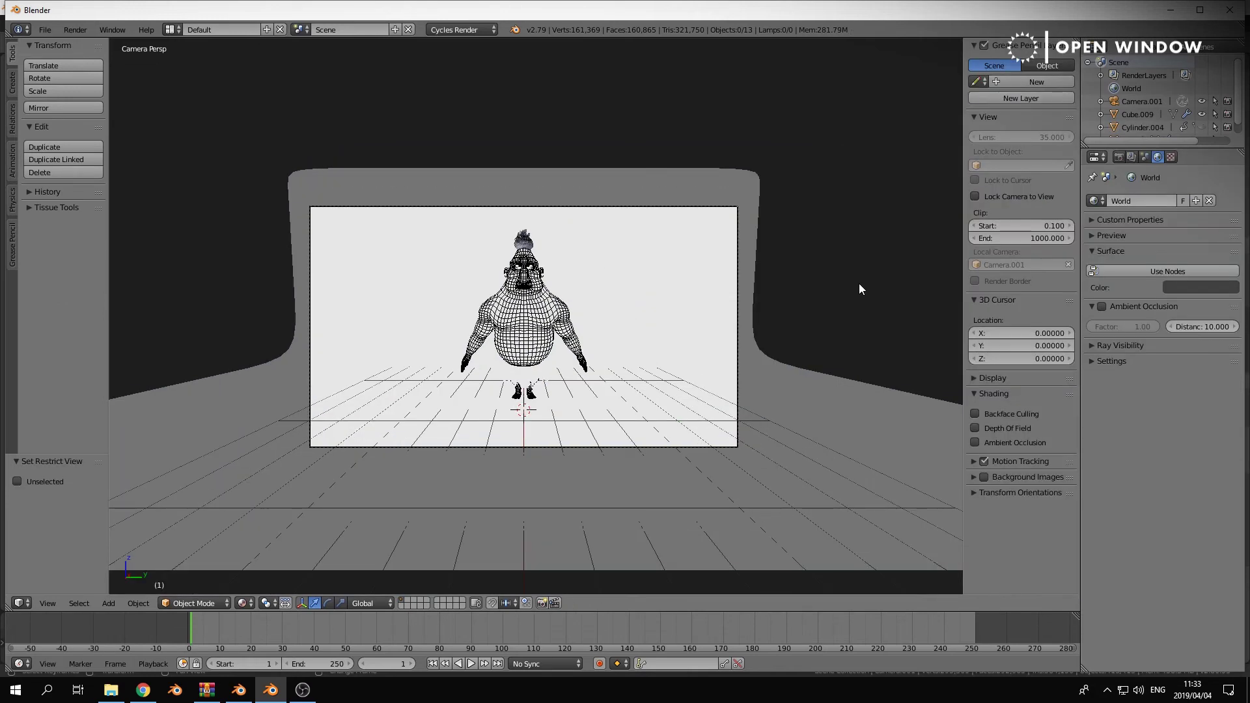
left_click(984, 378)
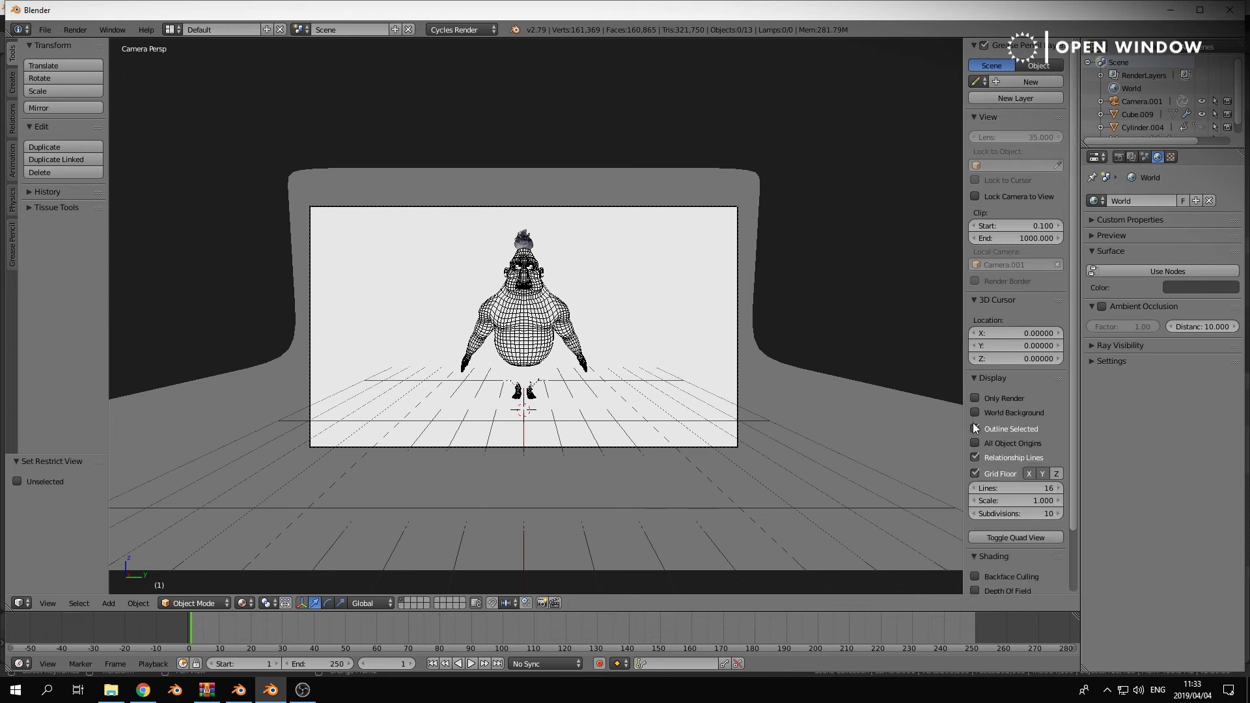
left_click(979, 473)
left_click(1038, 474)
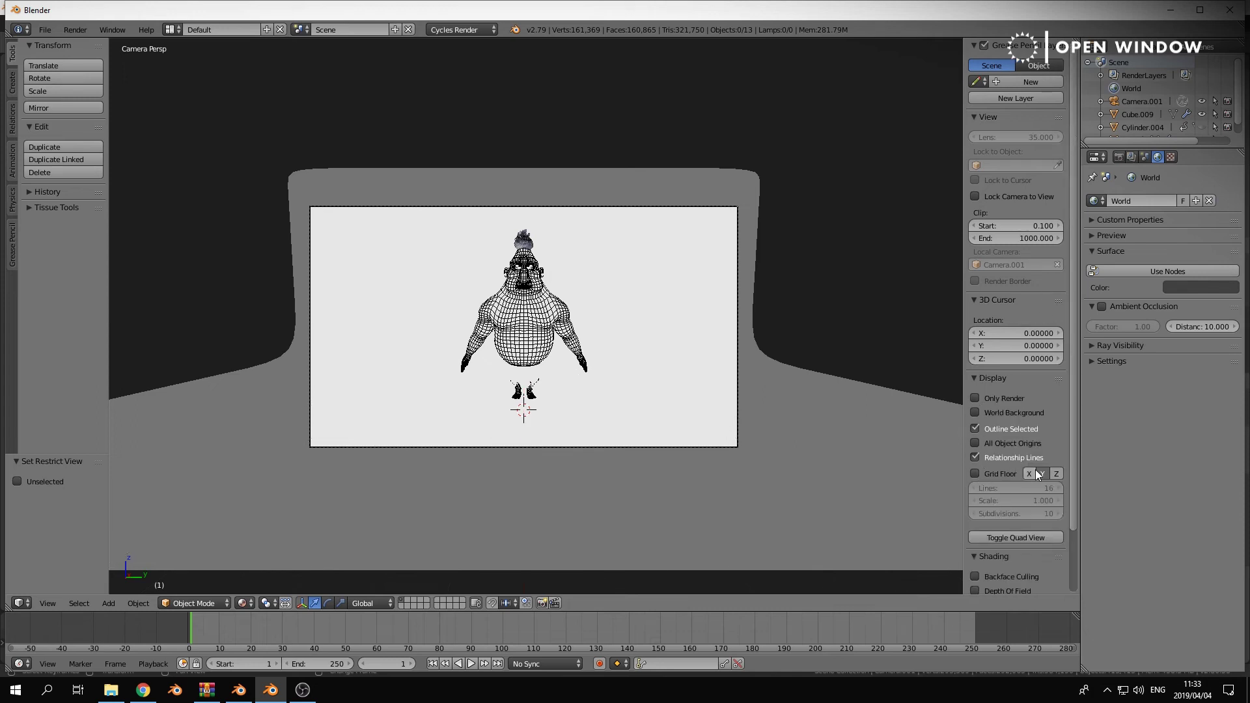
scroll(1034, 442, "down", 3)
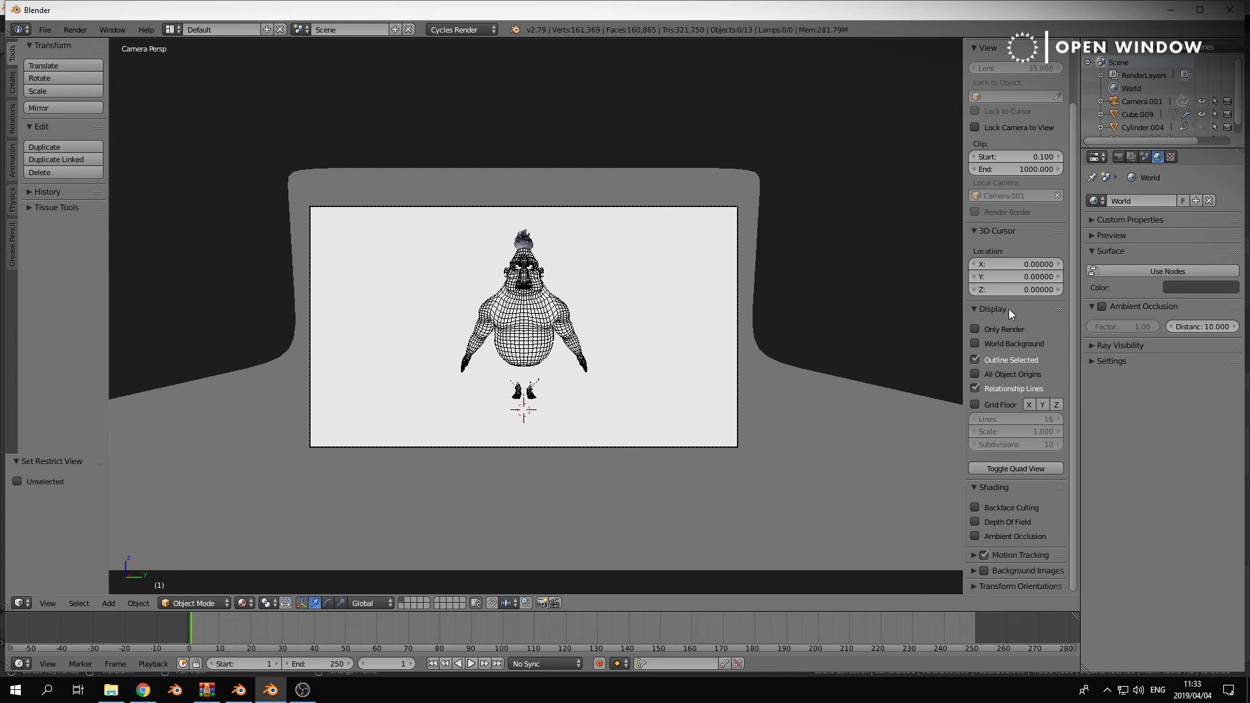
- Place the 3D cursor outside the camera frame and turn off relationship lines in the viewport
left_click(975, 330)
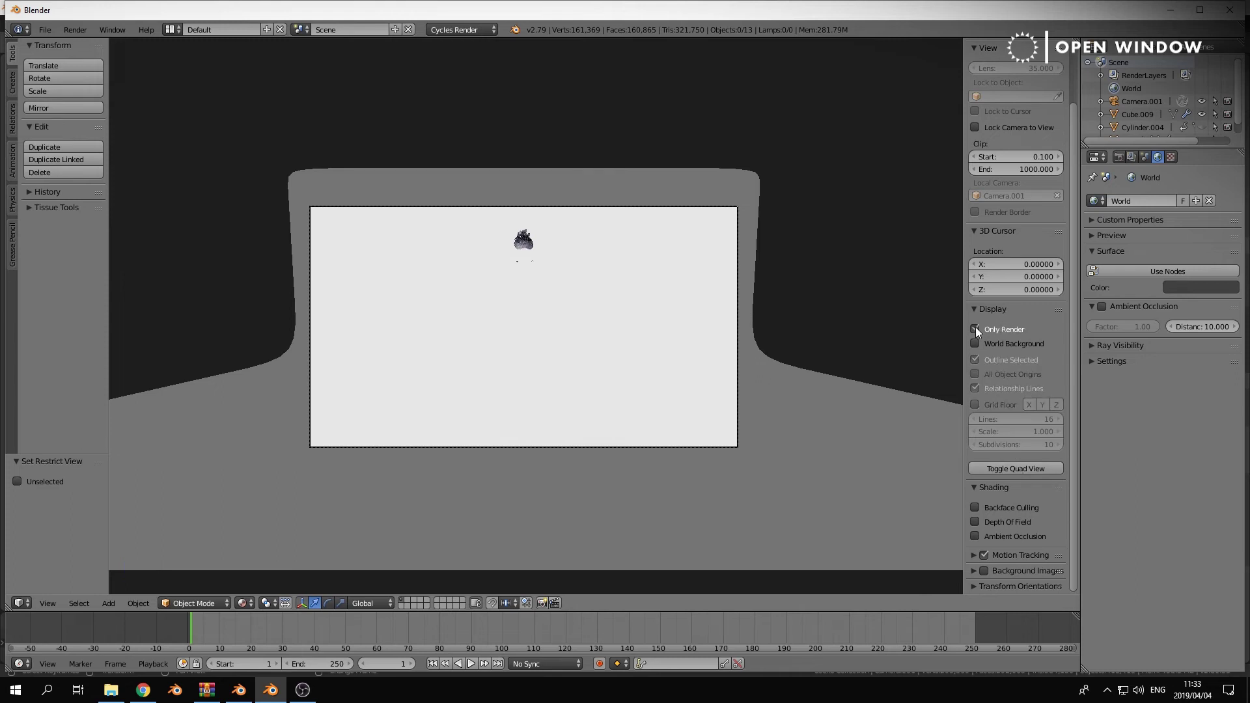
left_click(975, 330)
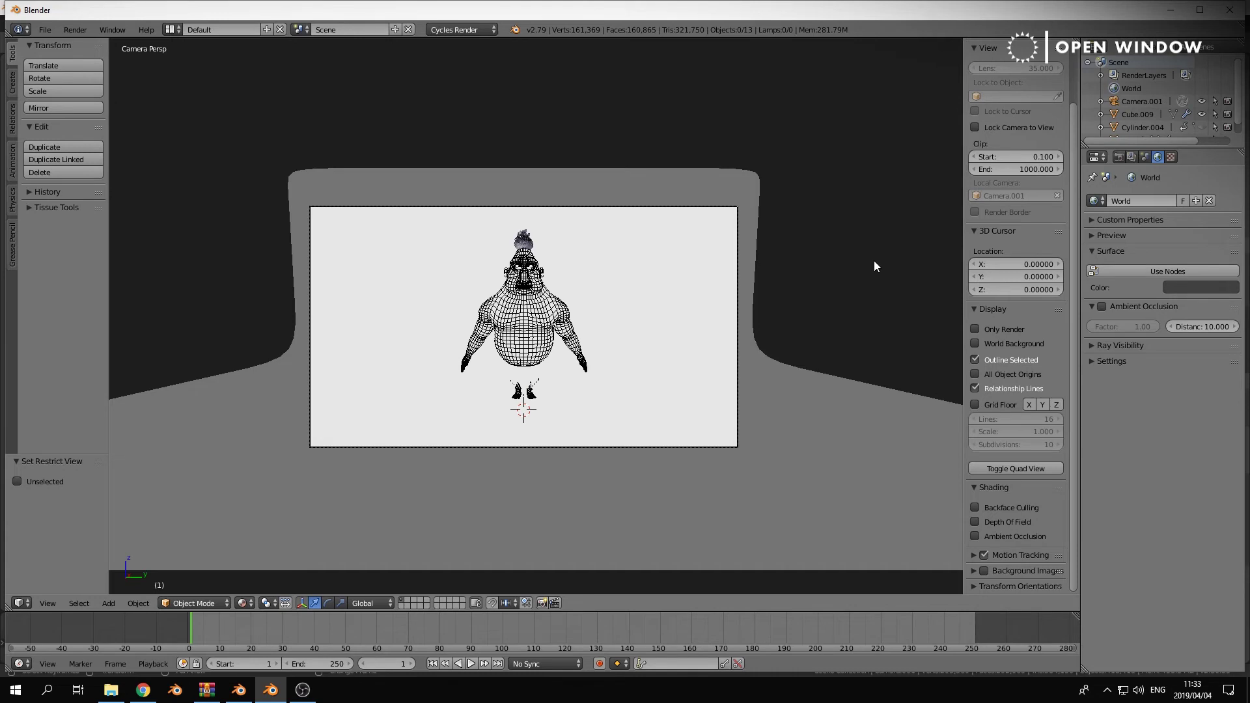
left_click(863, 336)
left_click(975, 387)
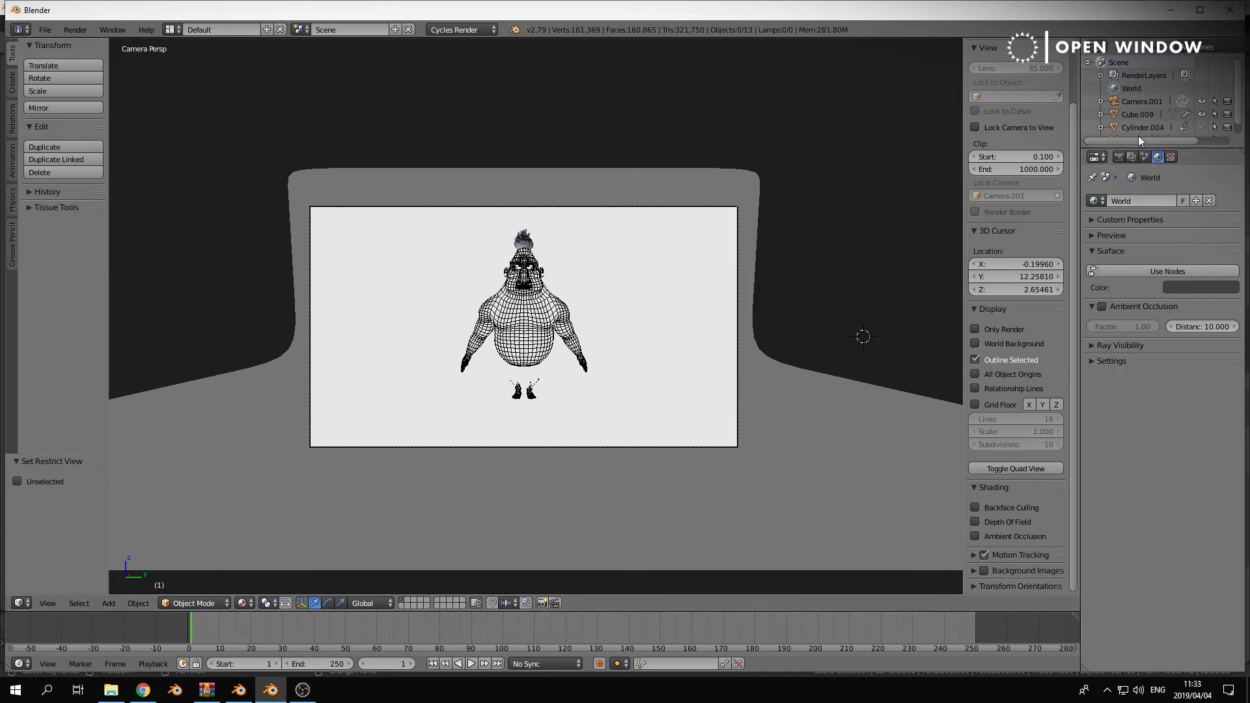
- Enlarge the outliner and disable the Leaf object in both the viewport and renders
left_click_drag(1134, 147, 1146, 325)
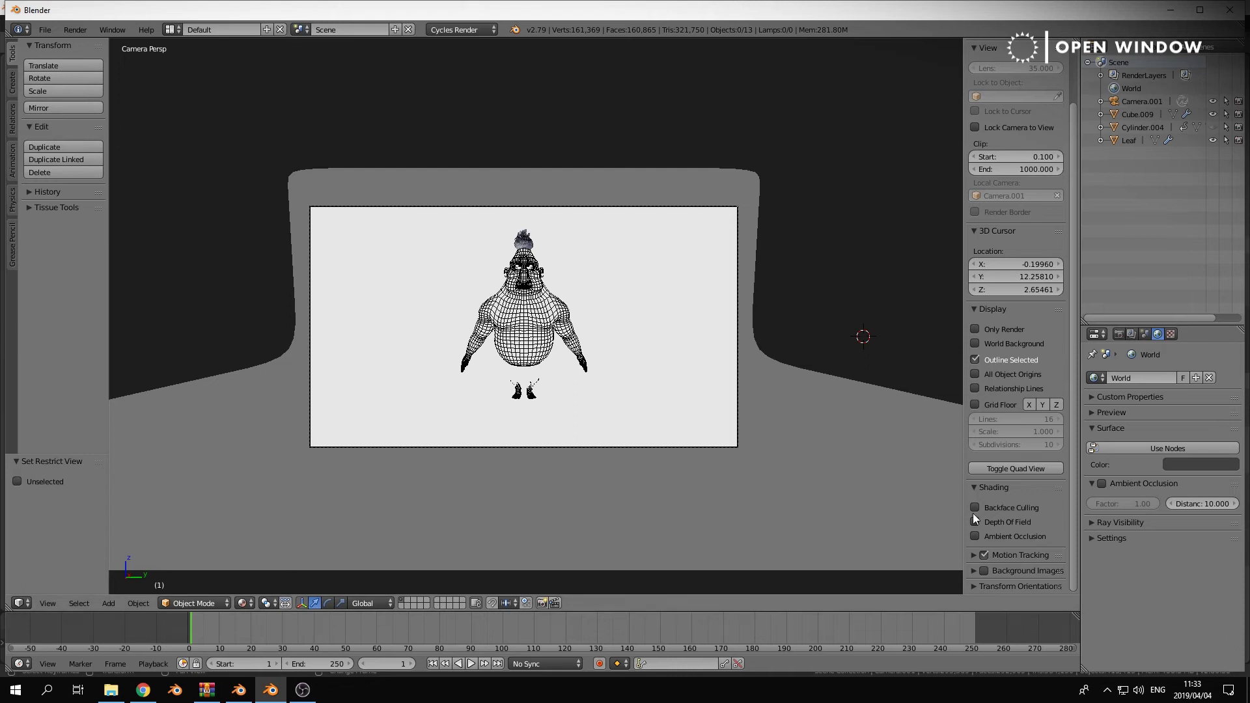
left_click(1212, 140)
left_click(1239, 140)
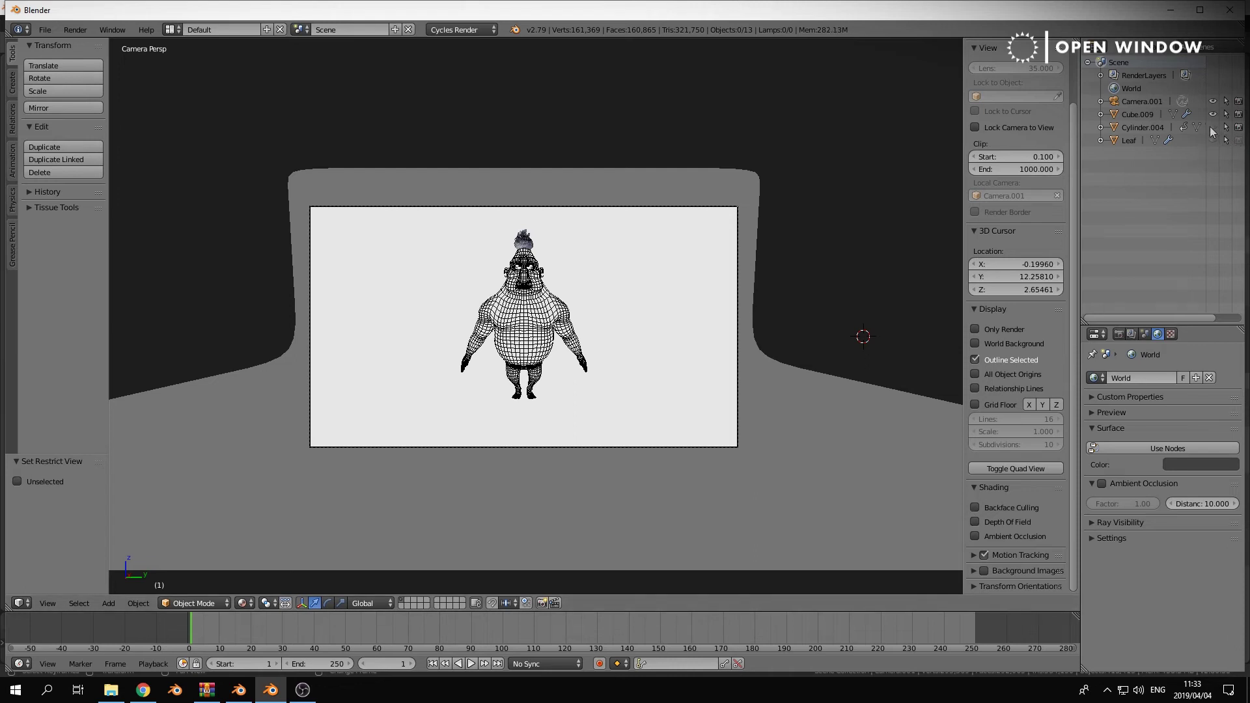
- Try the Only Render display with all objects selected, and clear the selection after restoring the normal display
left_click(975, 329)
scroll(690, 366, "up", 2)
key("a")
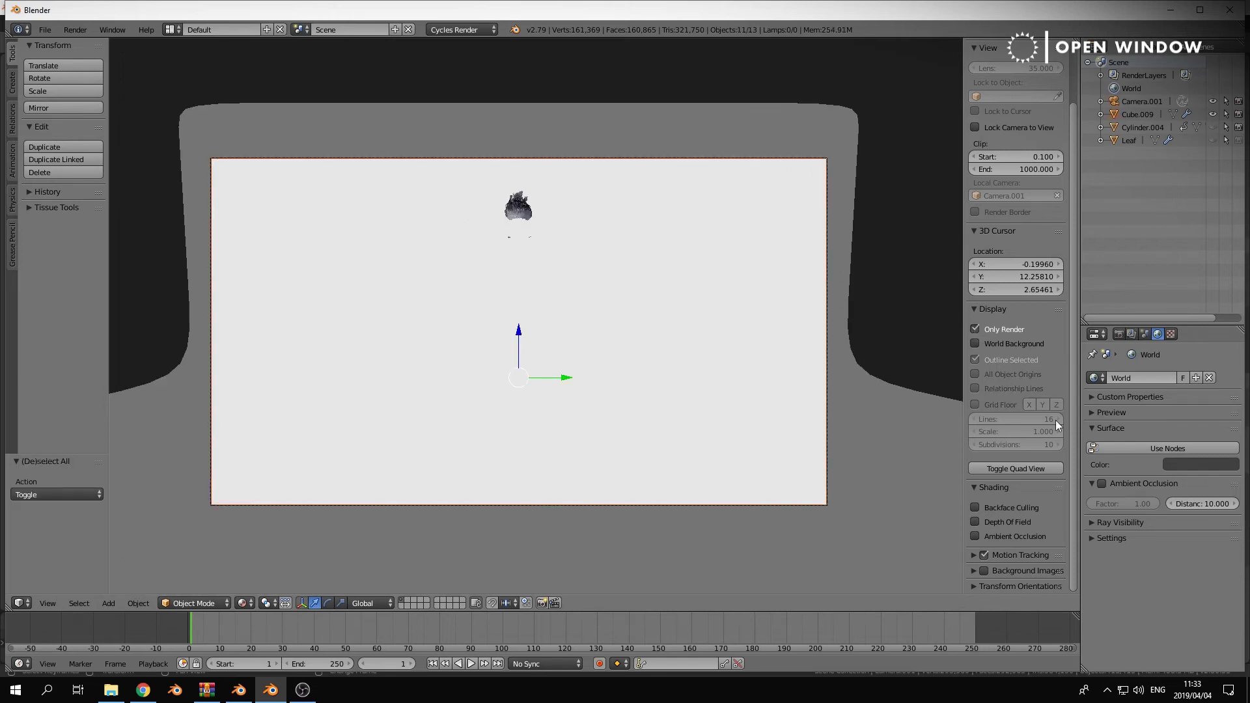
left_click(975, 330)
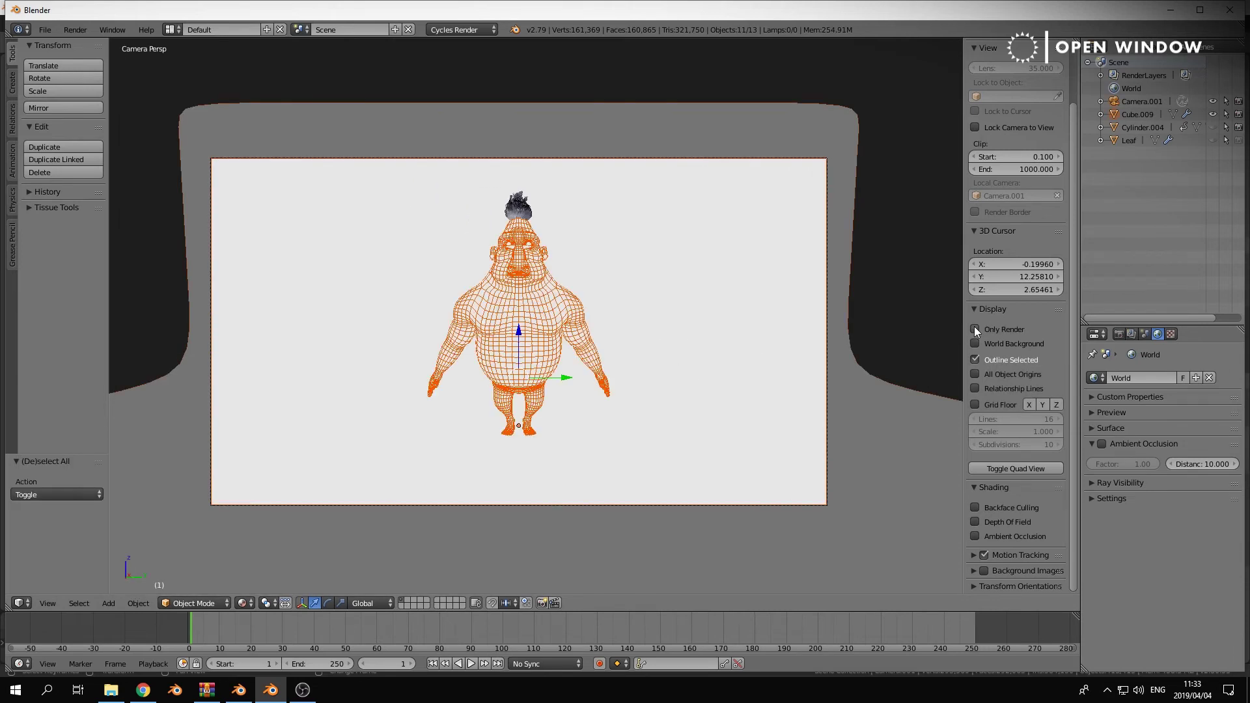
key("a")
key("a")
key("a")
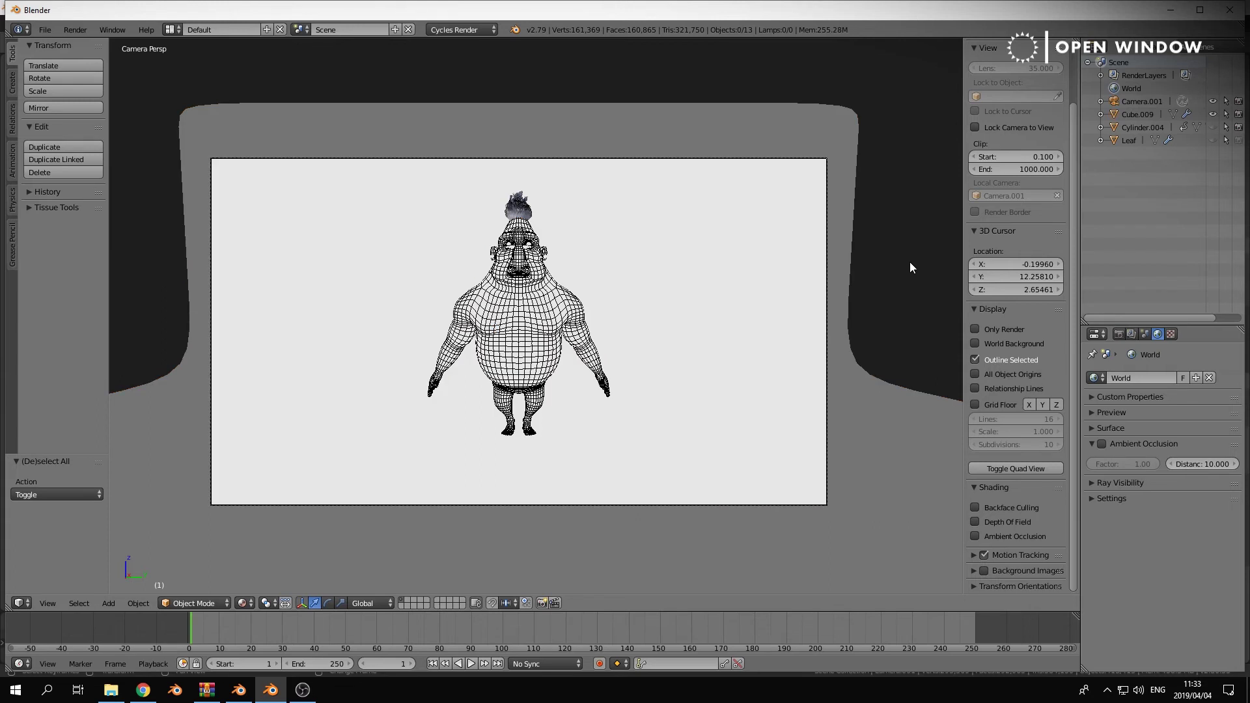
- Make the Leaf object visible in the viewport again and hide the character's hair object
left_click(1214, 127)
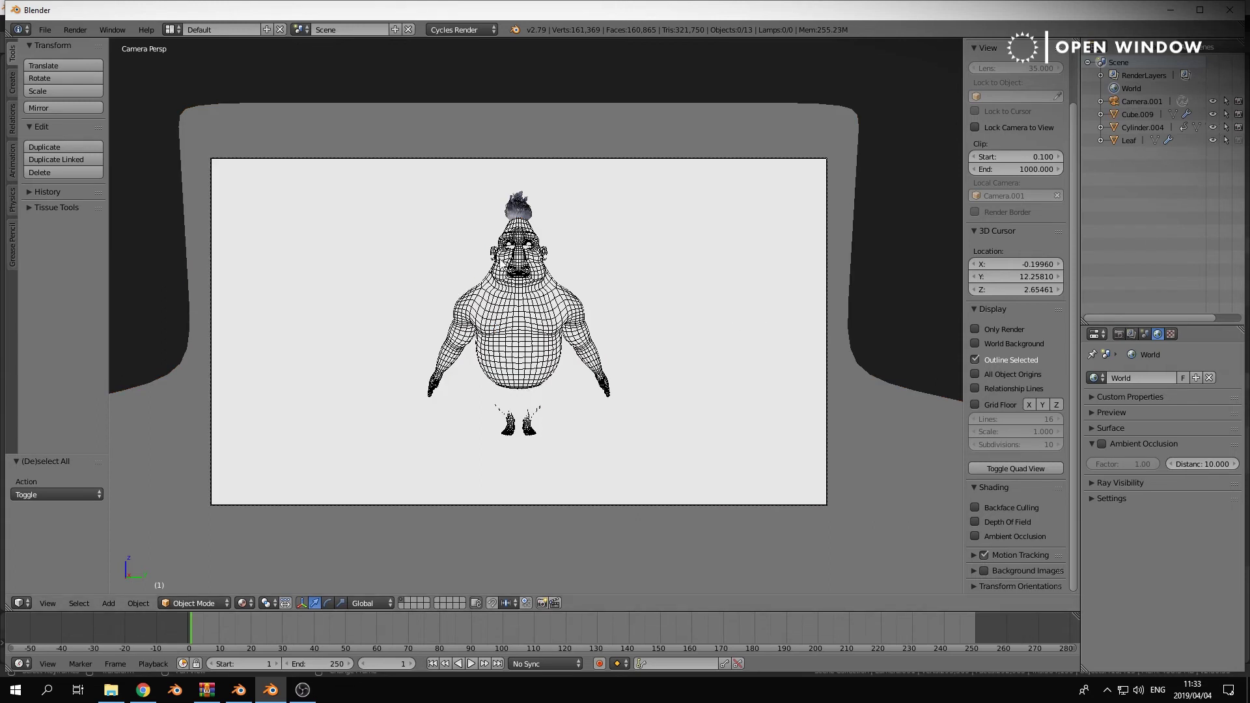
right_click(529, 208)
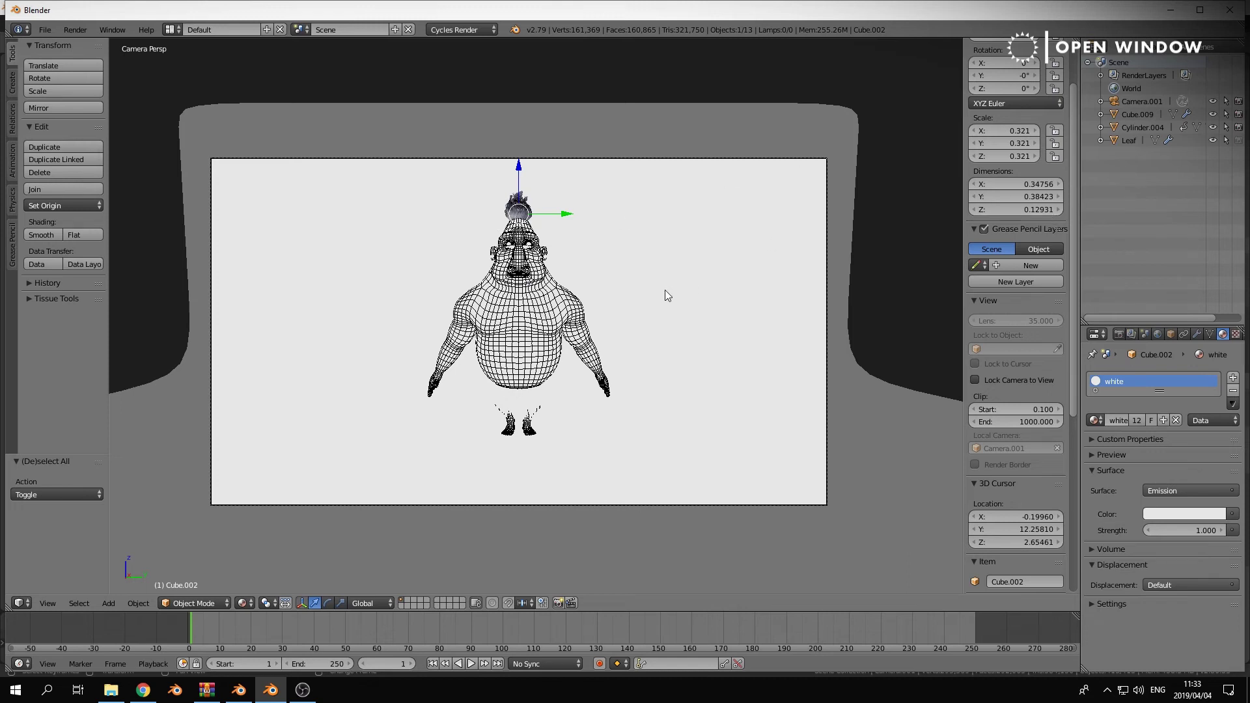
key("h")
scroll(643, 303, "up", 6)
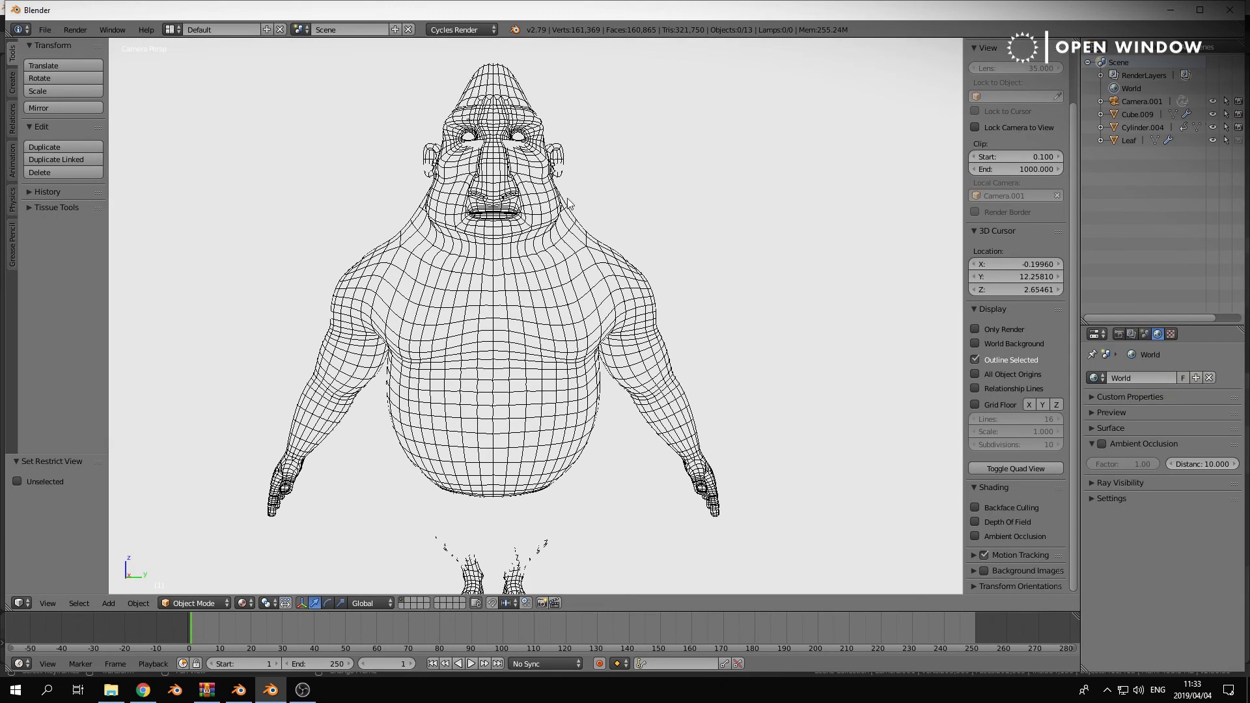
scroll(672, 296, "down", 3)
middle_click_drag(673, 296, 723, 290, "shift")
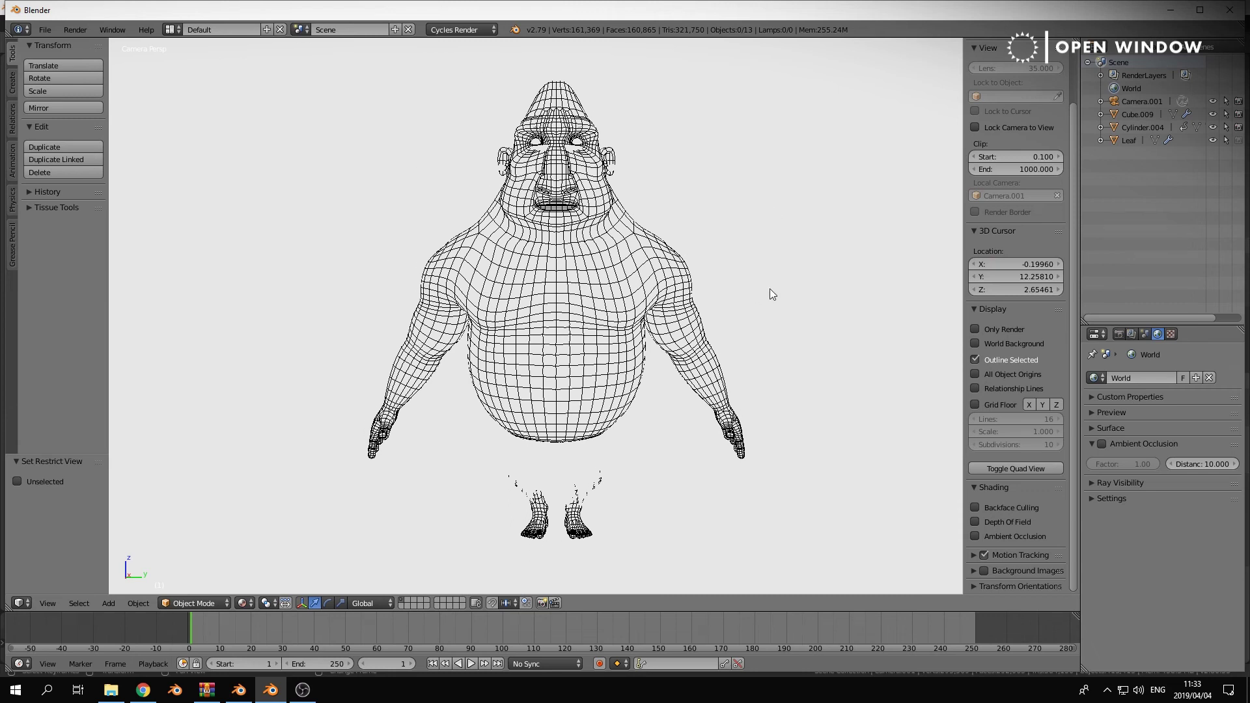
- Render a test still of the wireframe from the viewport and check the turntable rotation at different frames
left_click(542, 604)
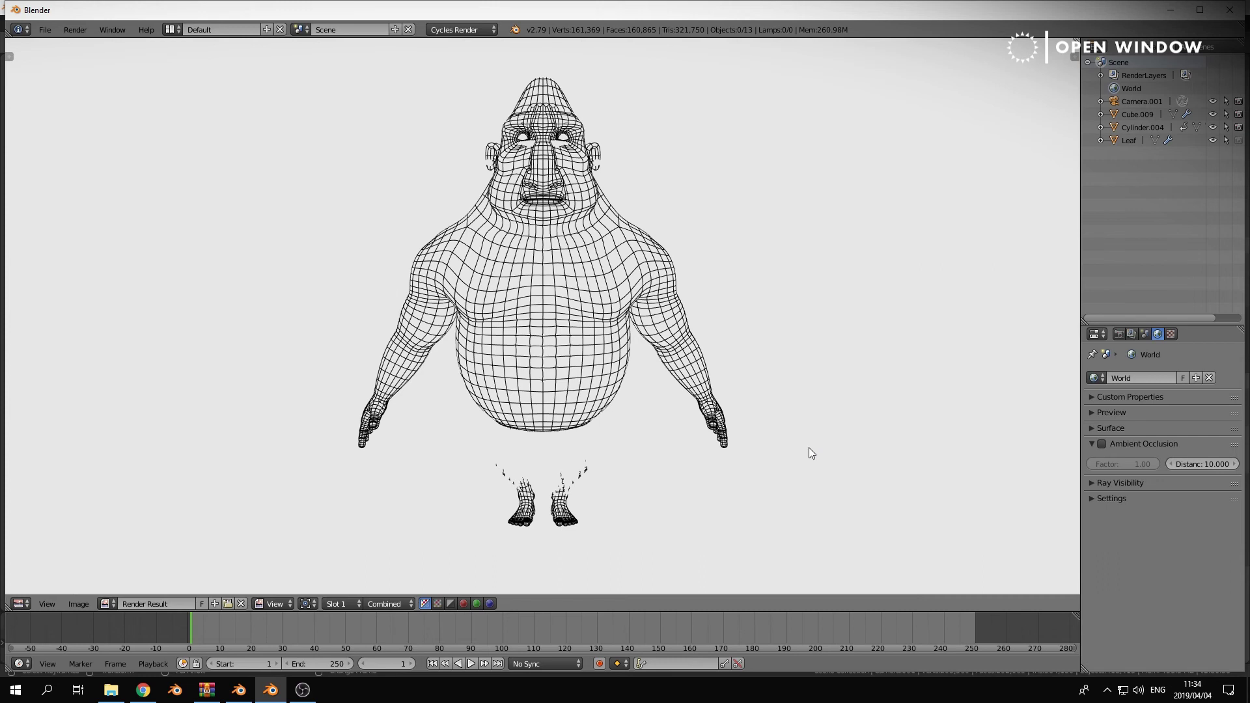
scroll(809, 447, "down", 2)
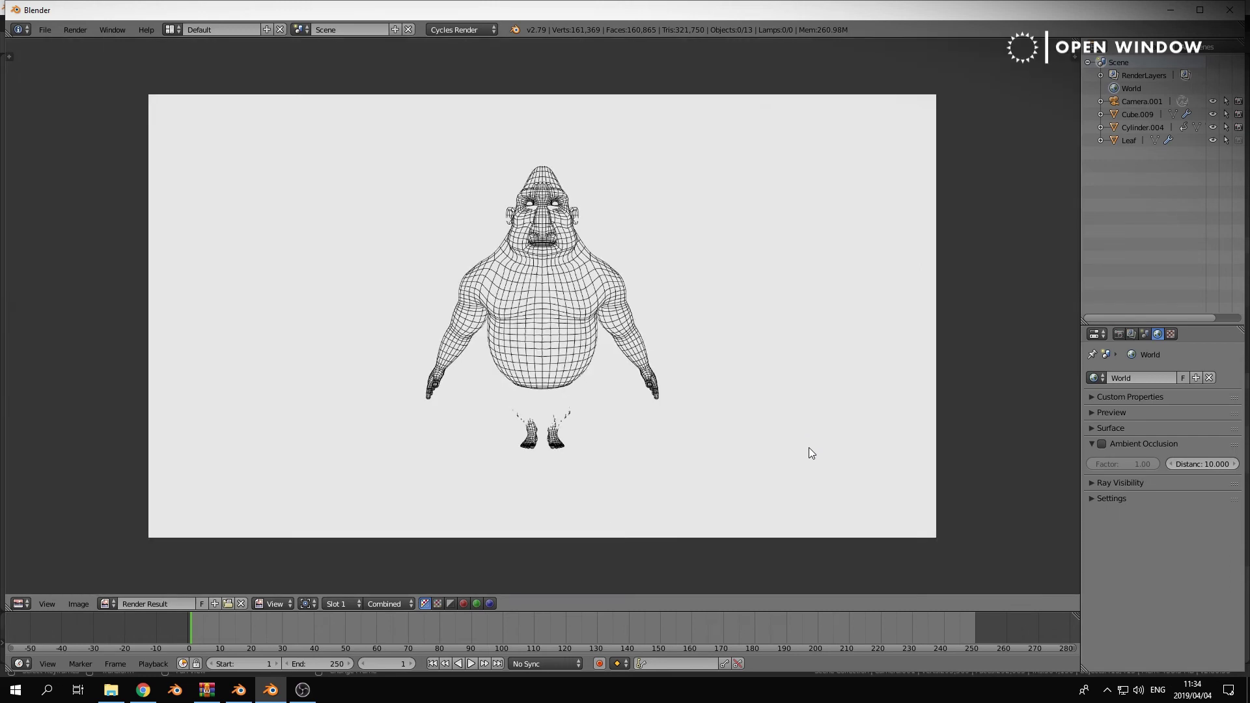
key("Escape")
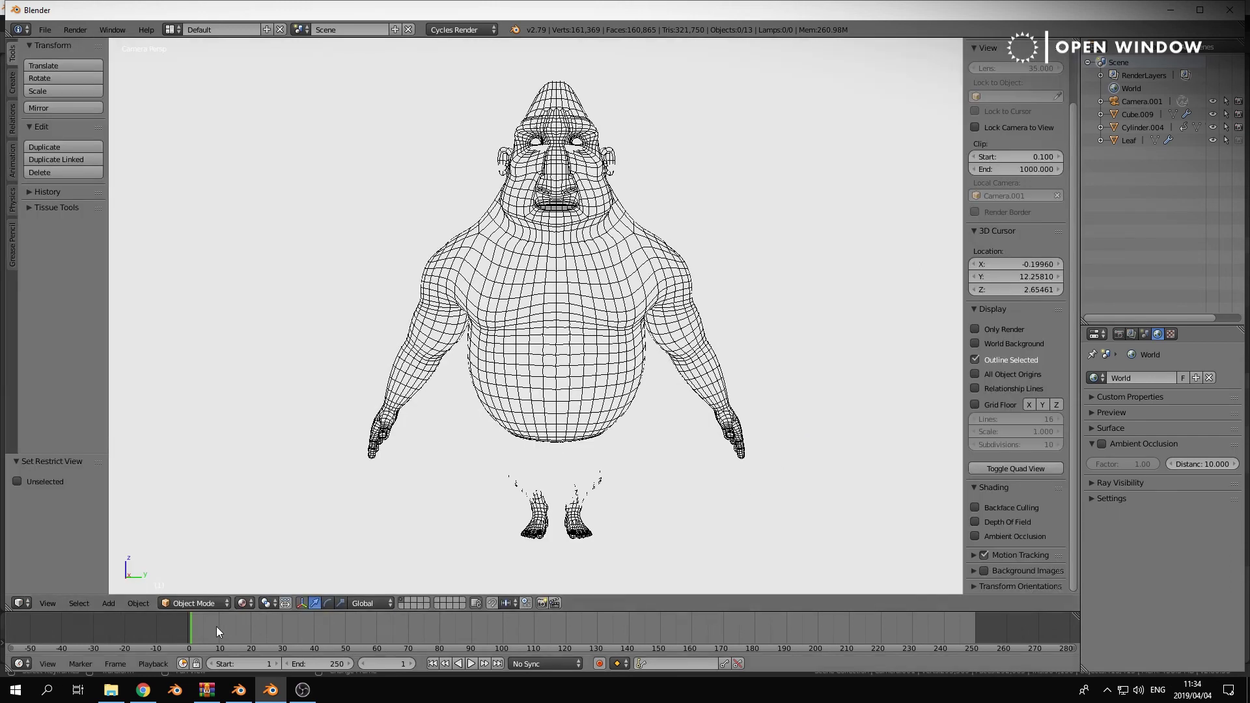
left_click(303, 616)
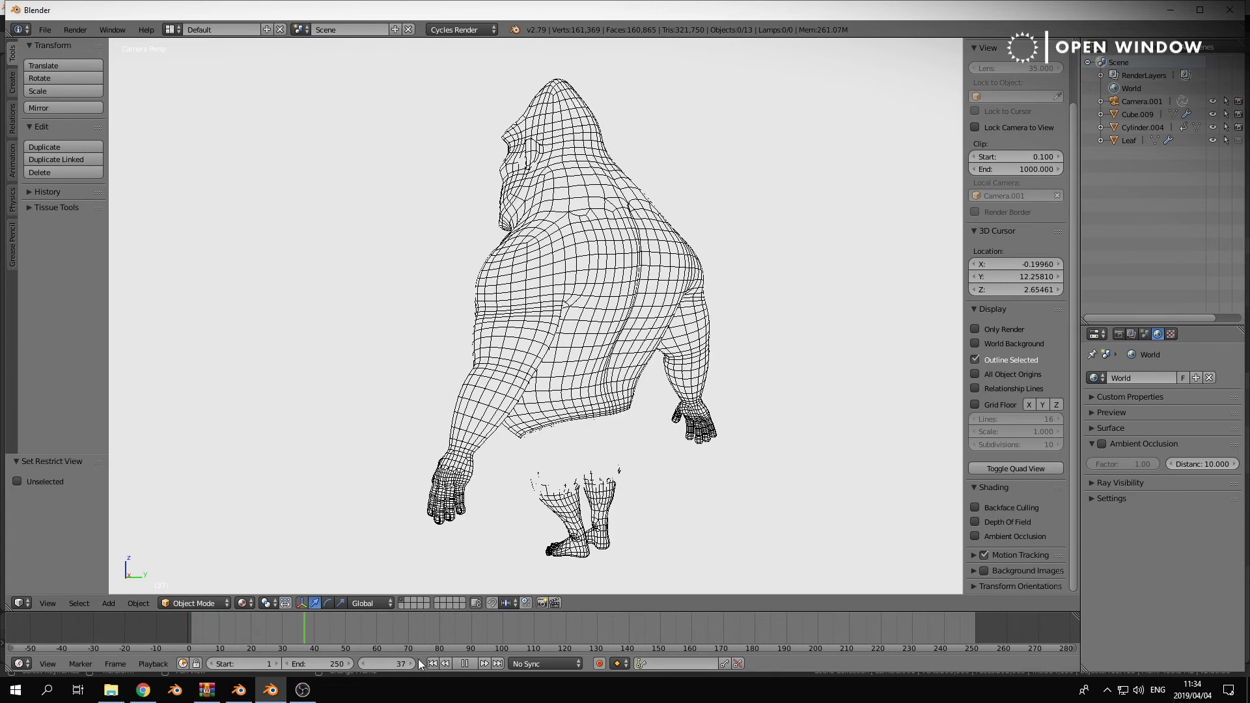
left_click(529, 623)
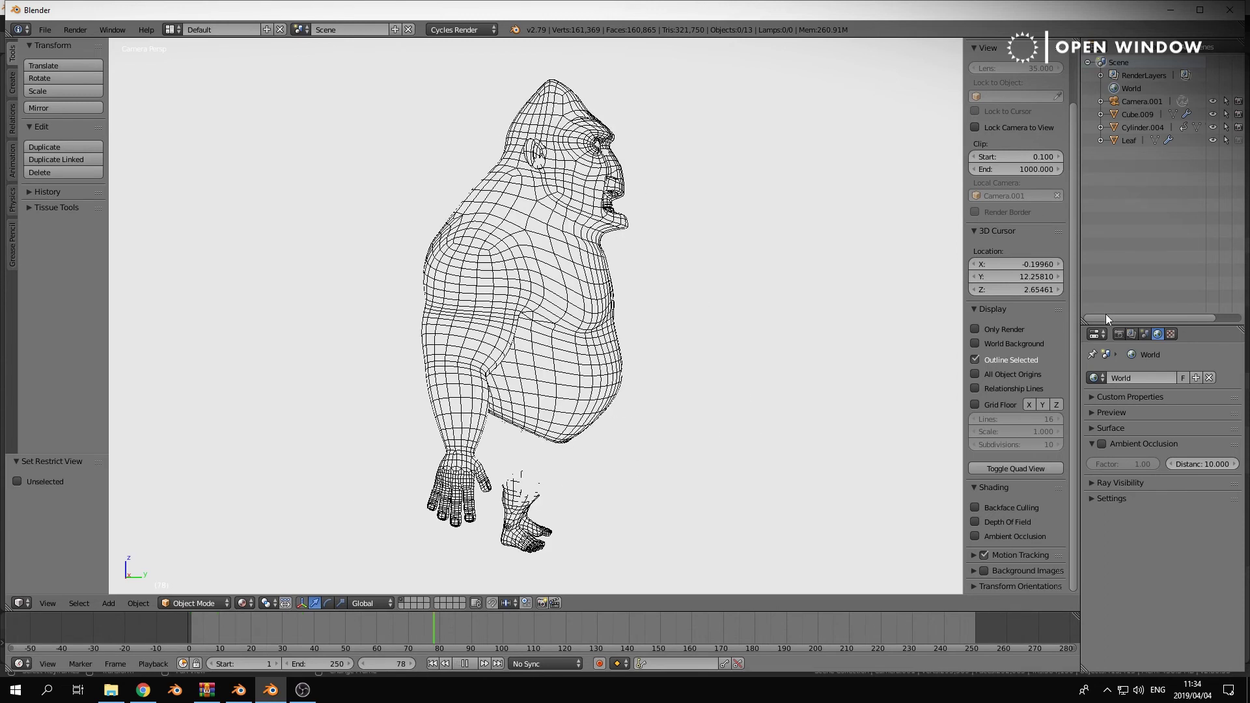
- Browse for the render output location and create a "capturedwire" folder inside TURNAROUND_RENDER on the D: drive
left_click(1120, 334)
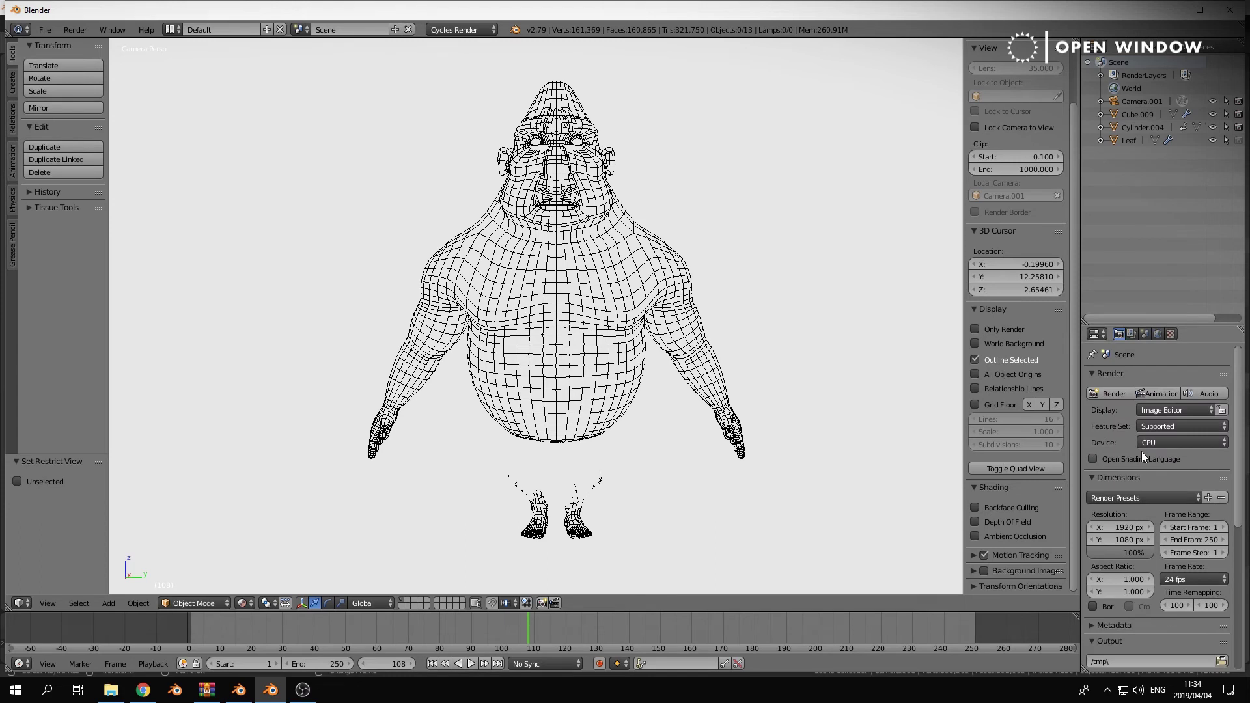
scroll(1157, 509, "down", 6)
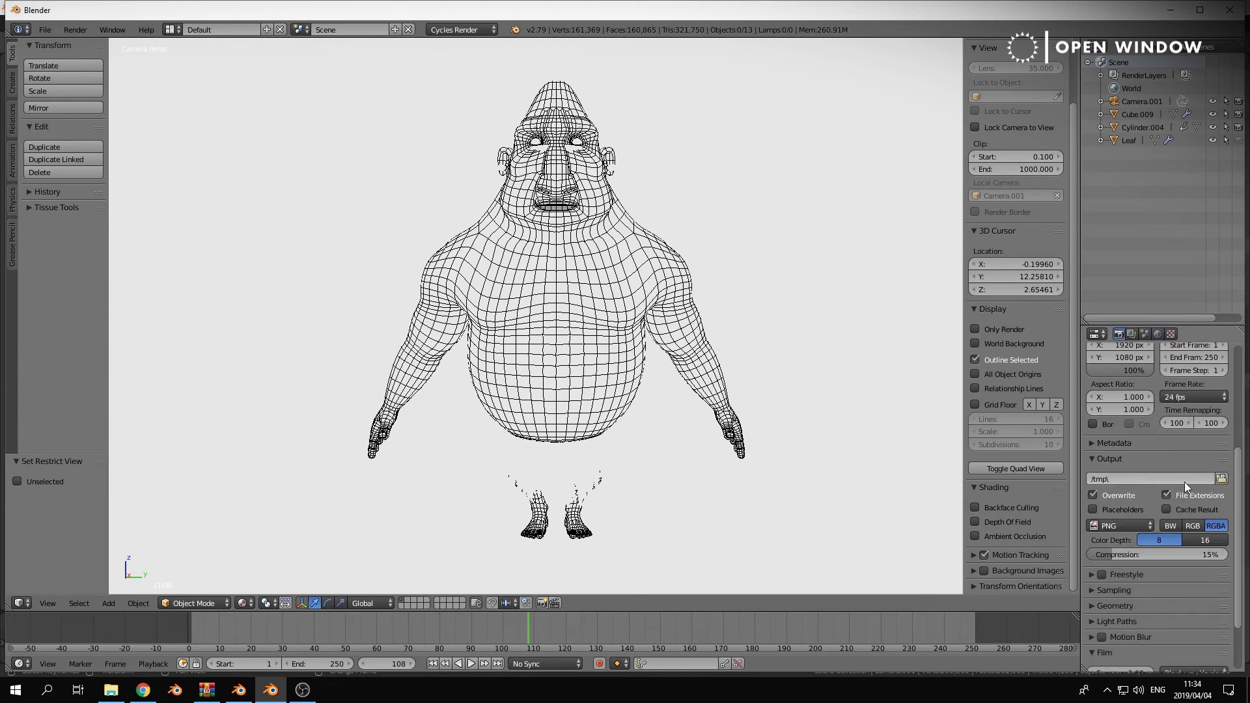
left_click(1222, 478)
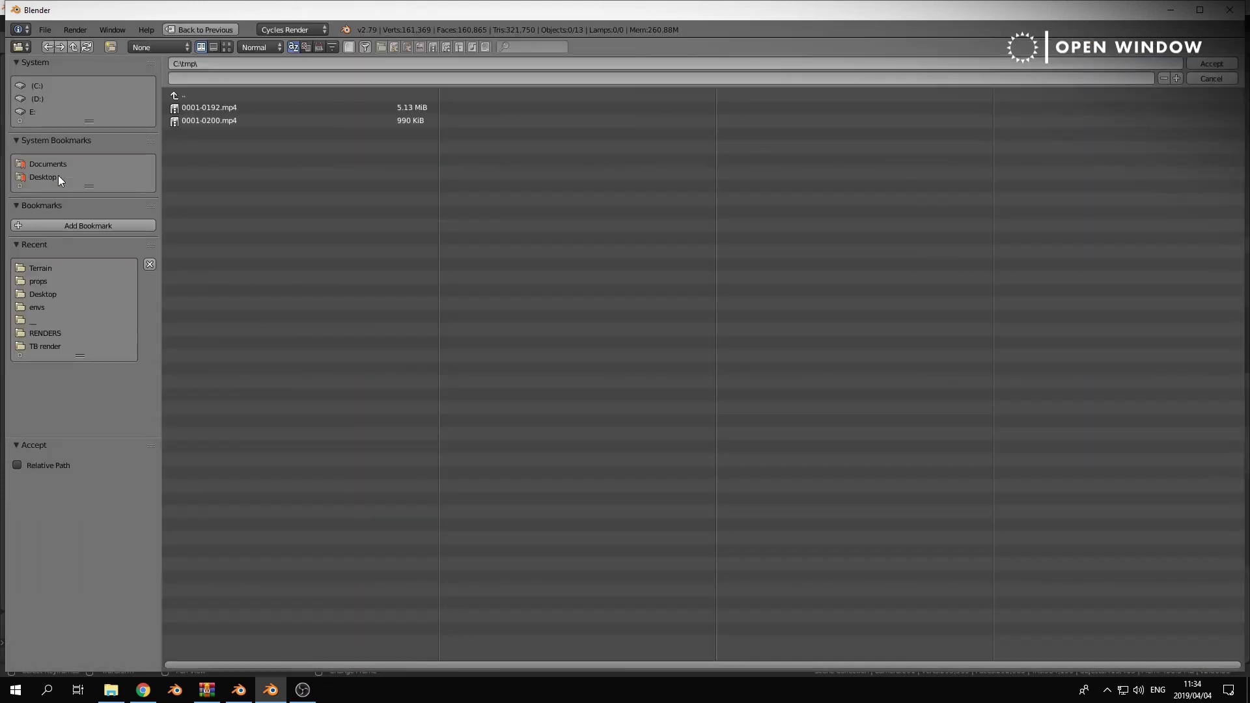
left_click(39, 98)
left_click(211, 186)
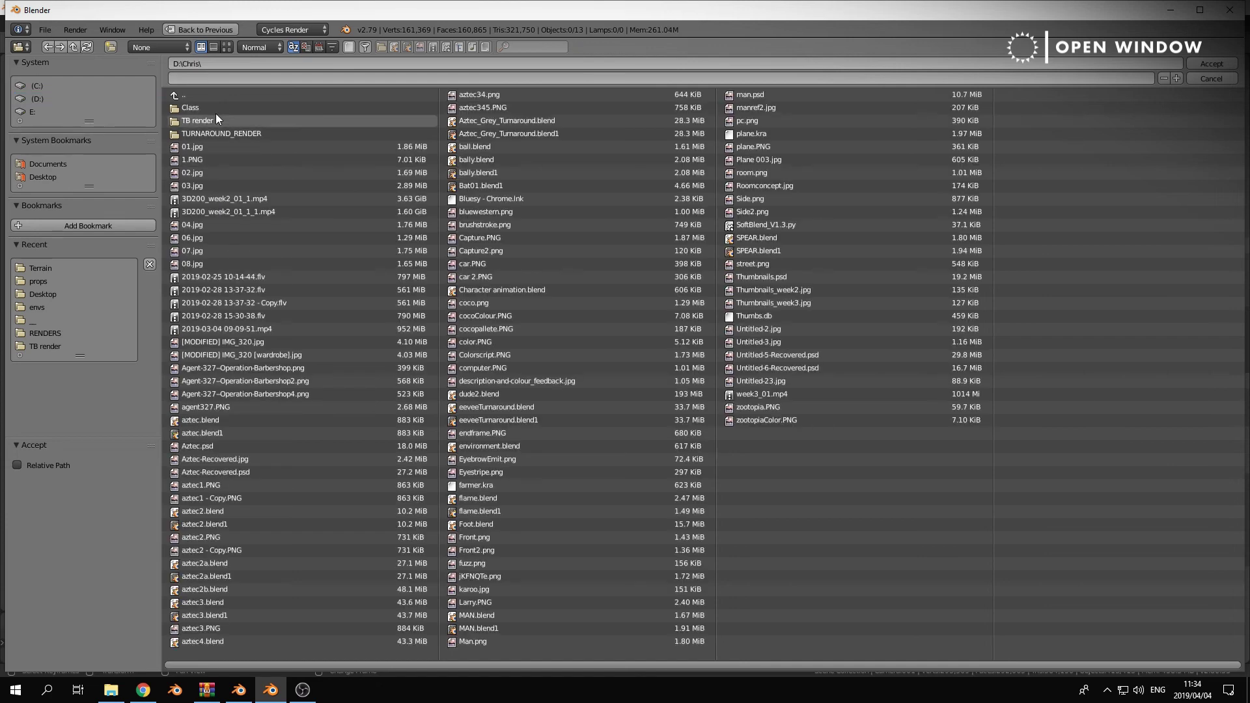
left_click(220, 126)
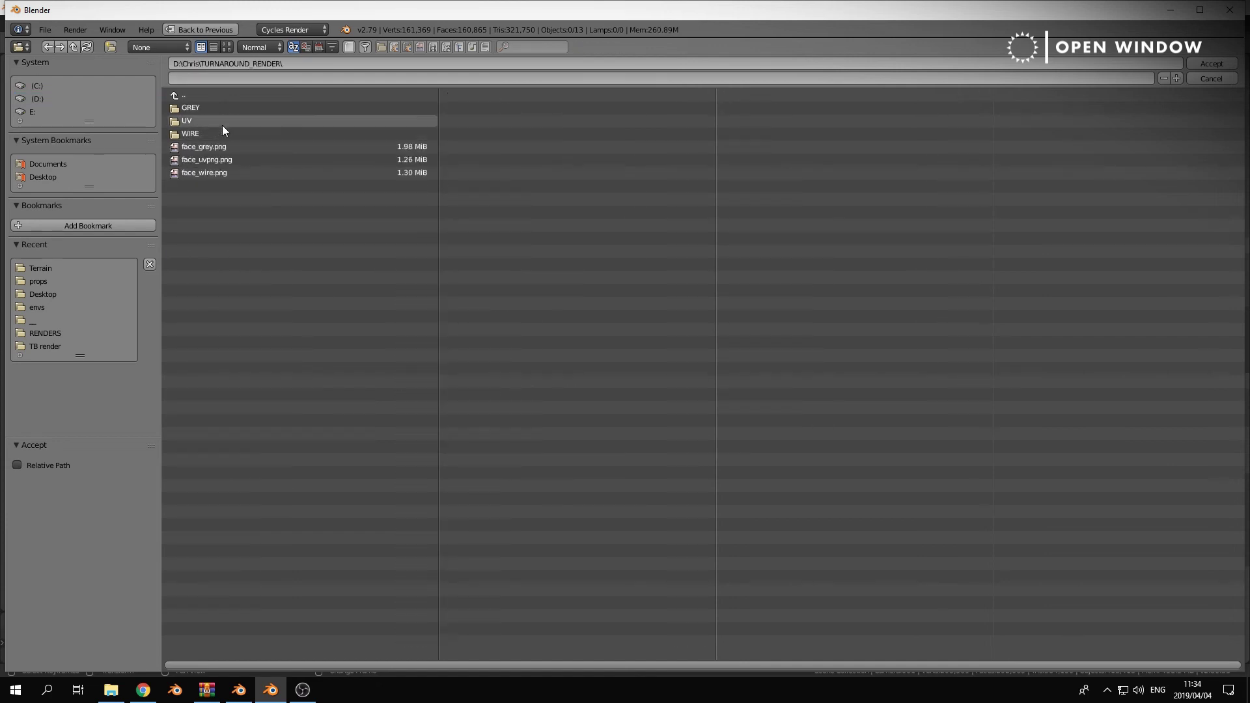
left_click(112, 48)
type("capture")
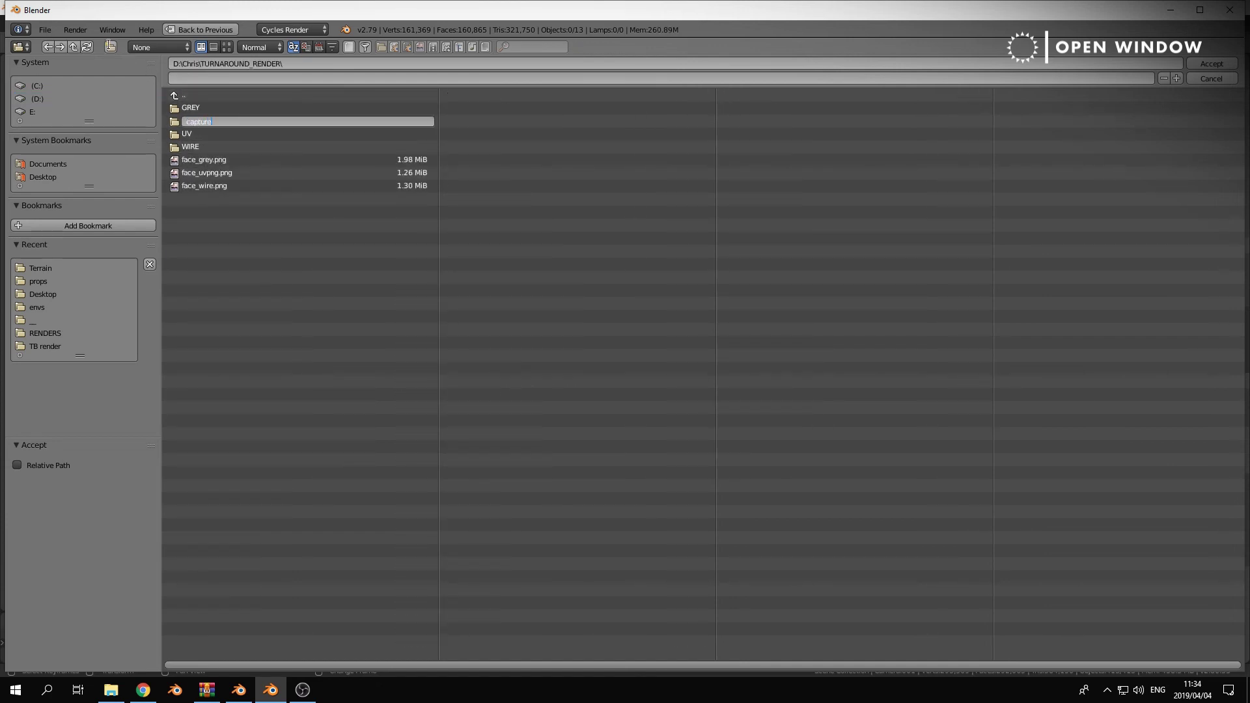
type("dwire")
key("Return")
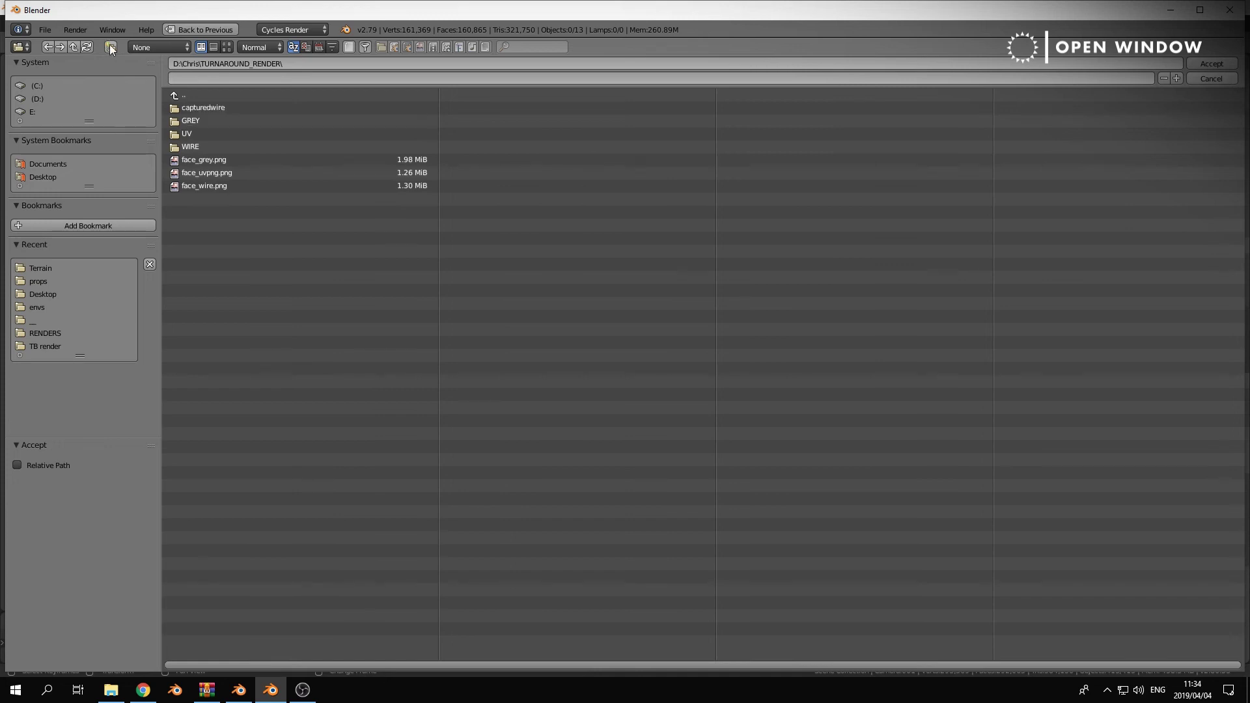
- Set the render output to the capturedwire folder with the file name "WIRE_"
left_click(215, 107)
type("WIRE")
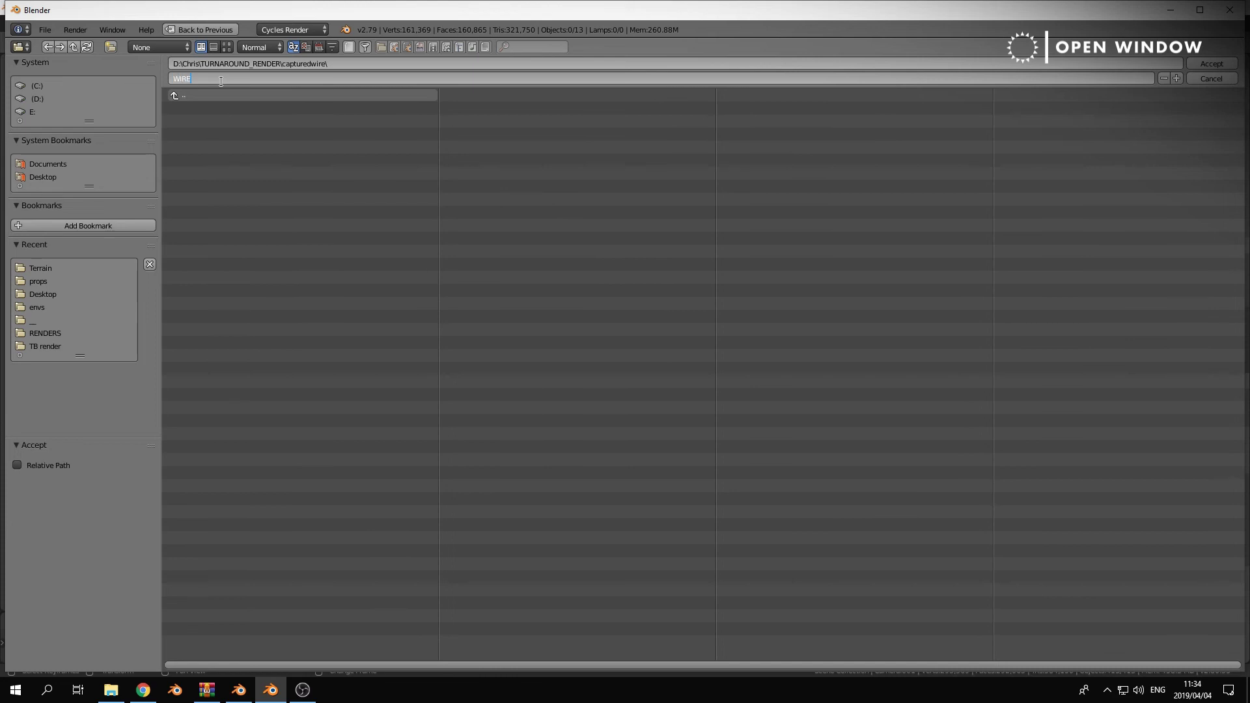
type("_")
key("Return")
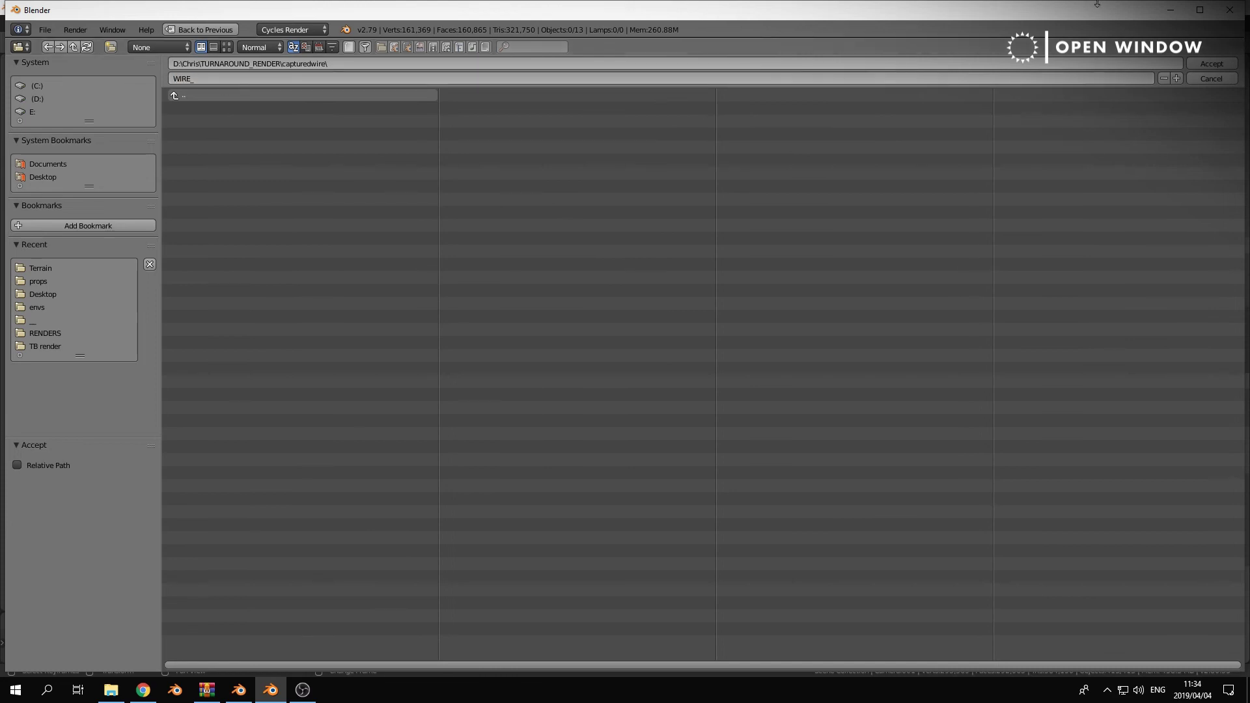
left_click(1213, 64)
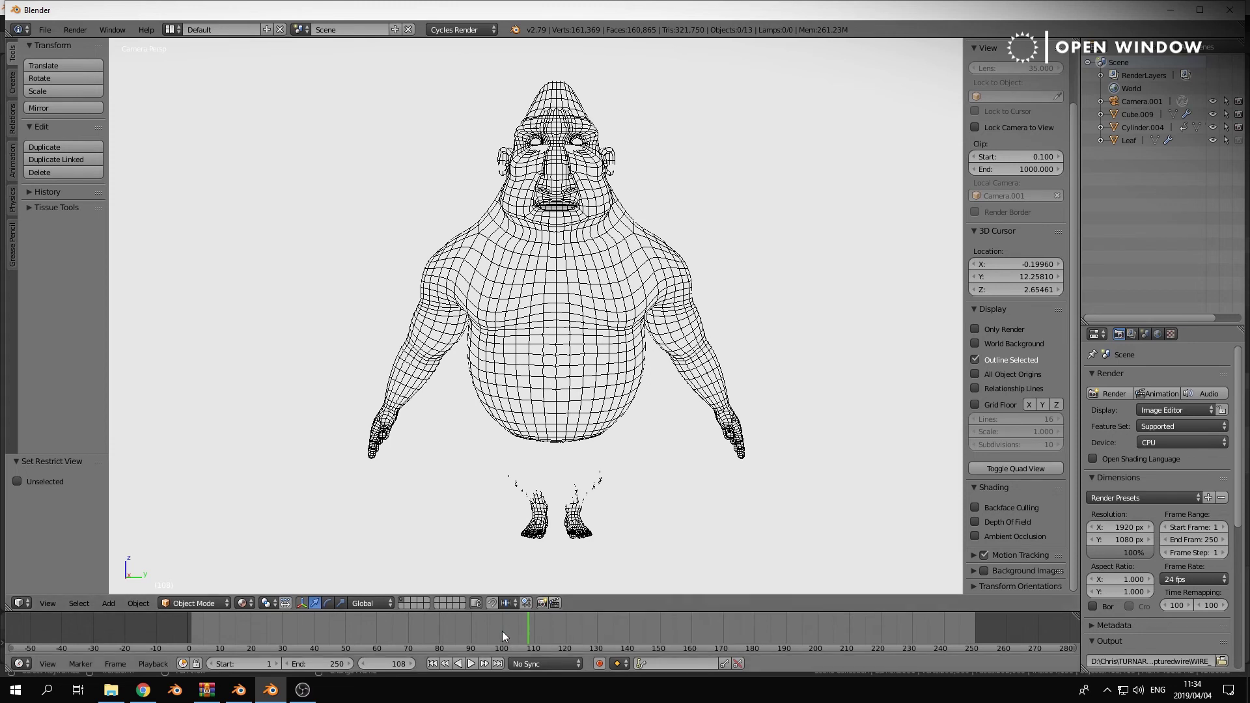
- Set the animation's end frame to 100 and render the wireframe turntable animation from the viewport
left_click(327, 663)
type("100")
key("Return")
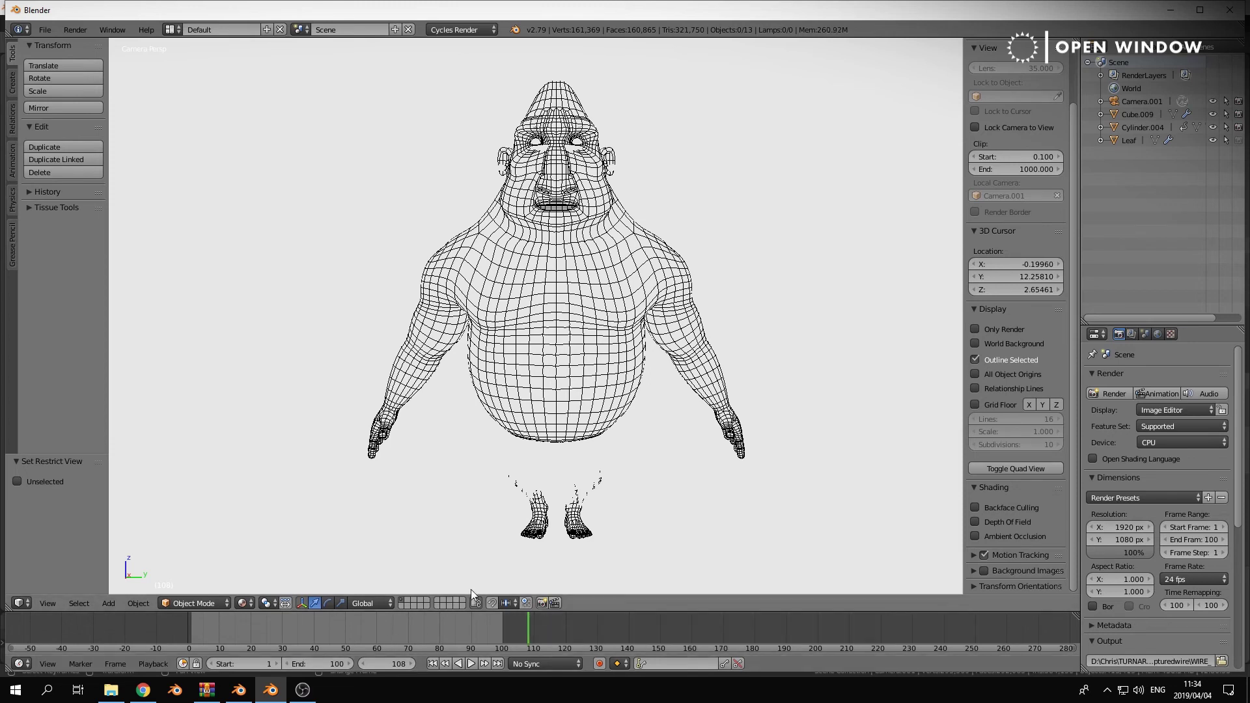
left_click(554, 603)
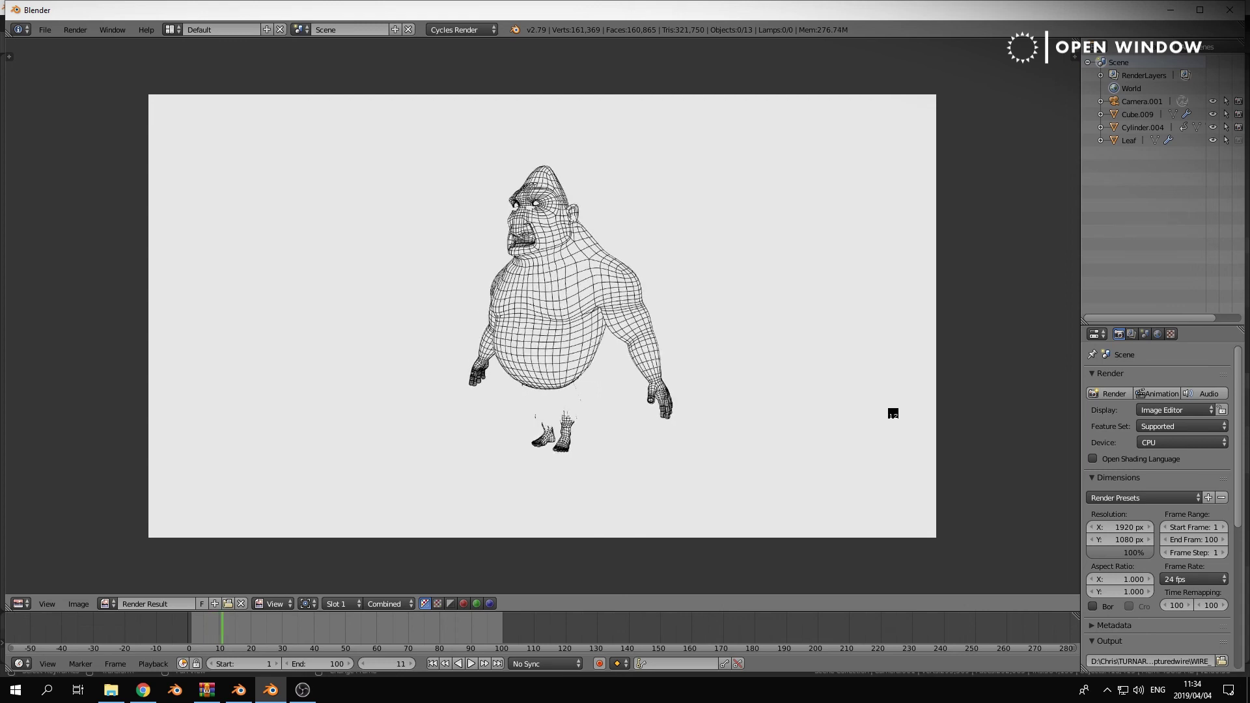
- Switch to eeveeTurnaround.blend in Blender 2.80 and enable wireframe display on the character's body in the camera view
key("alt+Tab")
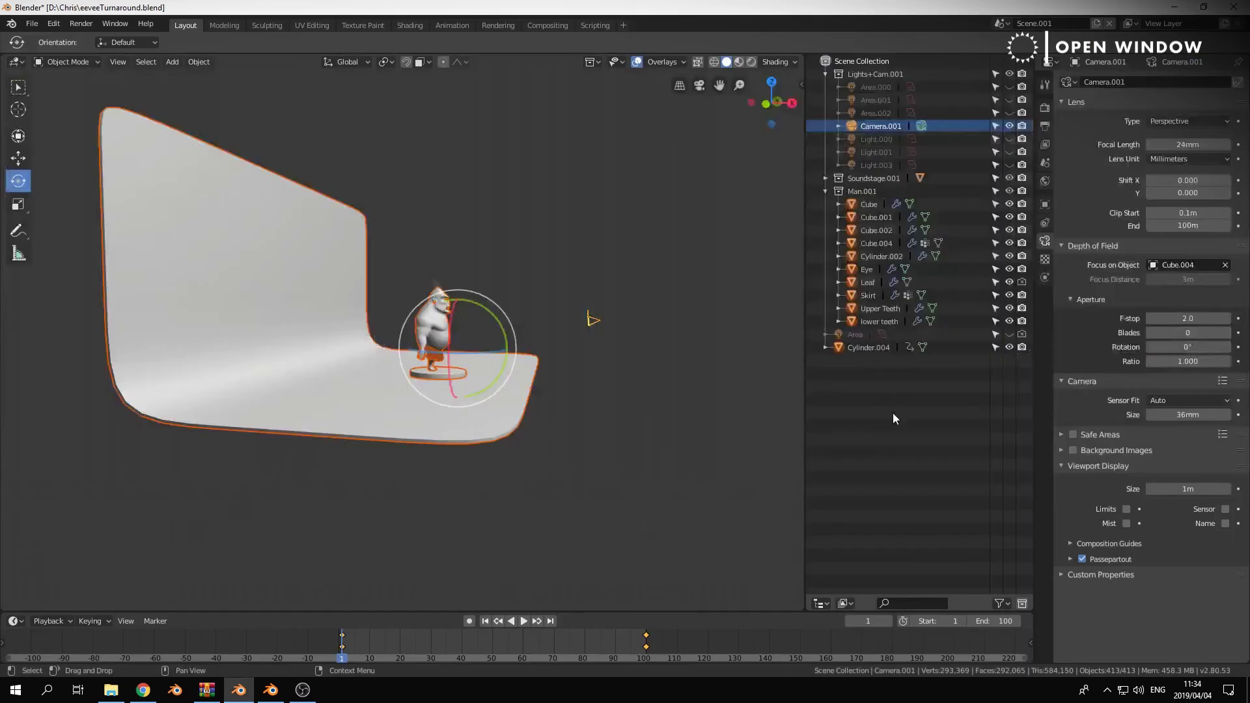
key("KP_1")
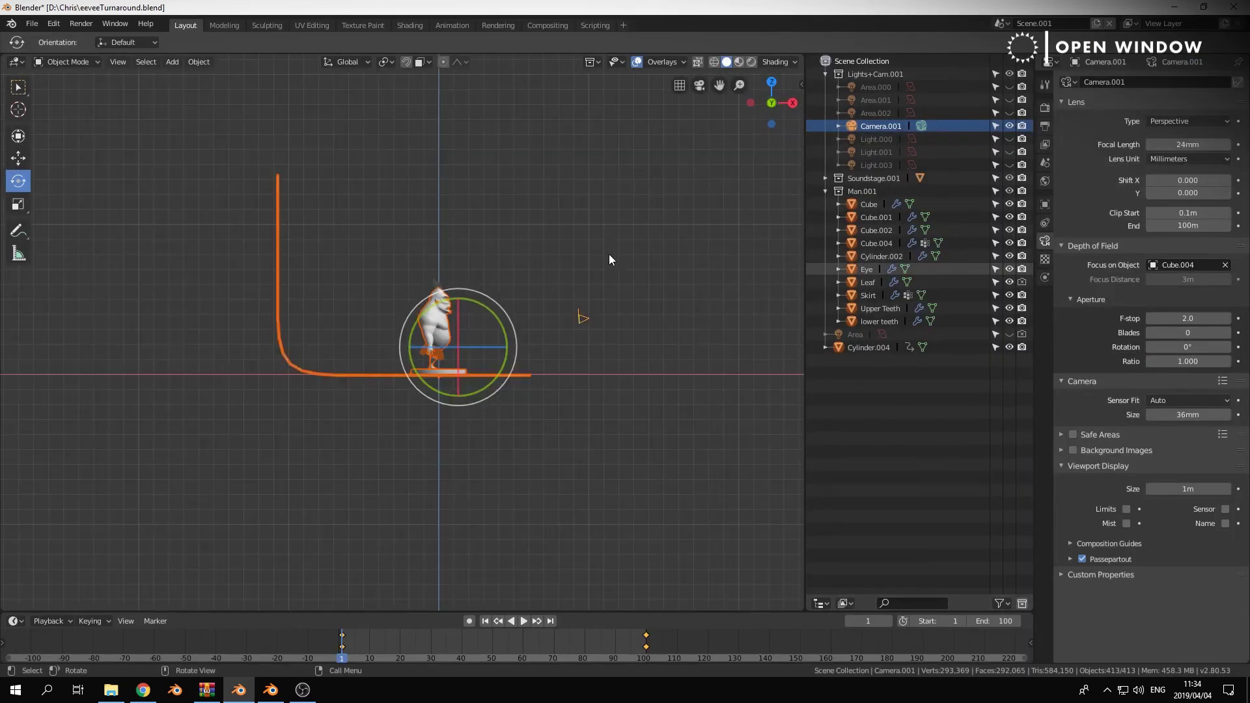
key("KP_0")
scroll(480, 294, "up", 3)
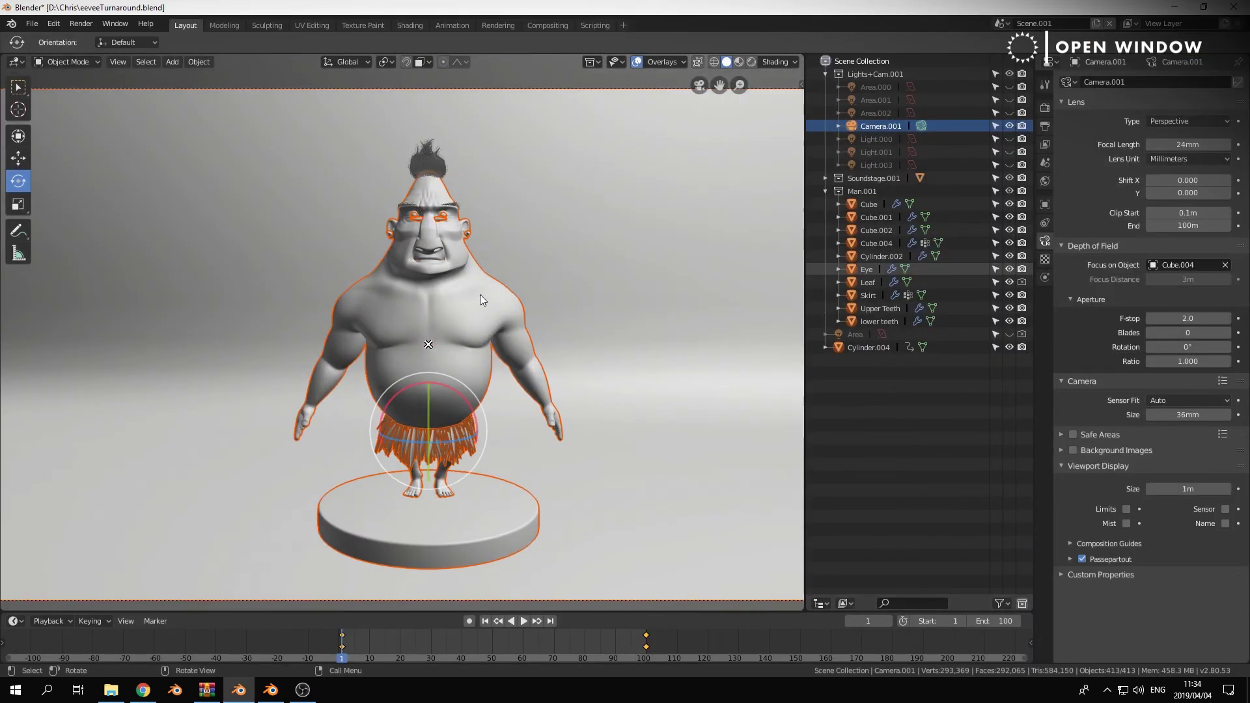
left_click(499, 287)
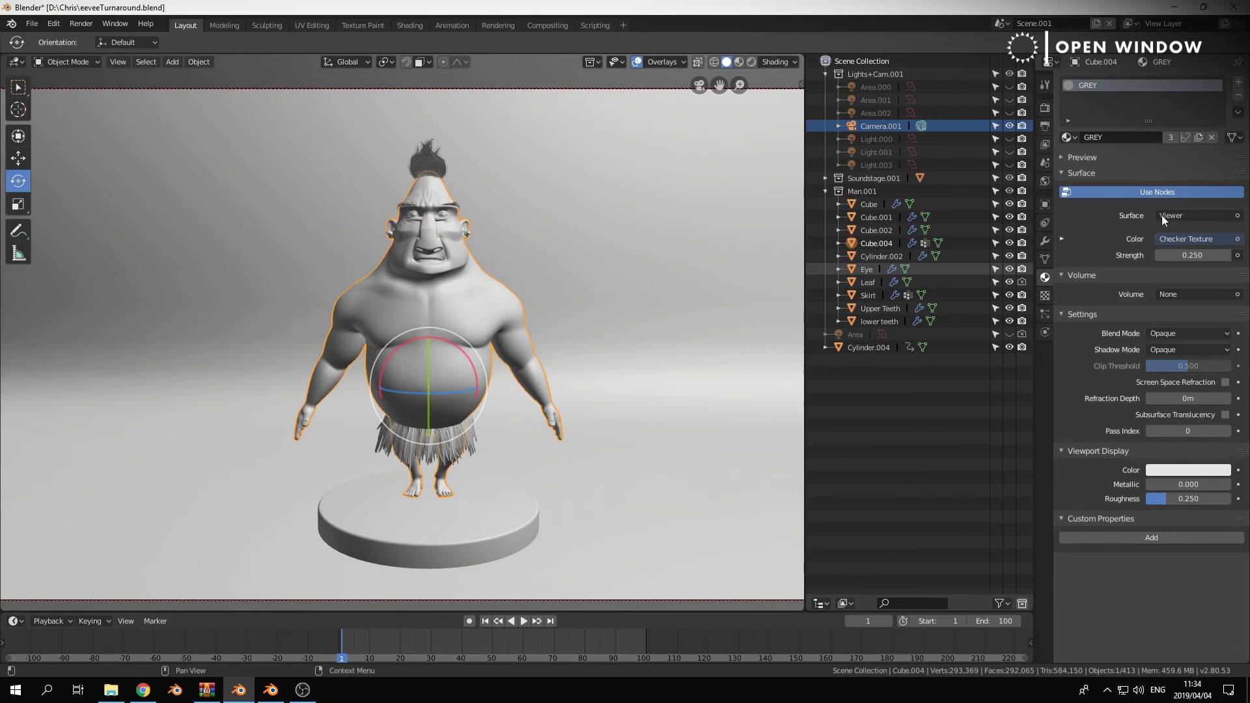
left_click(1046, 205)
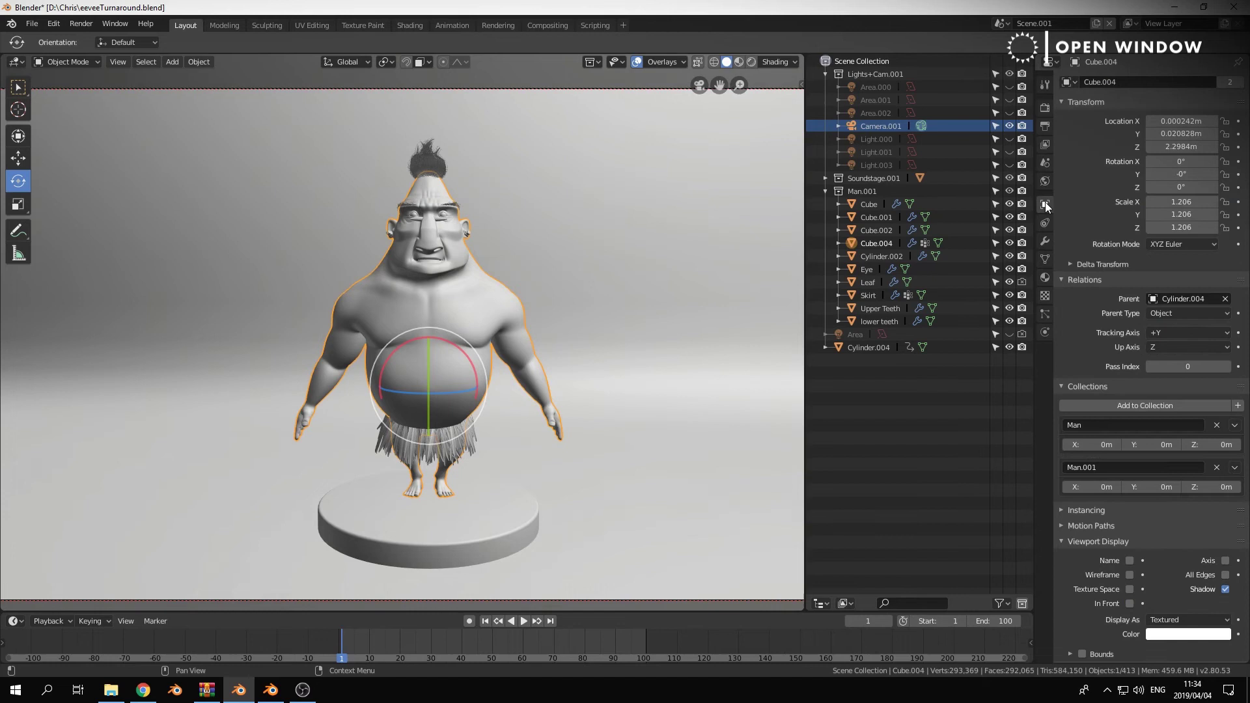
left_click(1130, 576)
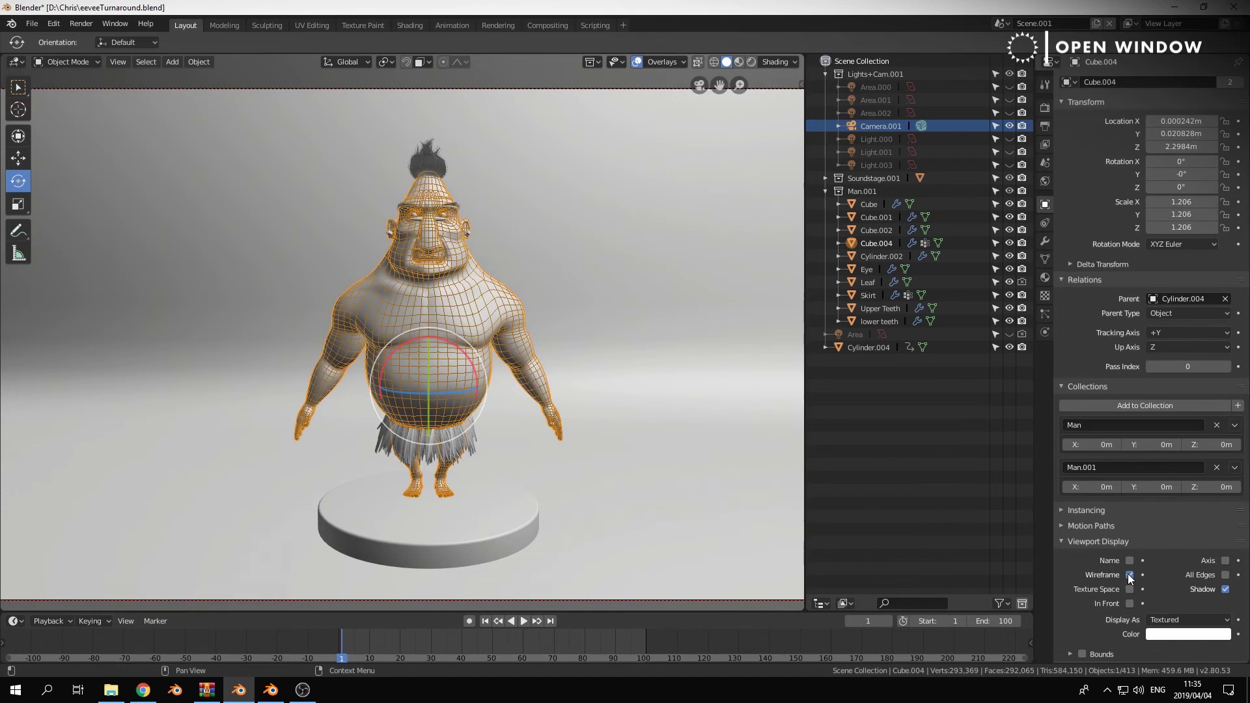
left_click(635, 326)
- Set the solid viewport lighting to Flat and render a still image of the wireframe from the viewport
left_click(783, 65)
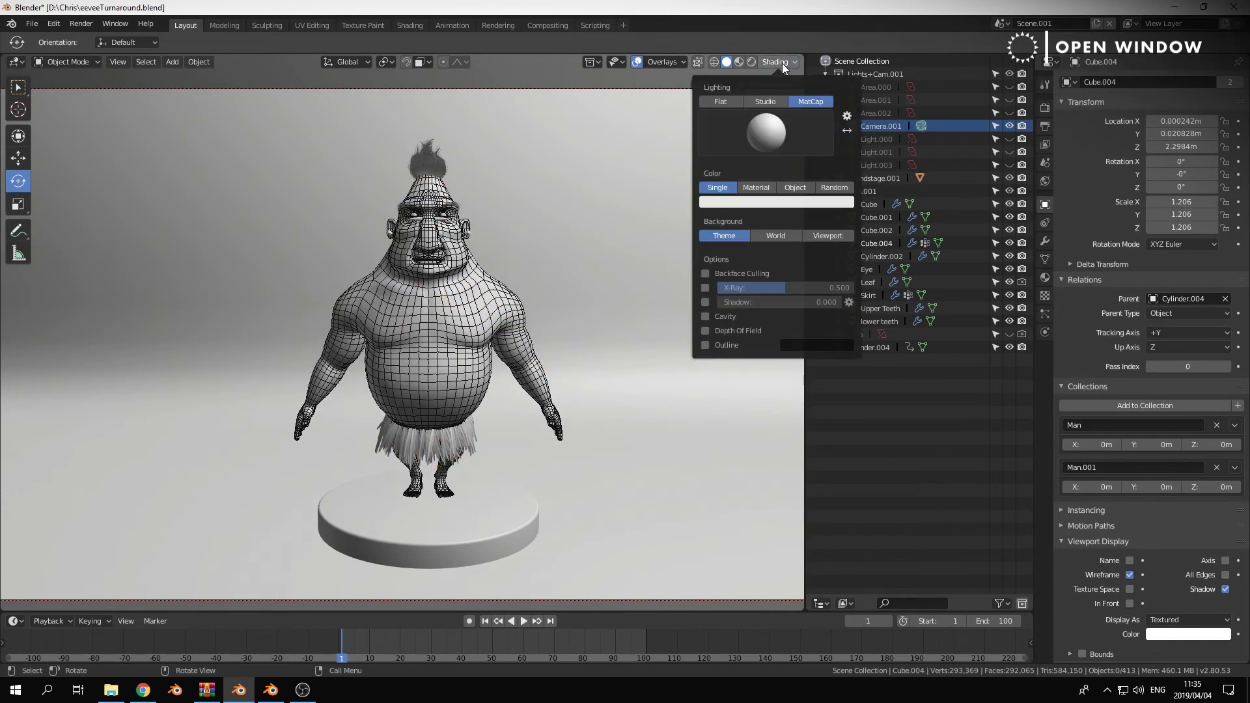
left_click(729, 100)
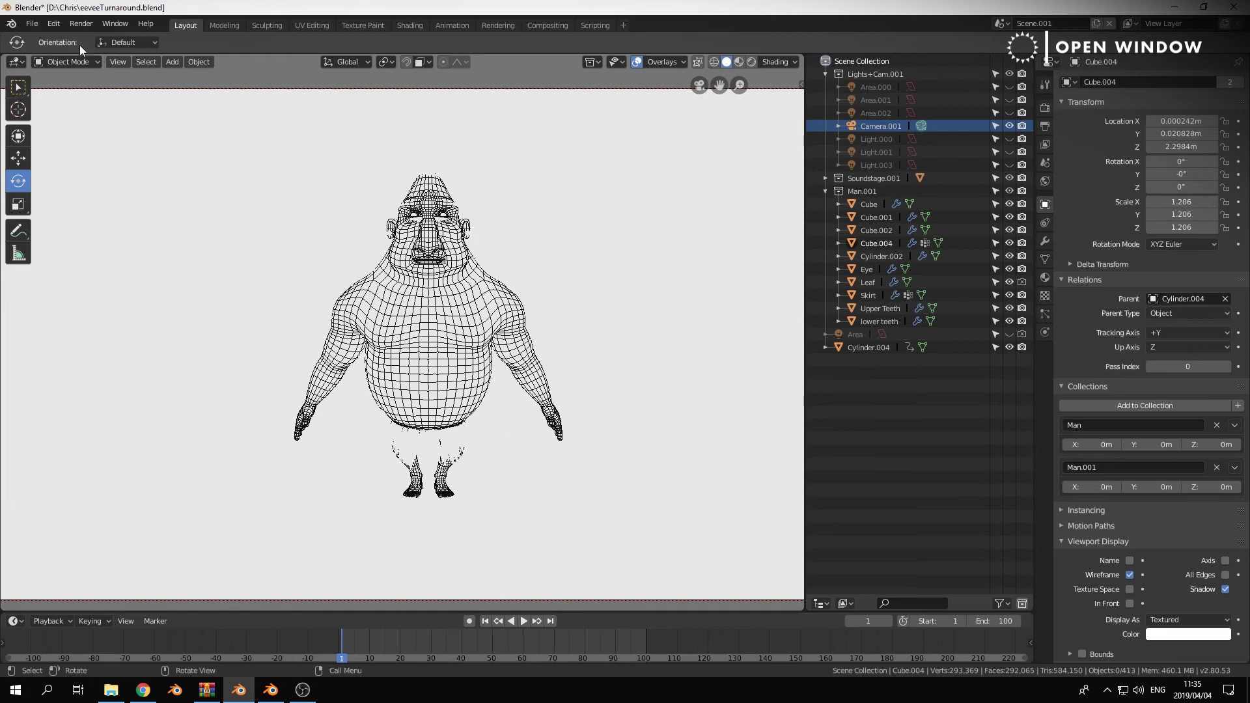
left_click(119, 62)
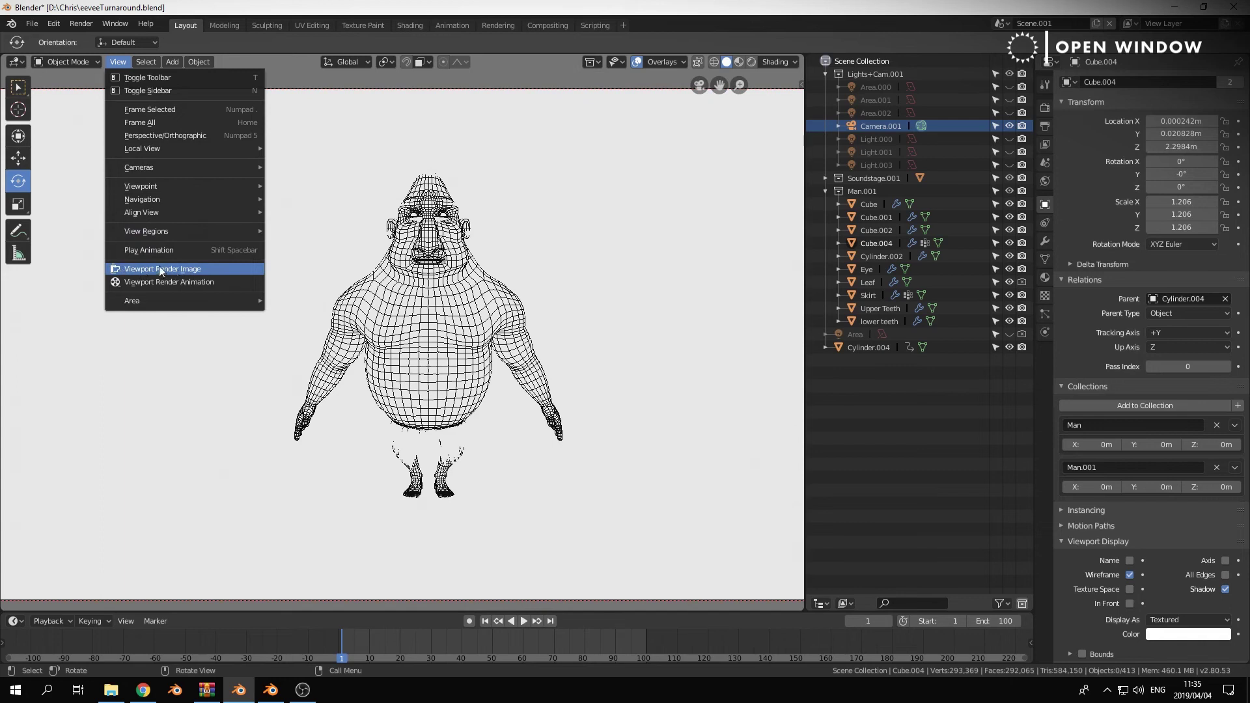
left_click(181, 269)
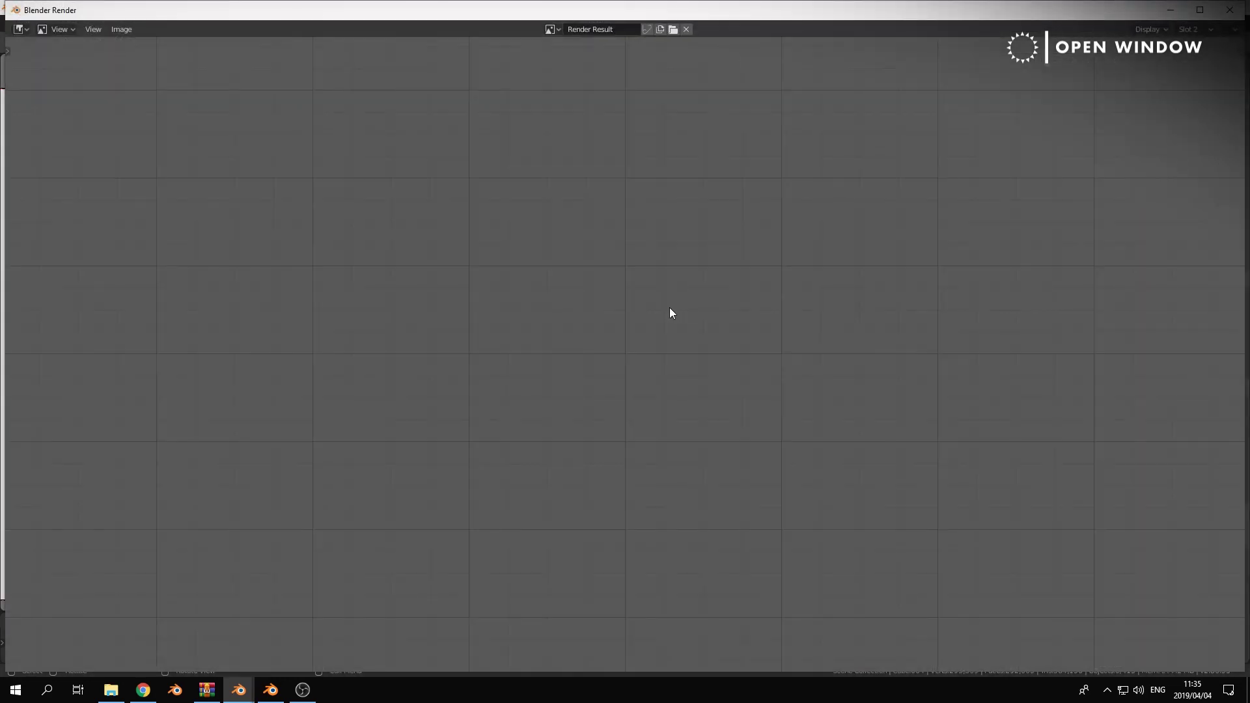
- Examine the wireframe line quality in the rendered still and compare it with the Blender 2.80 viewport and the Blender 2.79 render
scroll(682, 334, "up", 5)
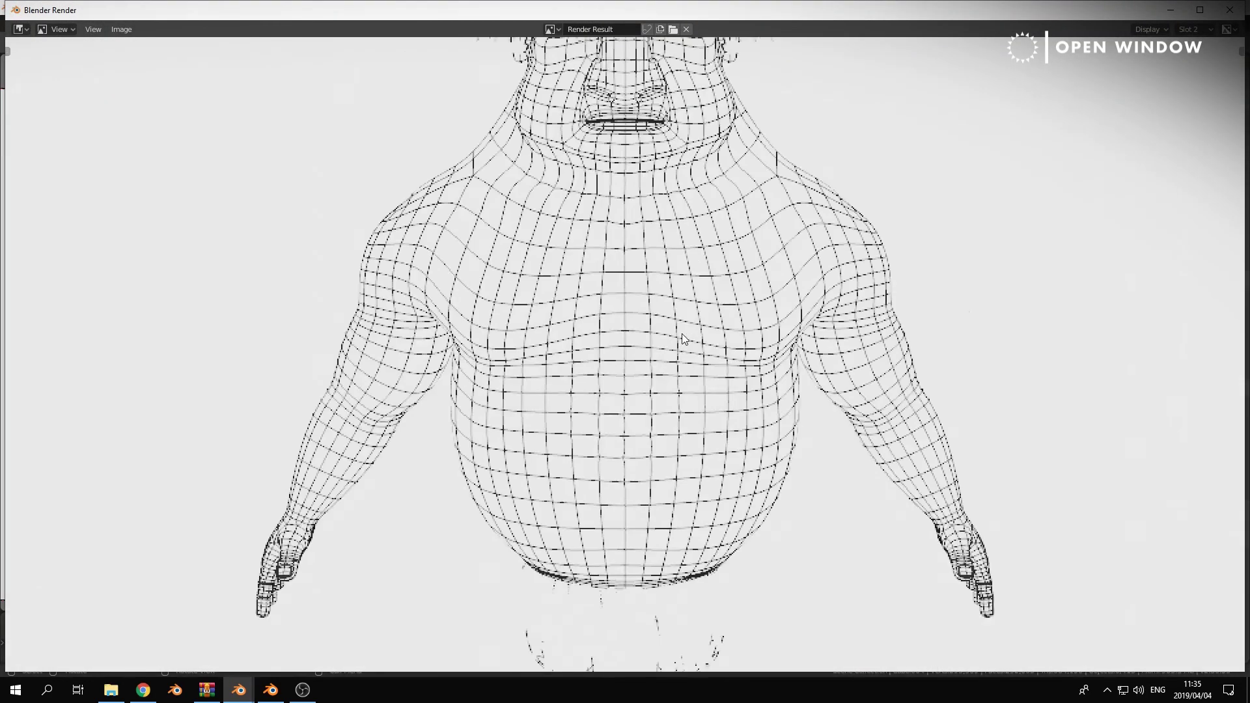
scroll(518, 316, "down", 1)
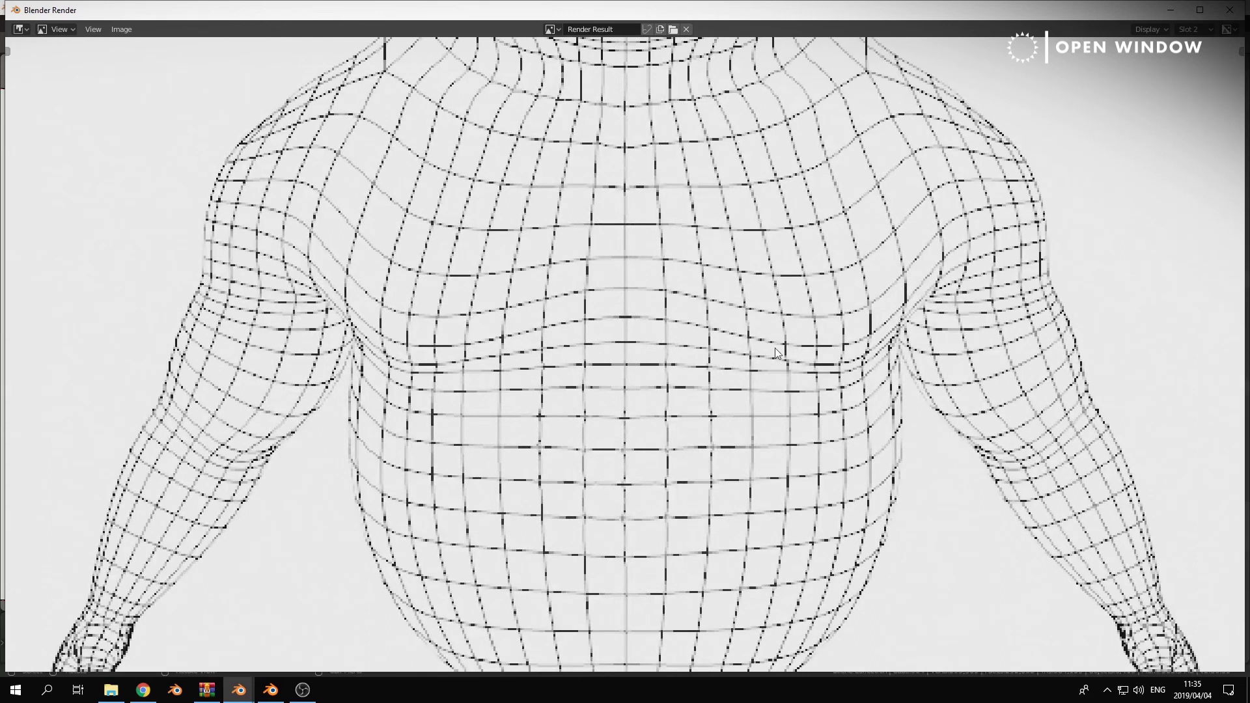
scroll(727, 345, "down", 3)
scroll(728, 345, "down", 1)
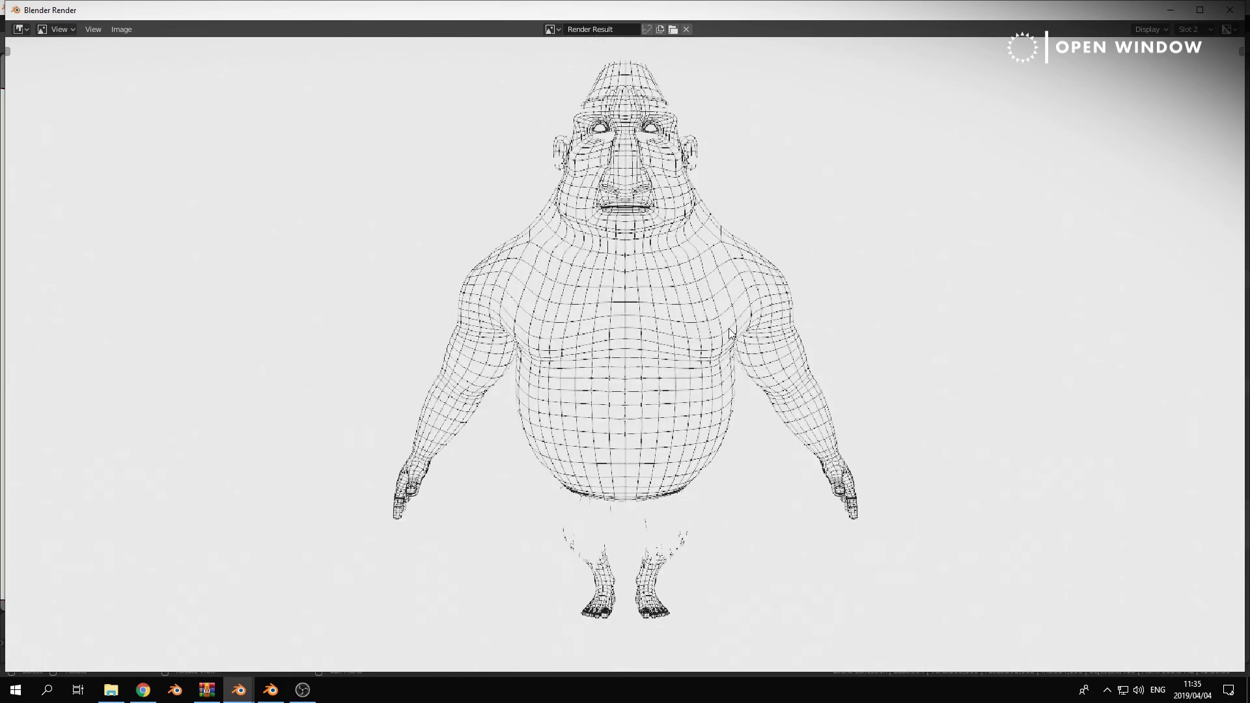
scroll(731, 339, "down", 1)
scroll(672, 324, "up", 1)
key("alt+Tab")
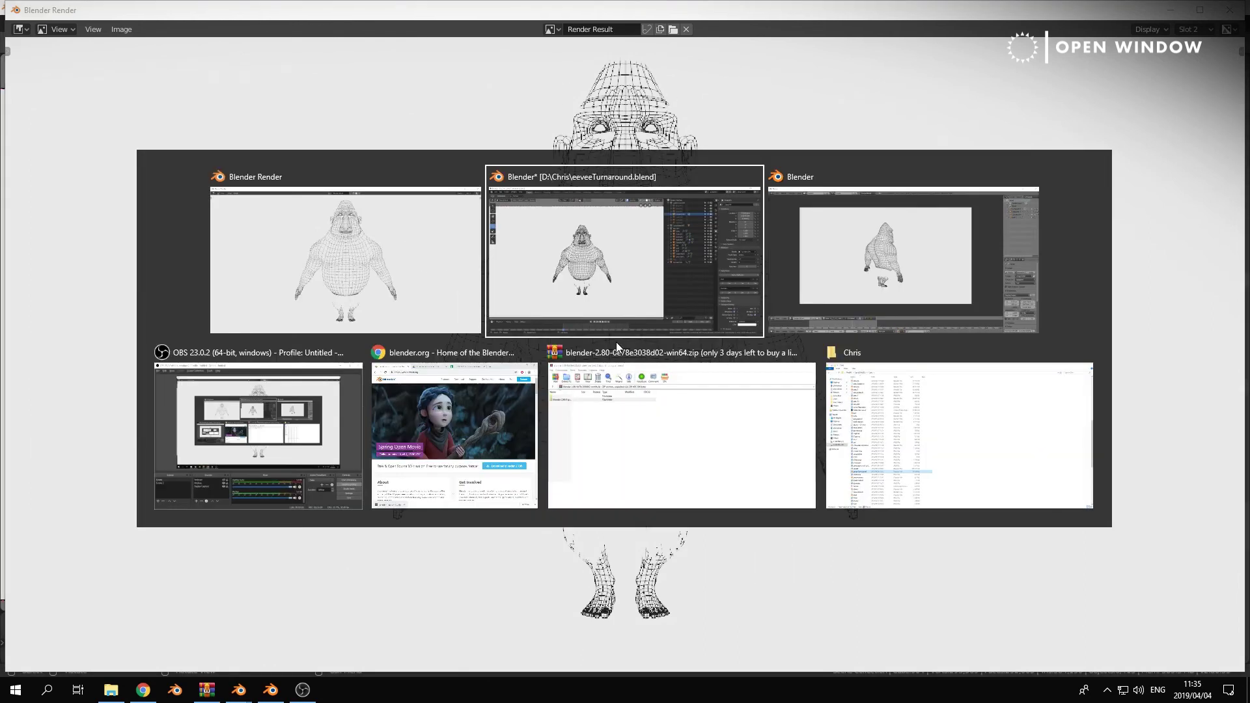
scroll(596, 334, "up", 2)
key("alt+Tab")
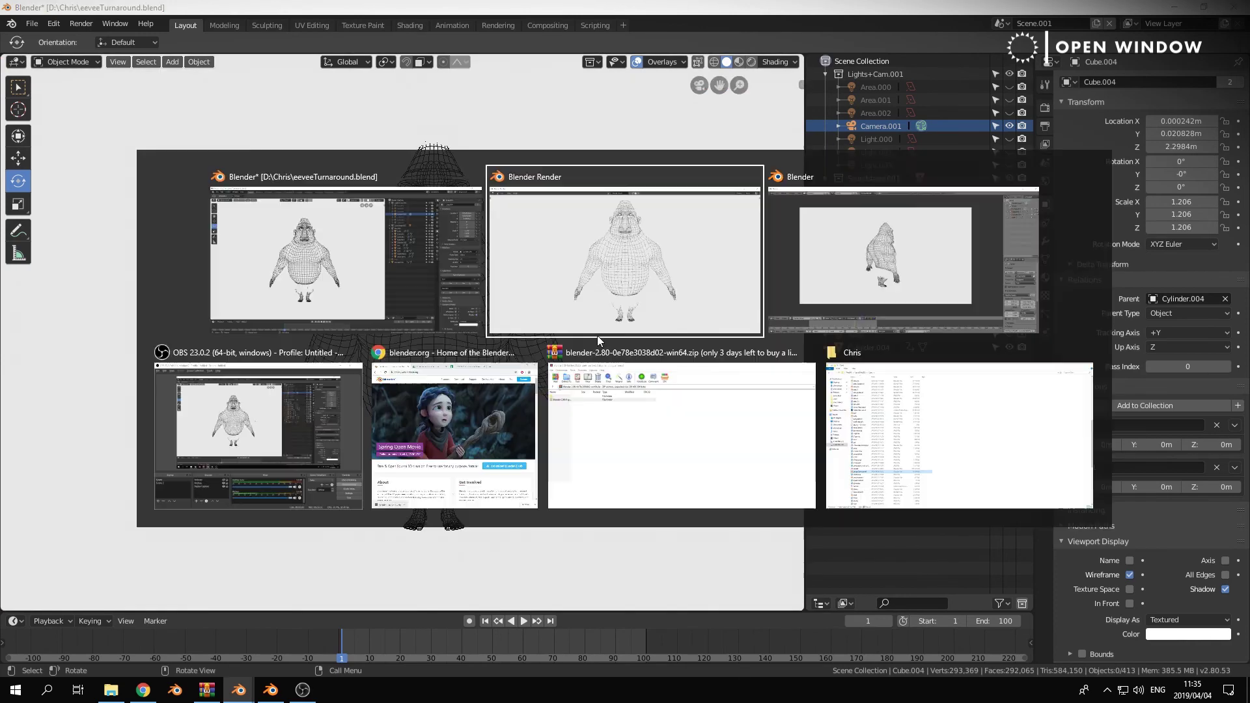
key("alt+Tab")
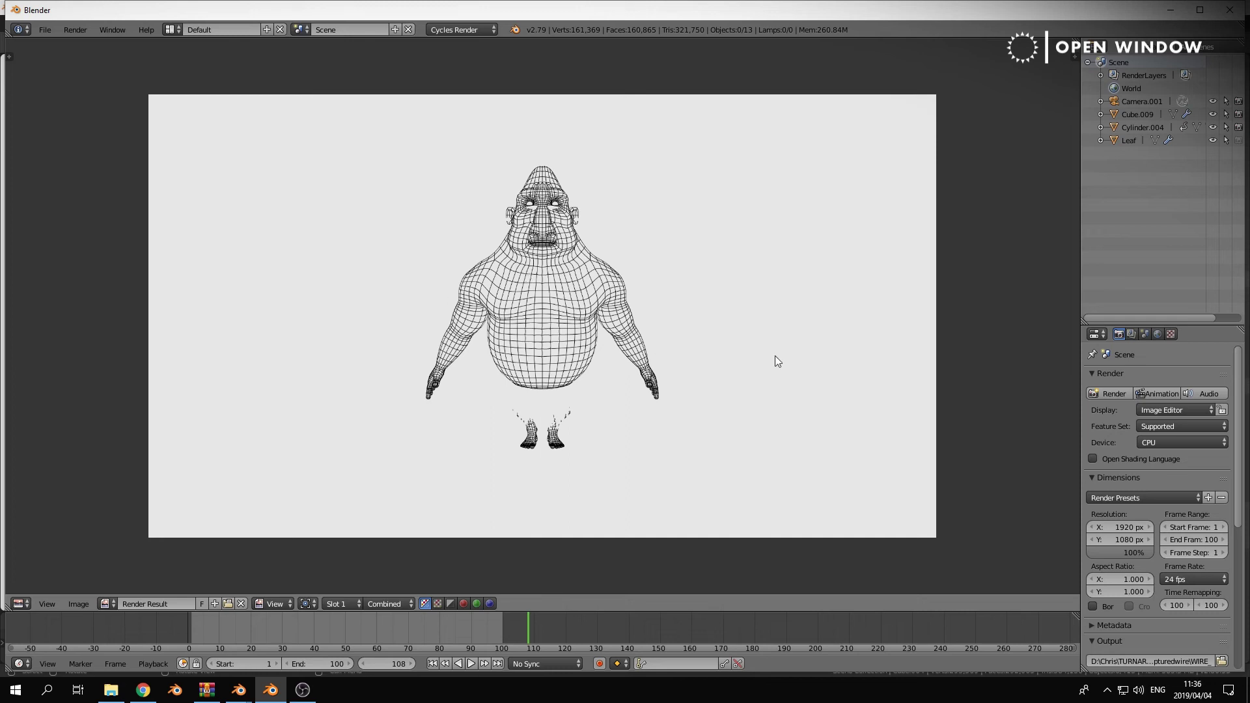
- Return to the Blender 2.80 scene, restore rendered shading with all lights visible, and disable the body's wireframe display
key("alt+Tab")
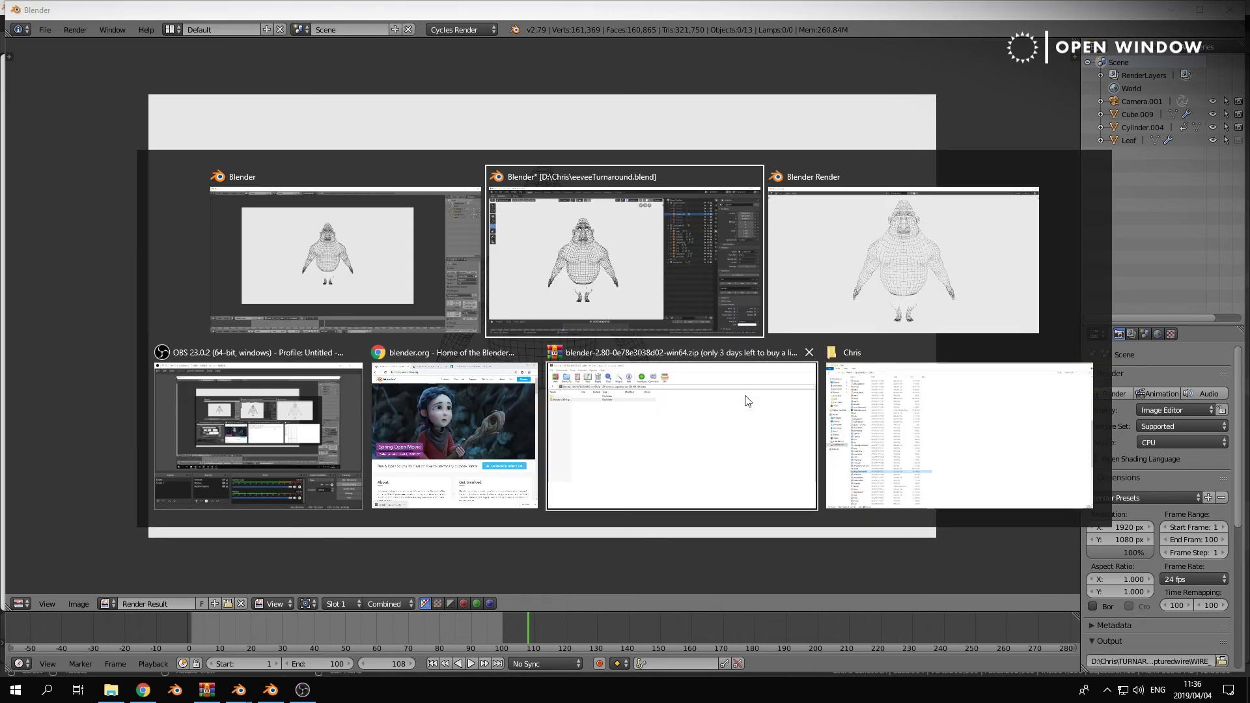
key("alt")
left_click(751, 61)
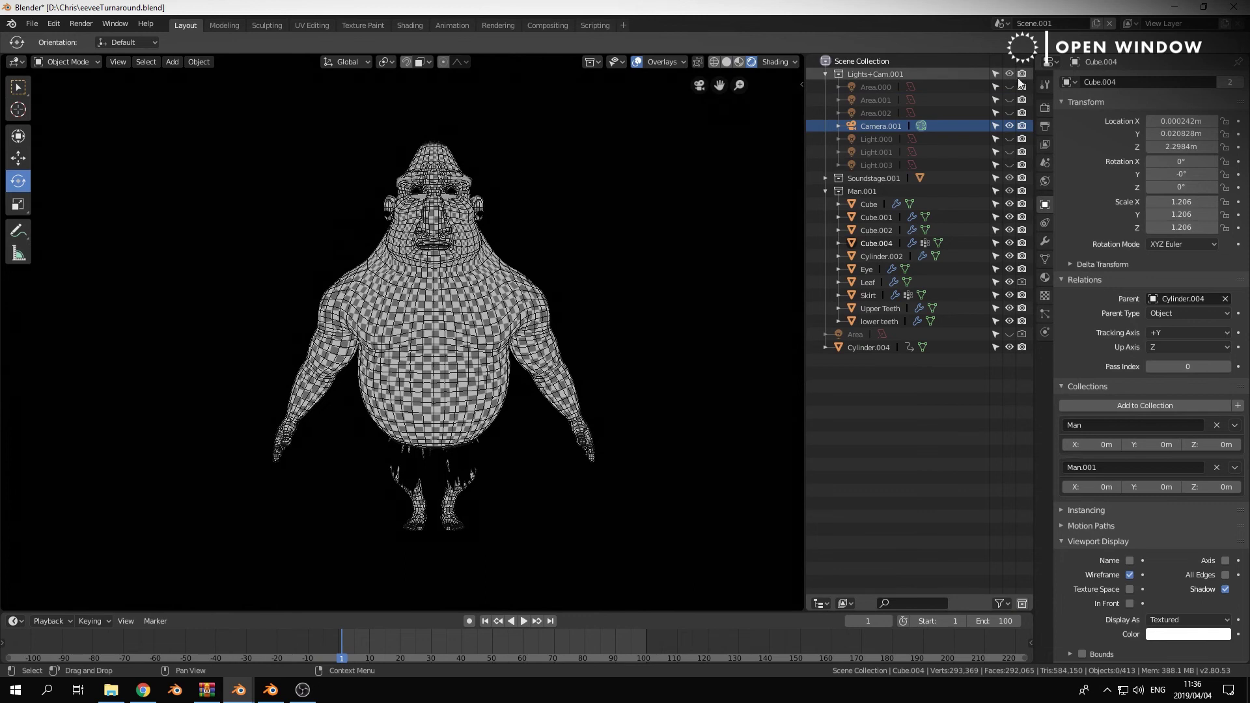
left_click_drag(1009, 87, 1011, 166)
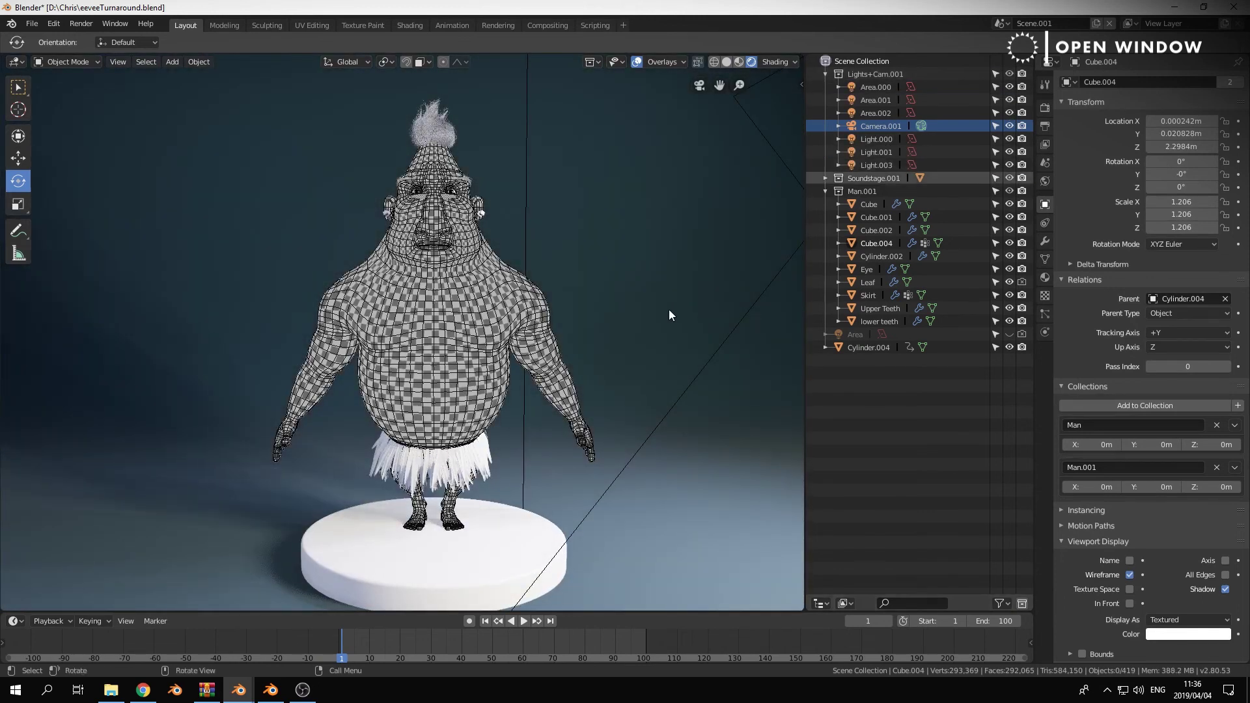
left_click(495, 336)
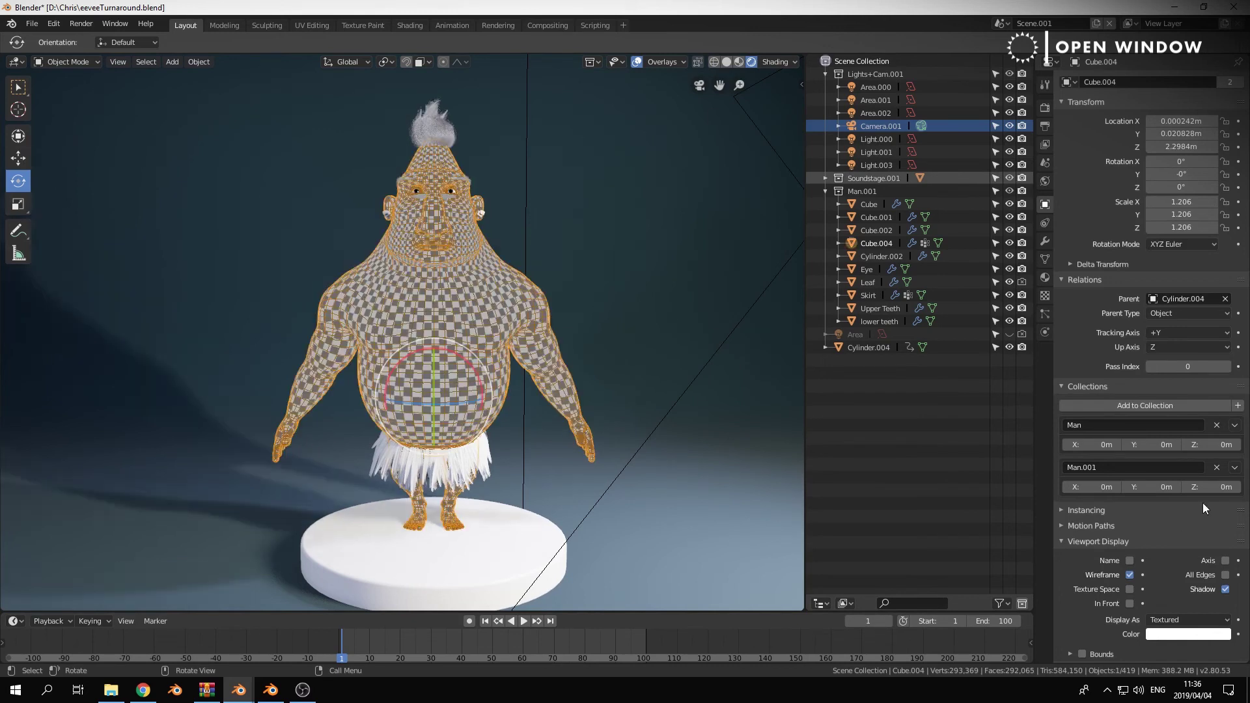
left_click(1130, 575)
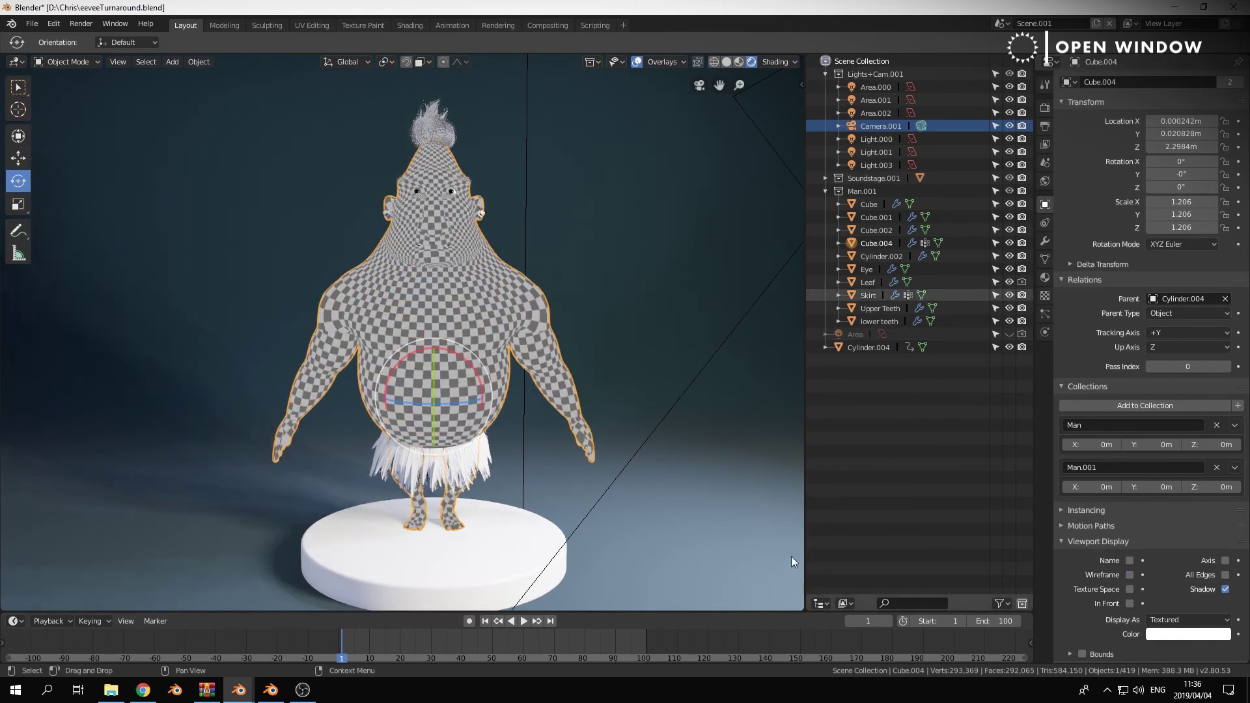
- Replace the outliner with the Shader Editor and connect the GREY material's Principled BSDF to the material output
left_click(819, 603)
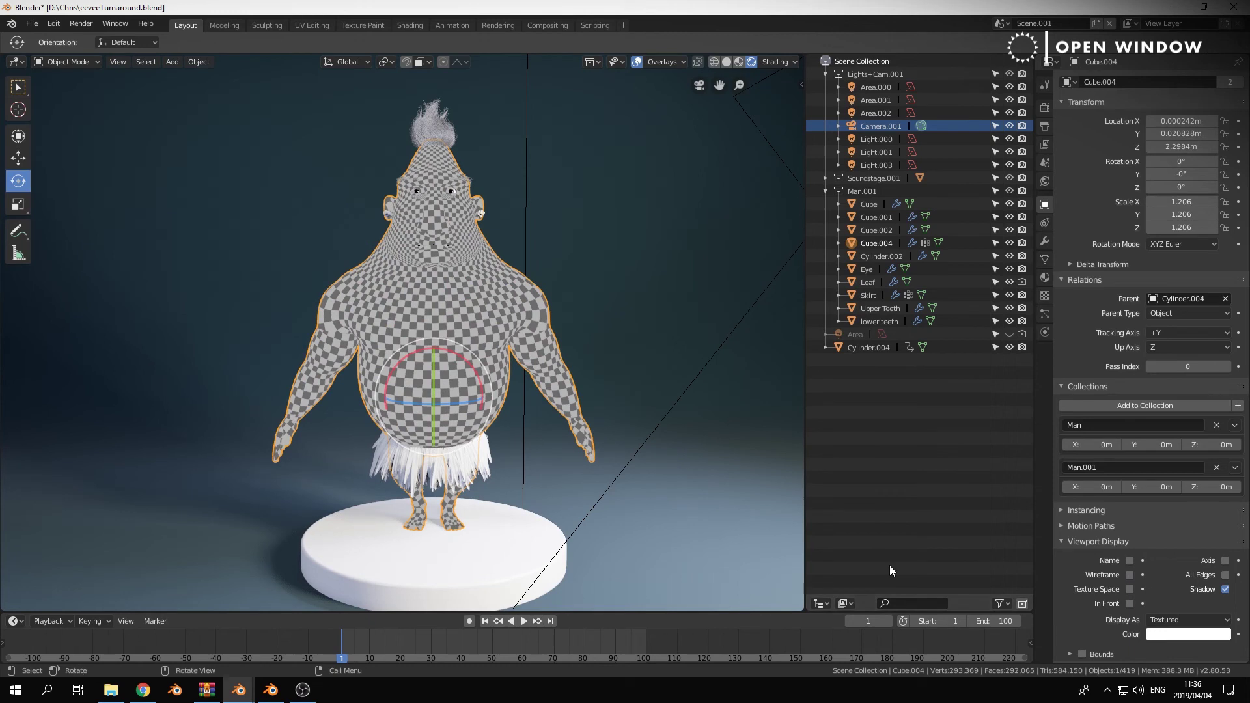
left_click(821, 604)
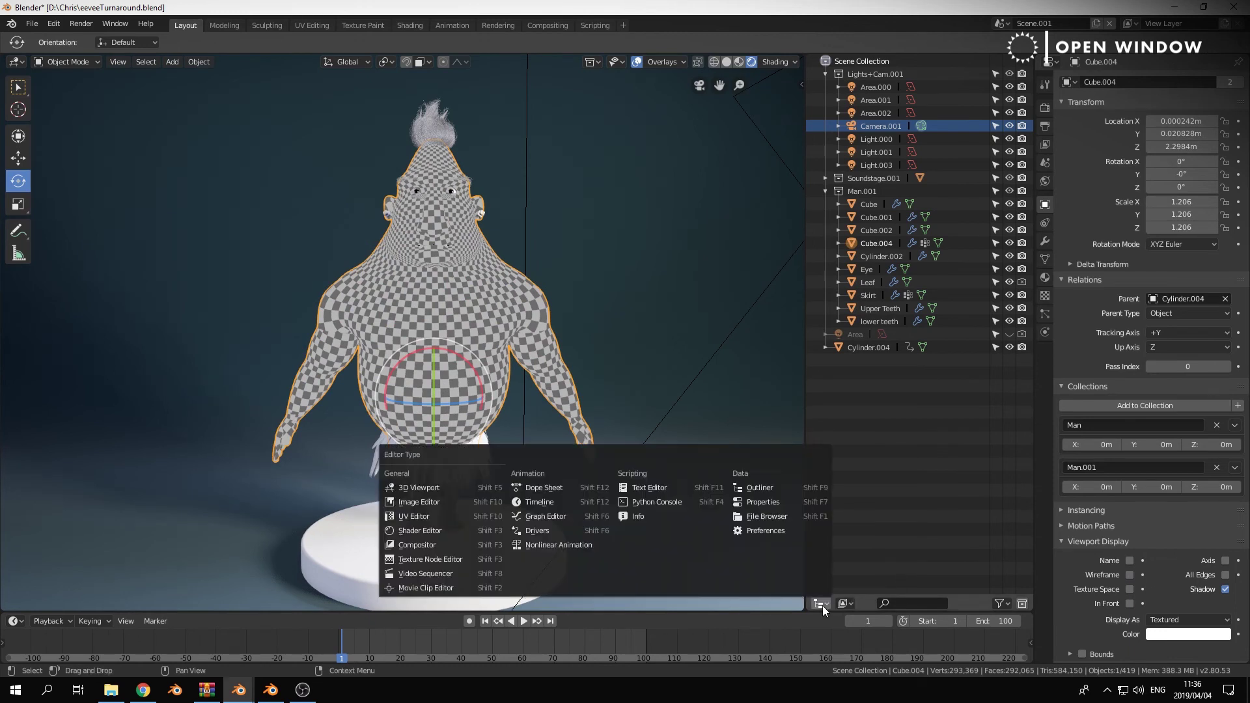
left_click(429, 532)
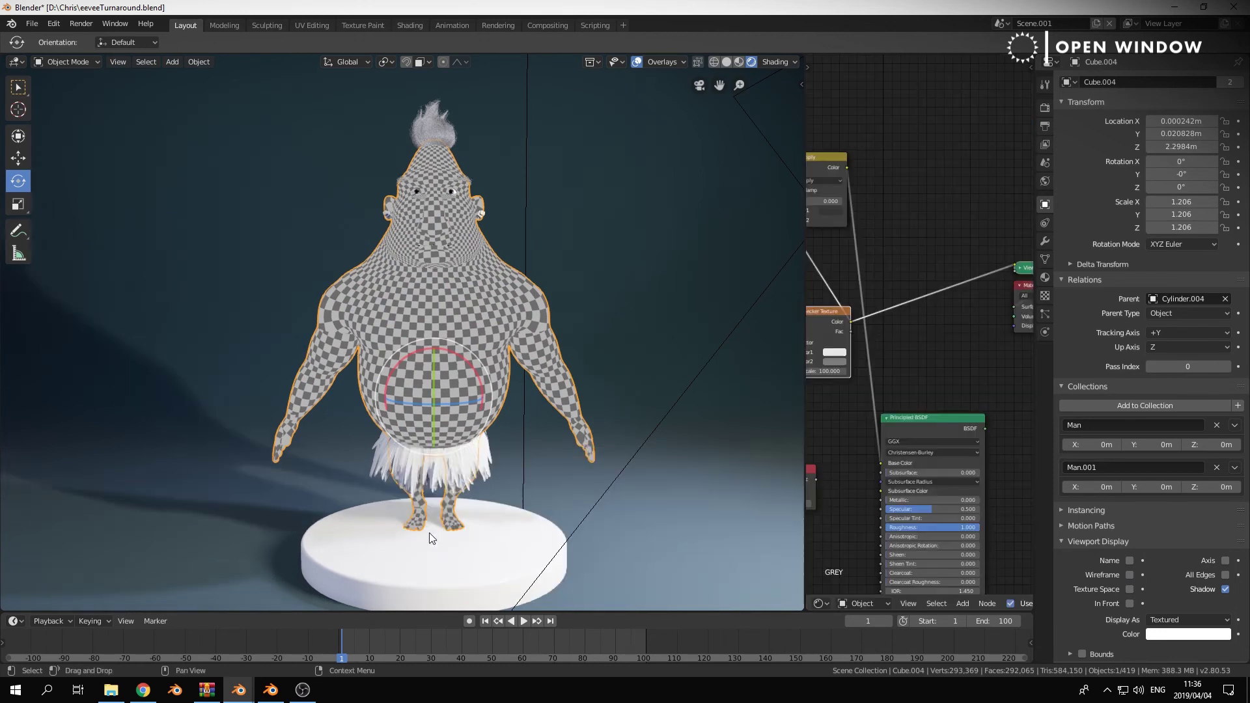
left_click(933, 420, "ctrl+shift")
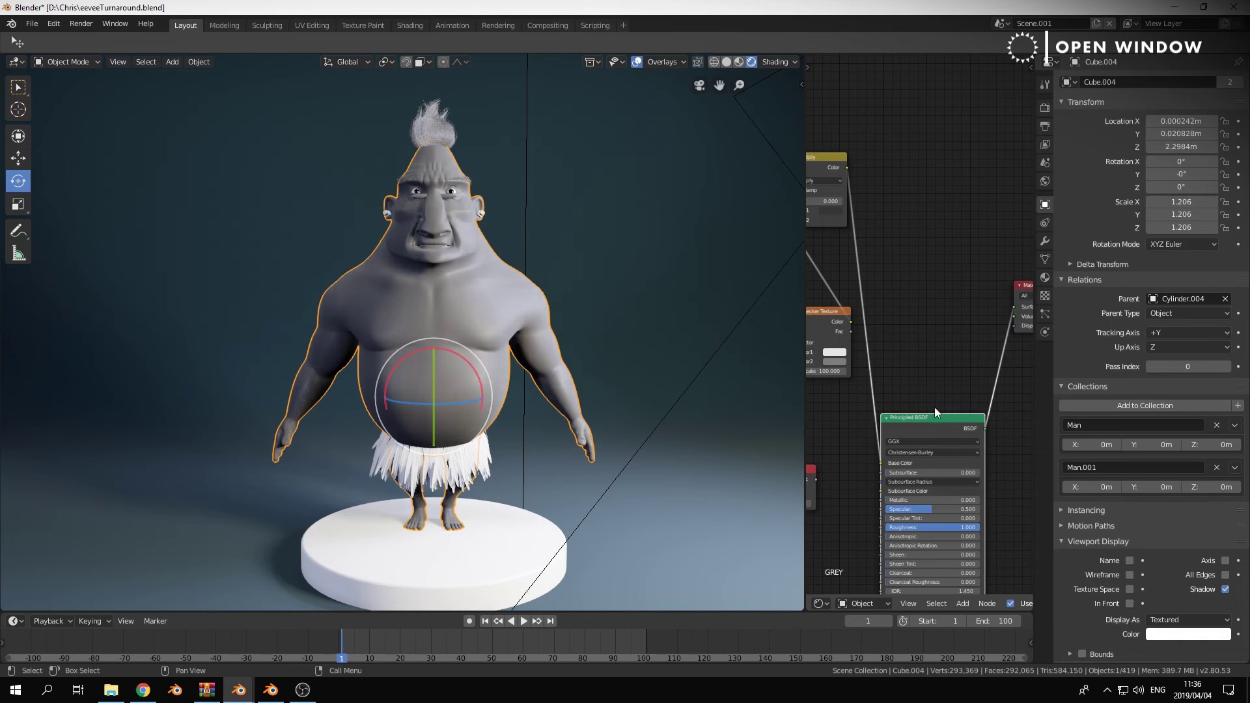
- Move the Principled BSDF node, then unplug the Multiply node's color from Base Color and plug it back in
left_click_drag(935, 416, 964, 350)
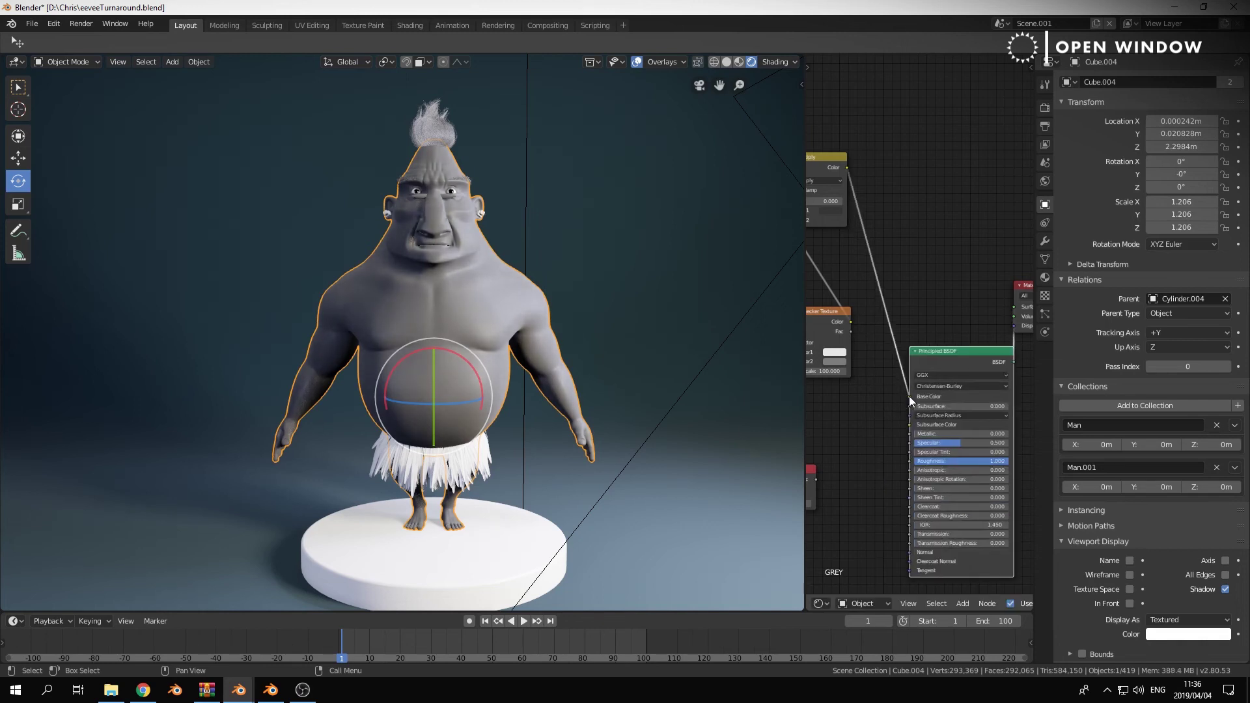
left_click_drag(910, 397, 892, 400)
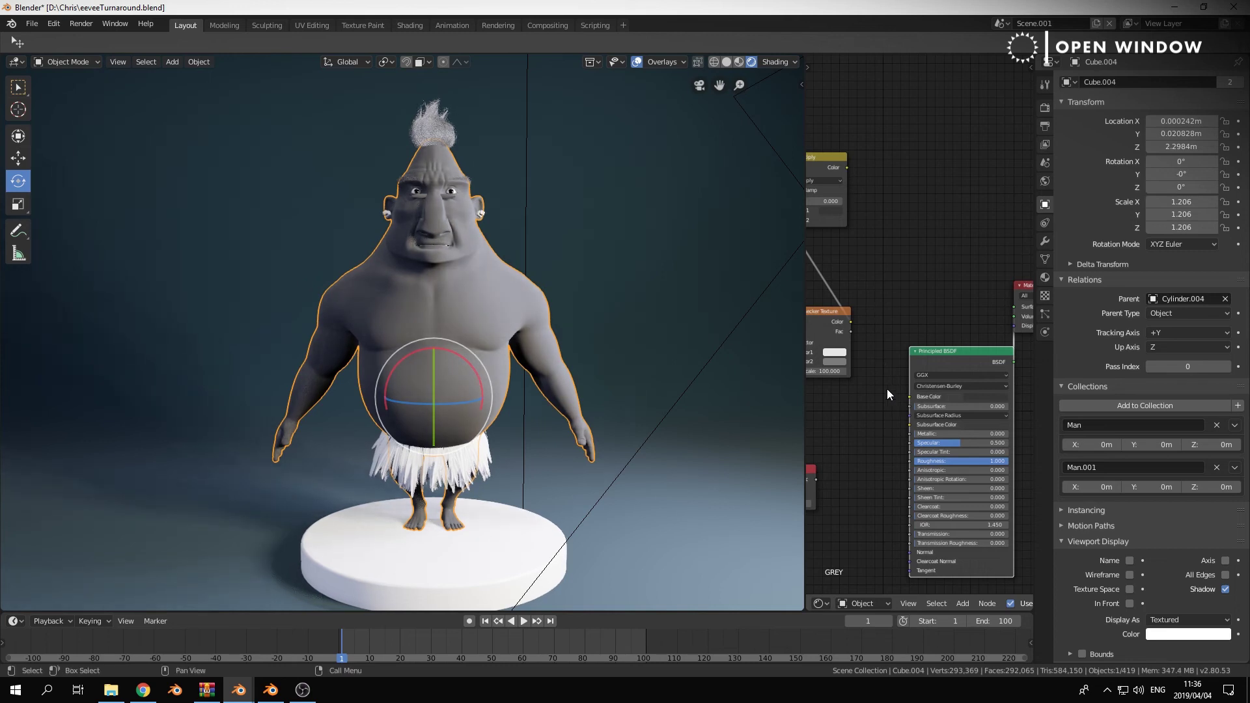
left_click_drag(847, 167, 912, 397)
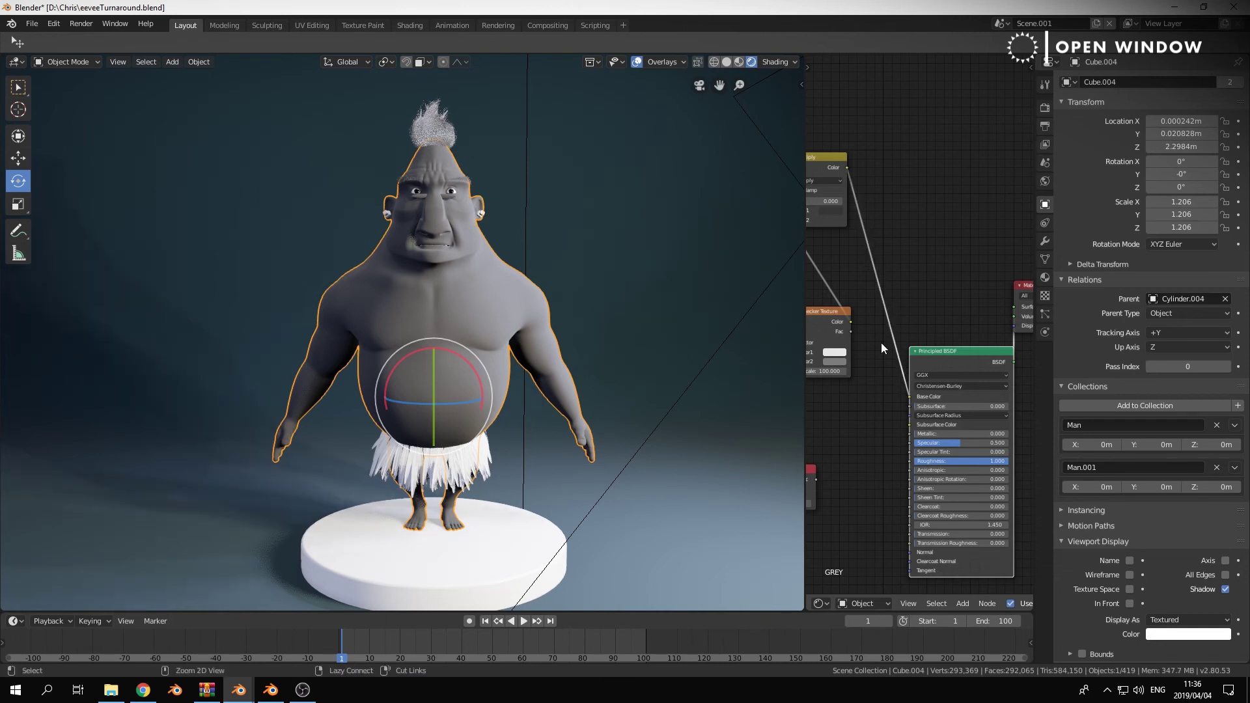
- Undo and redo the recent node moves and link changes, then reconnect the Multiply node's color to the Principled BSDF's Base Color
key("ctrl+z")
key("ctrl+z")
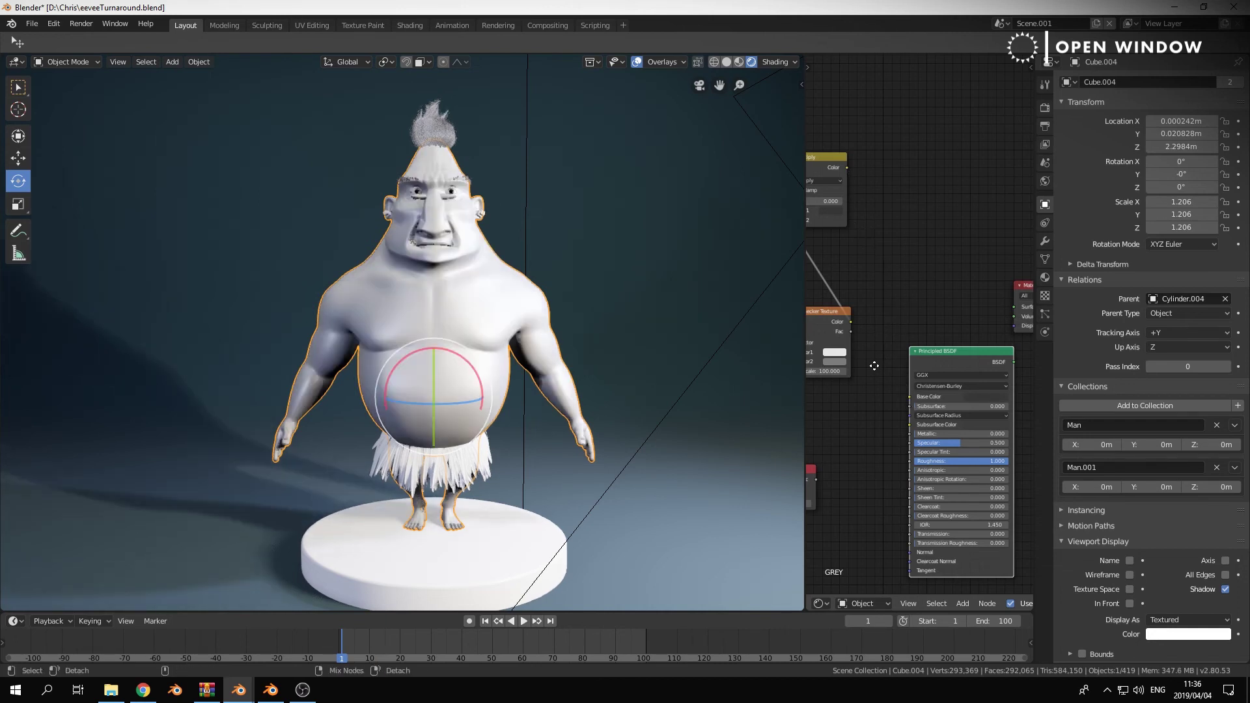
key("ctrl+shift+z")
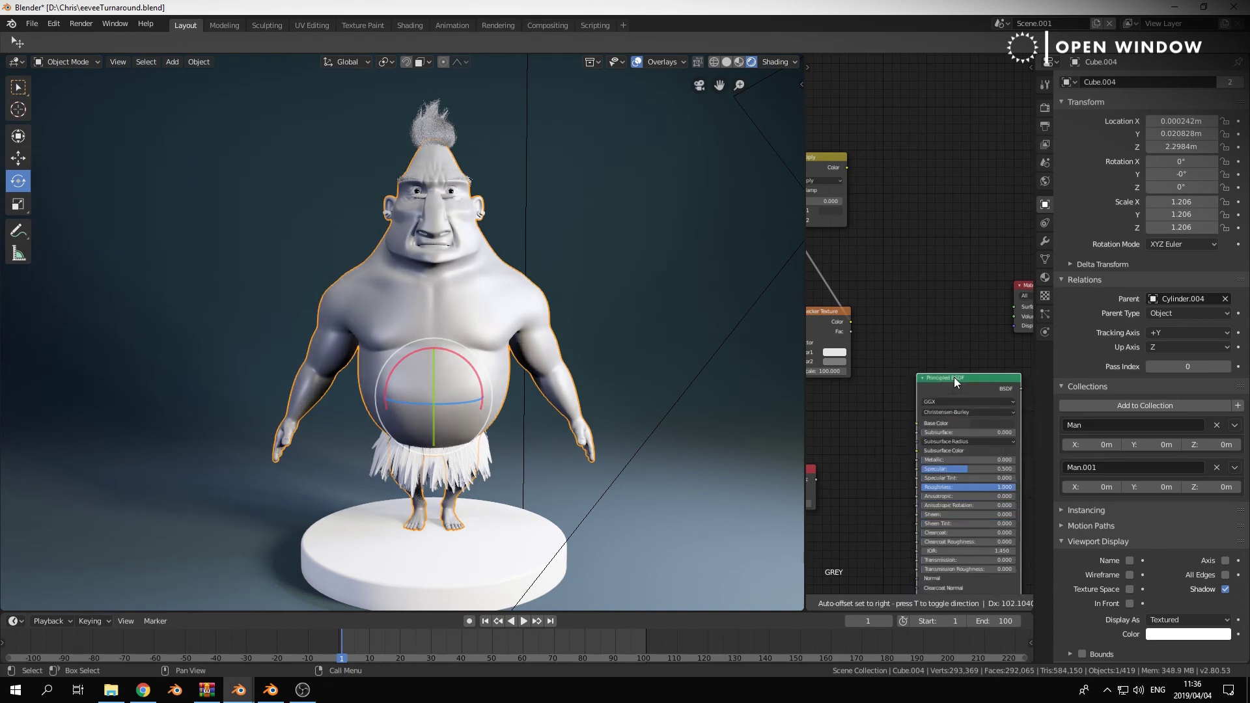
key("ctrl+shift+z")
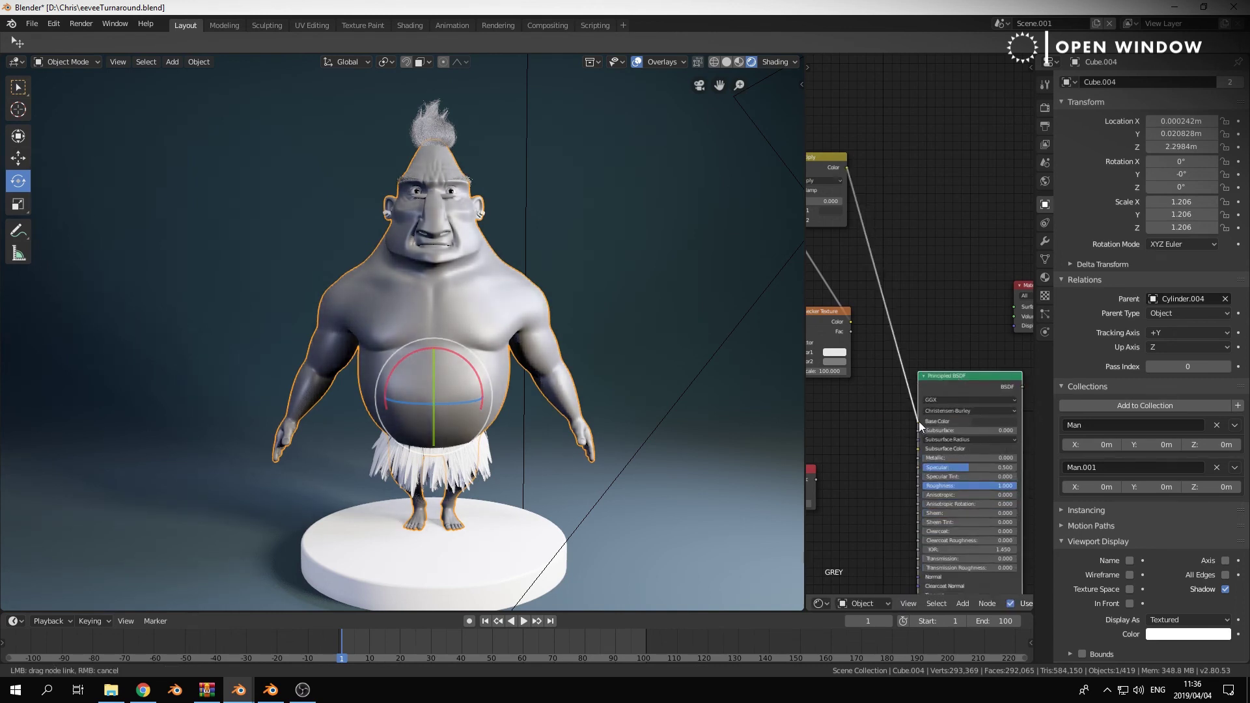
key("ctrl+z")
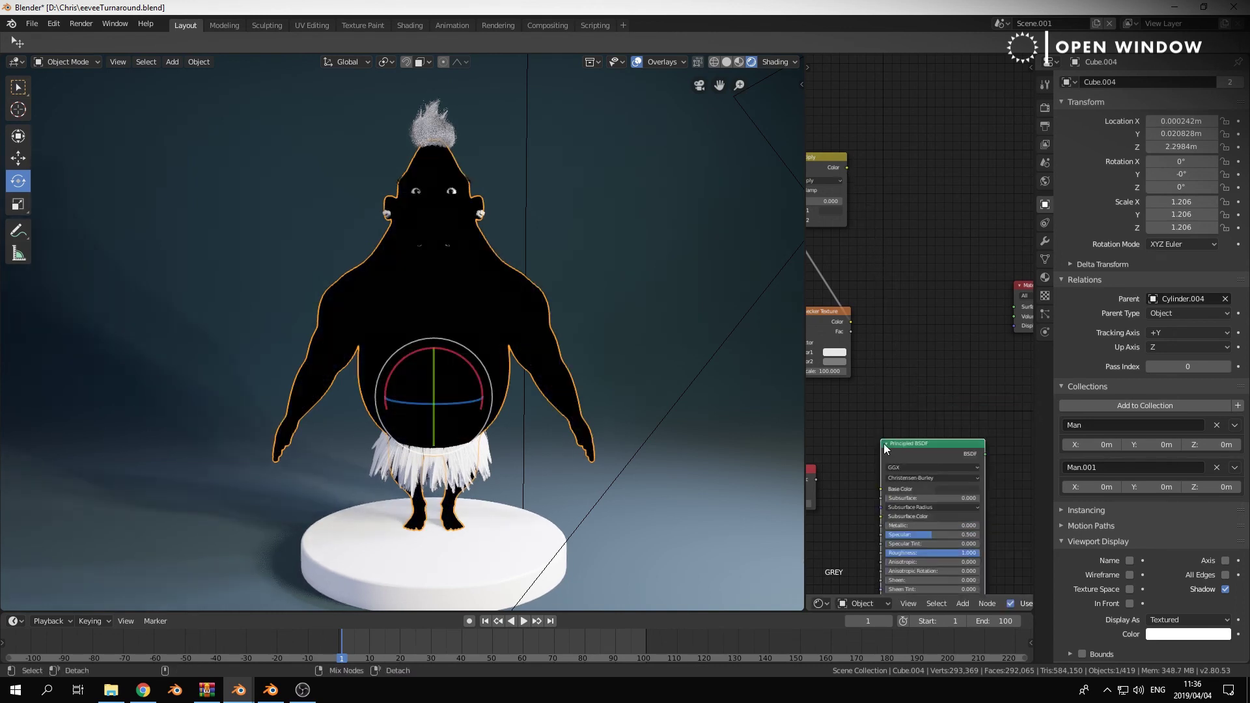
key("ctrl+shift+z")
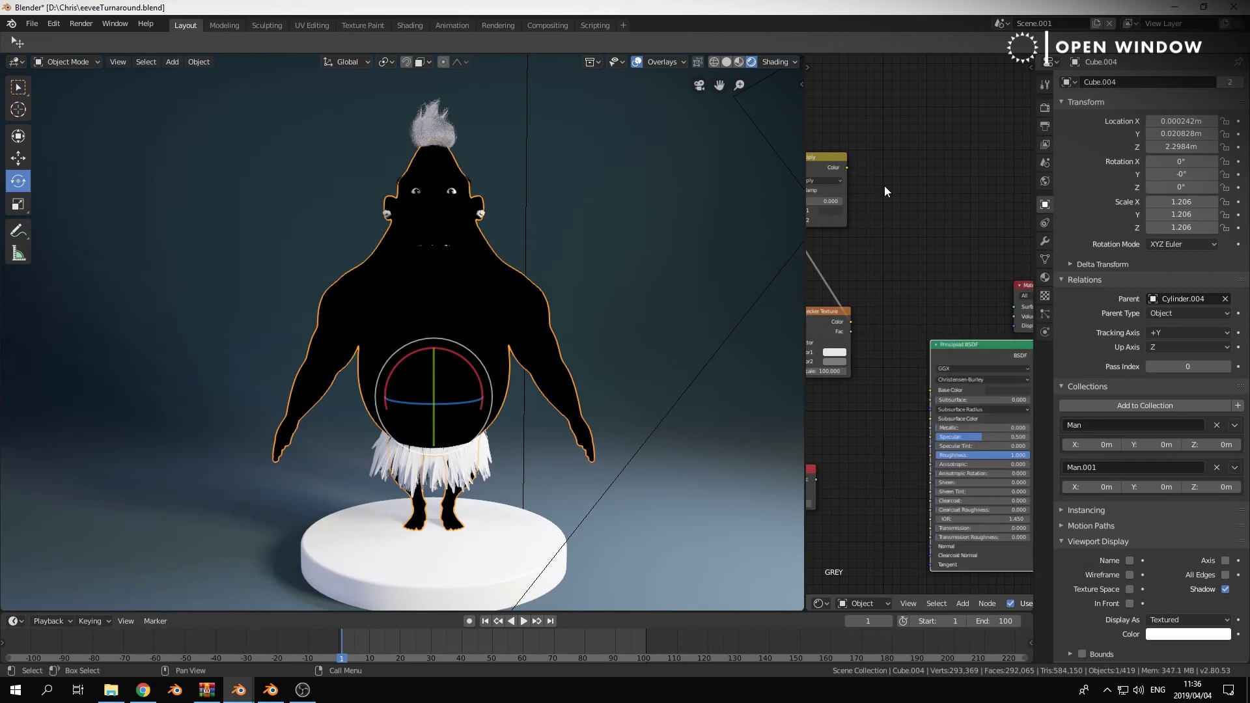
key("ctrl+shift+z")
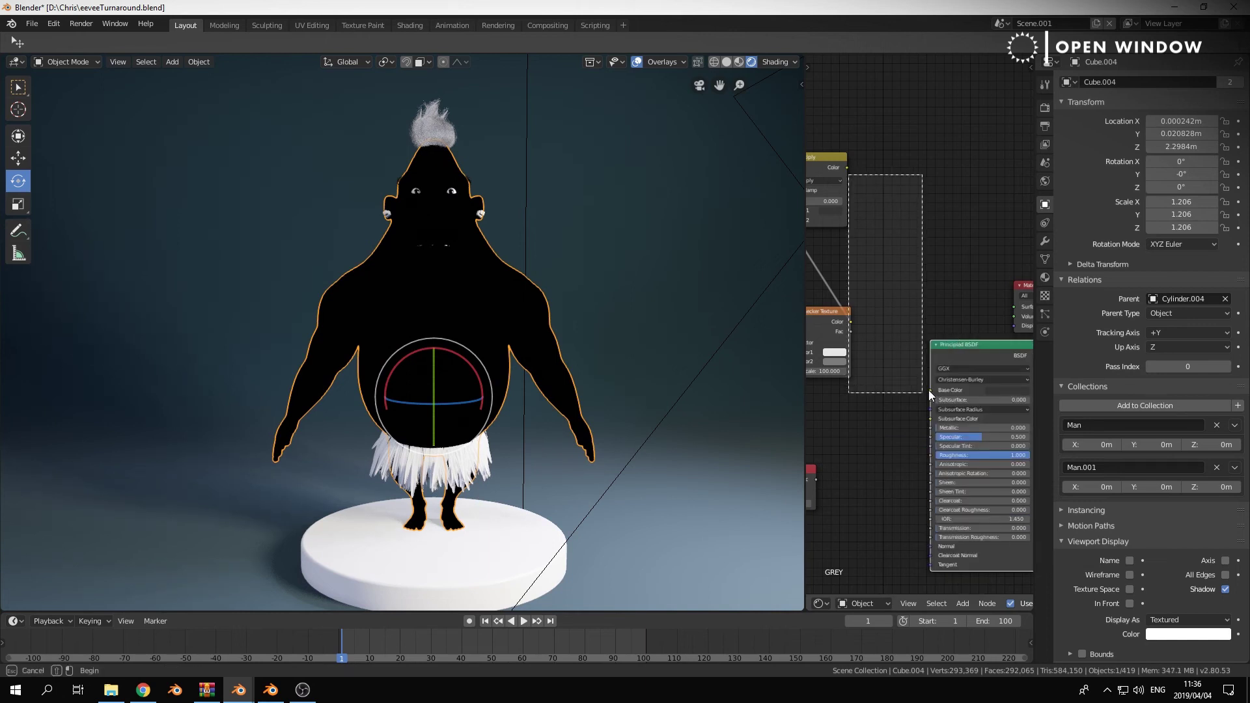
key("ctrl+z")
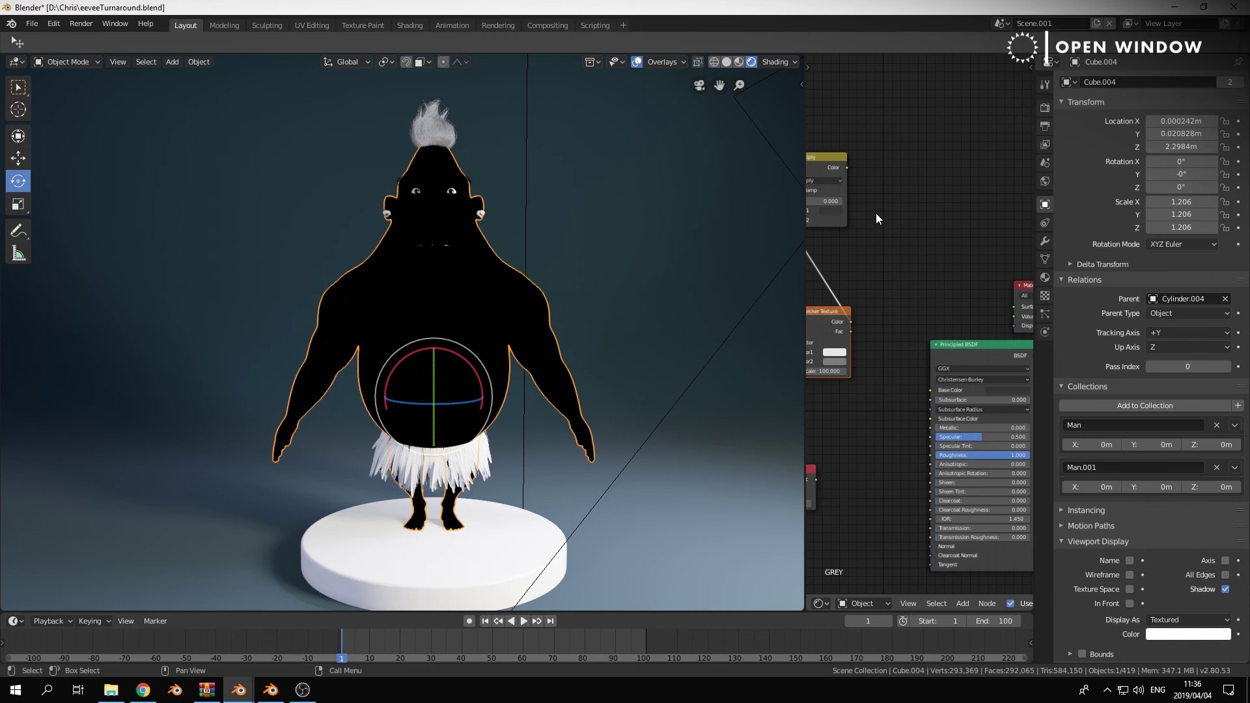
left_click_drag(847, 167, 930, 392)
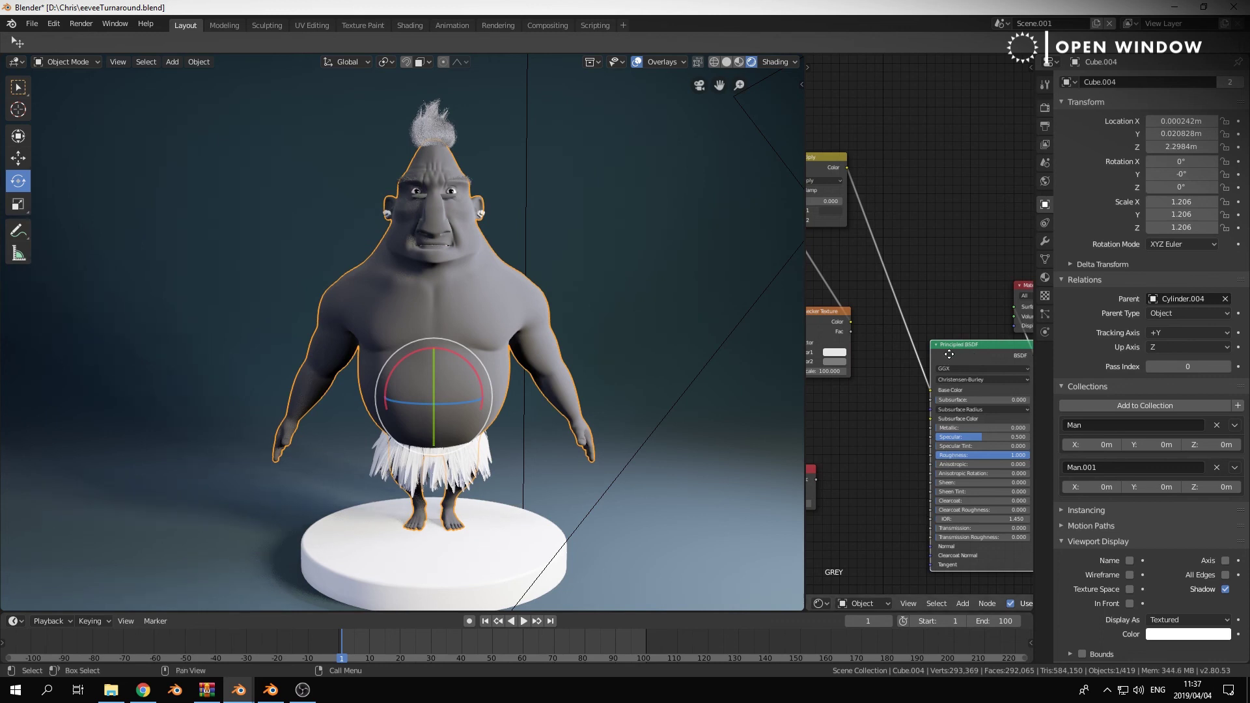
- Move the Principled BSDF node slightly, then mute it and unmute it
left_click_drag(950, 353, 949, 355)
key("m")
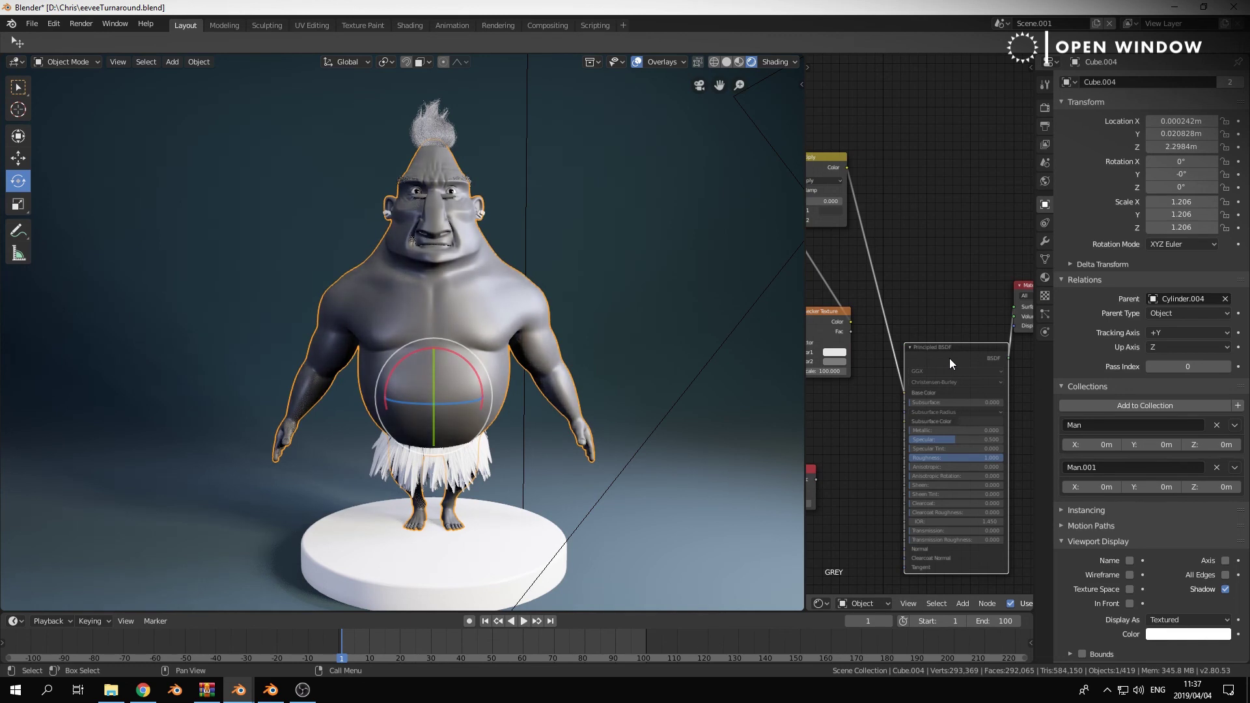
key("m")
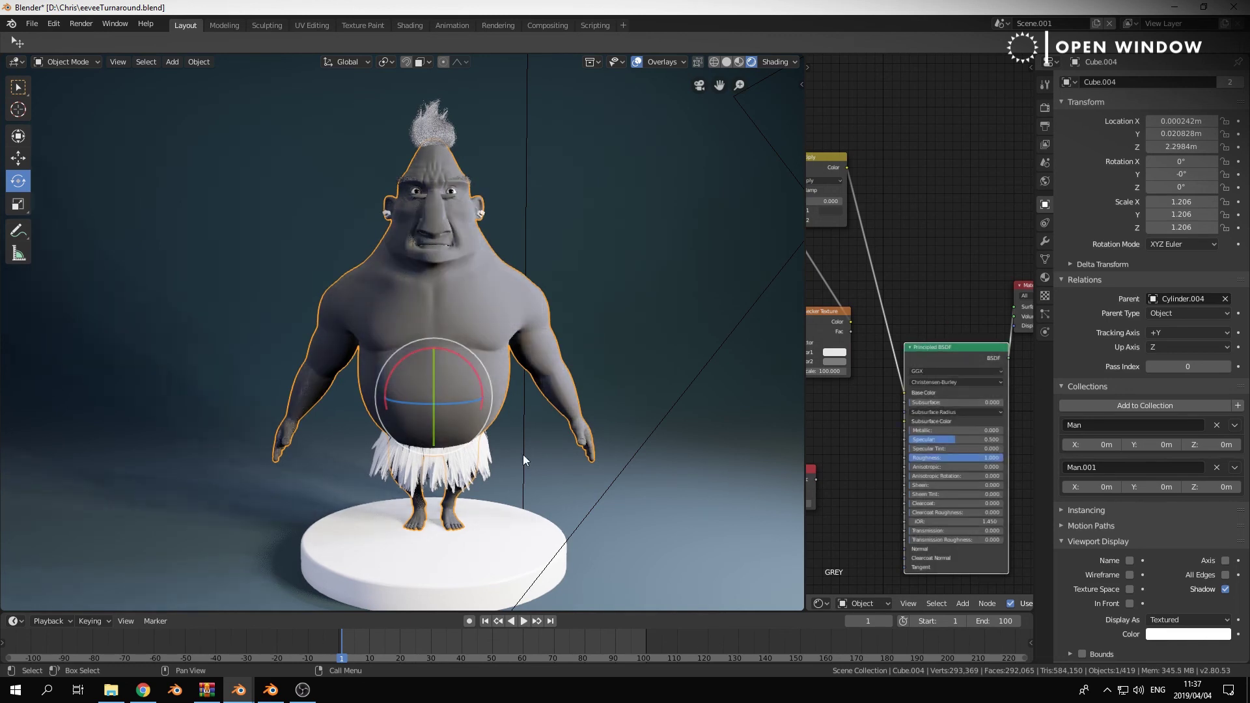
- View through the camera, switch the hair shape type to Strand to inspect the hair up close, and set it back to Strip
left_click(487, 448)
key("KP_0")
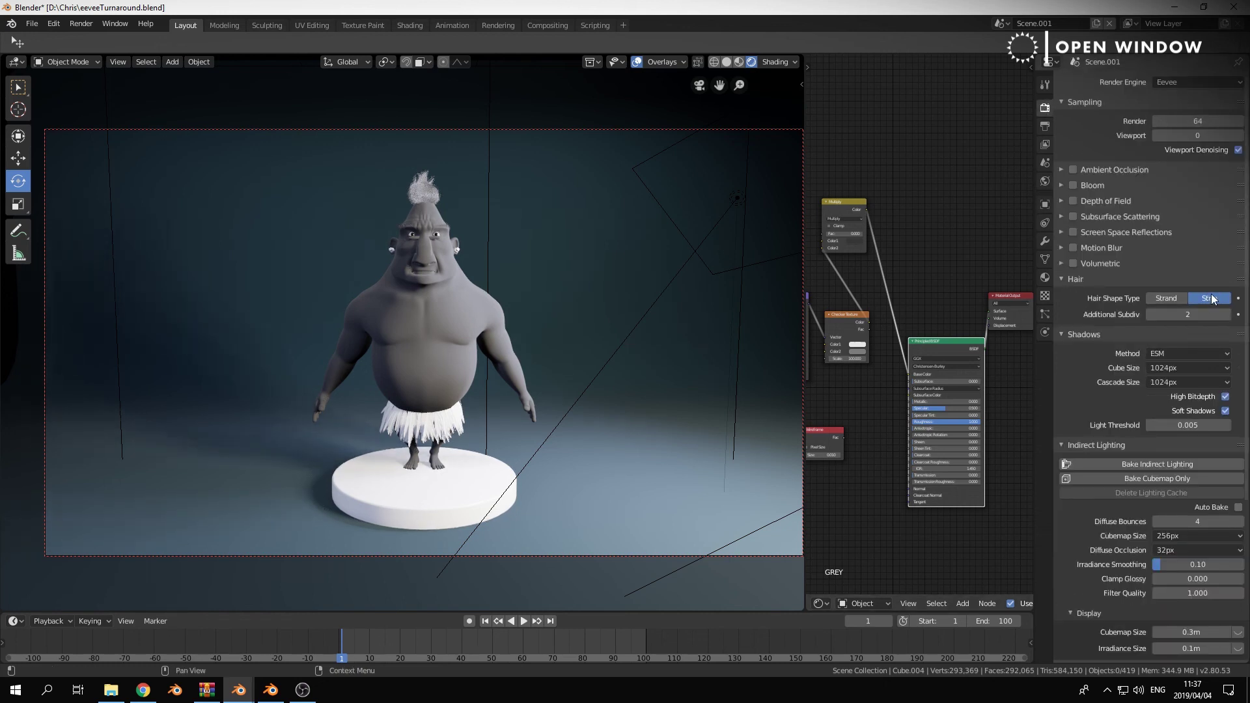
left_click(1169, 298)
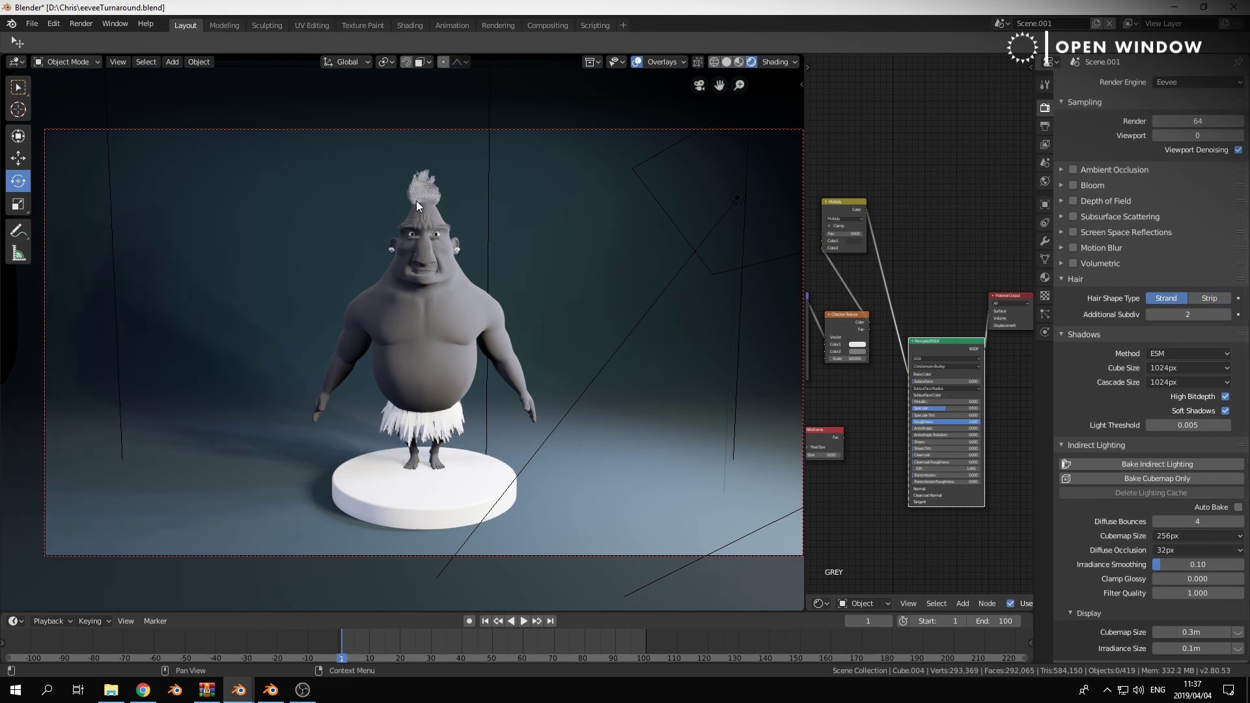
scroll(436, 189, "up", 5)
middle_click_drag(479, 202, 456, 433)
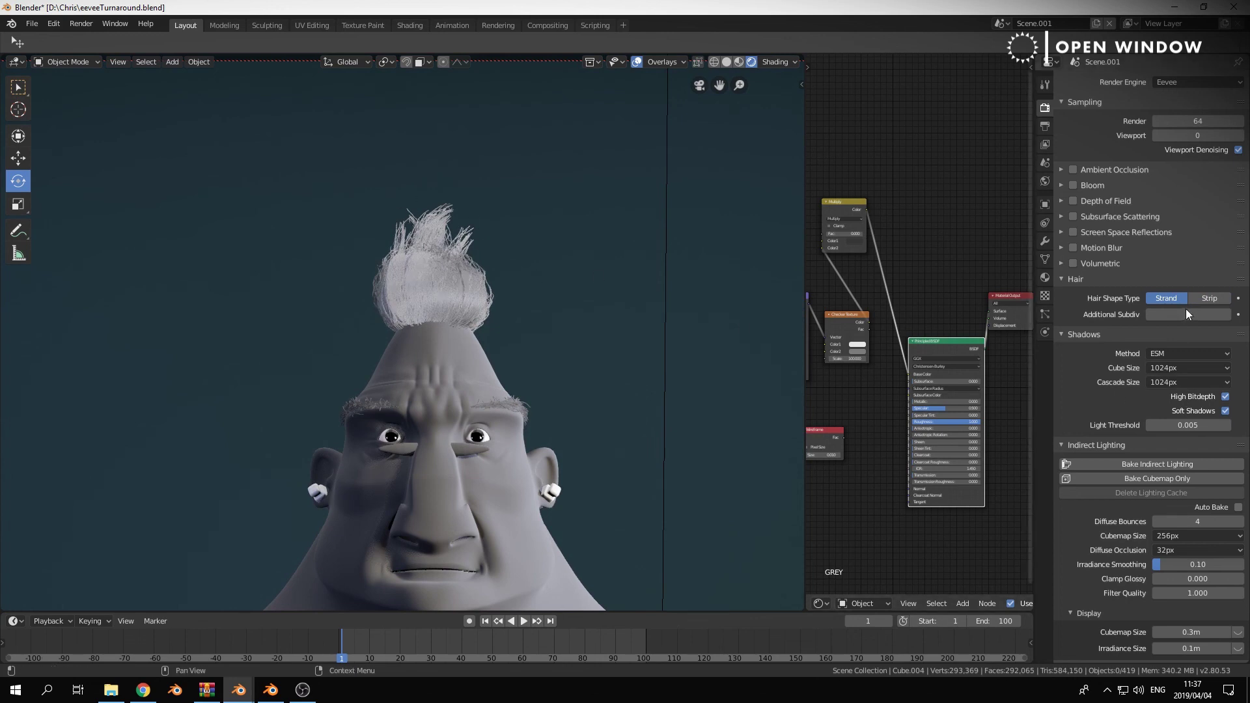
left_click(1205, 300)
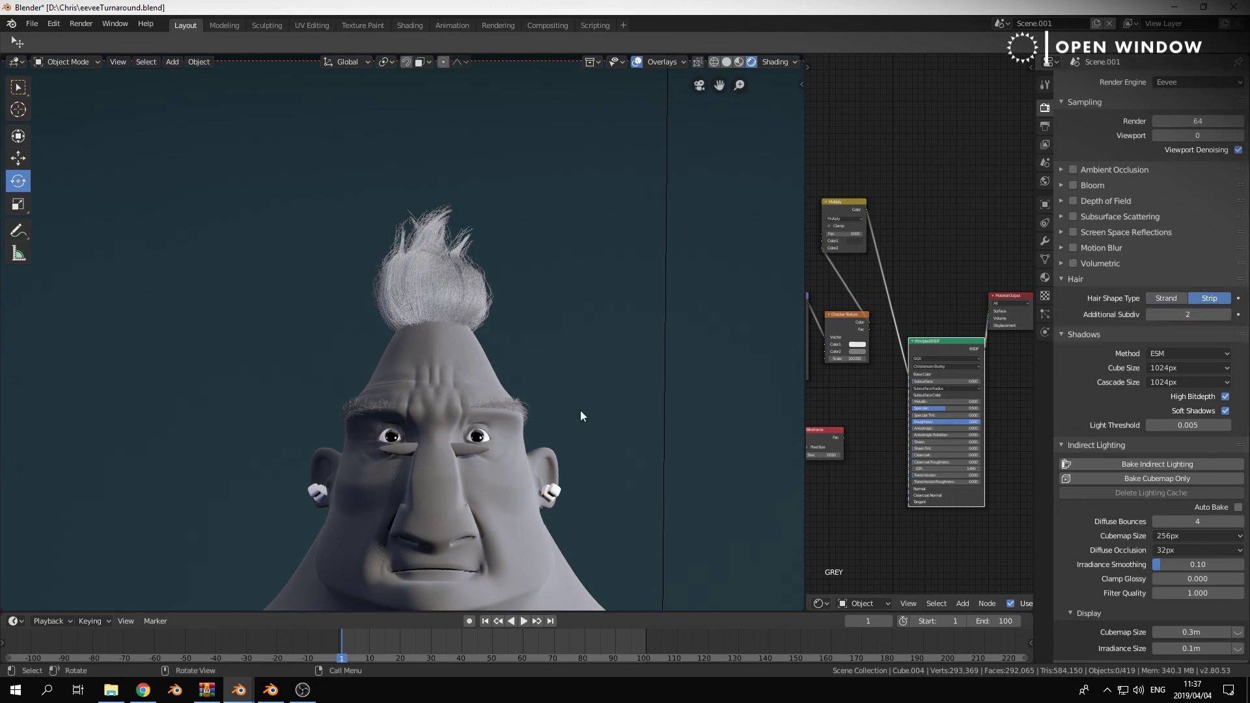
scroll(581, 416, "down", 5)
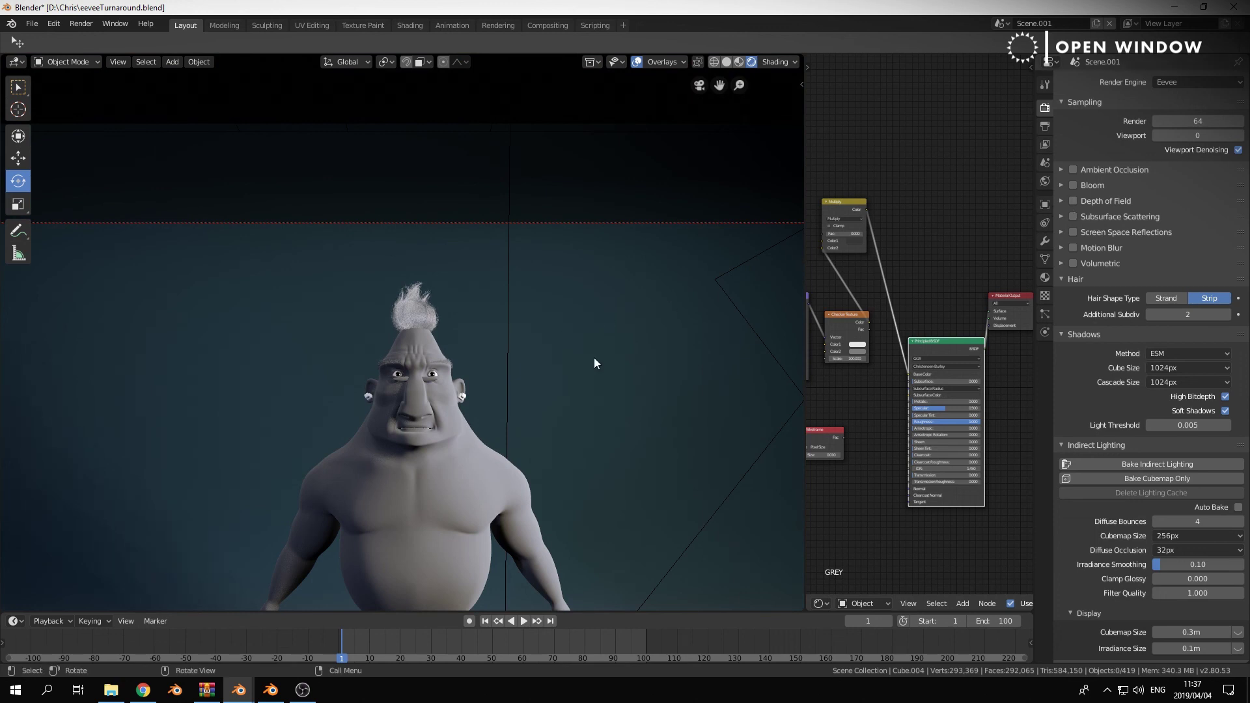
- Enable Ambient Occlusion in the Eevee render settings and check the full character
scroll(603, 259, "down", 4)
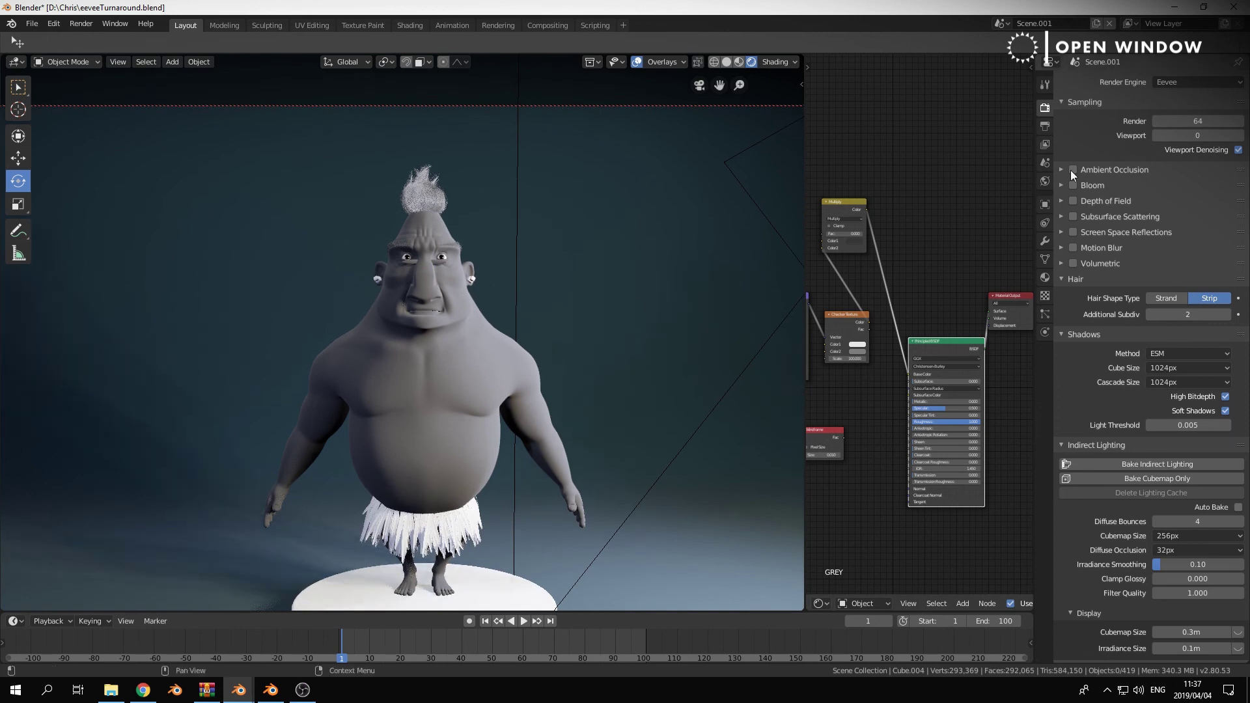
left_click(1072, 170)
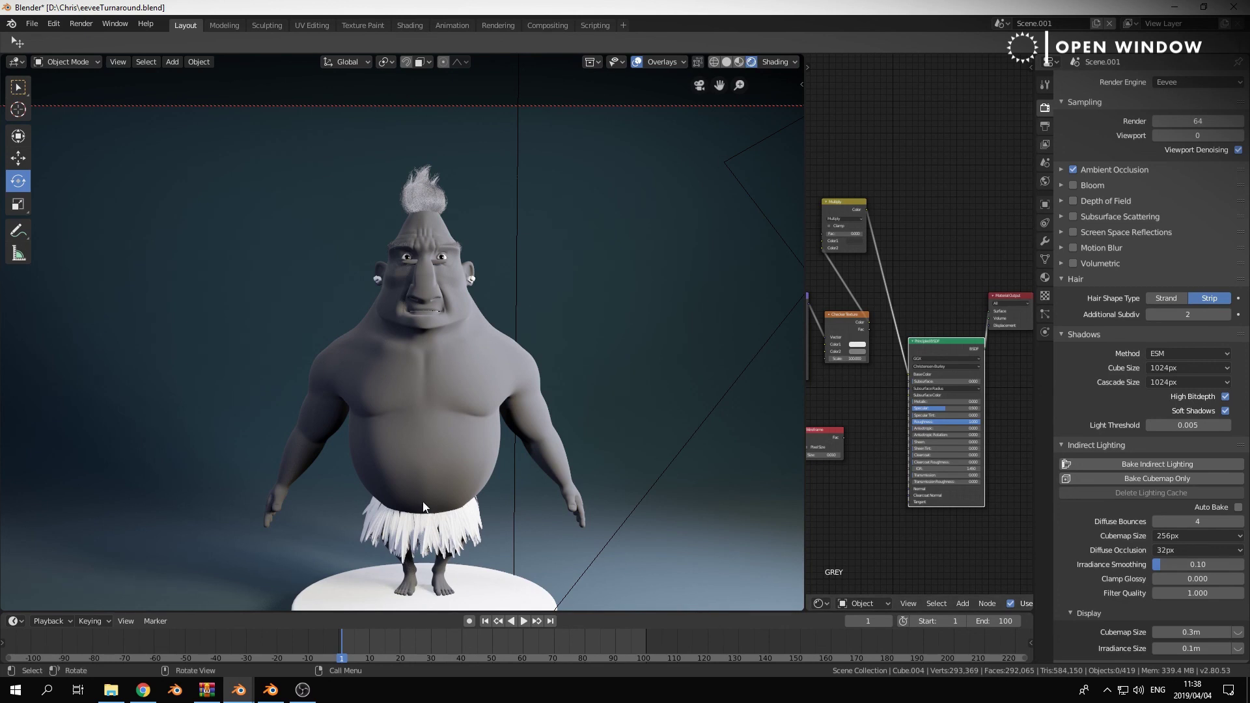
key("KP_0")
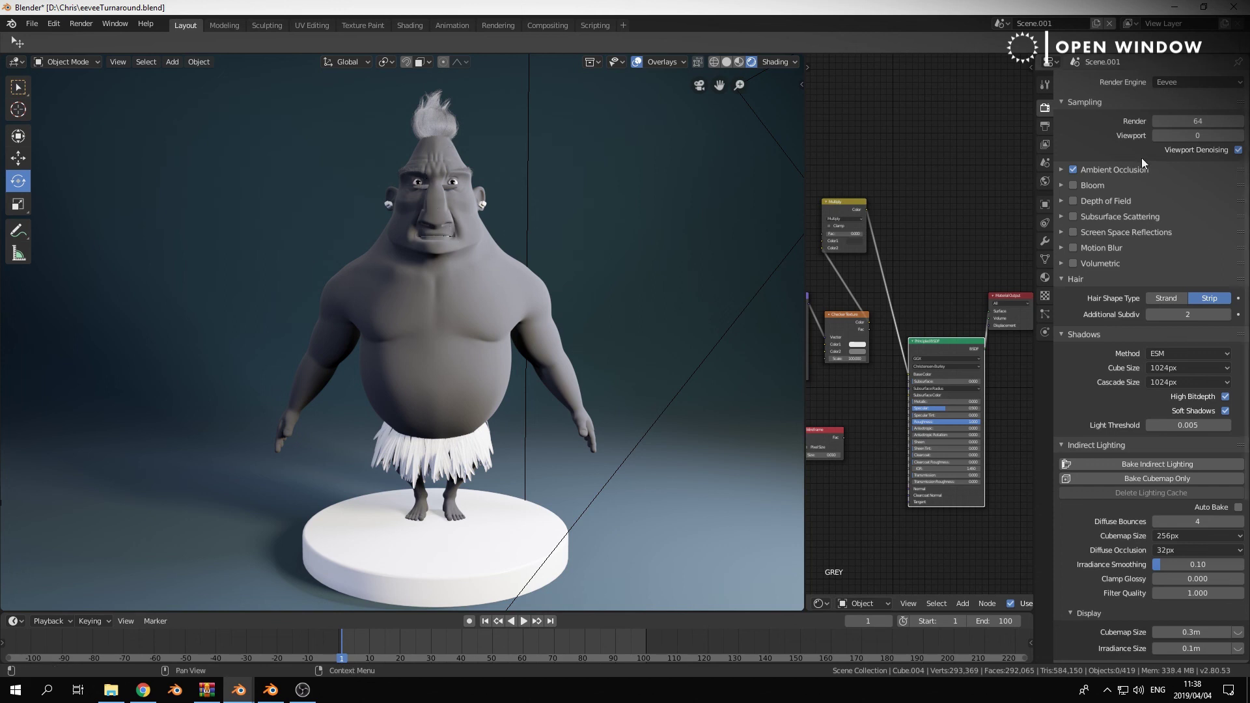
- Replace the Shader Editor with the Outliner and hide Light.000, Light.001 and Light.003
left_click(821, 603)
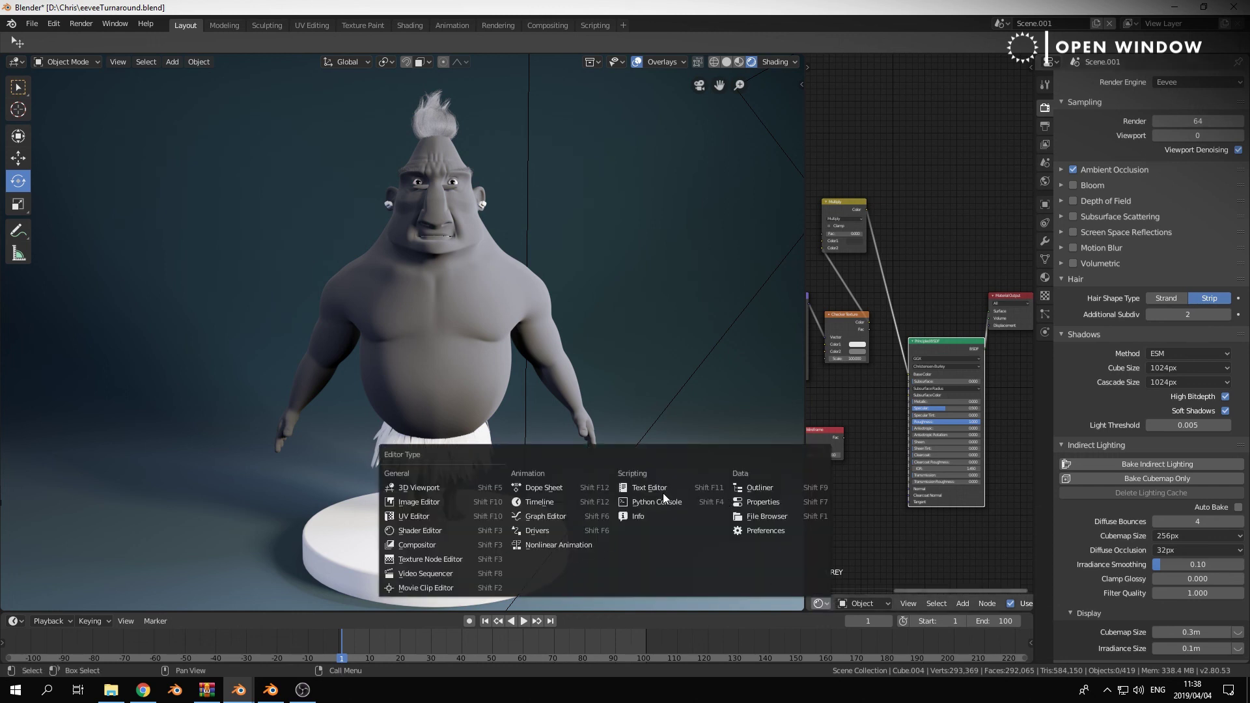
left_click(755, 487)
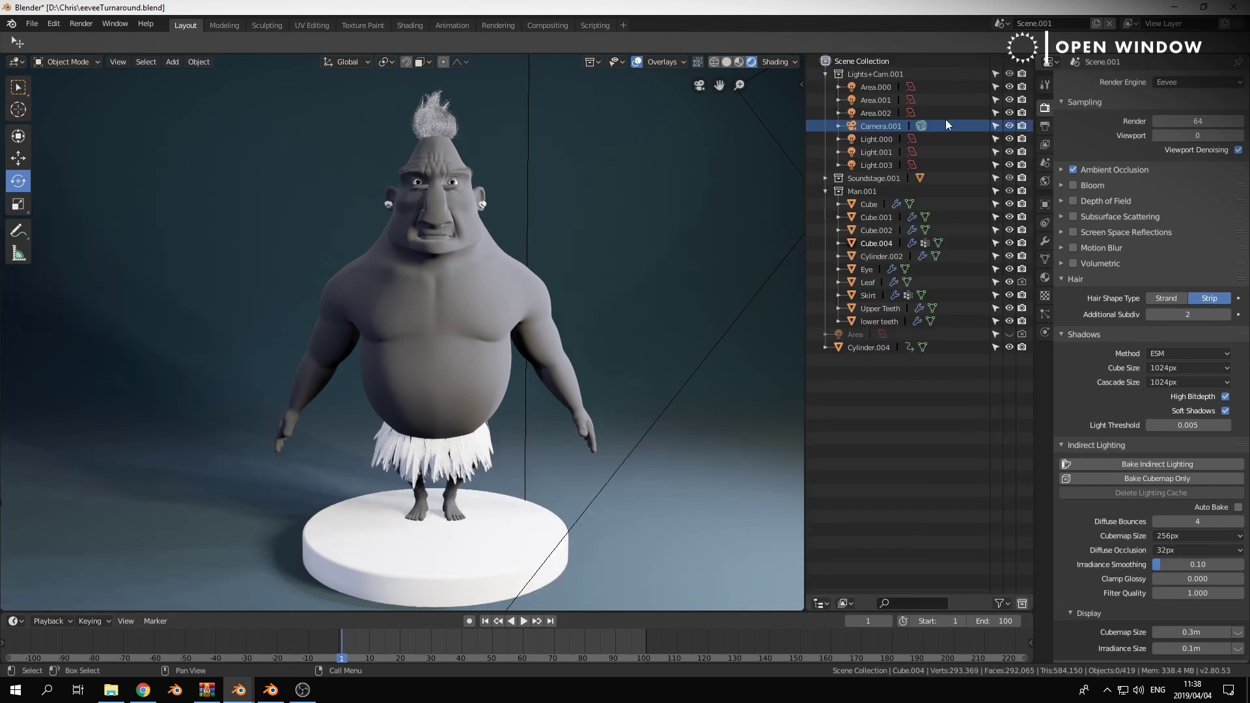
left_click(1010, 139)
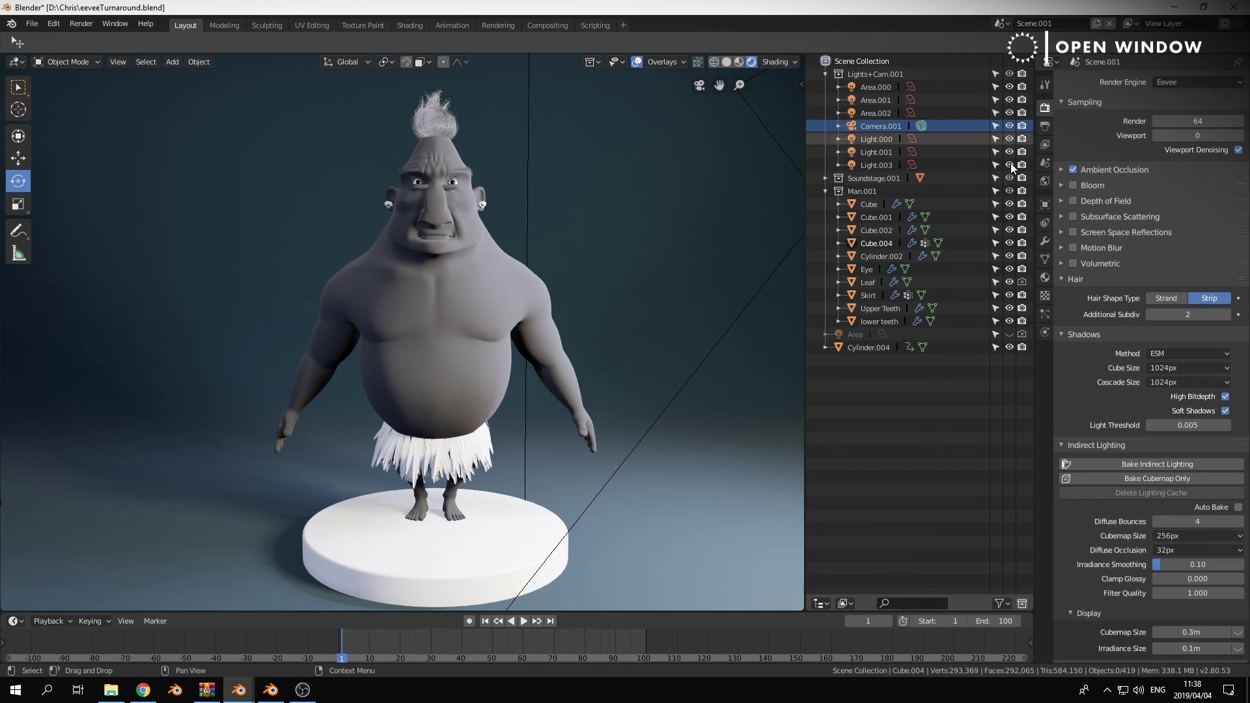
left_click(1010, 165)
left_click(1010, 152)
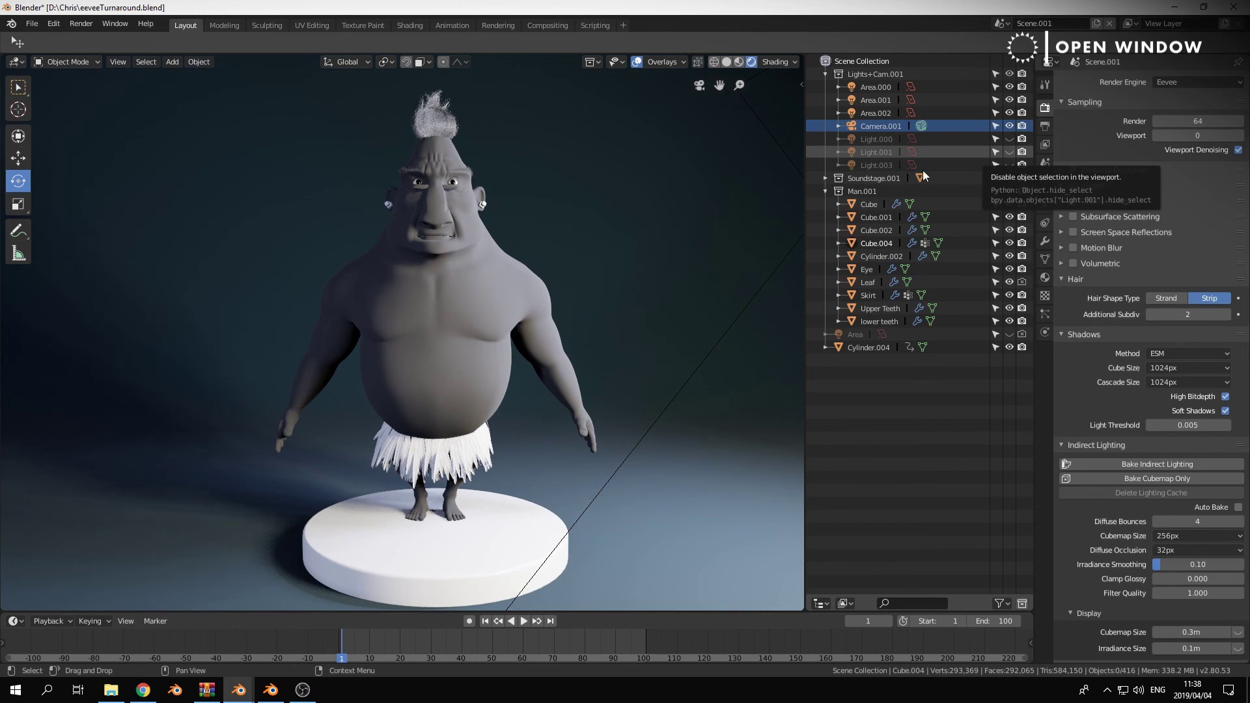
- Isolate the Area.000, Area.001 and Area.002 lights in turn to compare their illumination, leaving Area.002 visible, and select the round pedestal
left_click_drag(1010, 113, 1010, 100)
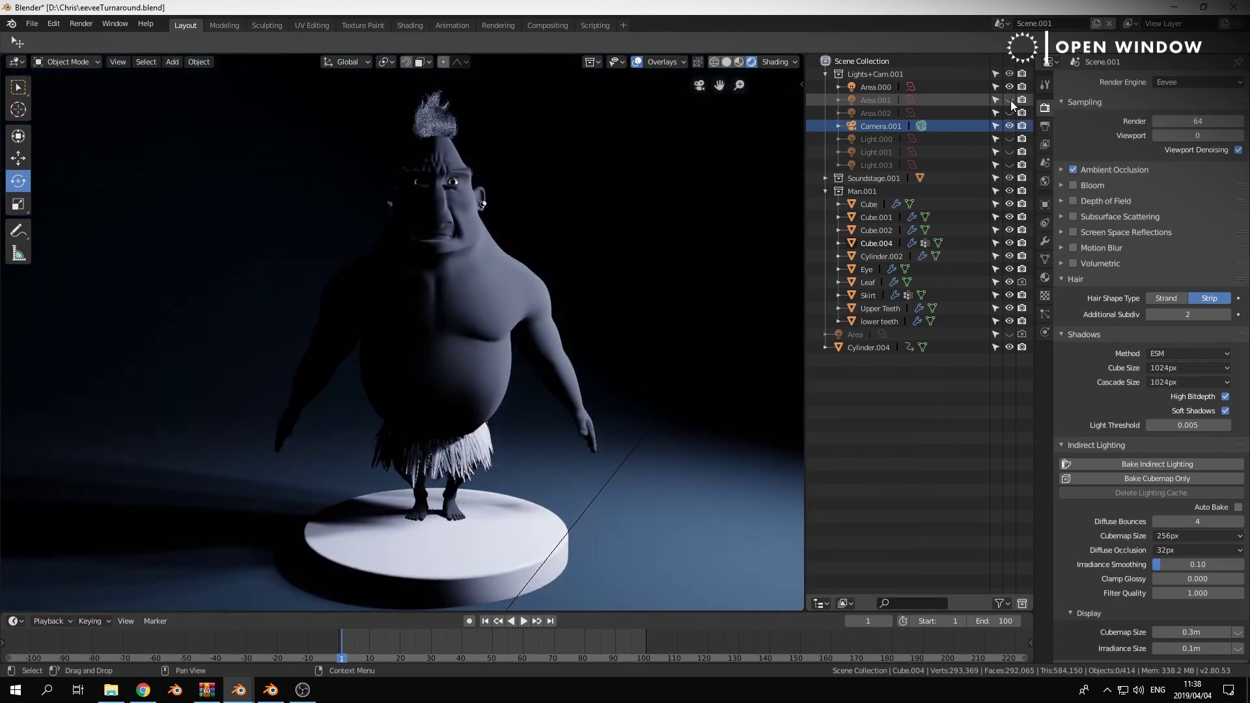
left_click(1011, 100)
left_click(1010, 86)
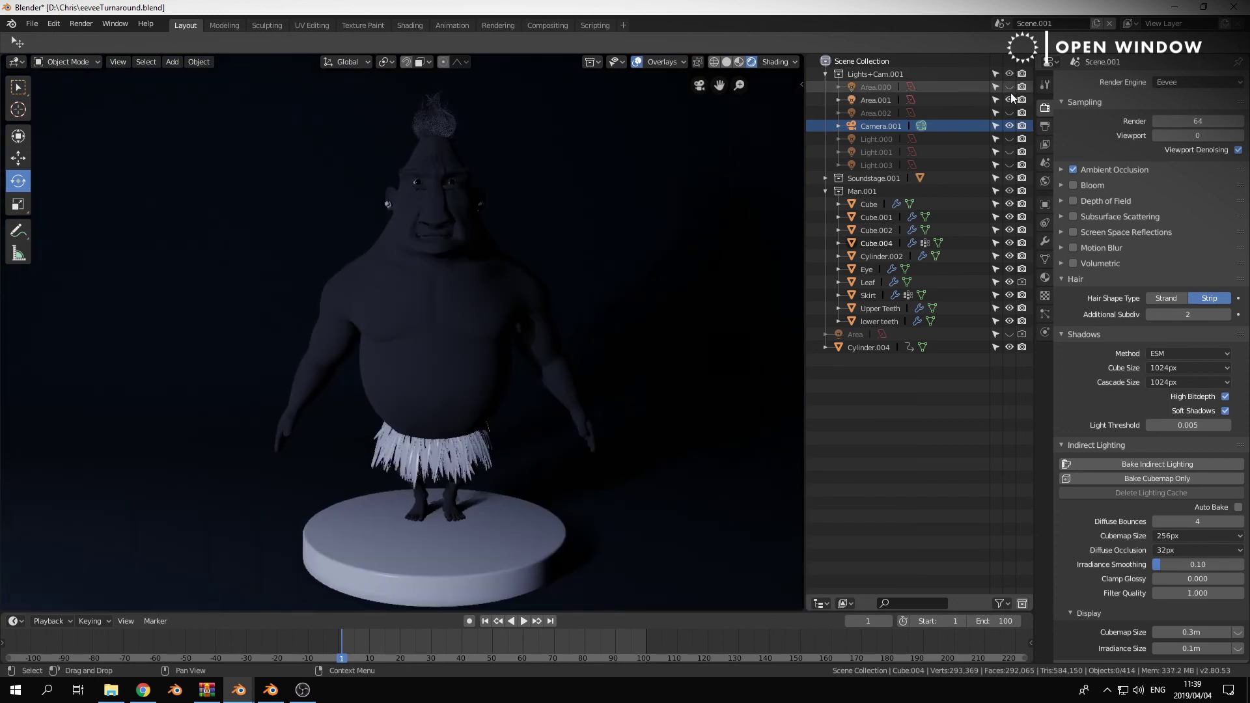
left_click(1011, 99)
left_click(1010, 112)
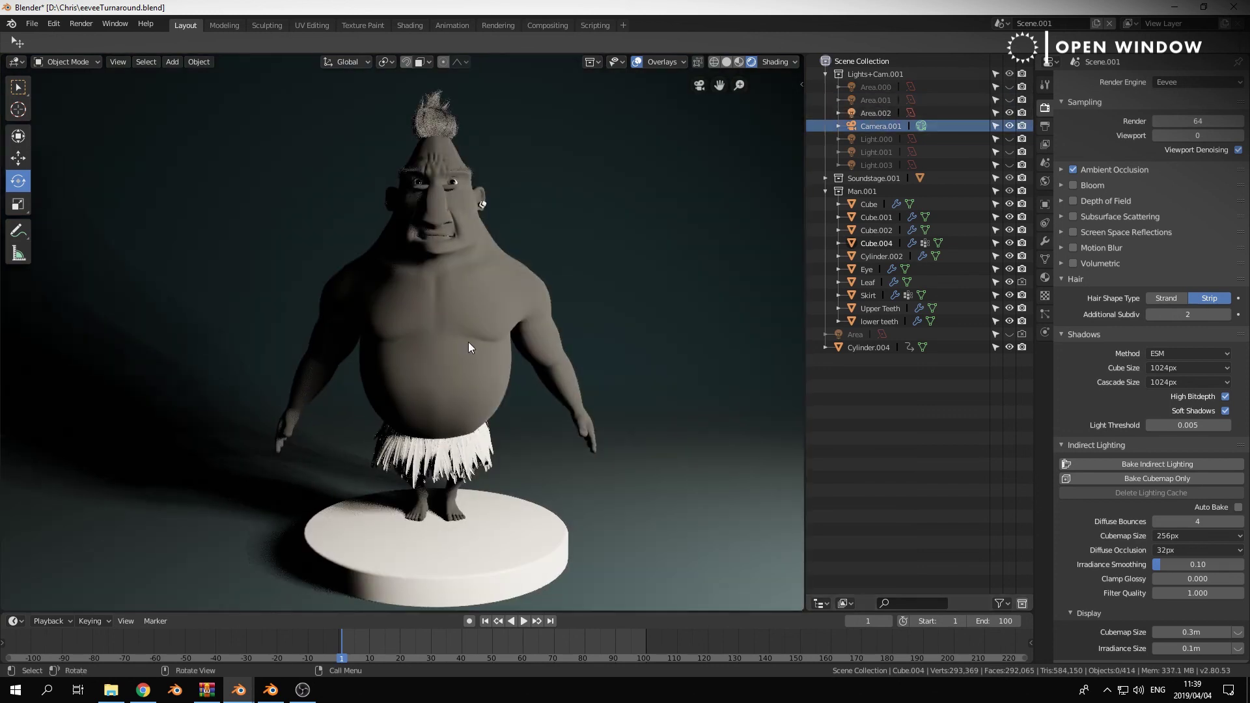
left_click(477, 521)
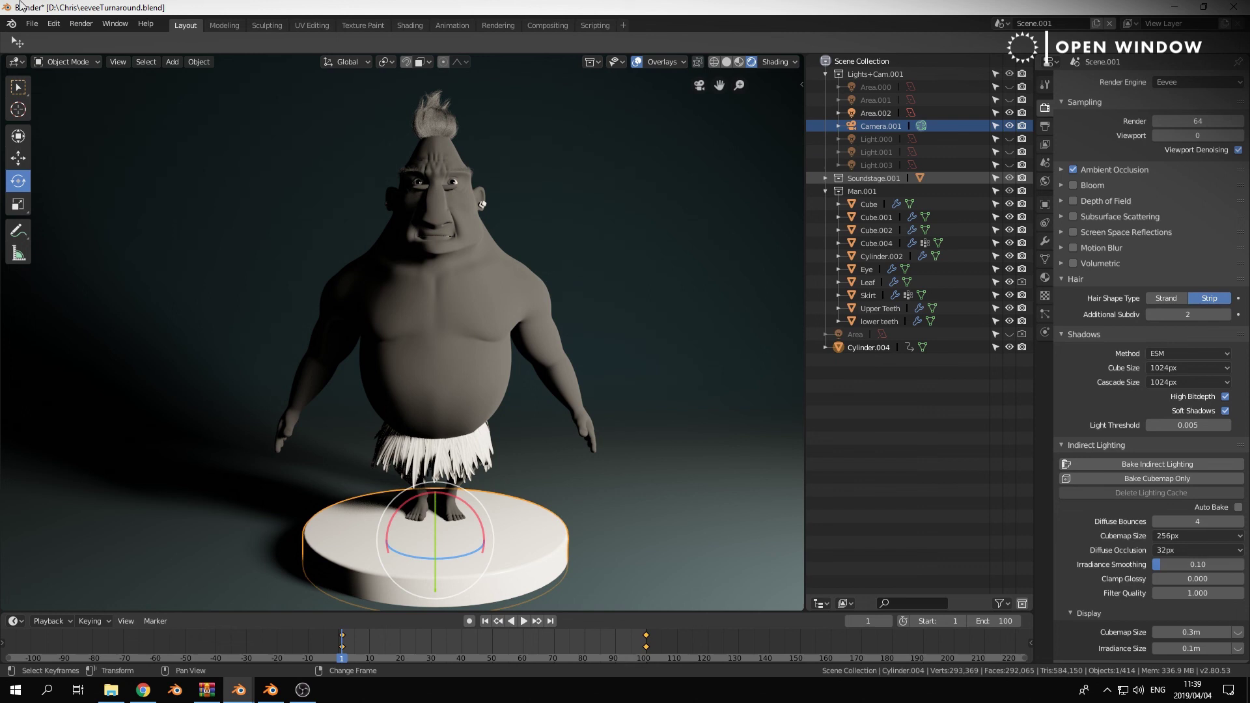
- Reopen the saved eeveeTurnaround.blend file and switch the viewport to rendered shading
left_click(33, 24)
mouse_move(78, 66)
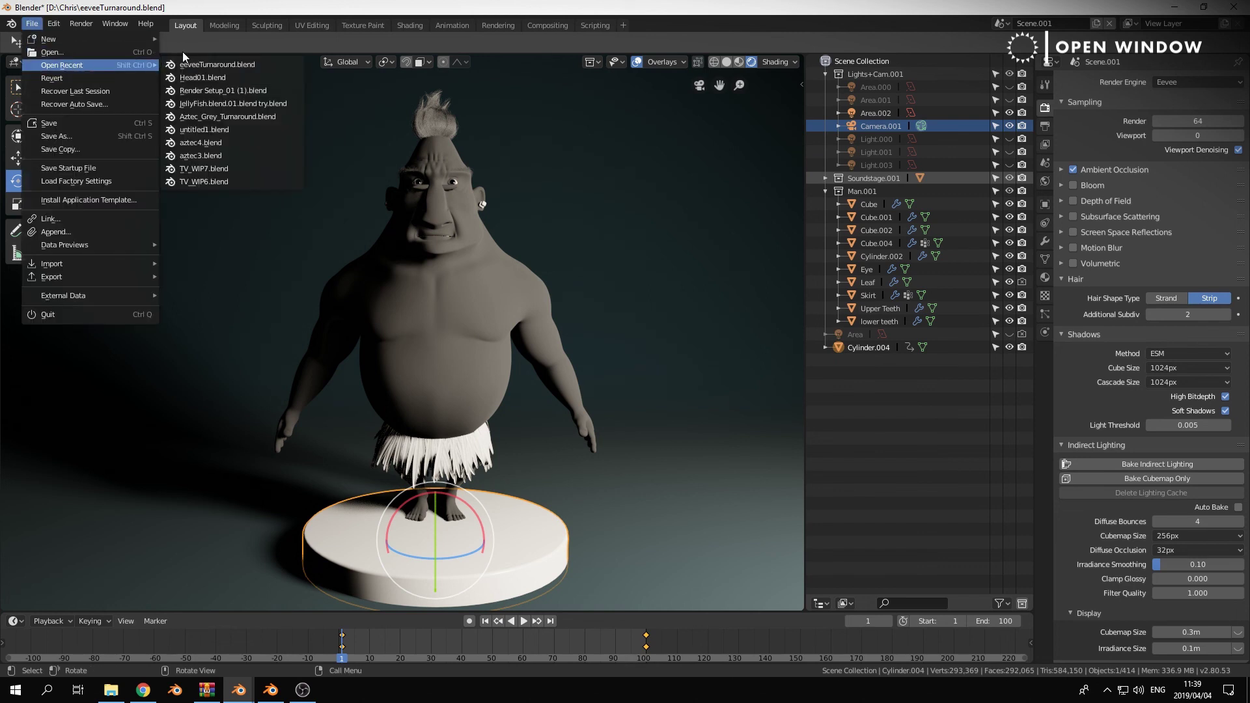
left_click(195, 65)
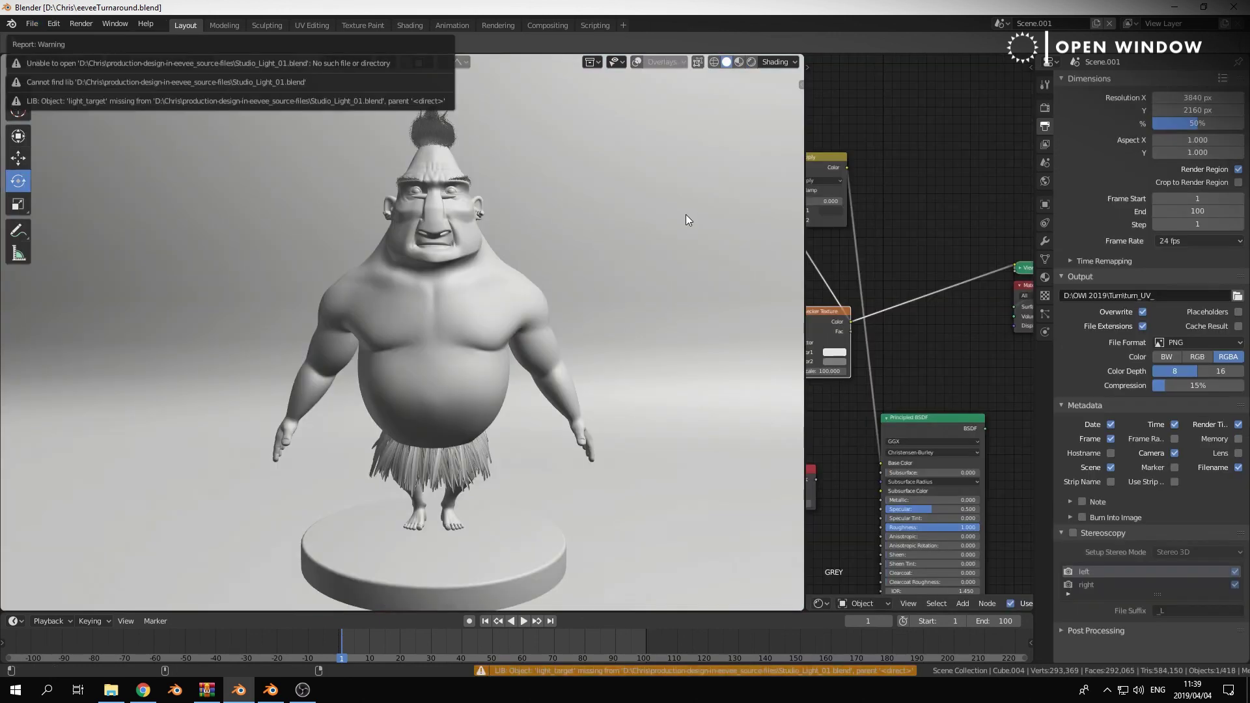
left_click(750, 61)
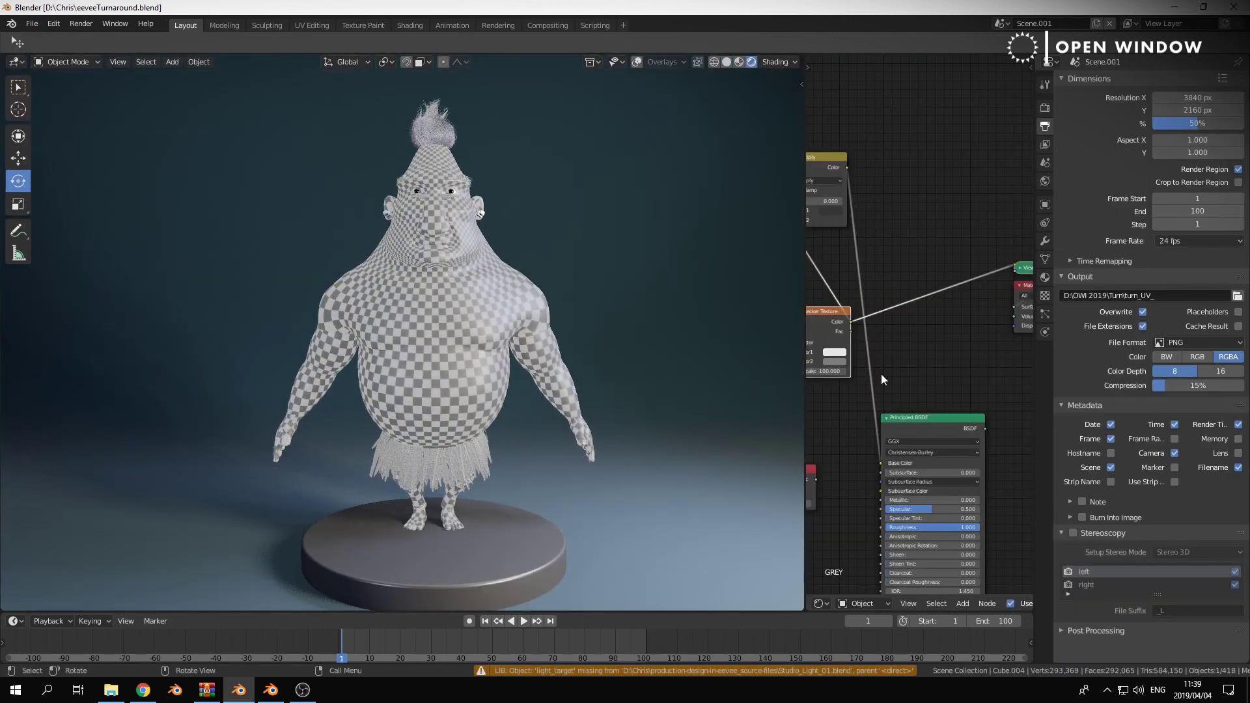
- Connect the Principled BSDF to the material output, examine the character's face and hair up close, and return to the camera view
left_click(933, 428, "ctrl+shift")
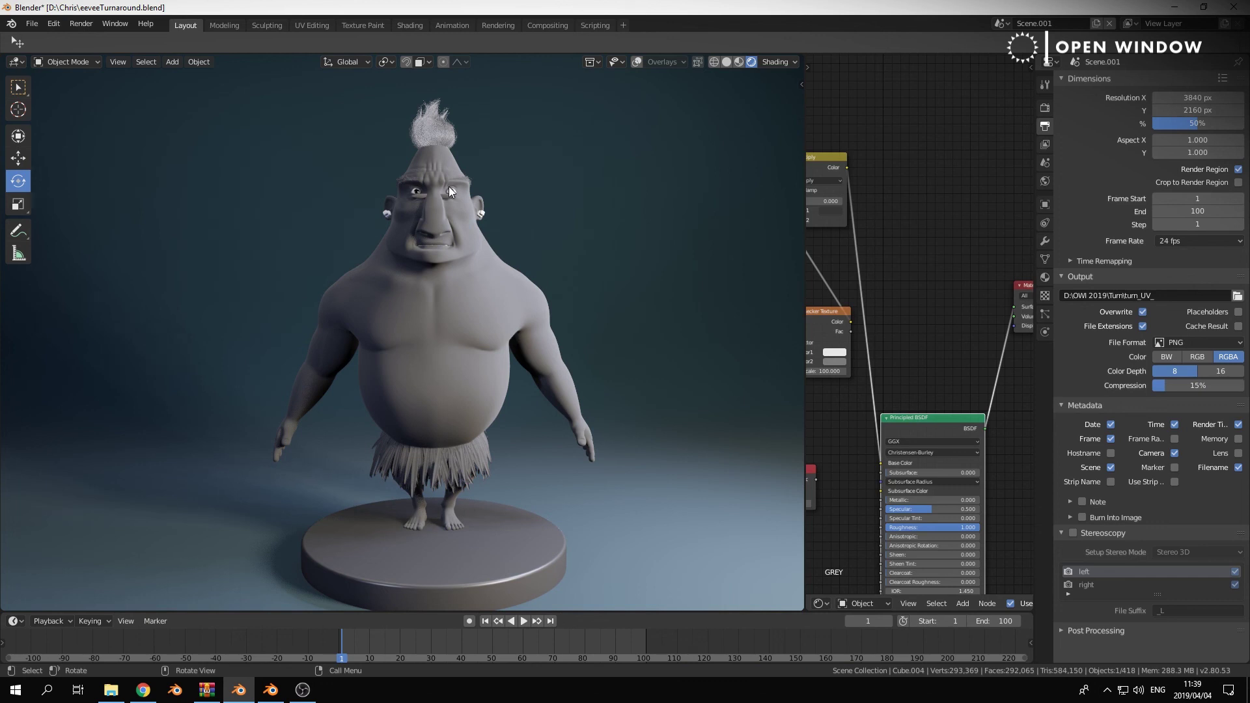
scroll(466, 206, "up", 5)
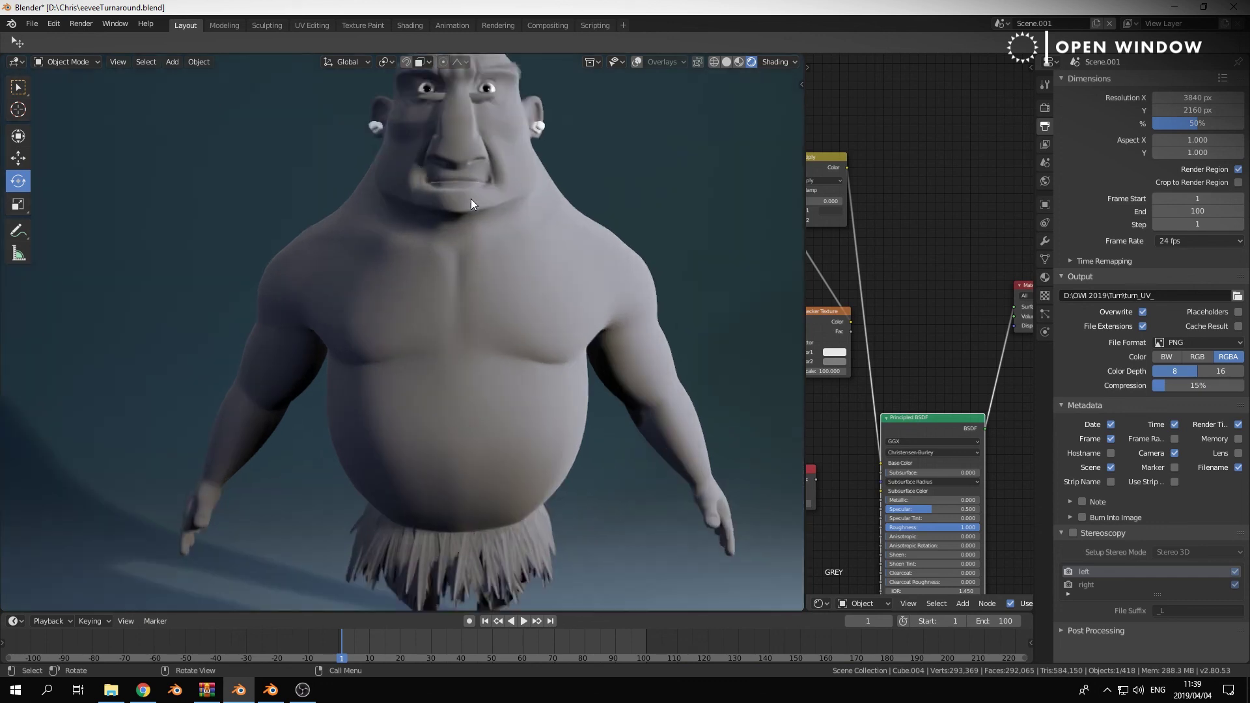
scroll(486, 406, "up", 4, "shift")
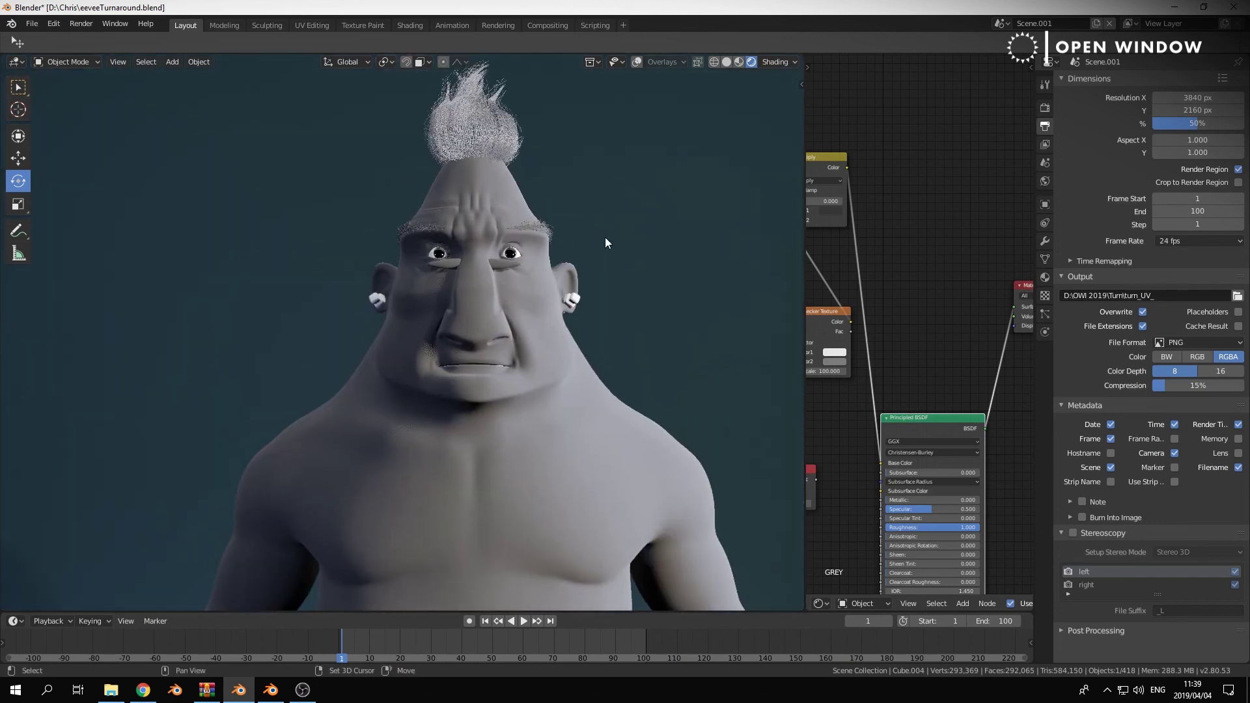
scroll(607, 237, "up", 5)
middle_click_drag(541, 353, 576, 268)
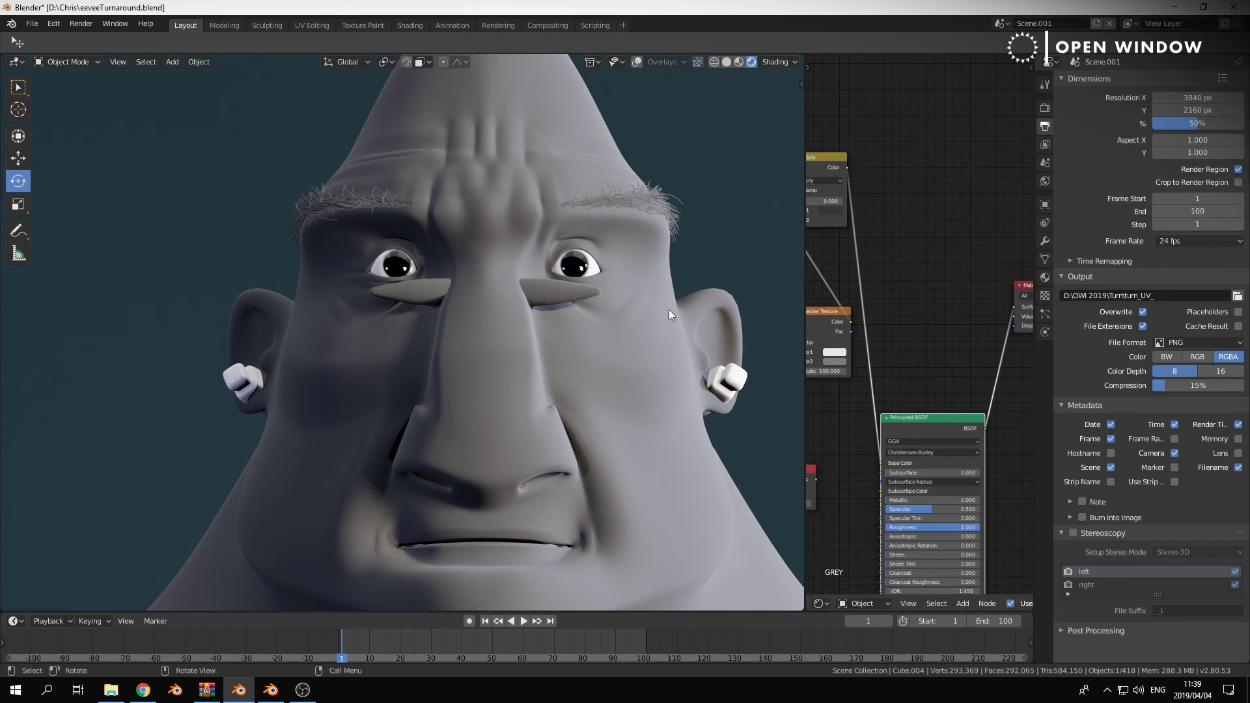
scroll(609, 417, "down", 8)
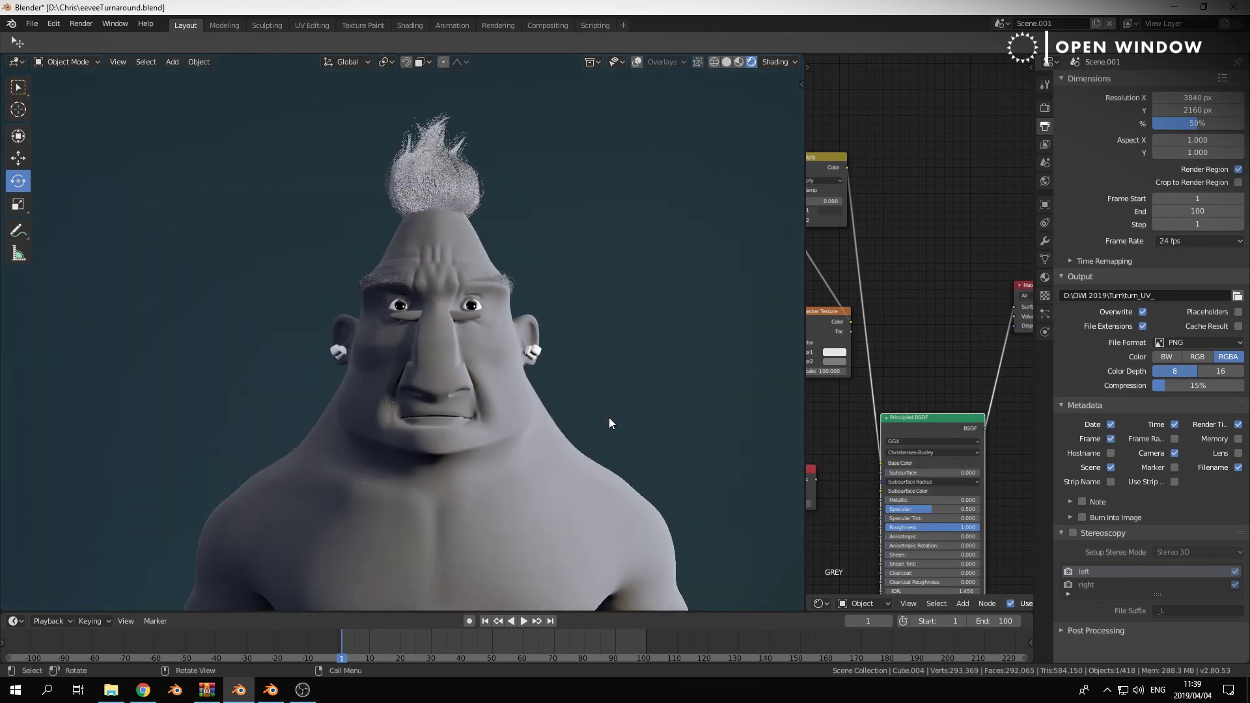
key("KP_0")
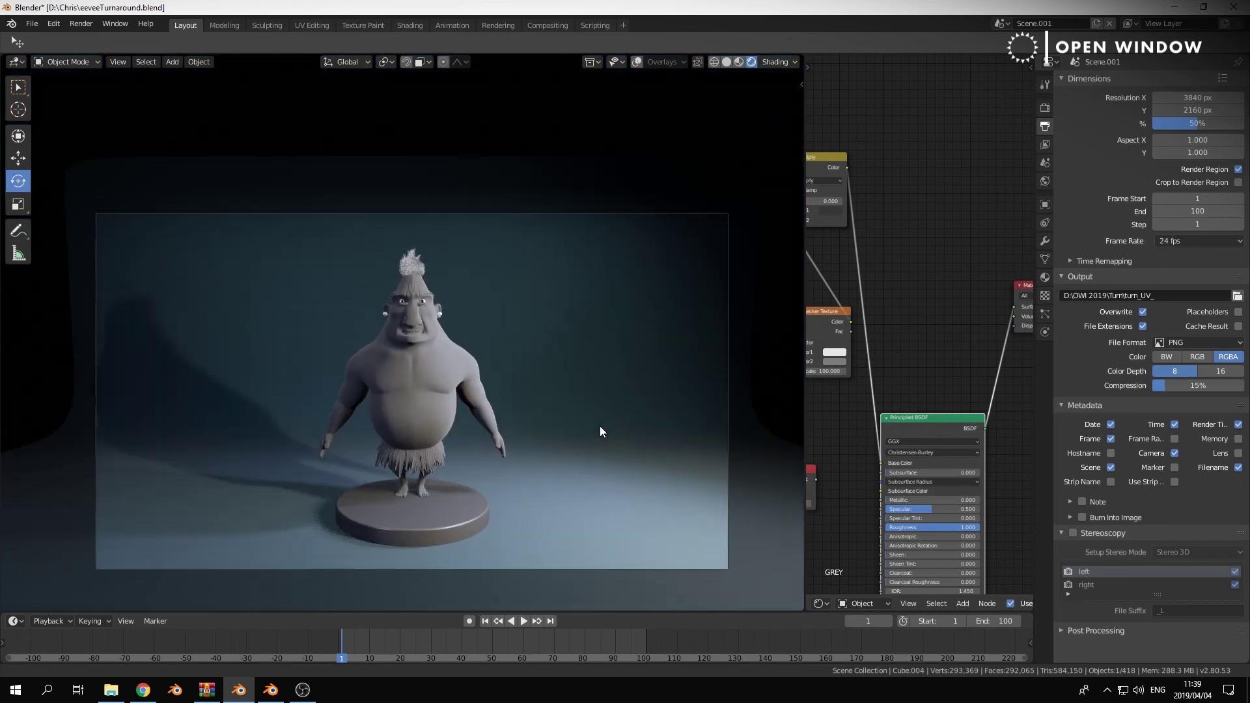